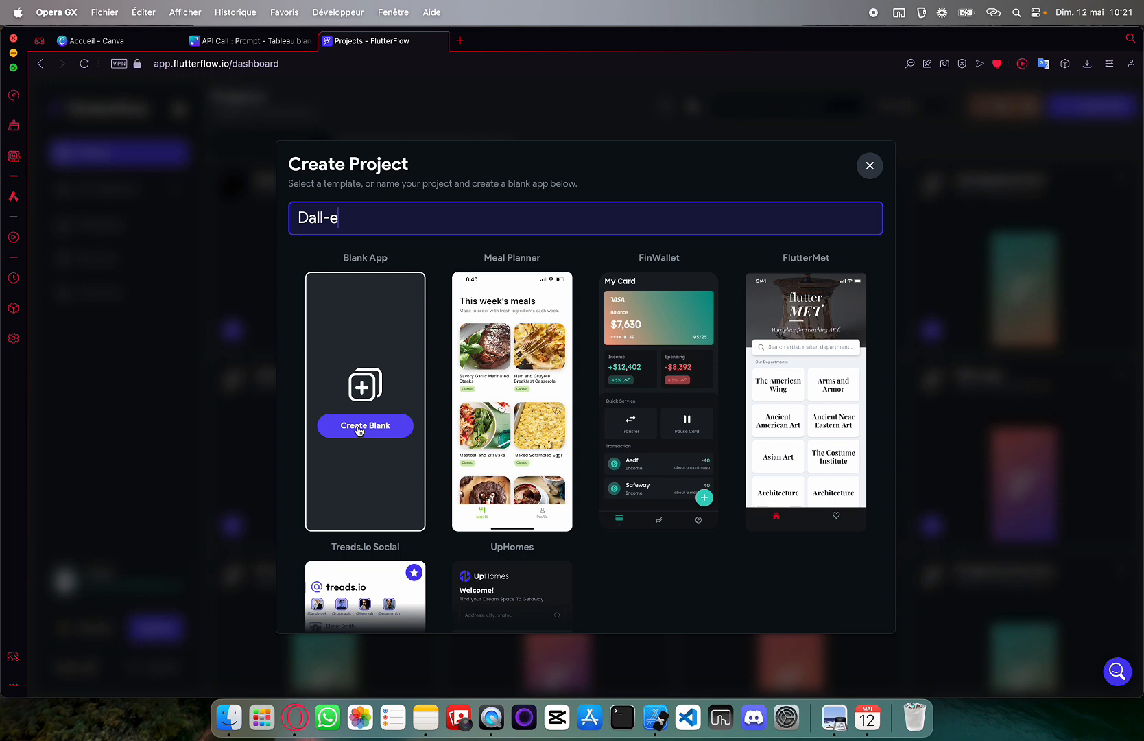
Create the blank project 'Dall-e', skip setup, and delete the HomePage's AppBar
click(358, 426)
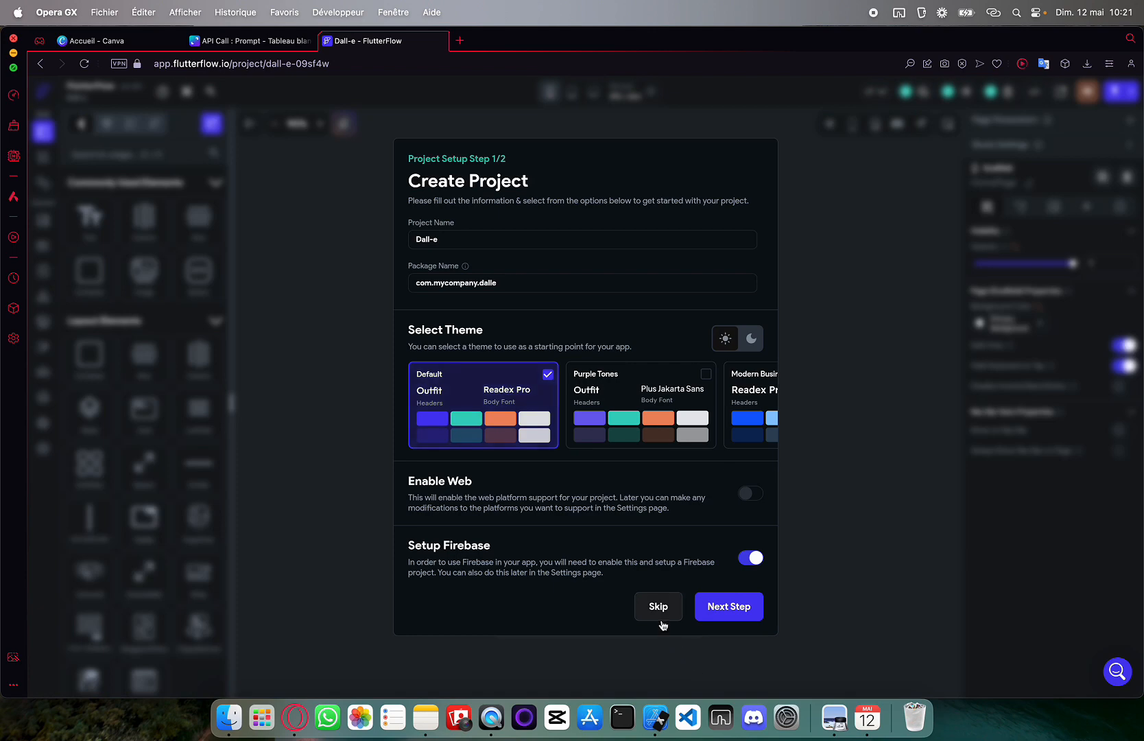
click(660, 612)
click(43, 220)
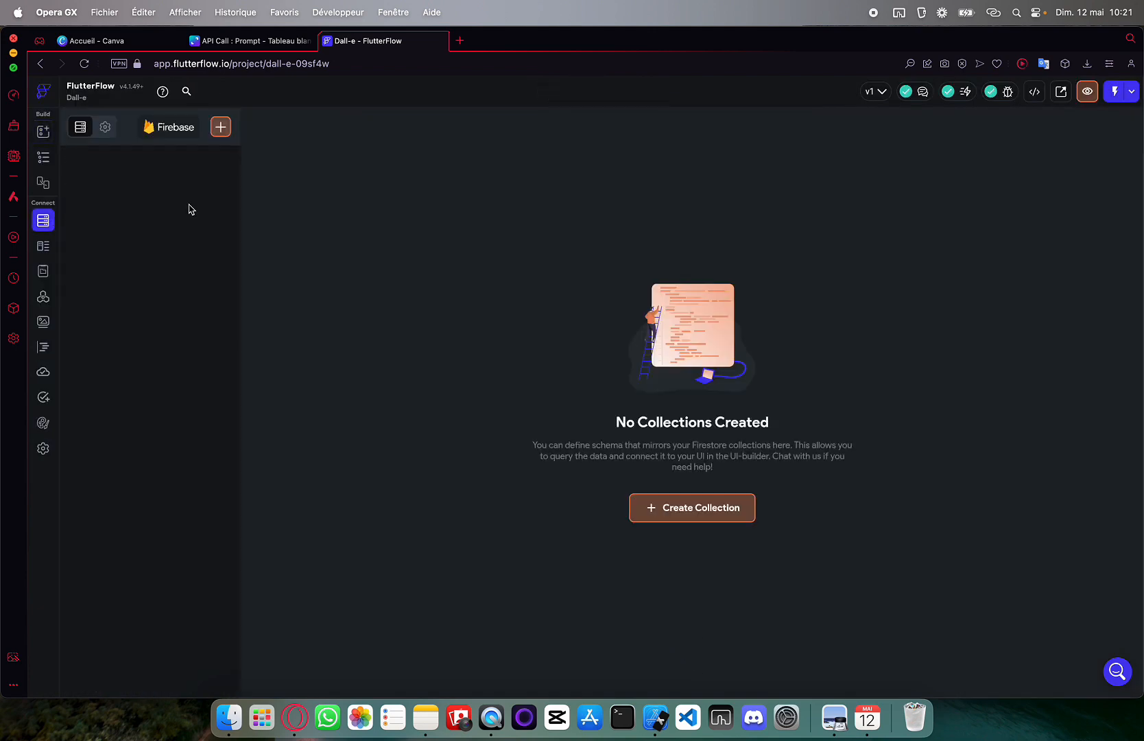
click(44, 158)
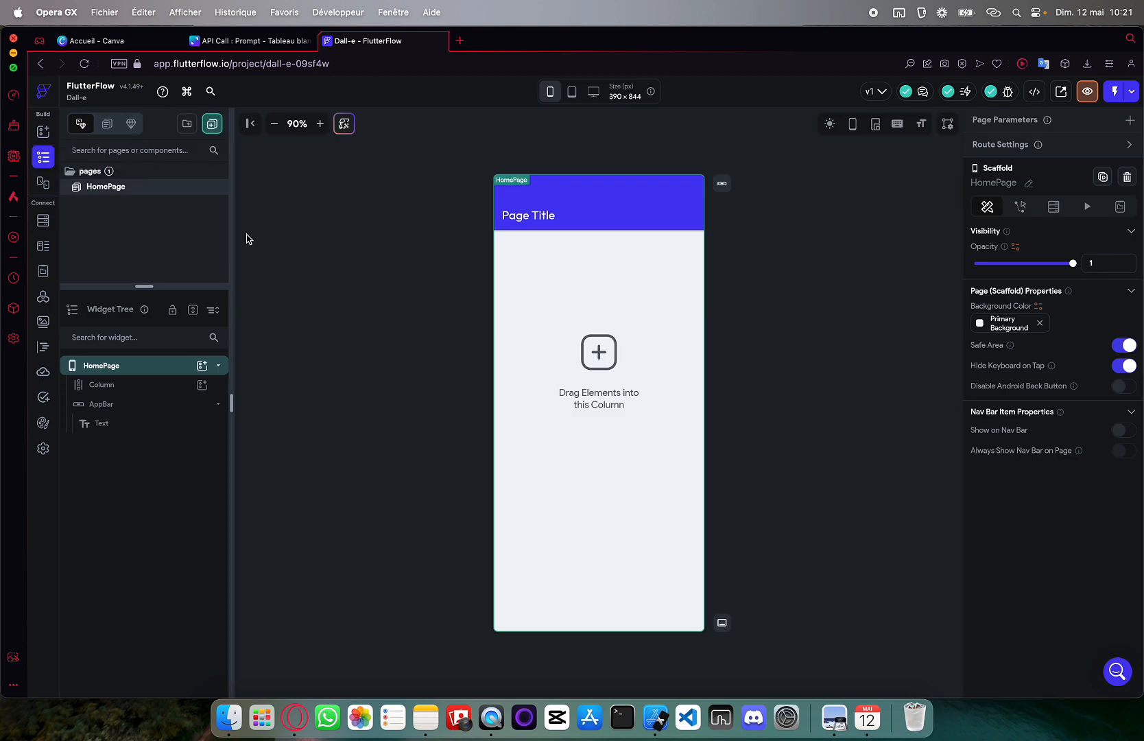
click(558, 199)
key(Delete)
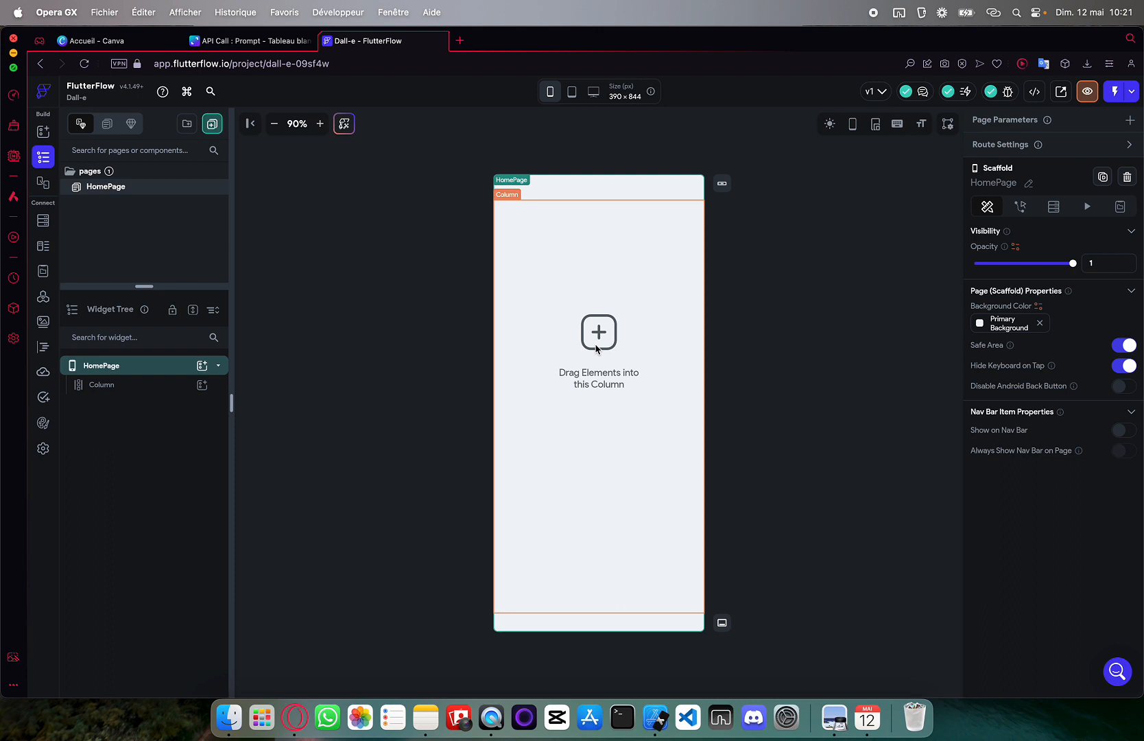
Add a Row with an Icon inside the Column, then delete both again
click(595, 348)
click(201, 385)
text(row)
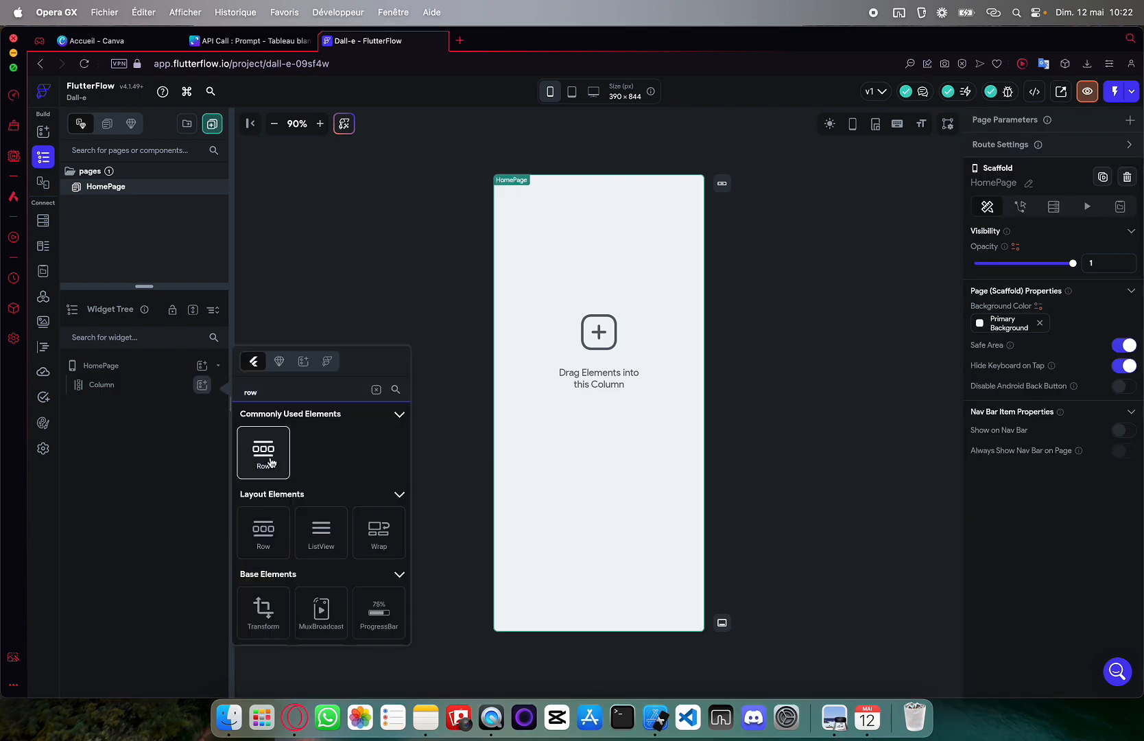
click(271, 463)
click(201, 404)
text(con)
scroll(267, 538, down, 2)
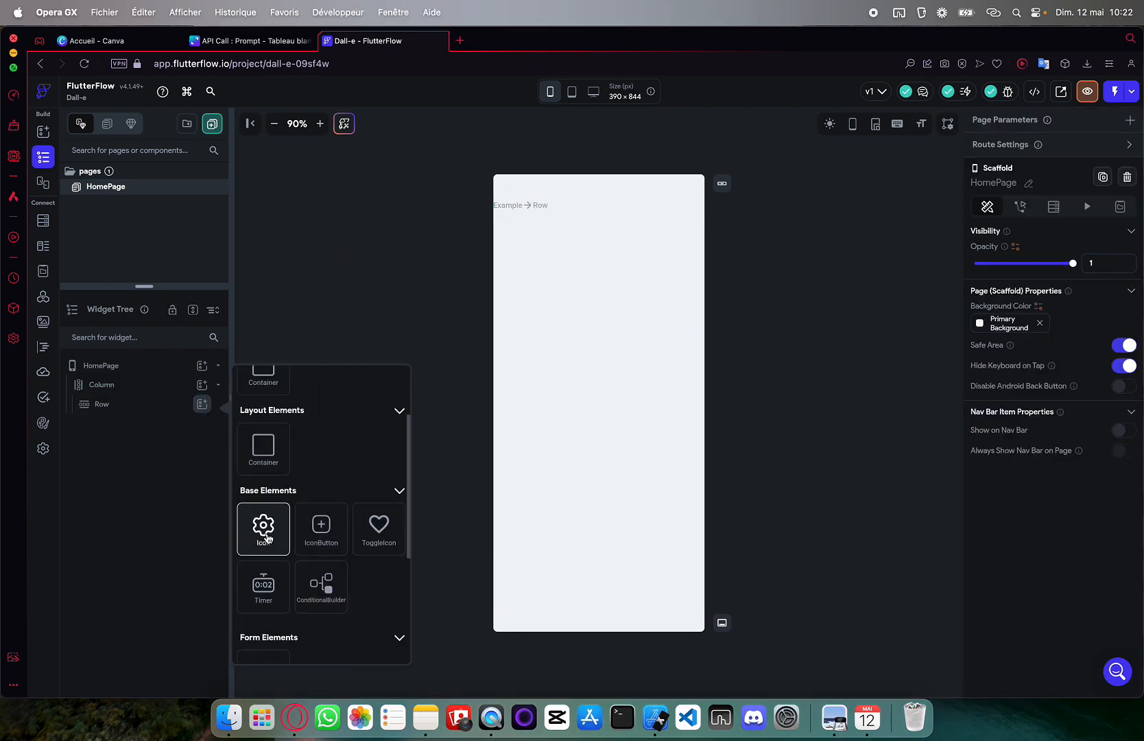
click(267, 538)
click(154, 403)
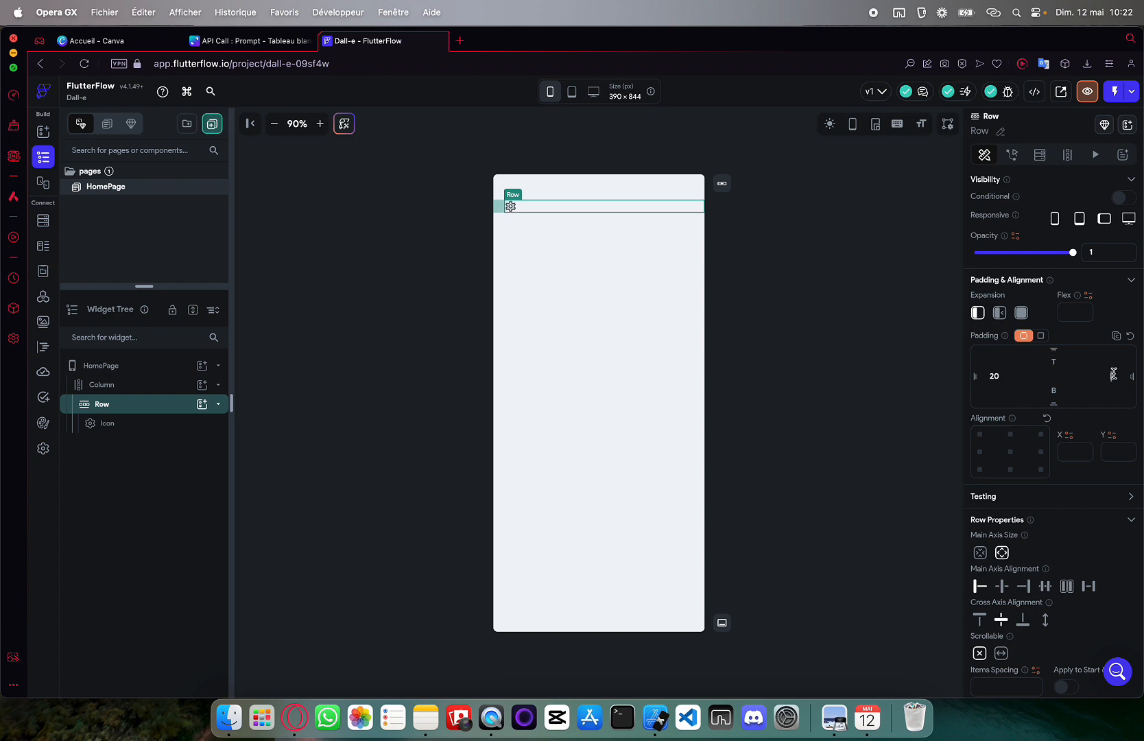
click(579, 206)
click(510, 206)
key(Delete)
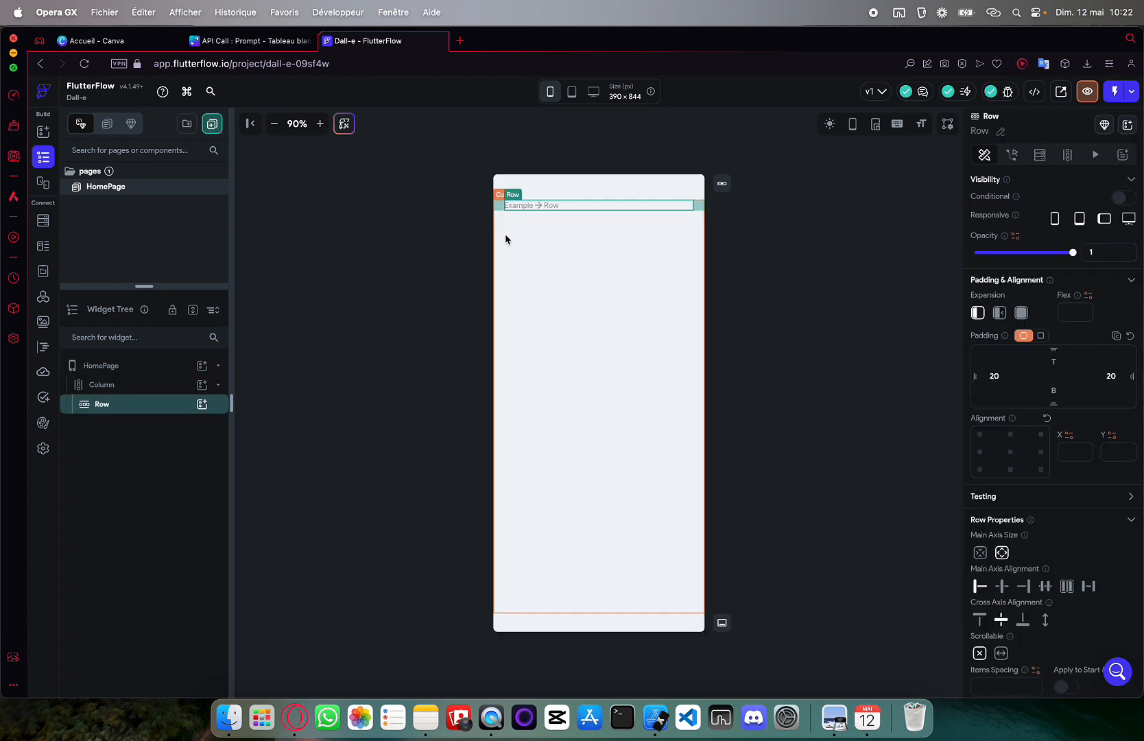
key(Delete)
Add an Image to the Column with 20 px left and right padding and full width
click(201, 384)
click(320, 504)
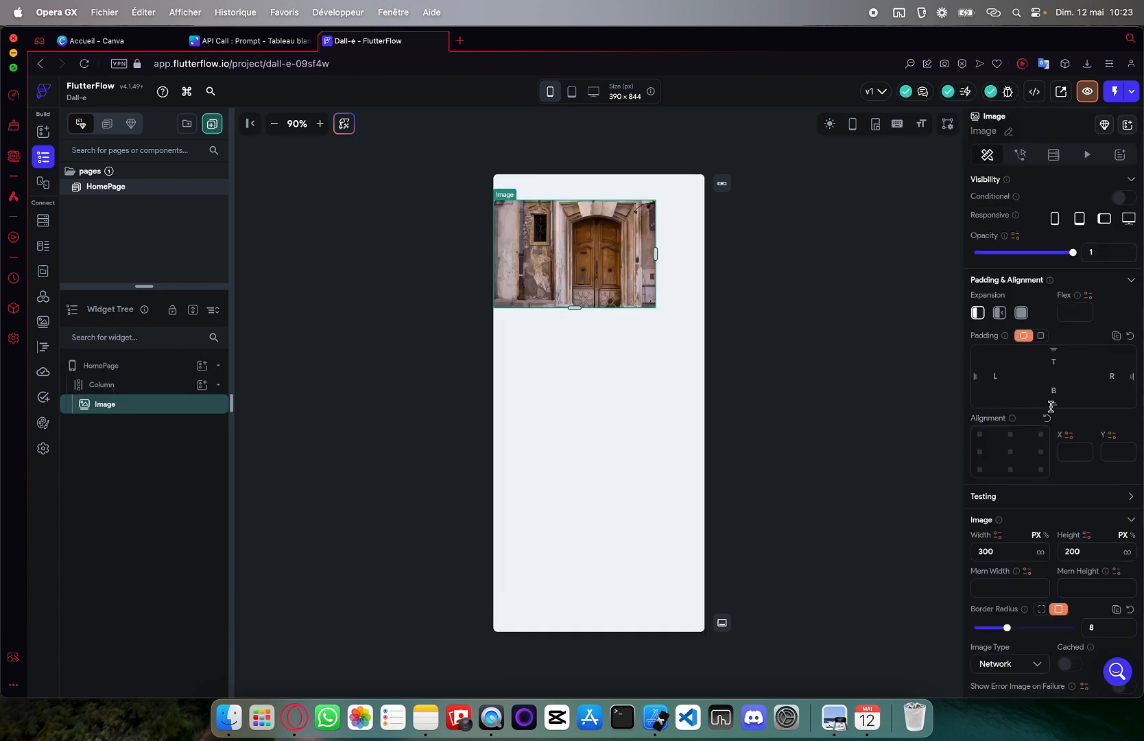
text(20)
key(Tab)
text(20)
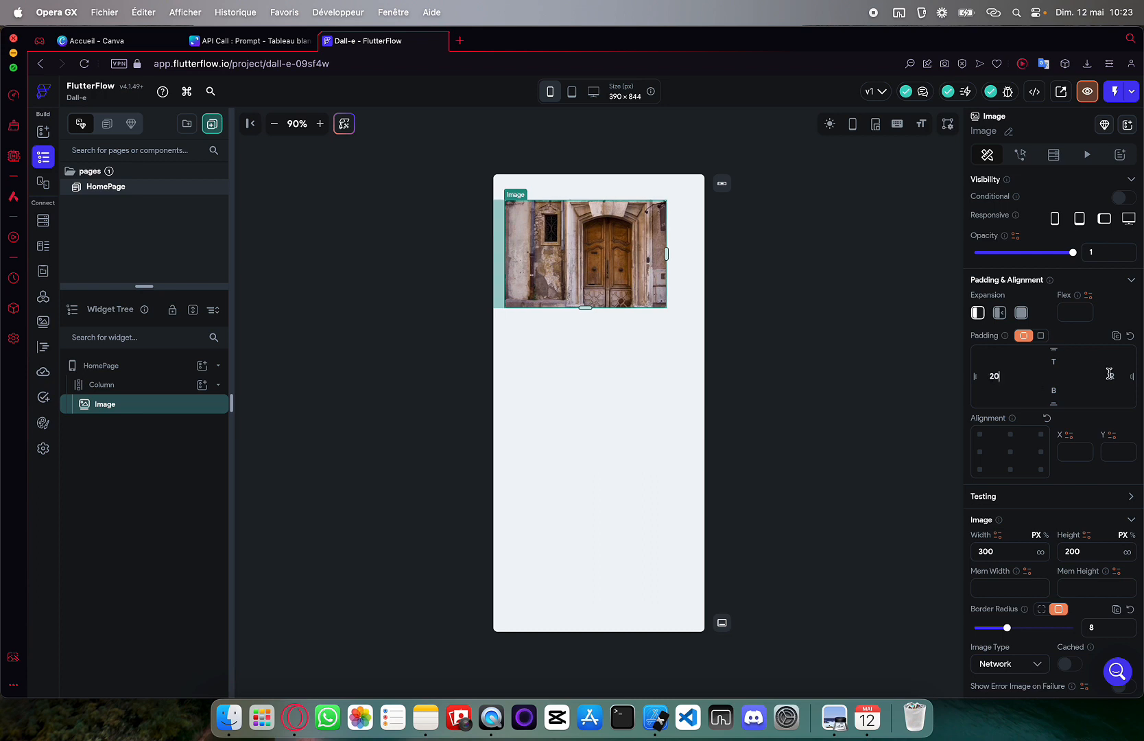
click(1021, 312)
click(980, 313)
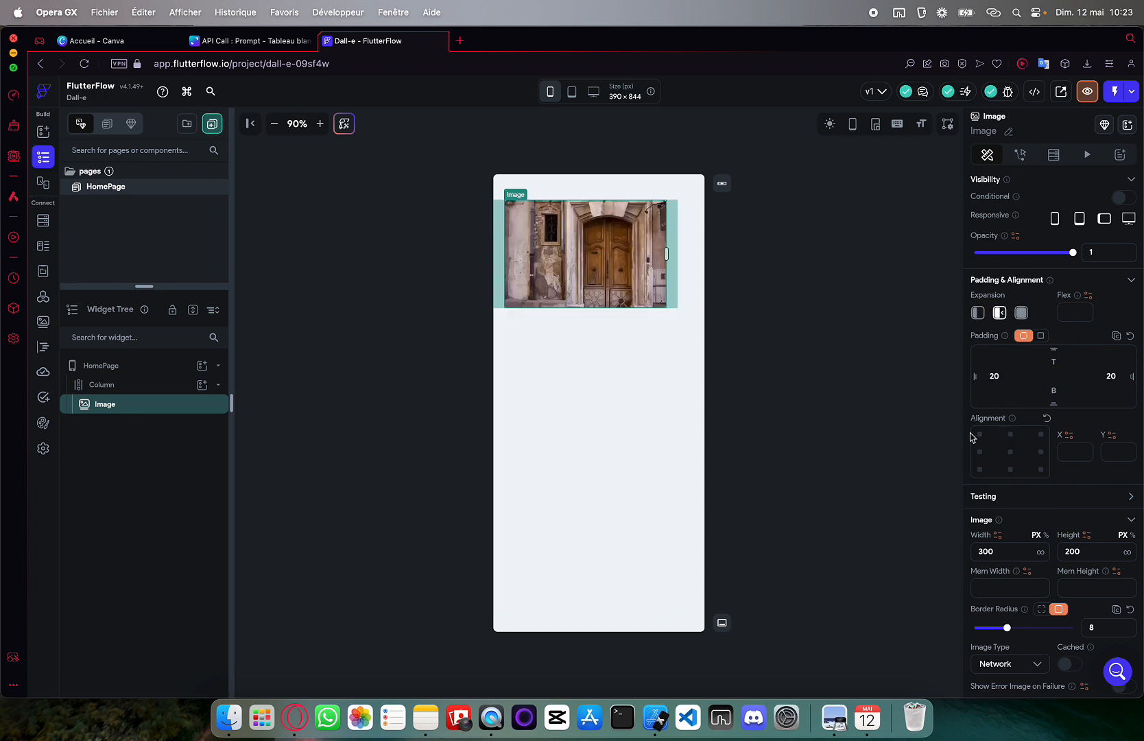
Paste the DALL·E logo URL as the Image's path
click(823, 405)
click(600, 243)
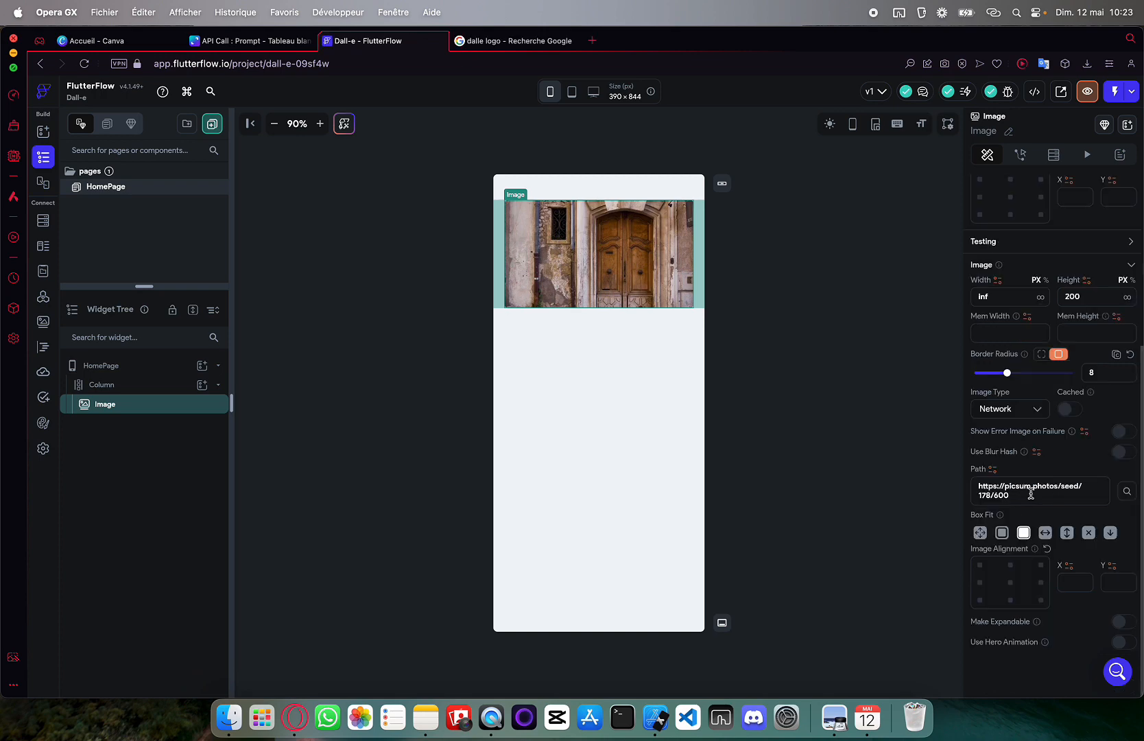
key(super+v)
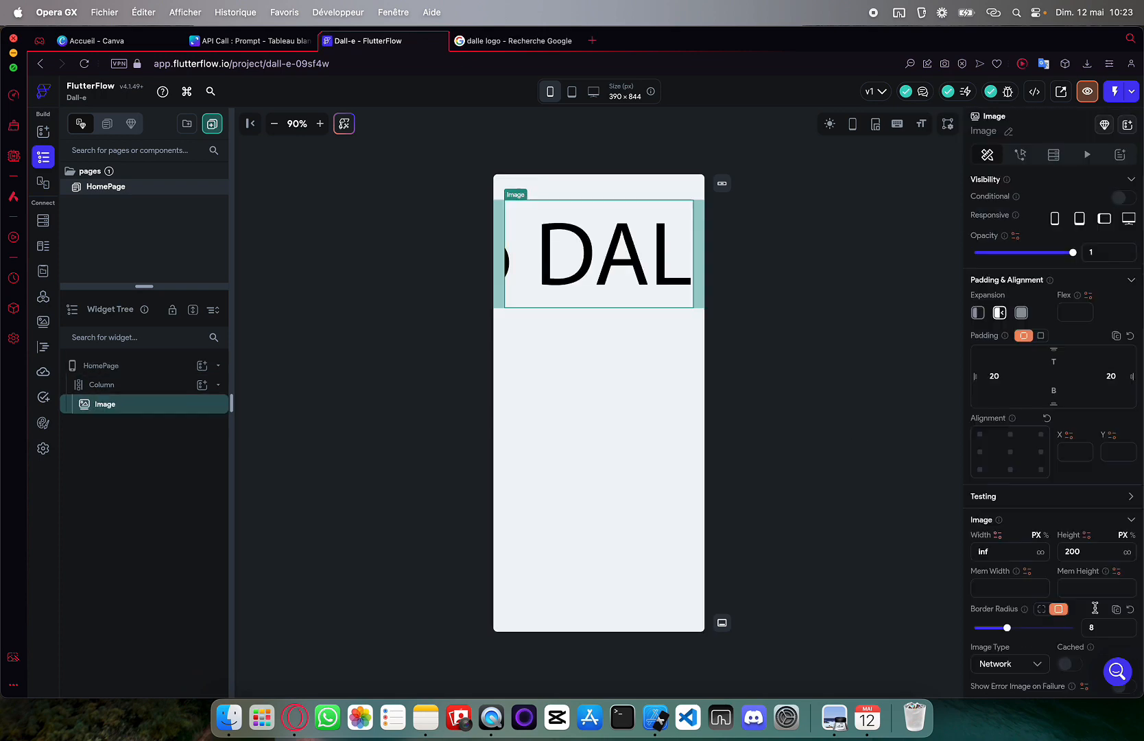
scroll(1095, 608, down, 5)
click(832, 432)
click(548, 288)
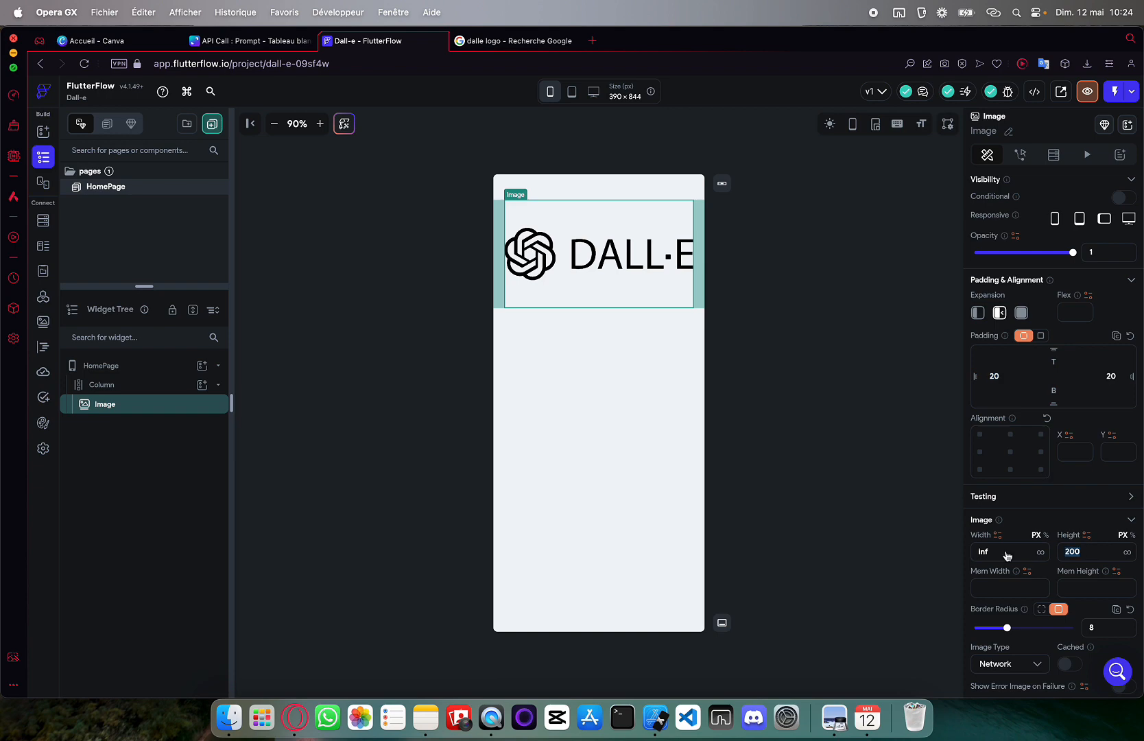
click(566, 261)
click(561, 318)
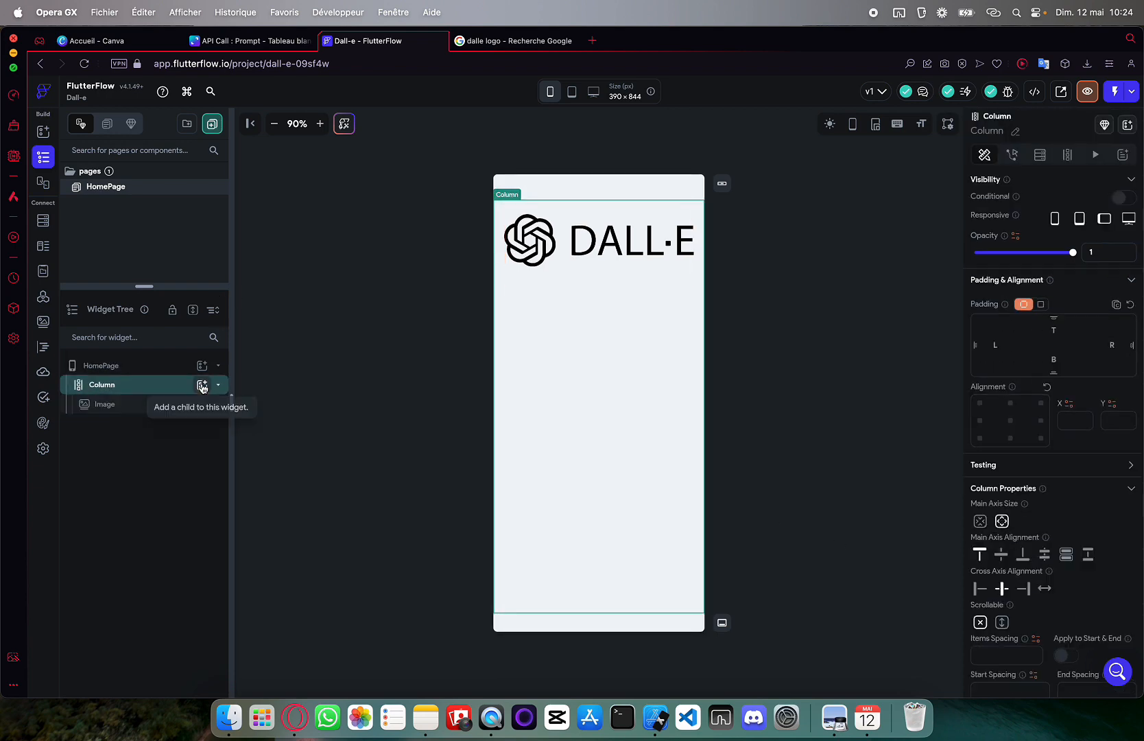
Add a TextField below the logo image with 20 px side padding
click(202, 385)
text(text)
scroll(273, 570, down, 2)
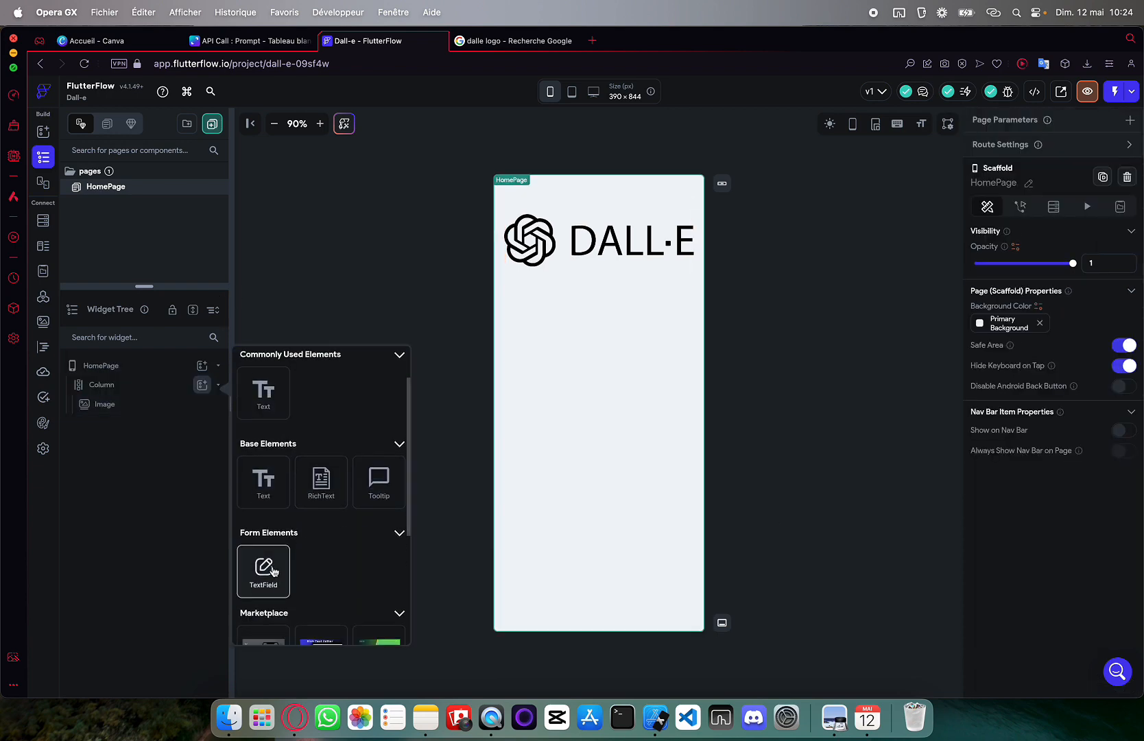
click(263, 570)
click(1111, 425)
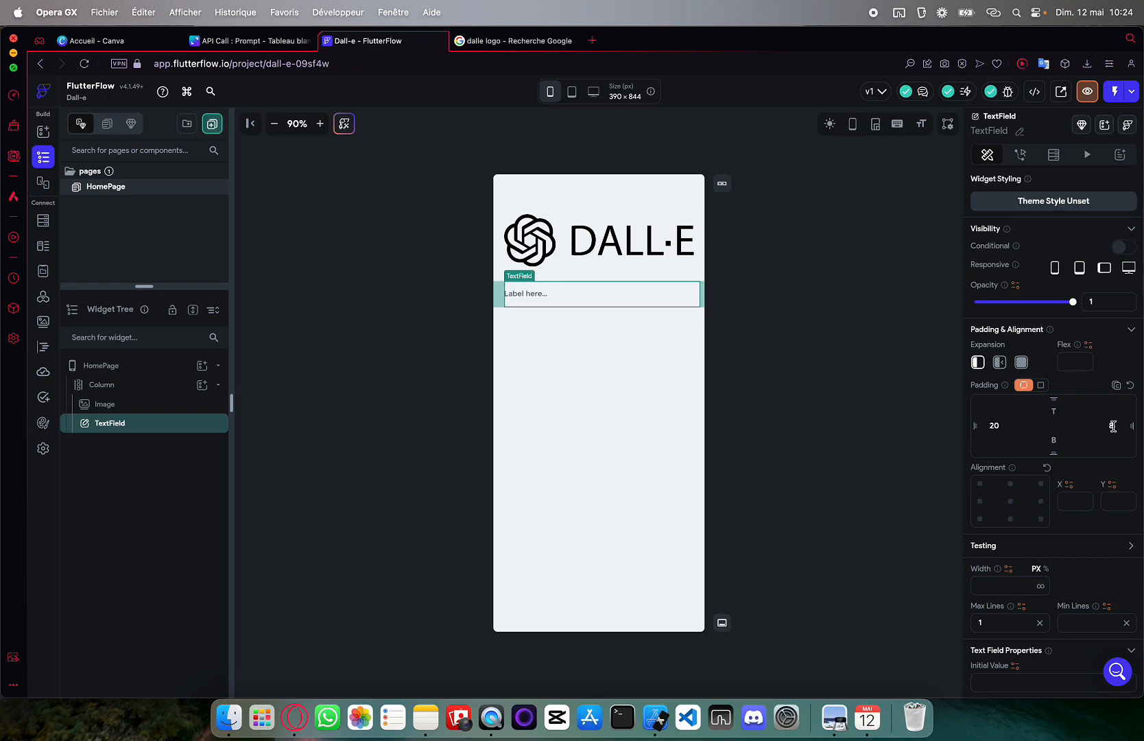
key(Return)
click(569, 322)
click(566, 303)
Change the TextField's label text to 'Your prompt'
scroll(1077, 444, down, 10)
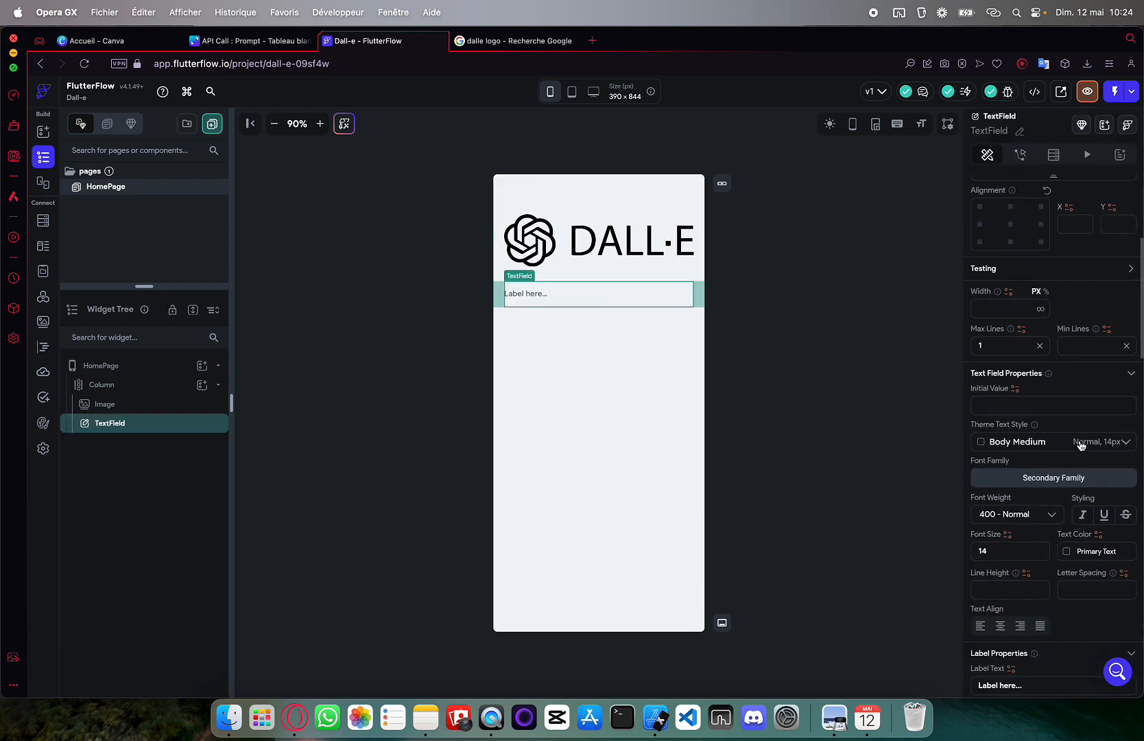
drag(1035, 597, 923, 607)
text(Your p)
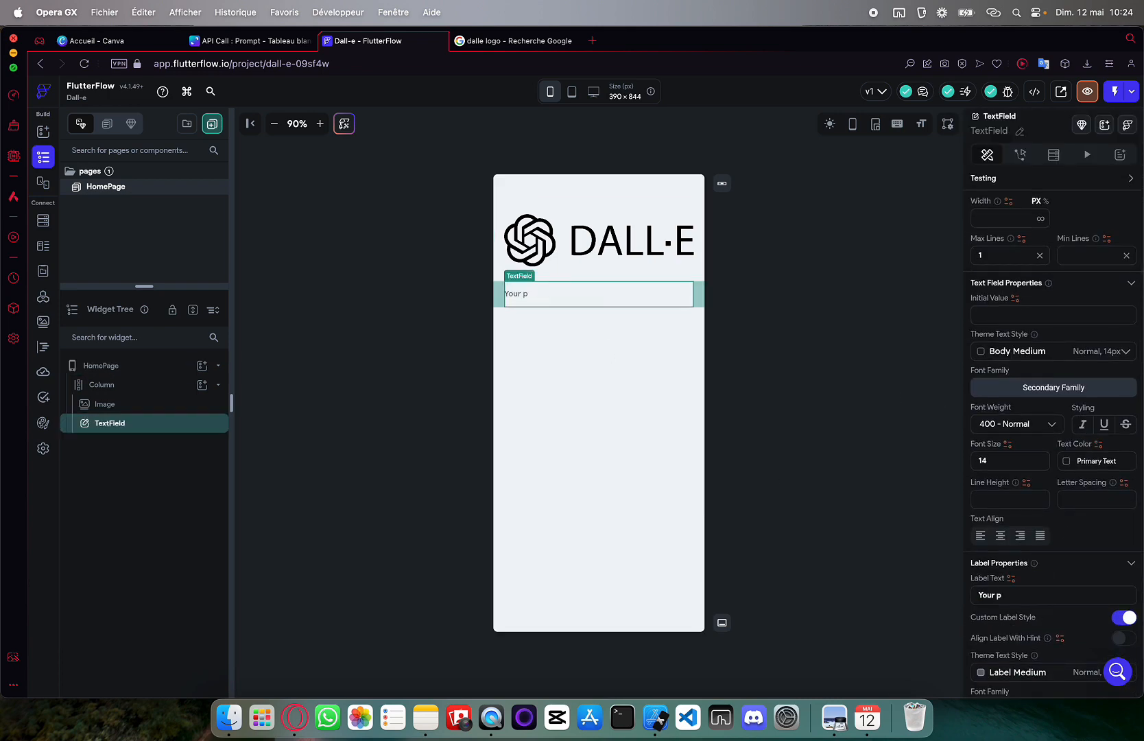
text(rompt)
click(686, 374)
click(591, 298)
scroll(1000, 394, down, 5)
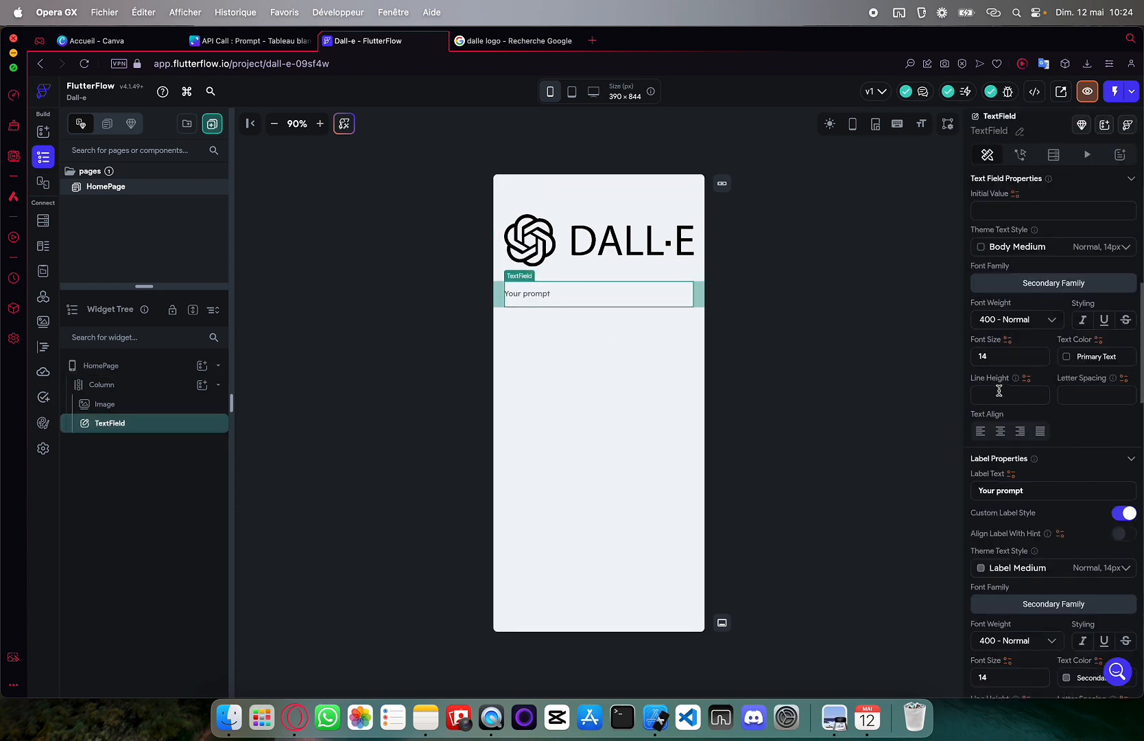
scroll(1000, 394, down, 5)
Look through the TextField's border type options without changing them
click(1007, 491)
click(990, 523)
click(778, 301)
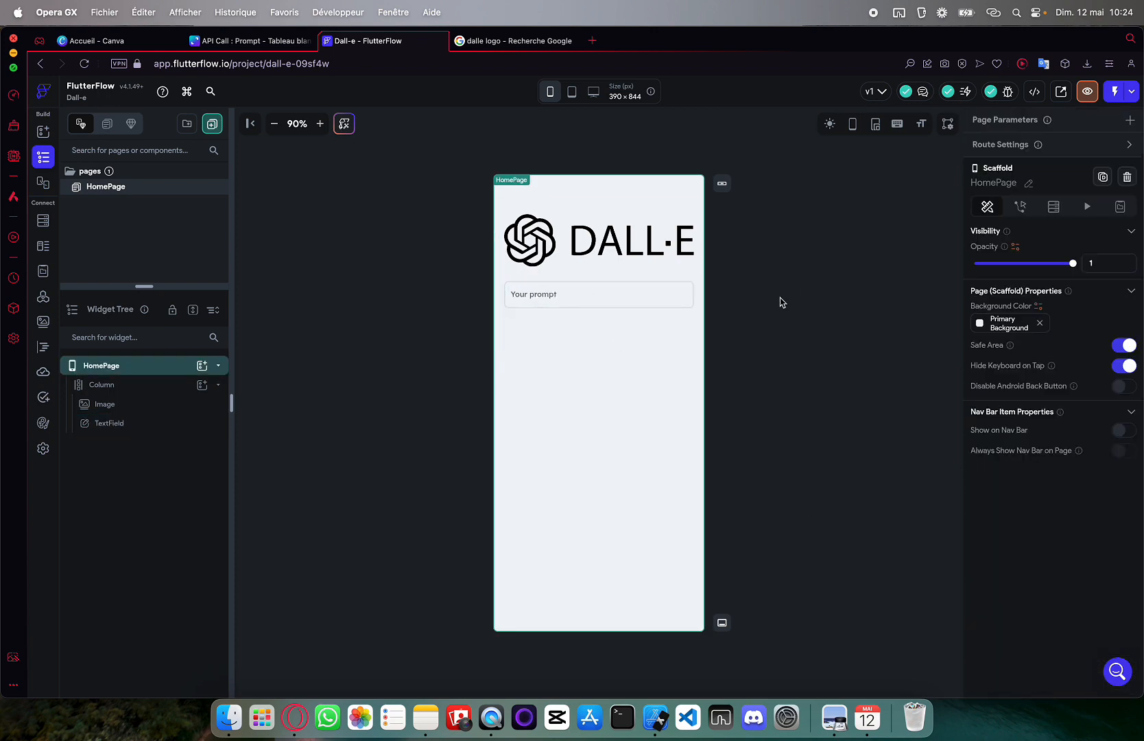
click(597, 295)
scroll(1038, 467, down, 5)
click(873, 409)
click(597, 295)
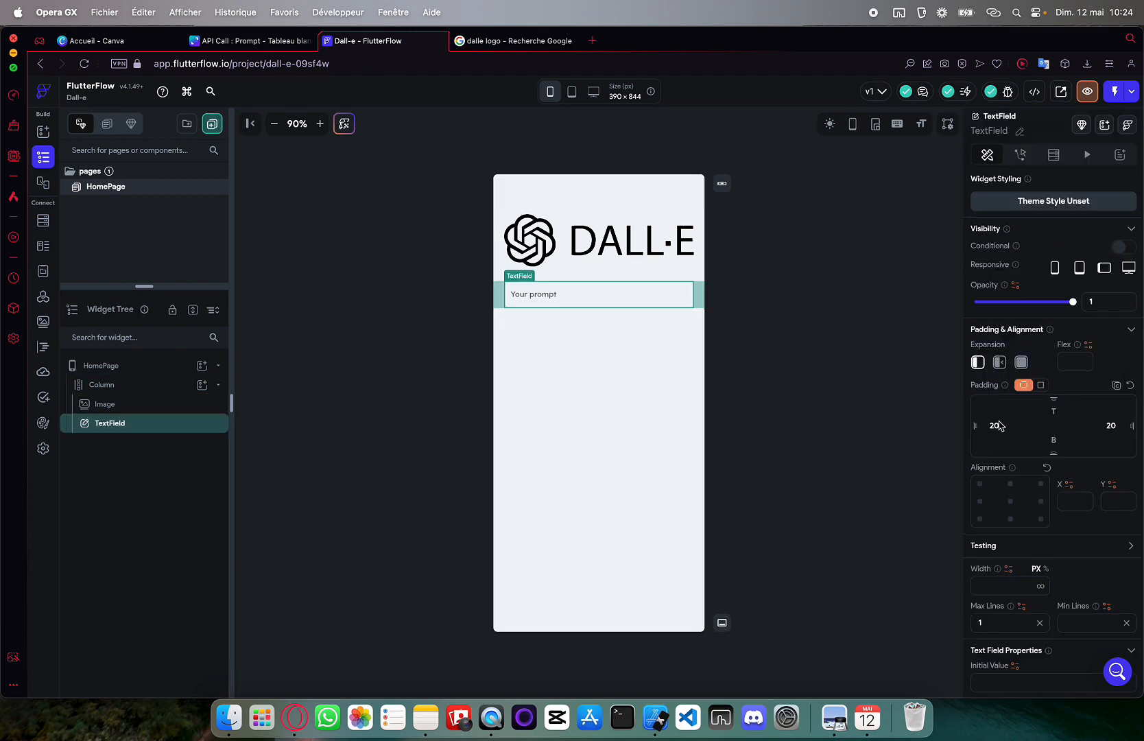
scroll(1098, 504, down, 5)
scroll(1098, 504, down, 3)
Set the TextField's border colour to Secondary Text
click(1069, 466)
click(1088, 446)
scroll(1088, 443, down, 3)
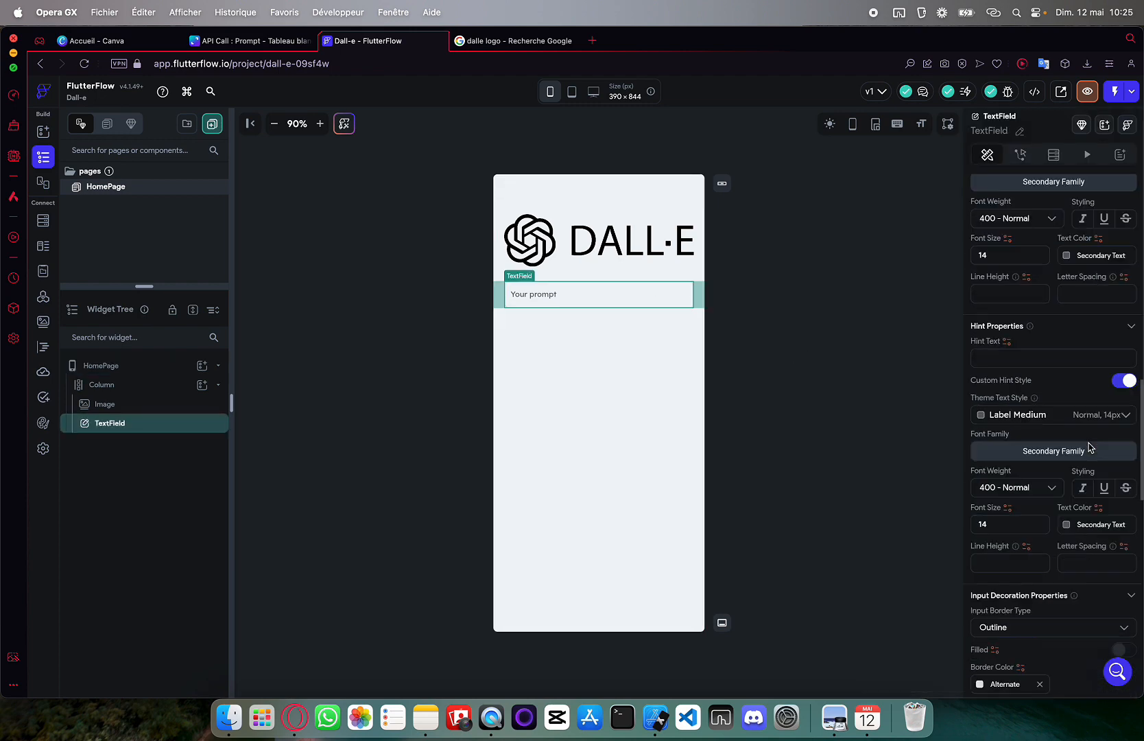
click(988, 570)
click(819, 662)
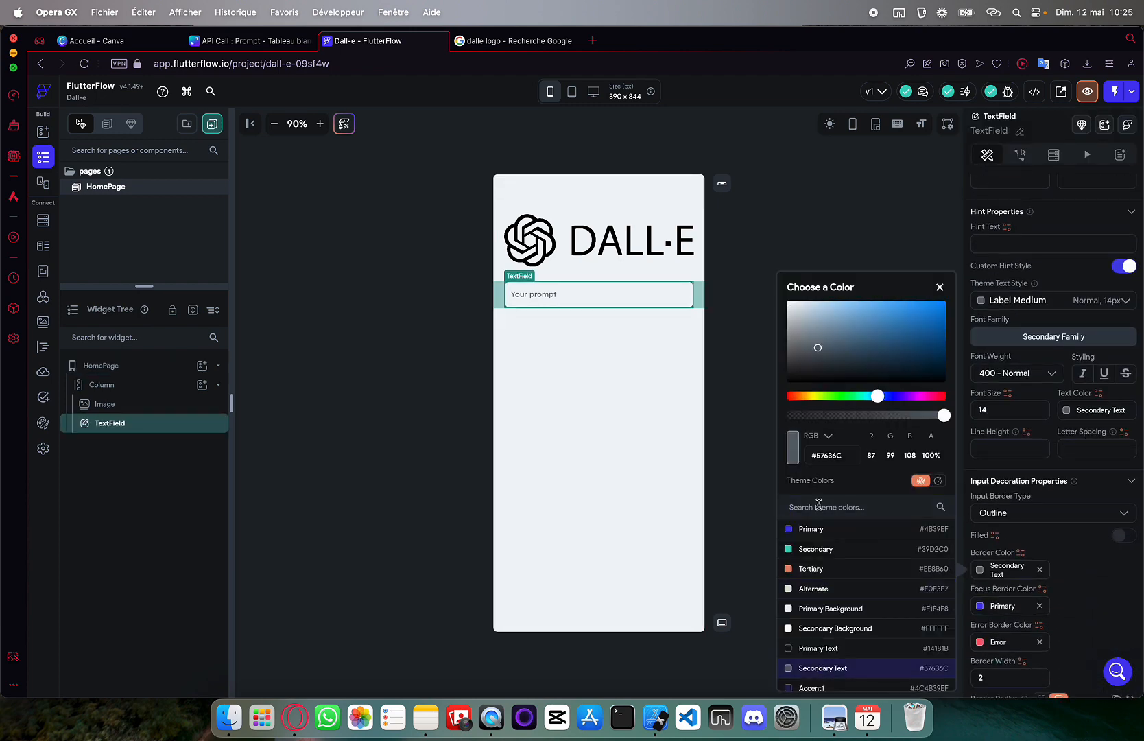
click(752, 443)
click(551, 385)
click(597, 295)
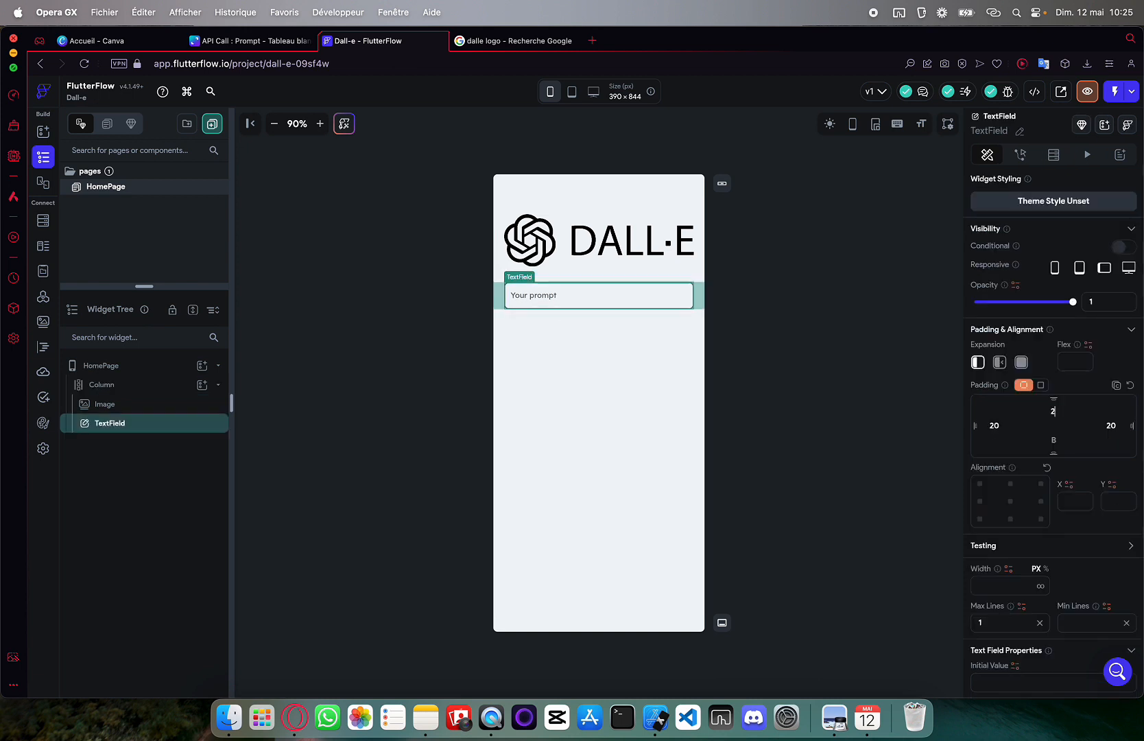
click(616, 409)
Set the DALL·E logo image's width to 250
click(603, 240)
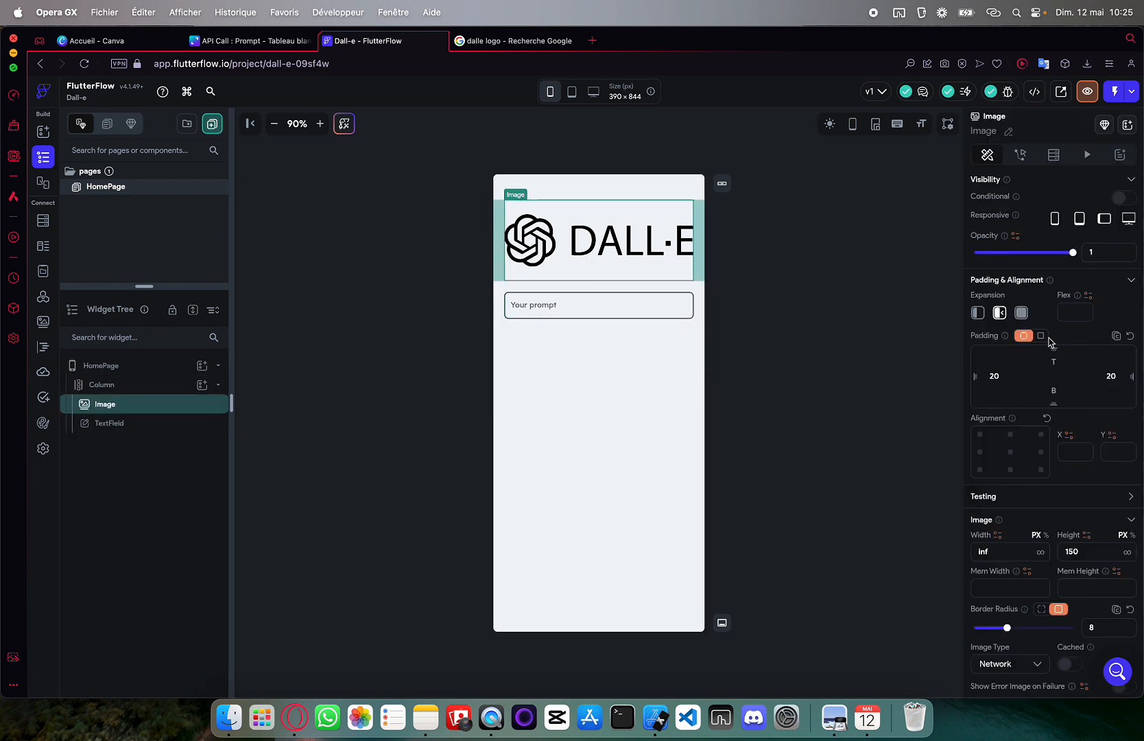
text(25)
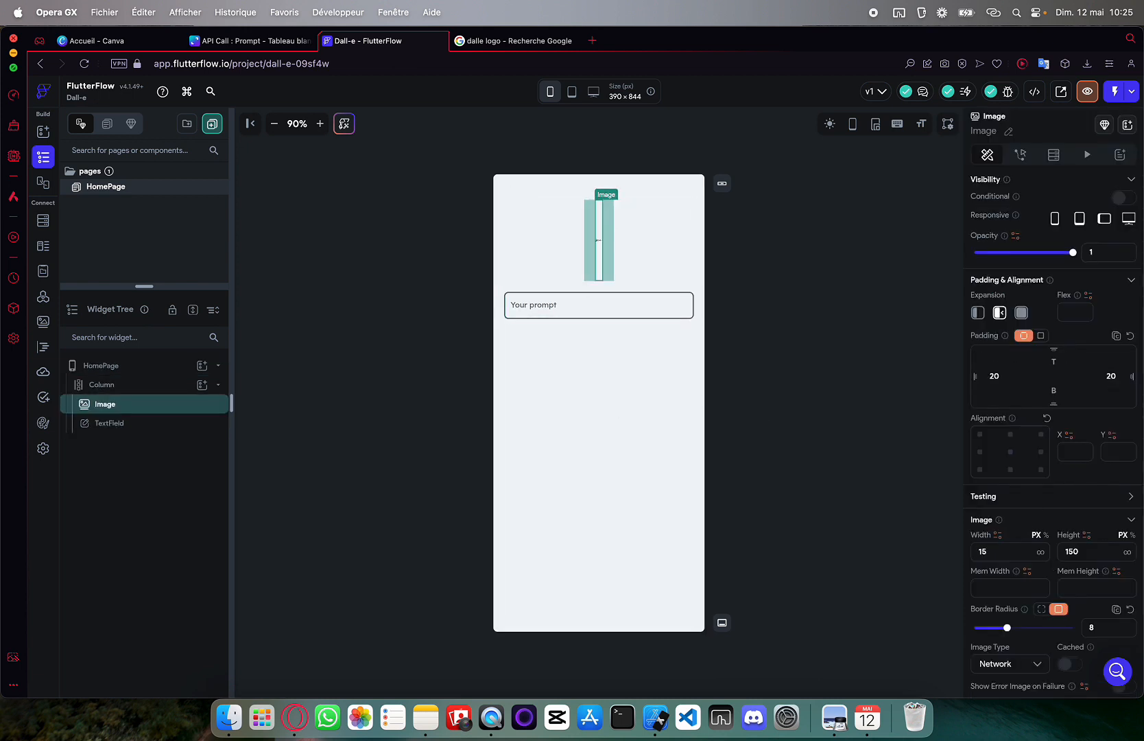
text(0)
click(802, 447)
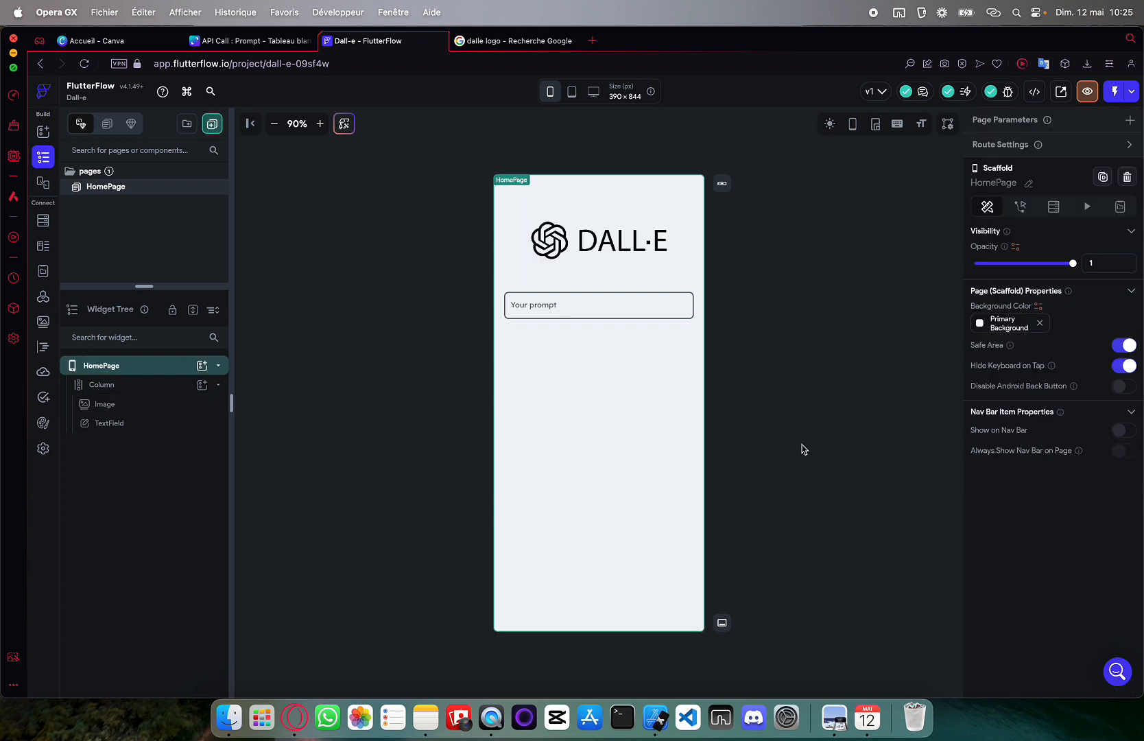
click(646, 255)
scroll(1004, 524, down, 1)
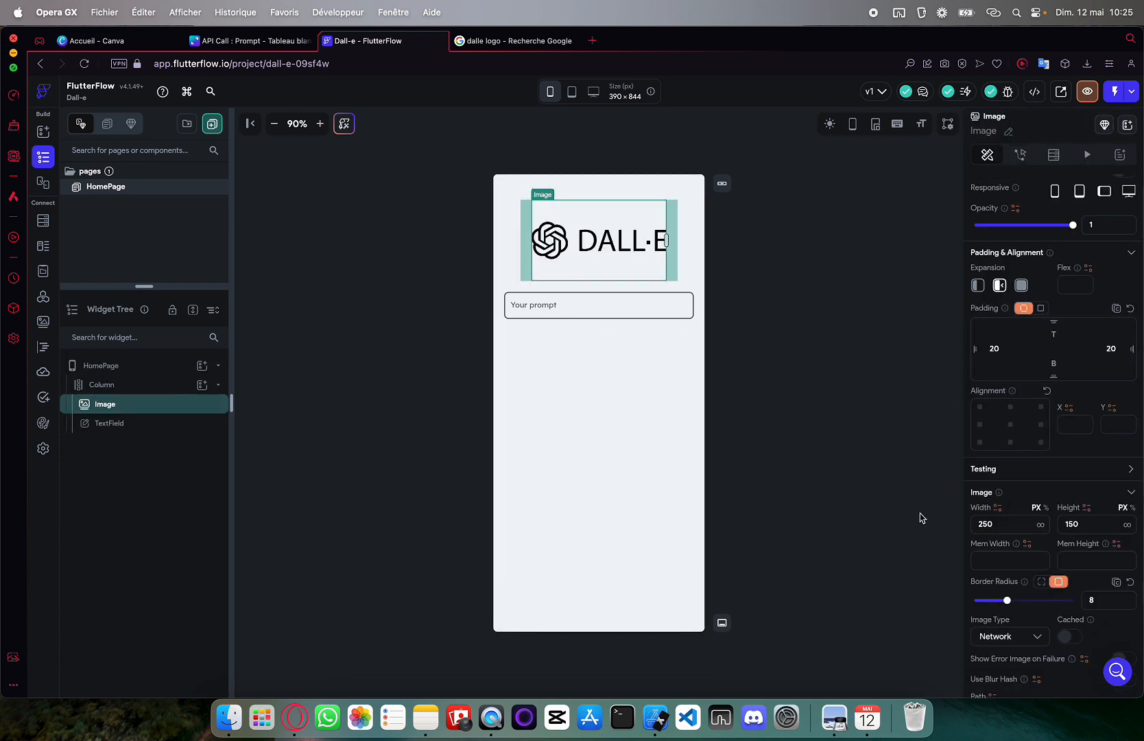
click(613, 294)
click(590, 352)
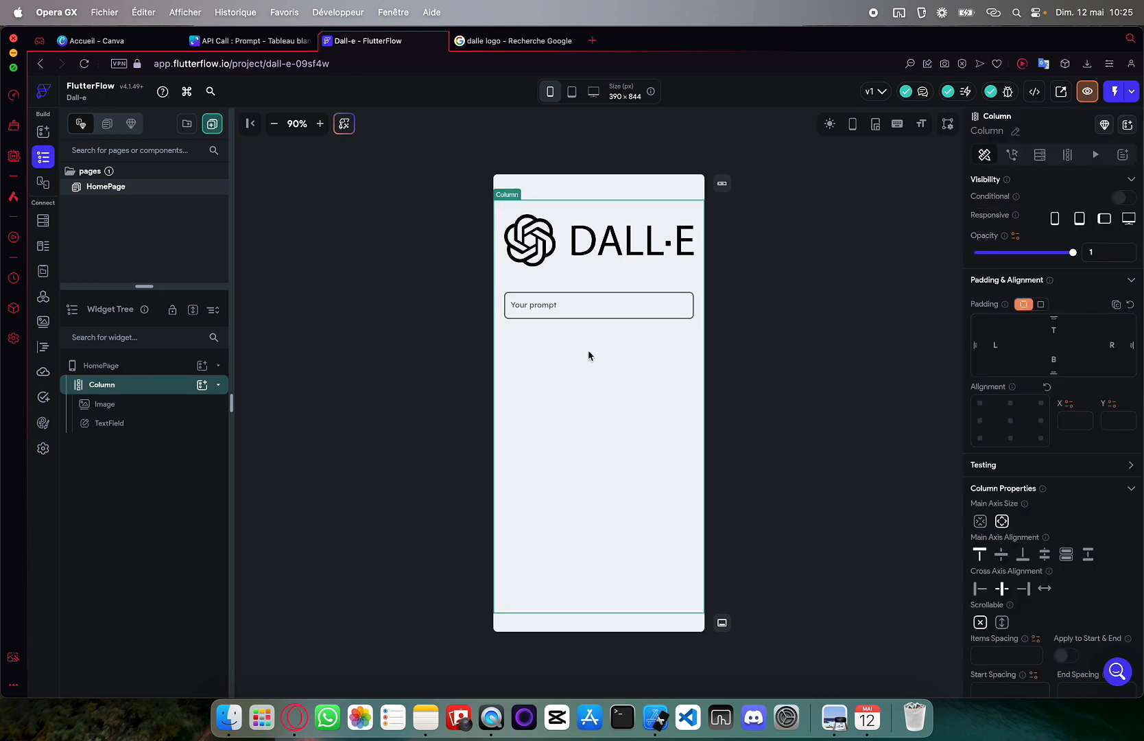
Add a Button below the text field with 20 padding on top, left and right
click(202, 384)
text(button)
key(Return)
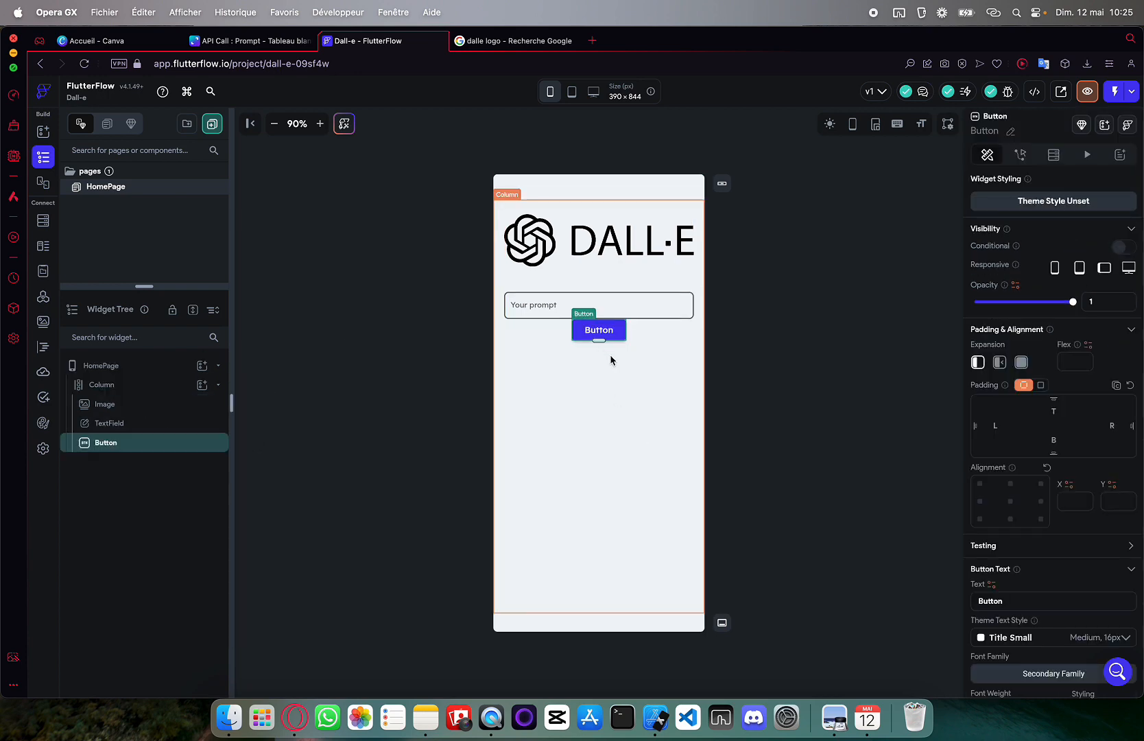
click(1057, 413)
text(20)
key(Tab)
text(20)
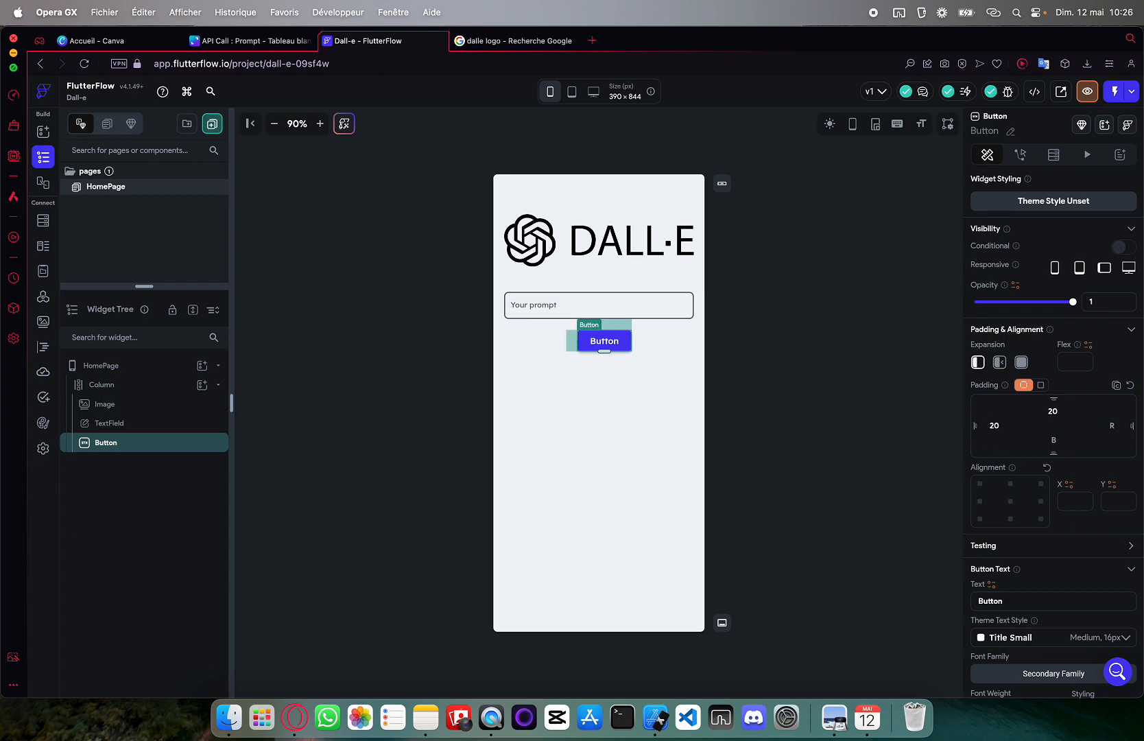
key(Tab)
text(20)
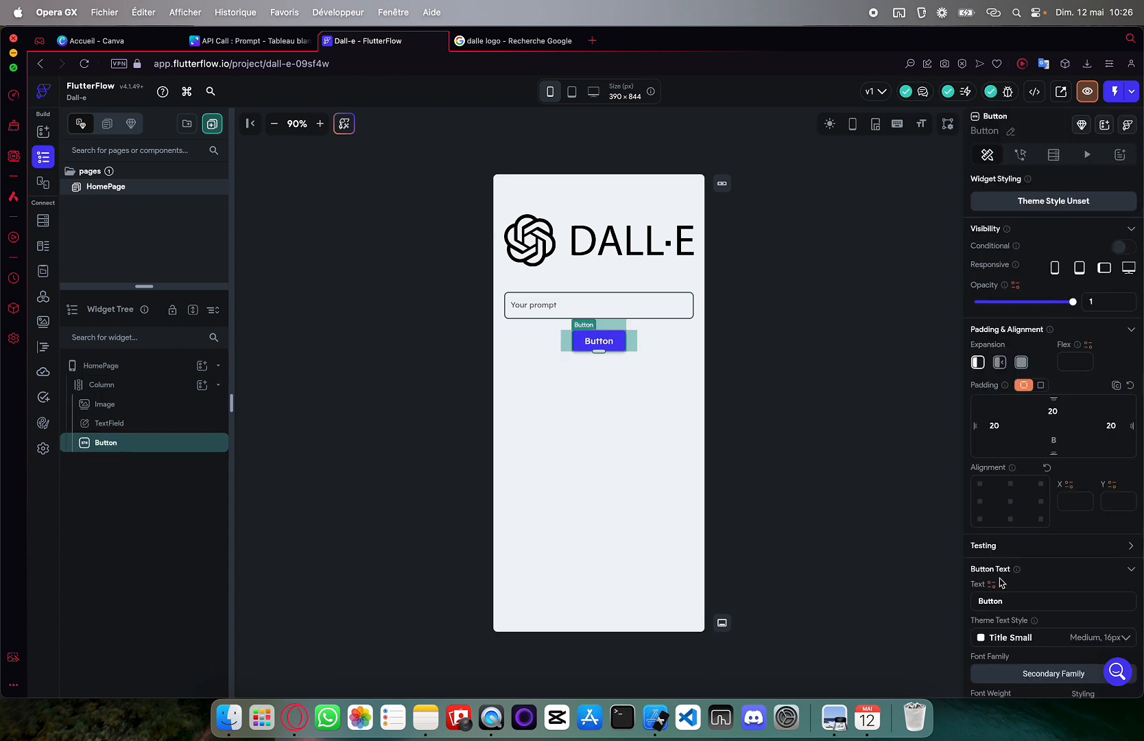
Stretch the button to full width and fill it with Primary Text colour
scroll(1000, 582, down, 4)
click(817, 403)
click(599, 341)
scroll(1044, 514, down, 3)
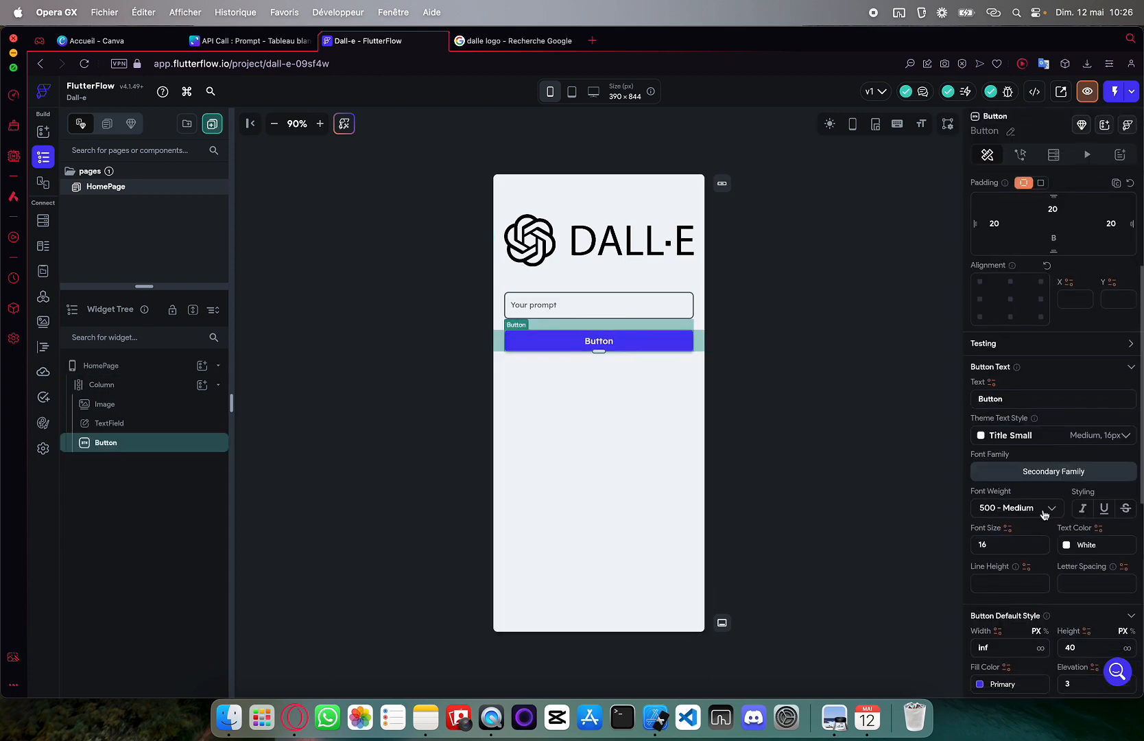
scroll(1043, 514, down, 5)
click(1008, 331)
scroll(864, 583, down, 2)
click(816, 611)
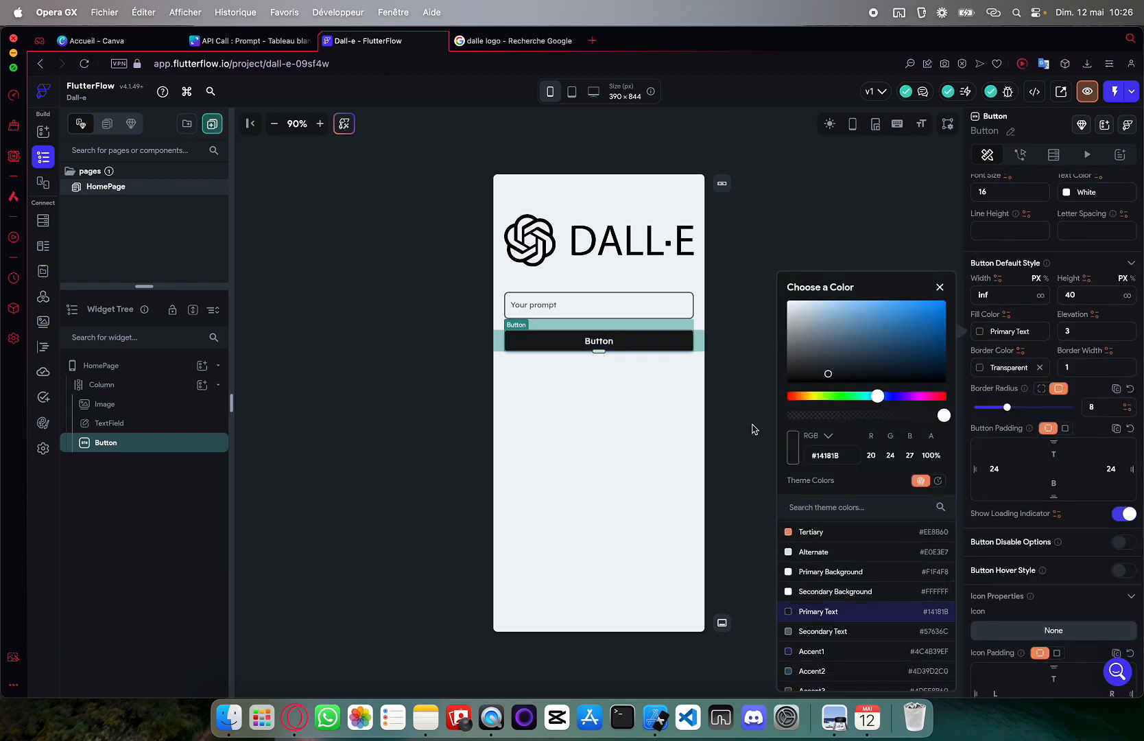
click(754, 429)
Change the button label to 'Create image'
scroll(1049, 411, up, 5)
double_click(987, 317)
text(Cret)
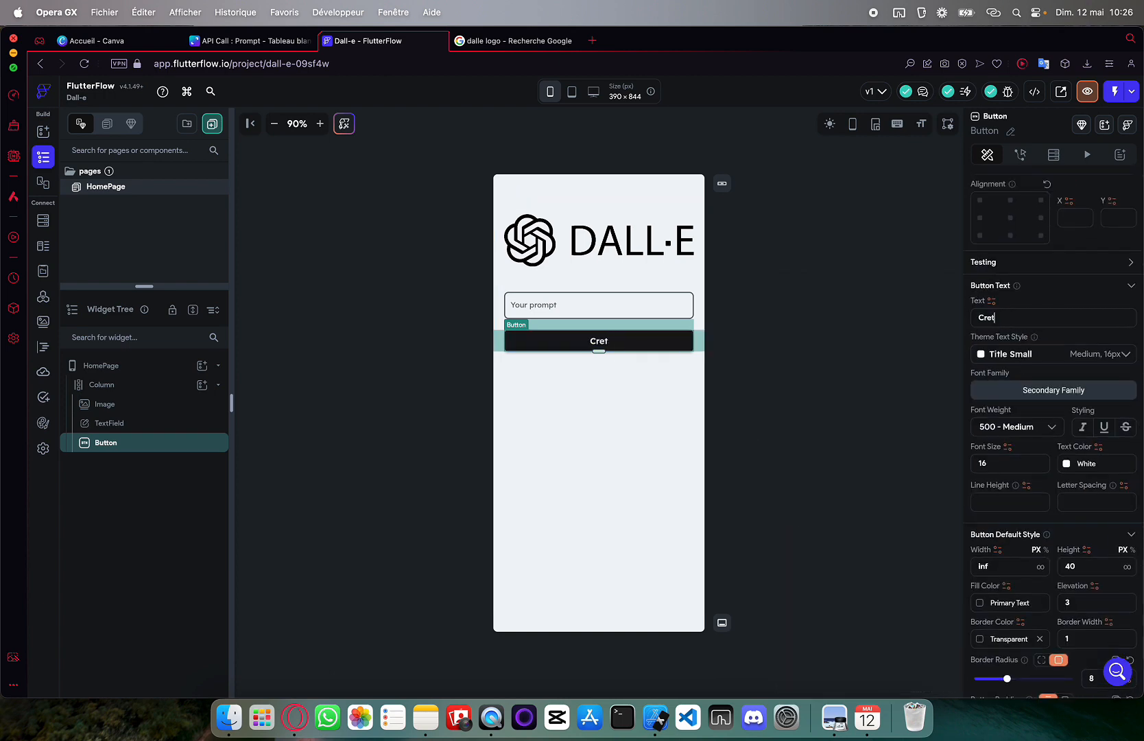
key(BackSpace)
text(ate image)
click(795, 332)
Increase the button's border radius to give it a pill shape
click(598, 341)
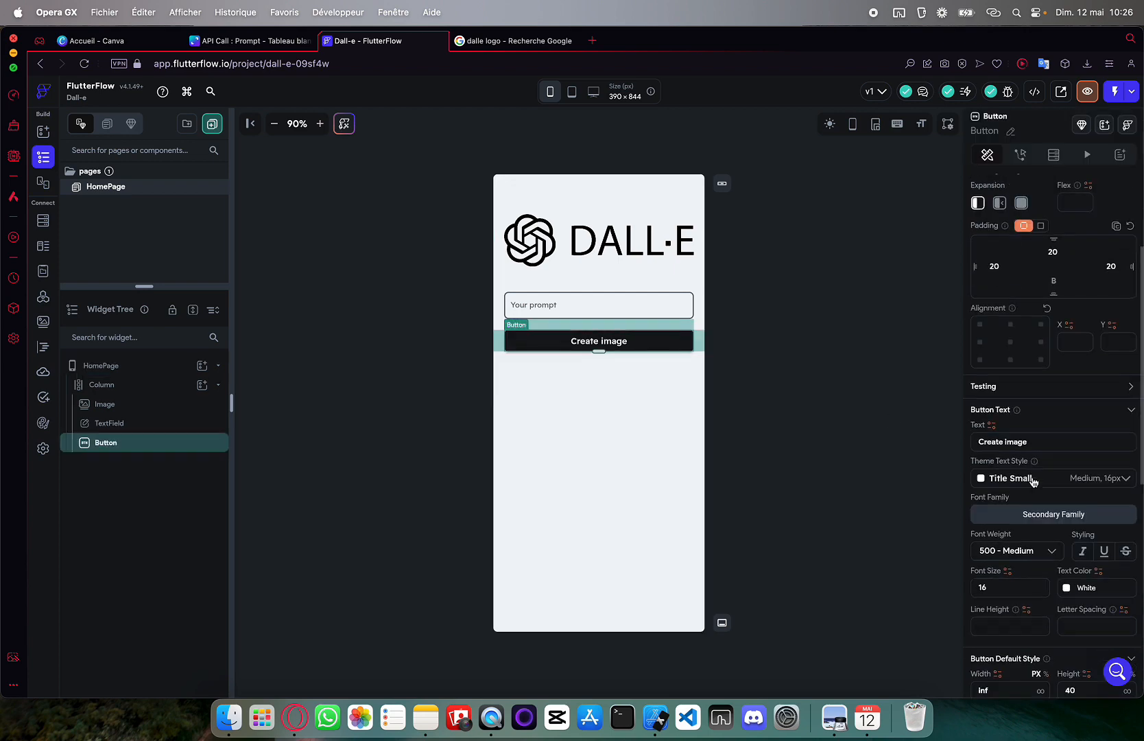
scroll(1033, 481, down, 5)
drag(1006, 564, 1073, 563)
click(788, 409)
click(569, 373)
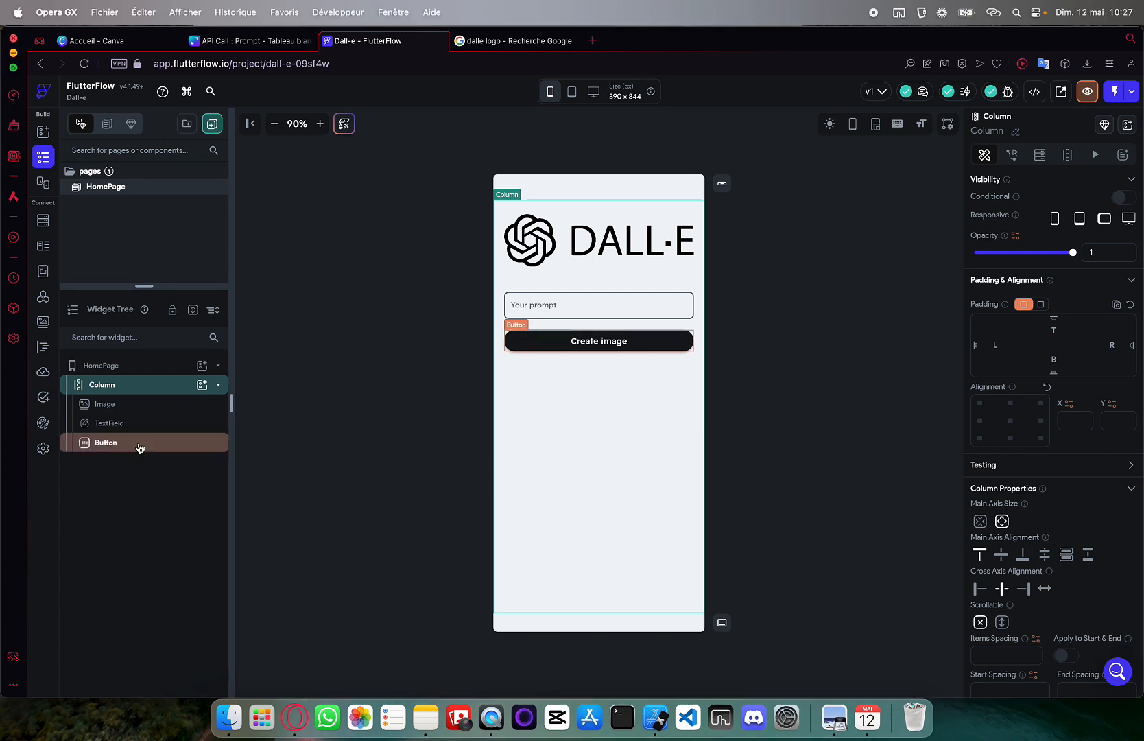
Add a nested Column to the main Column with a Container inside it
click(202, 384)
text(colonne)
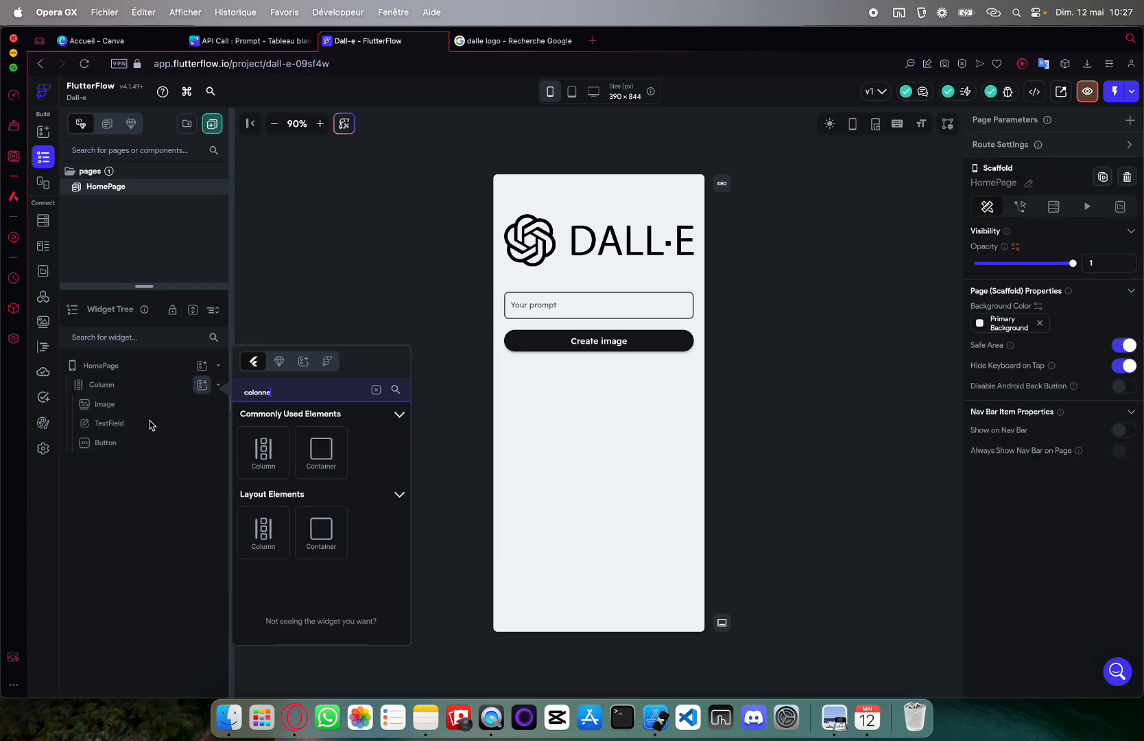
click(263, 449)
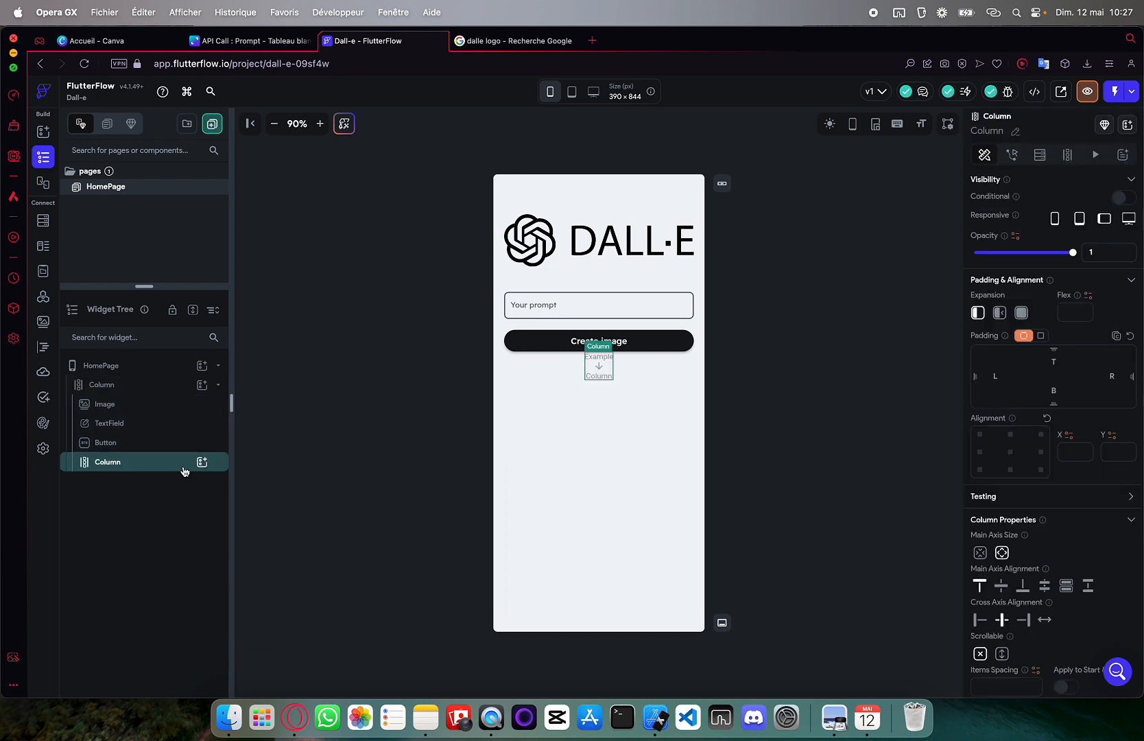
click(201, 461)
click(258, 553)
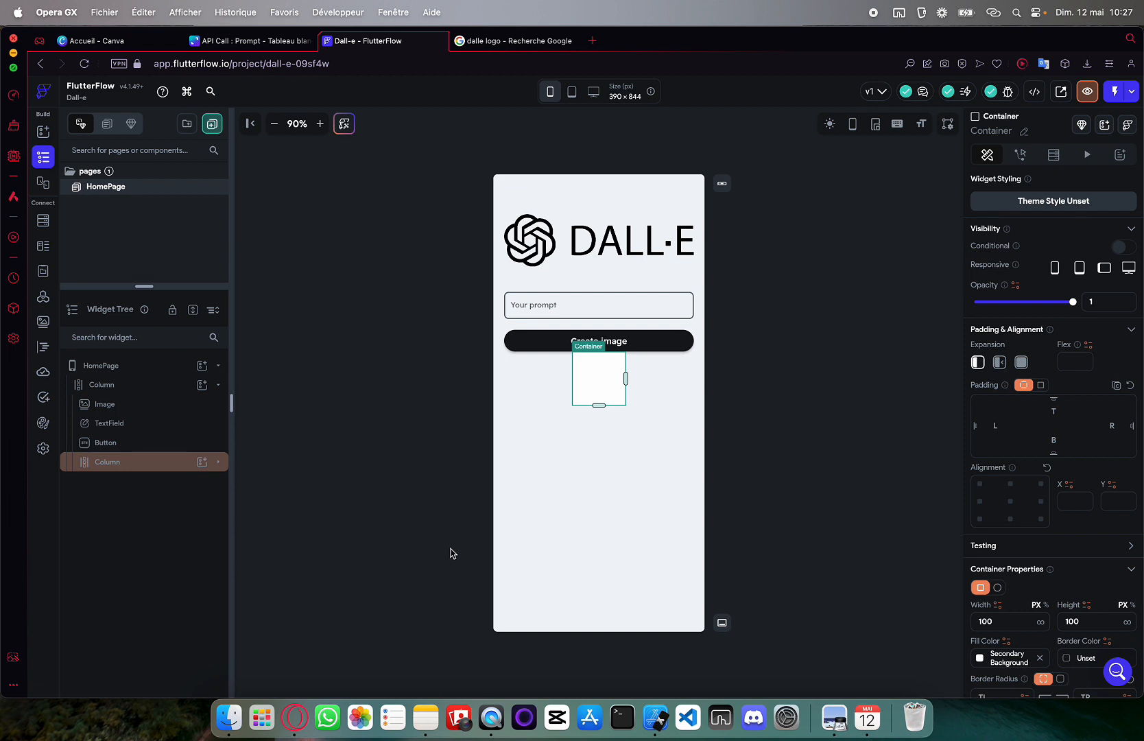
Give the Container 20 left and right padding, full width and 200 height
scroll(1097, 480, down, 2)
click(994, 347)
text(20)
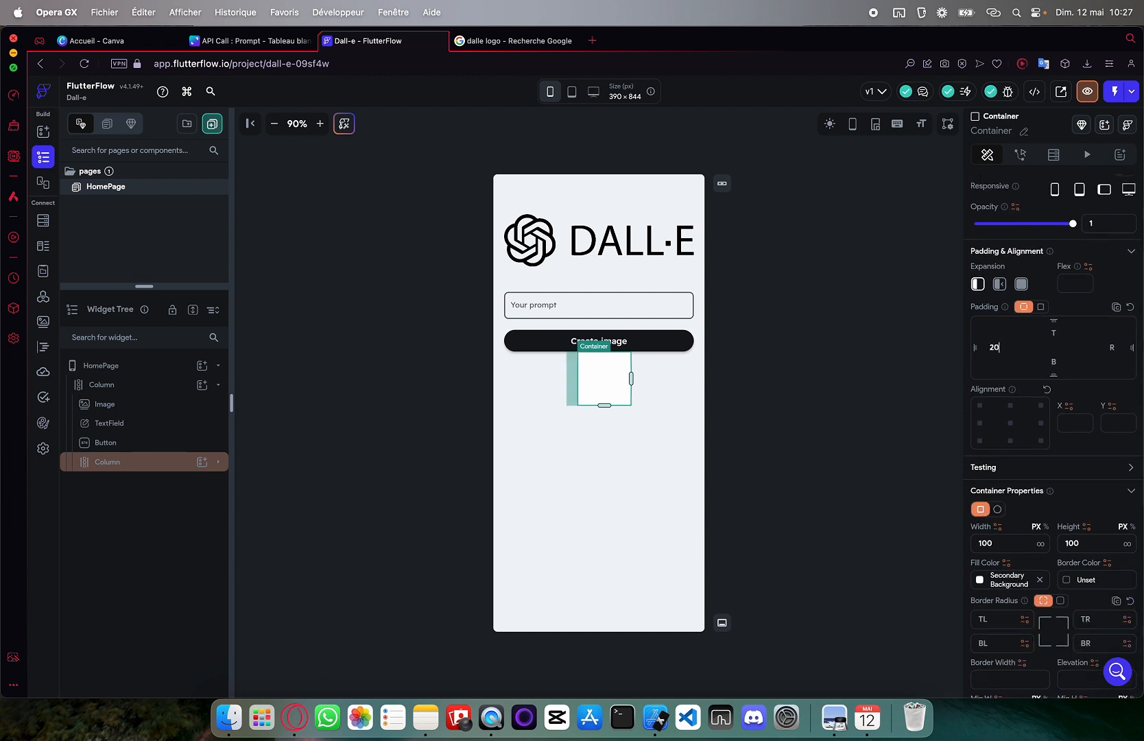
click(1111, 347)
text(20)
click(1041, 543)
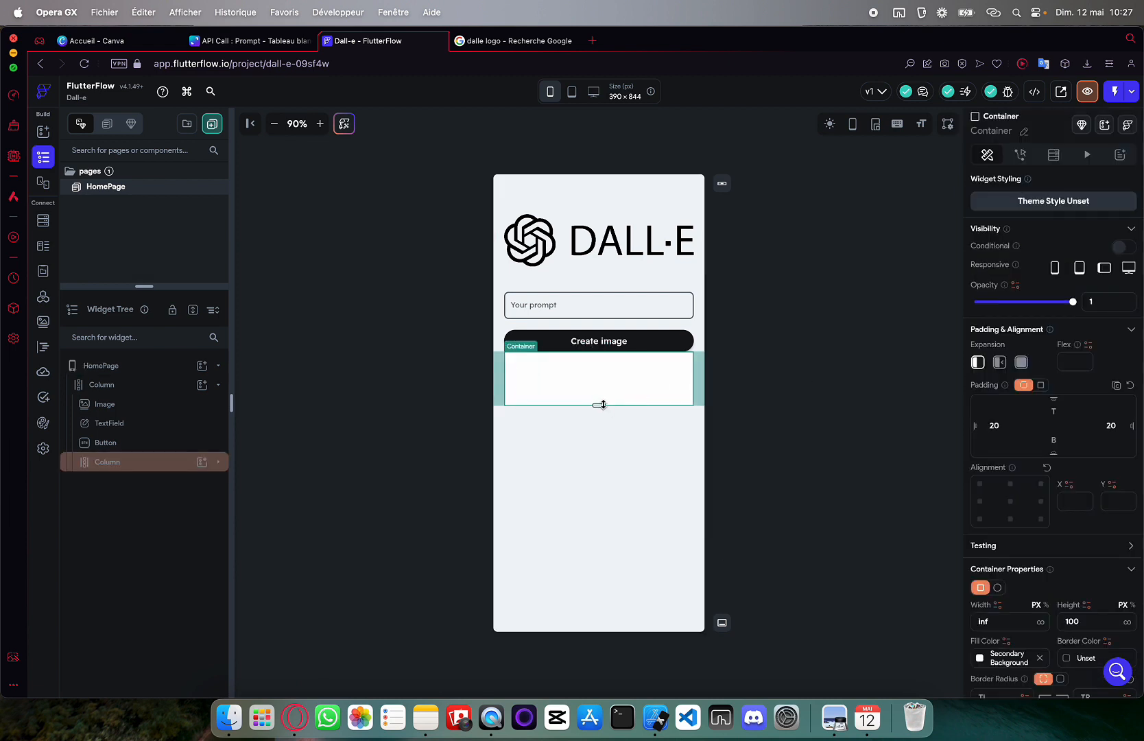
drag(600, 405, 599, 460)
scroll(1049, 411, down, 1)
click(1090, 560)
text(200)
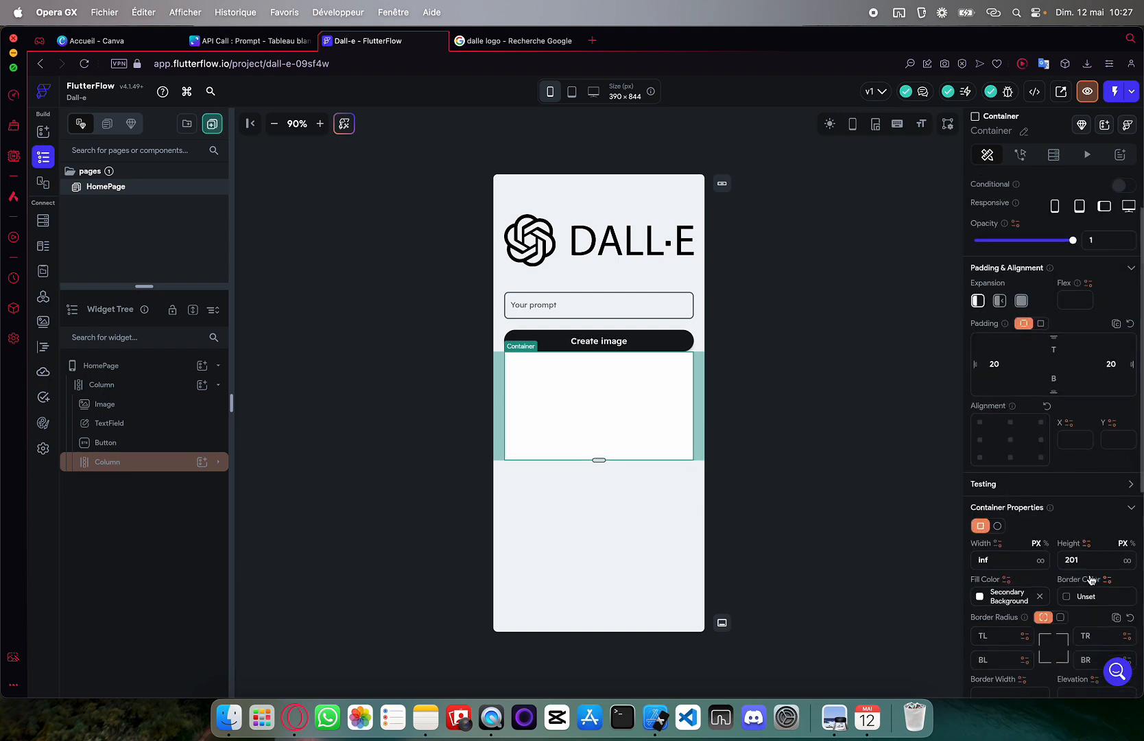
click(633, 412)
Round all the Container's corners to a radius of about 8
scroll(1062, 449, down, 1)
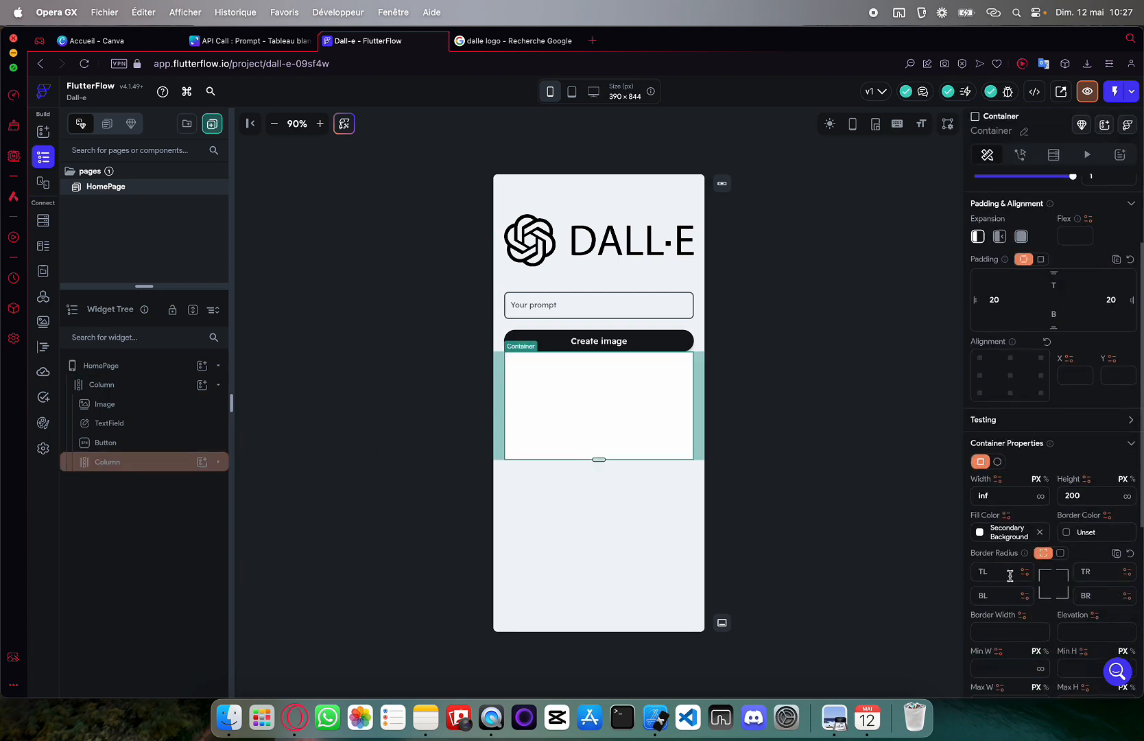
click(1059, 553)
drag(1030, 569, 1006, 571)
click(835, 473)
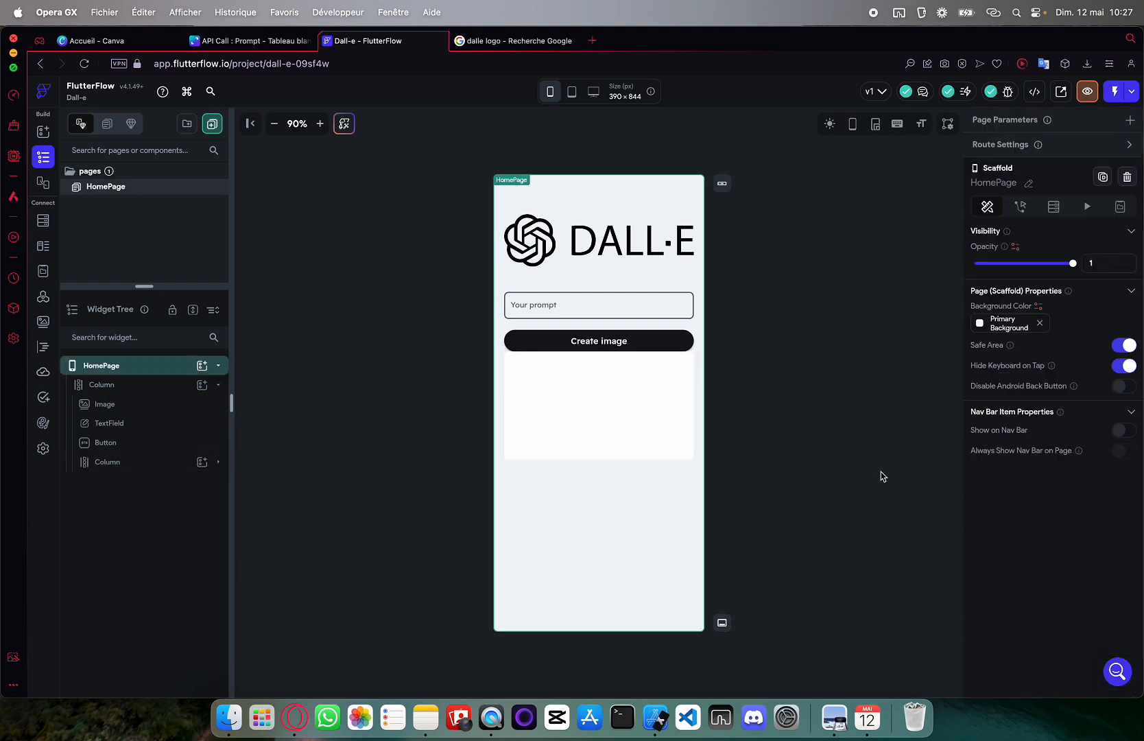
click(647, 428)
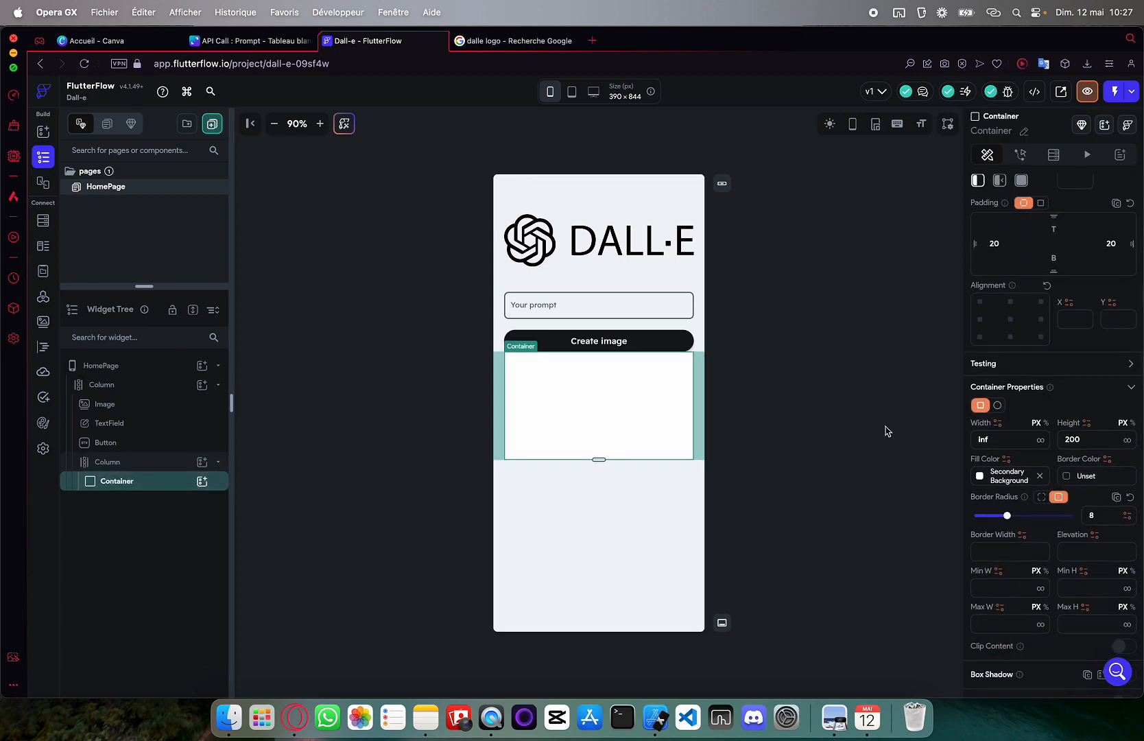
Set the Container's top padding to 20, left padding to 40, and shorten it slightly
click(658, 417)
text(20)
click(633, 385)
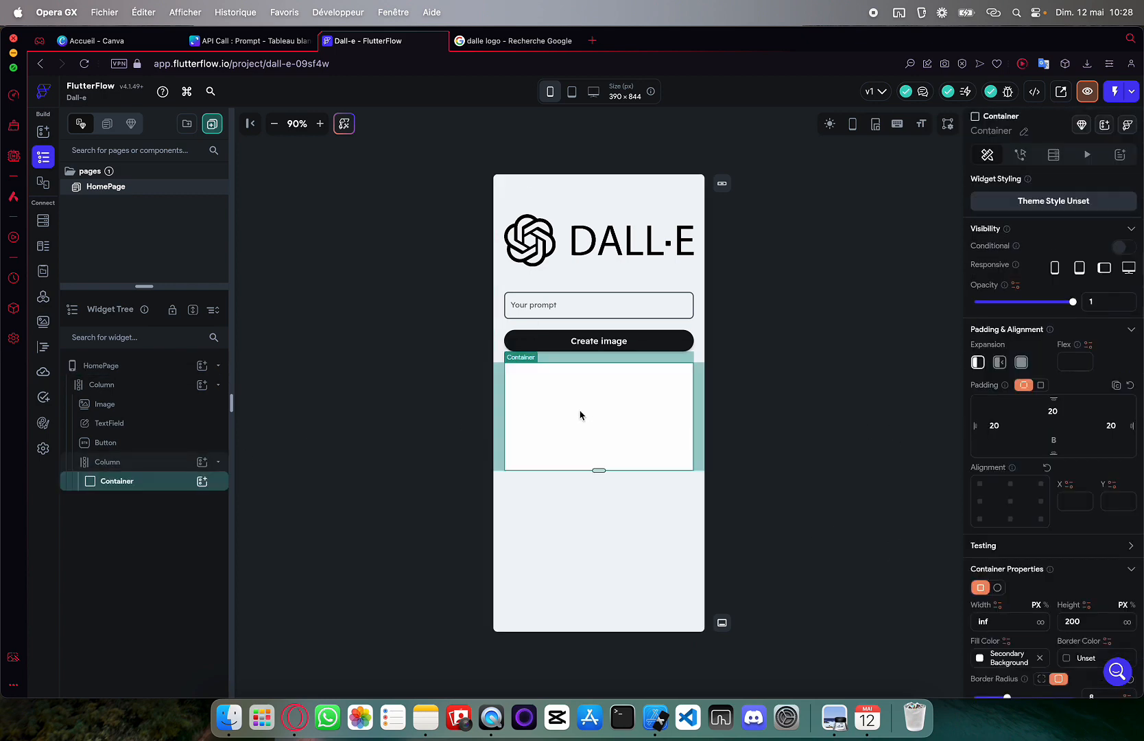
scroll(1049, 411, down, 3)
scroll(1049, 411, up, 2)
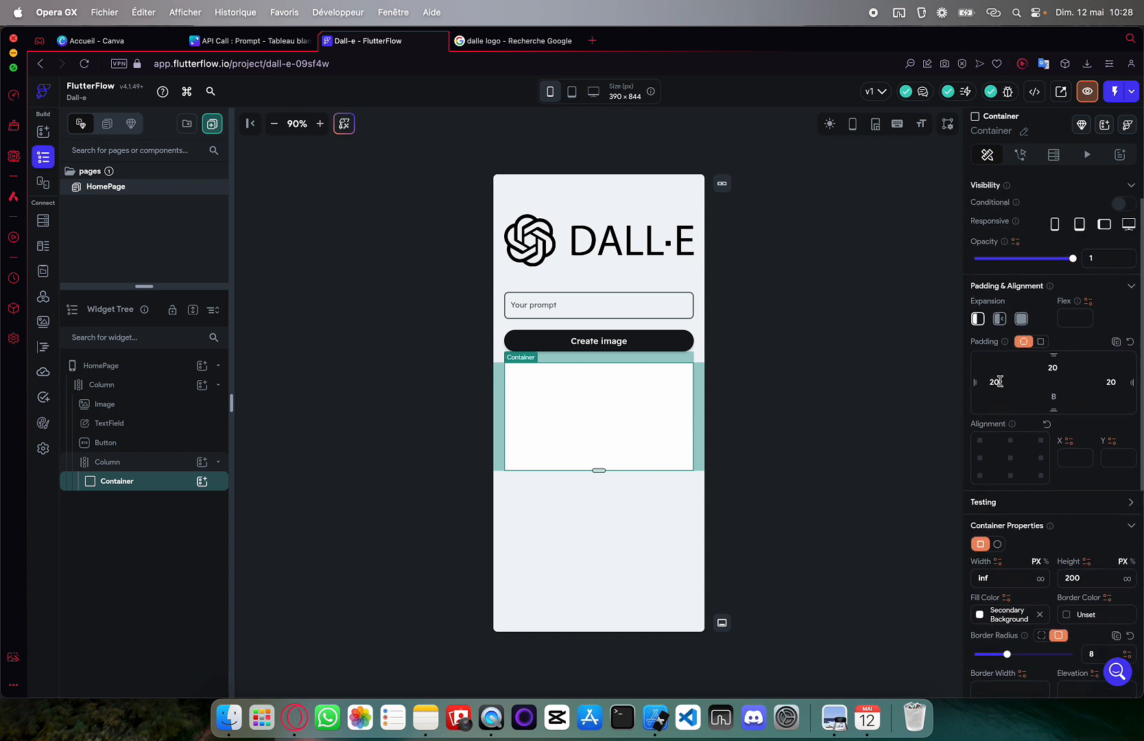
double_click(993, 382)
text(40)
drag(604, 469, 598, 456)
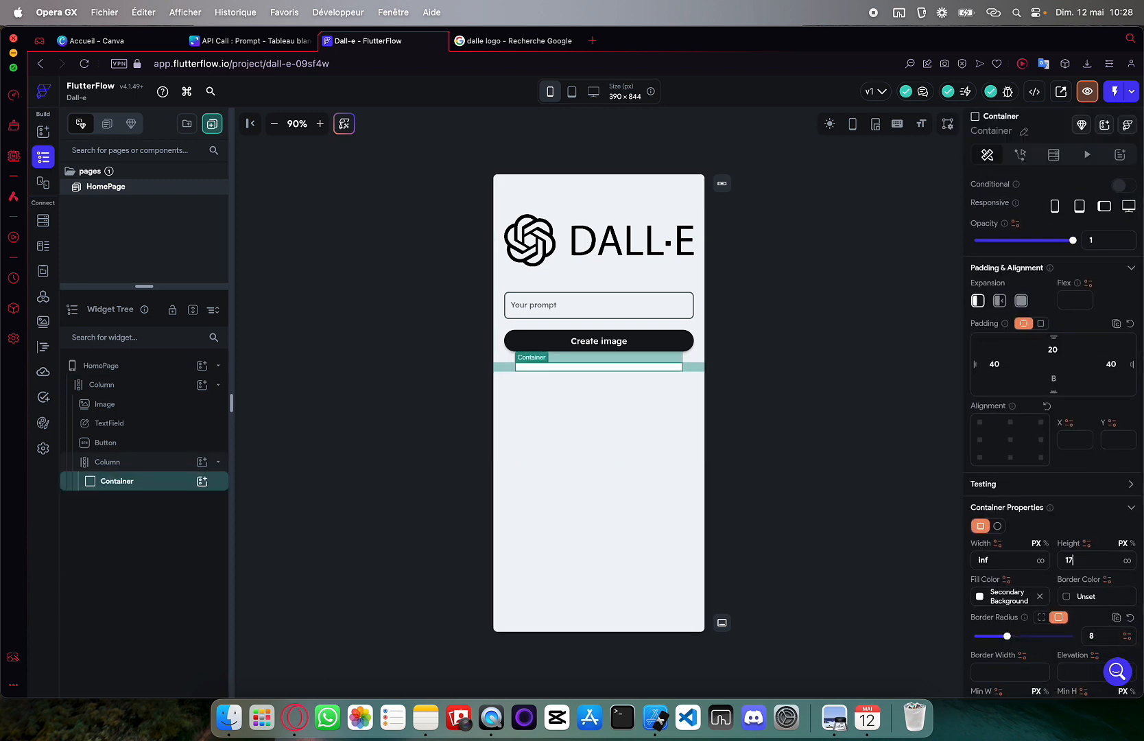
click(503, 546)
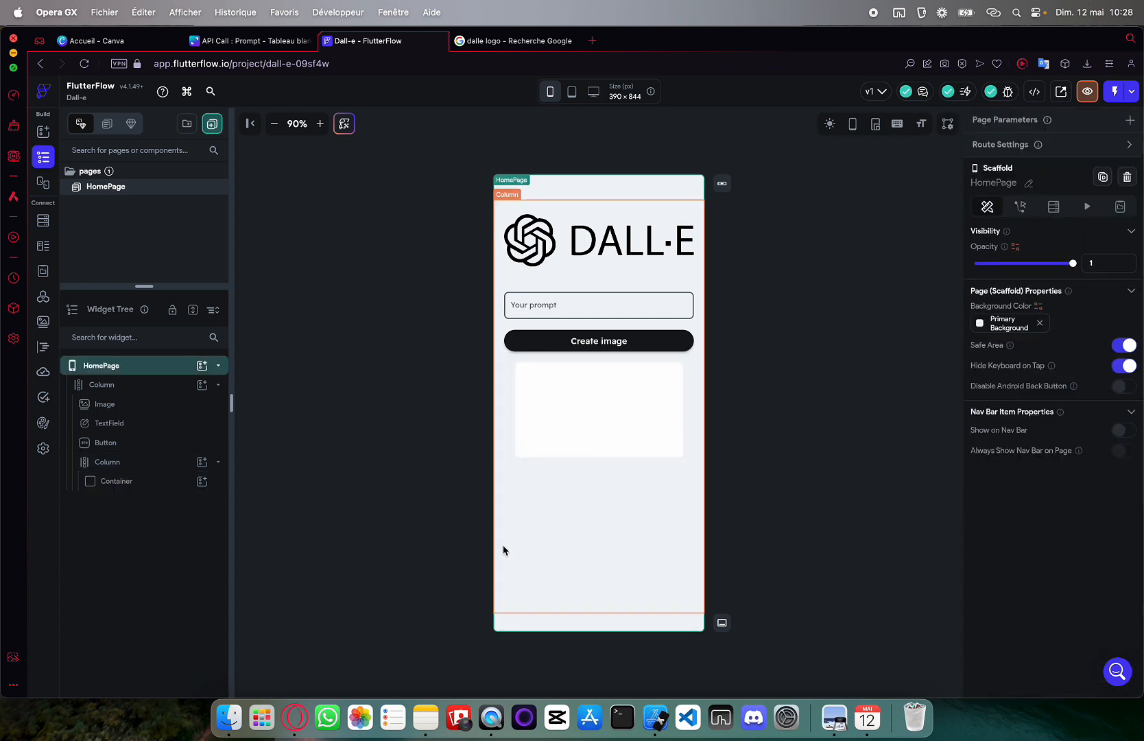
Put an Image widget inside the Container
click(170, 480)
click(202, 480)
text(image)
click(265, 501)
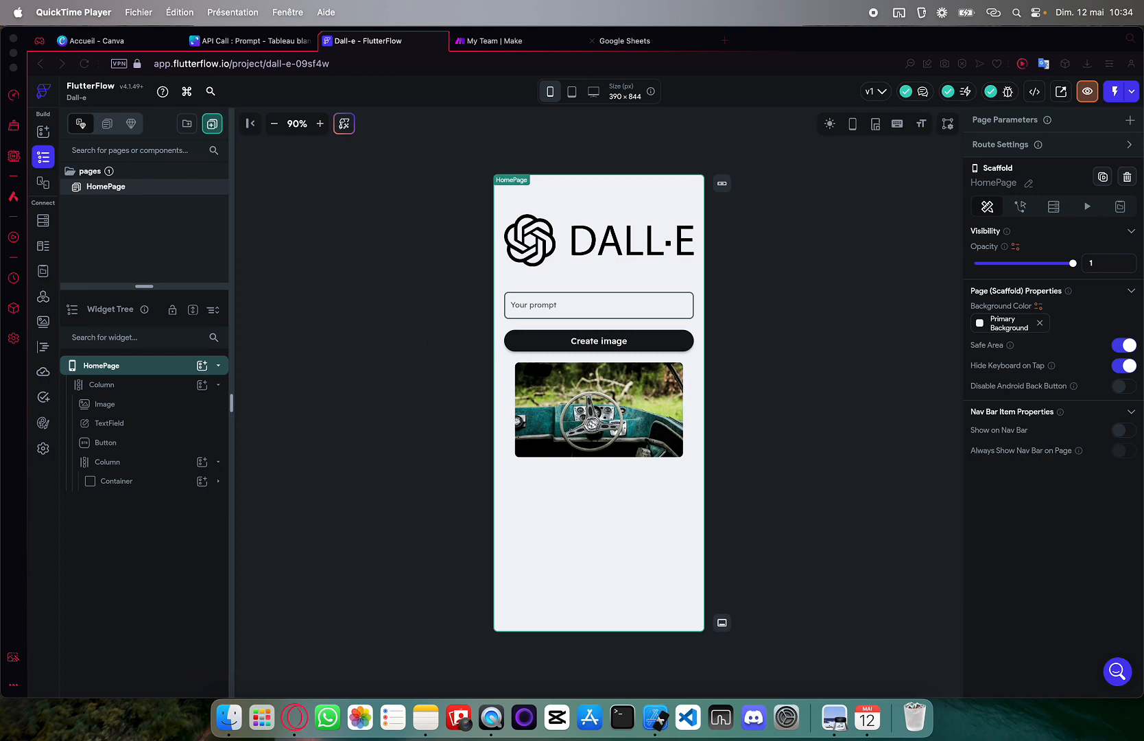
Visit the Make tab briefly, then view the still-empty API Calls section
click(509, 43)
click(420, 42)
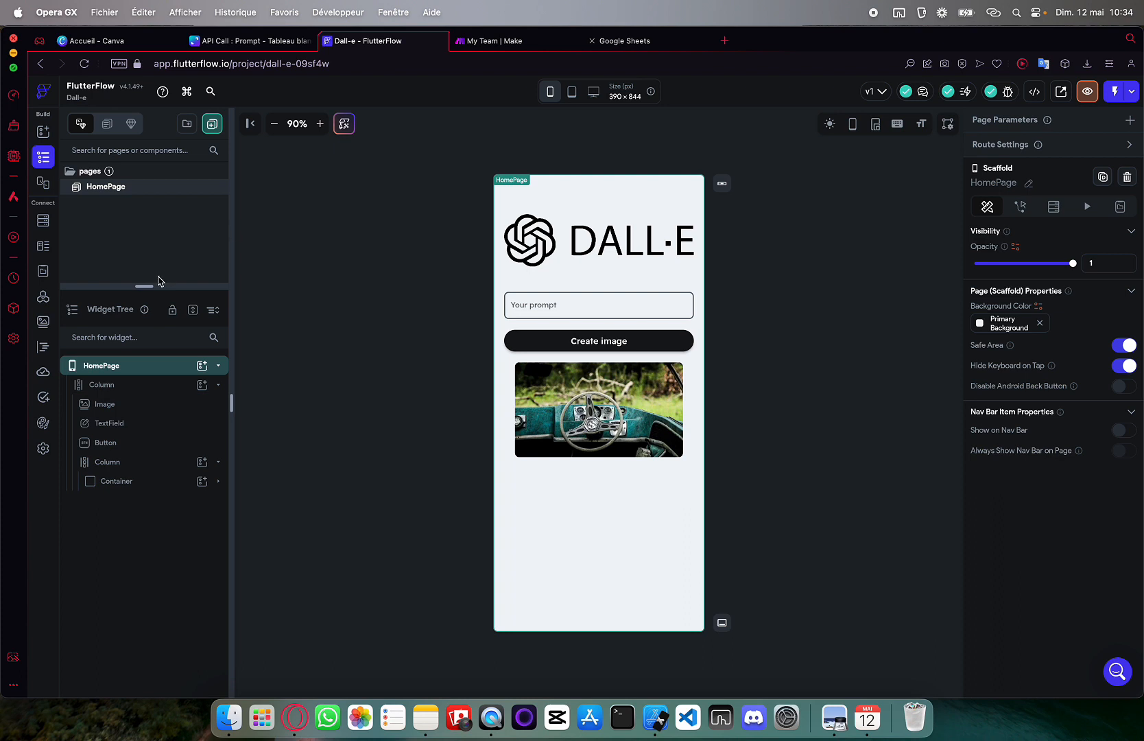
click(43, 296)
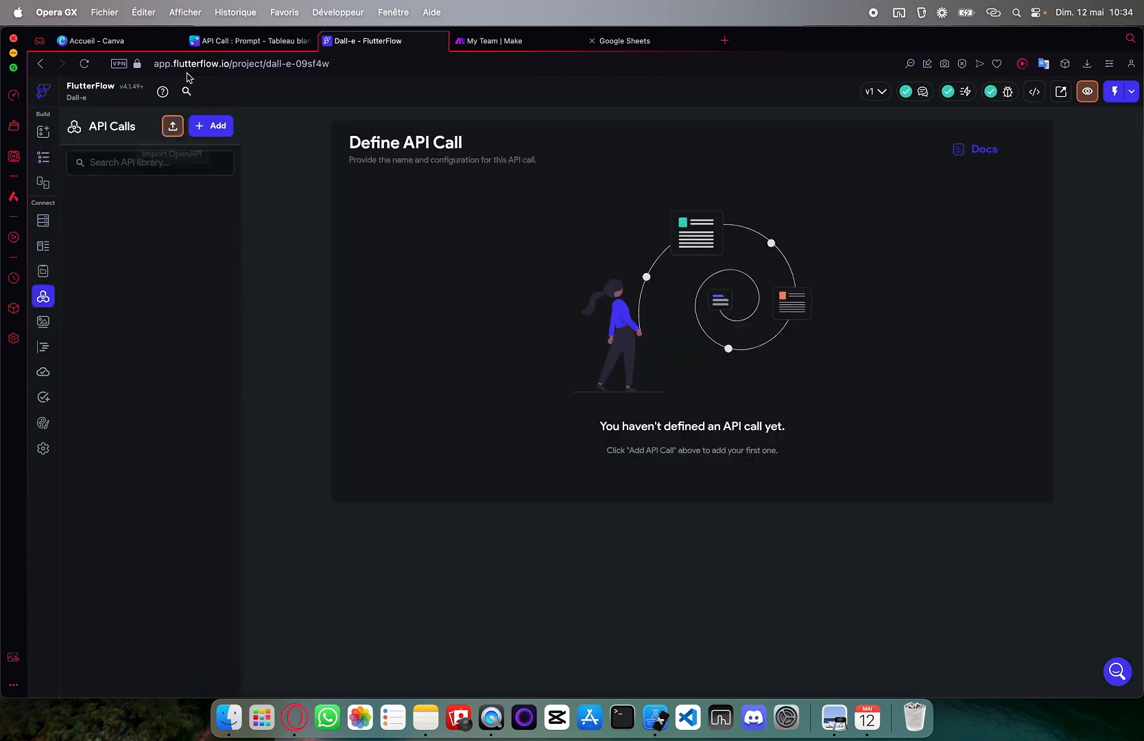
Add a new API call named Dalle and set its method type to POST
click(210, 126)
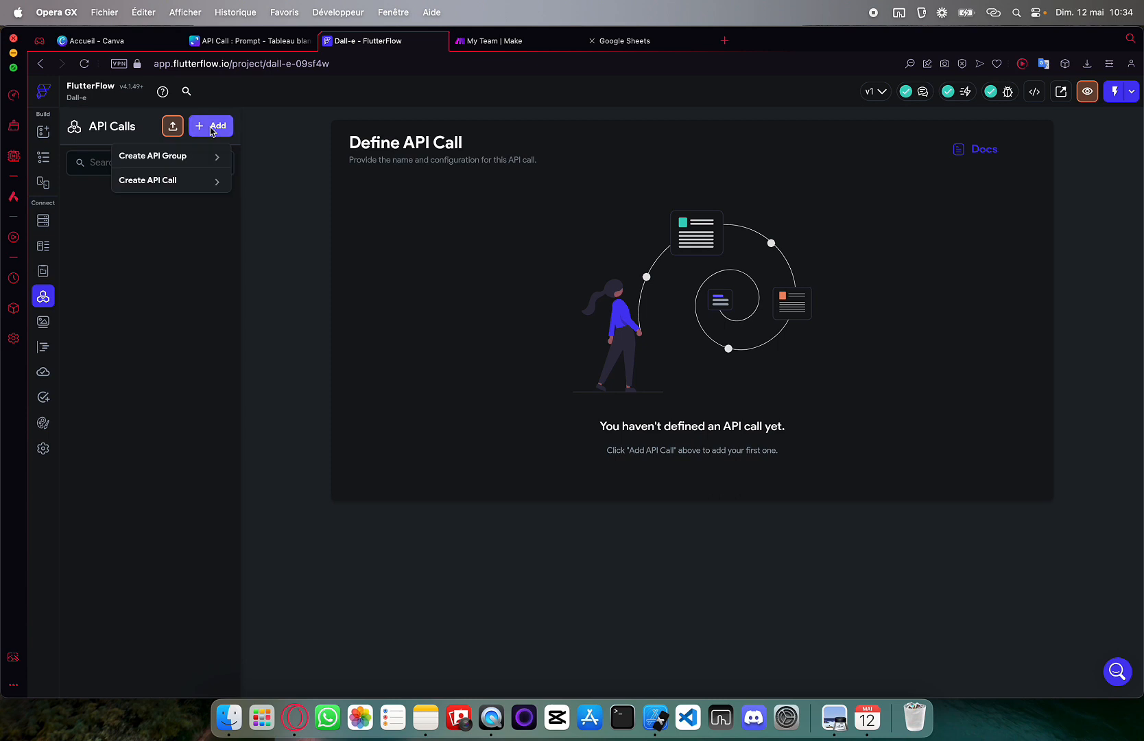
click(192, 182)
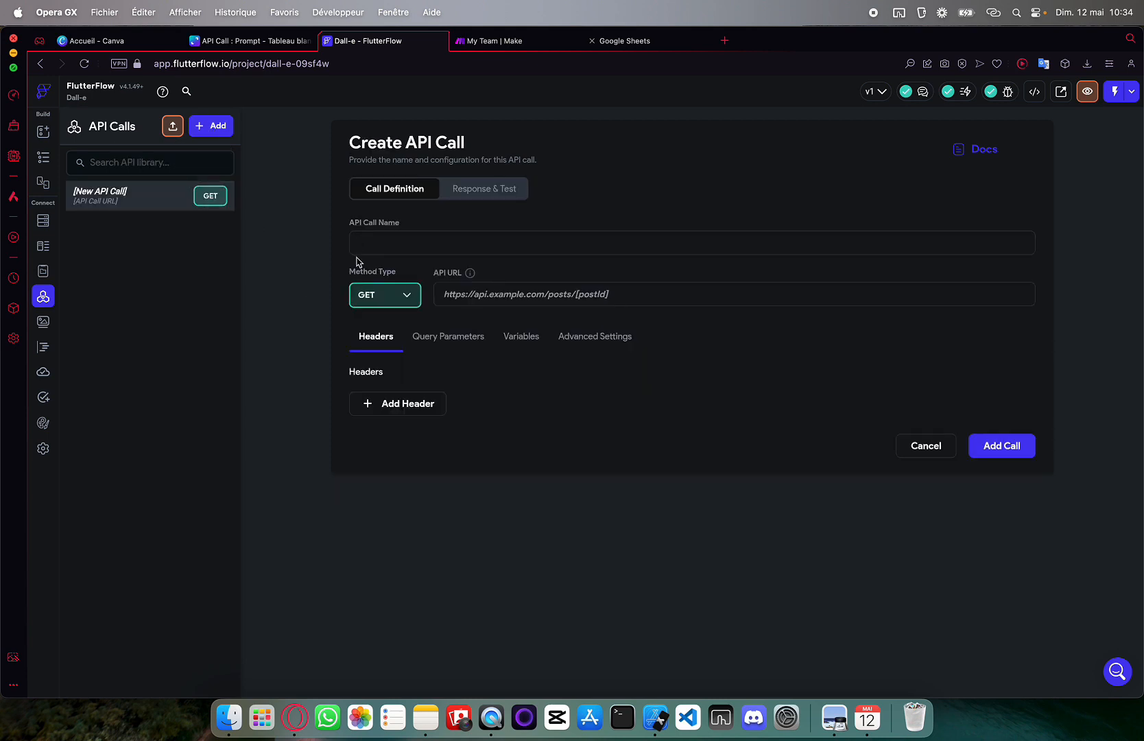
text(Dalle)
click(398, 296)
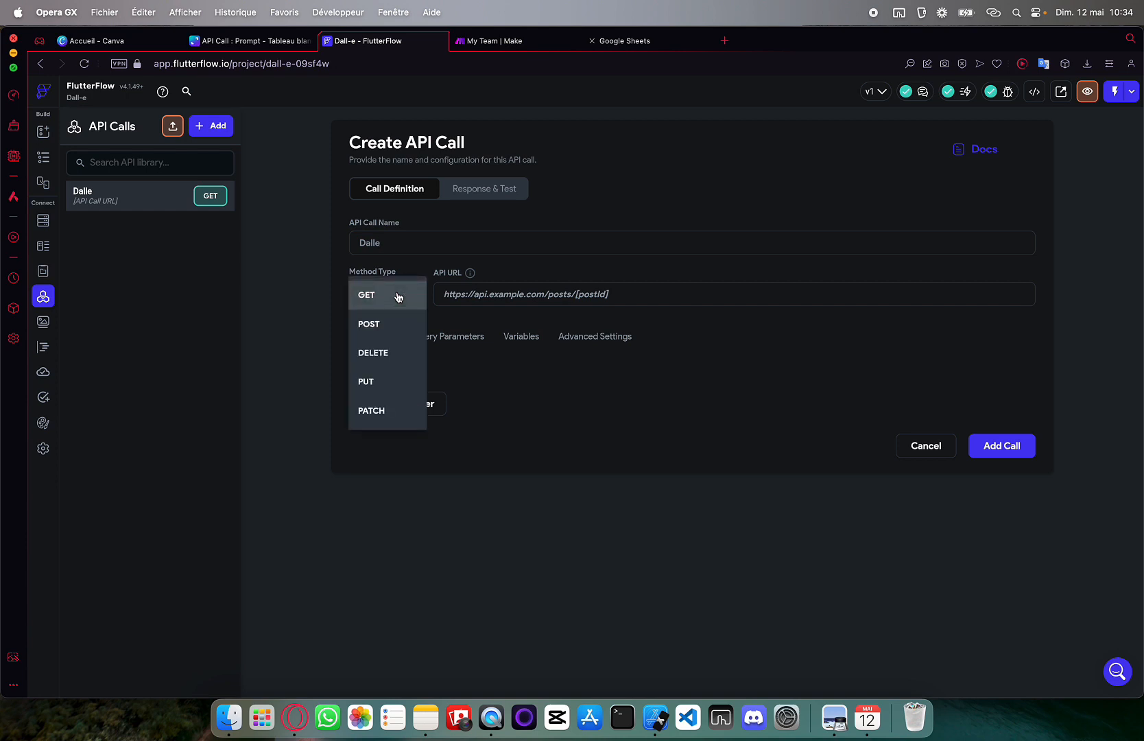
click(388, 328)
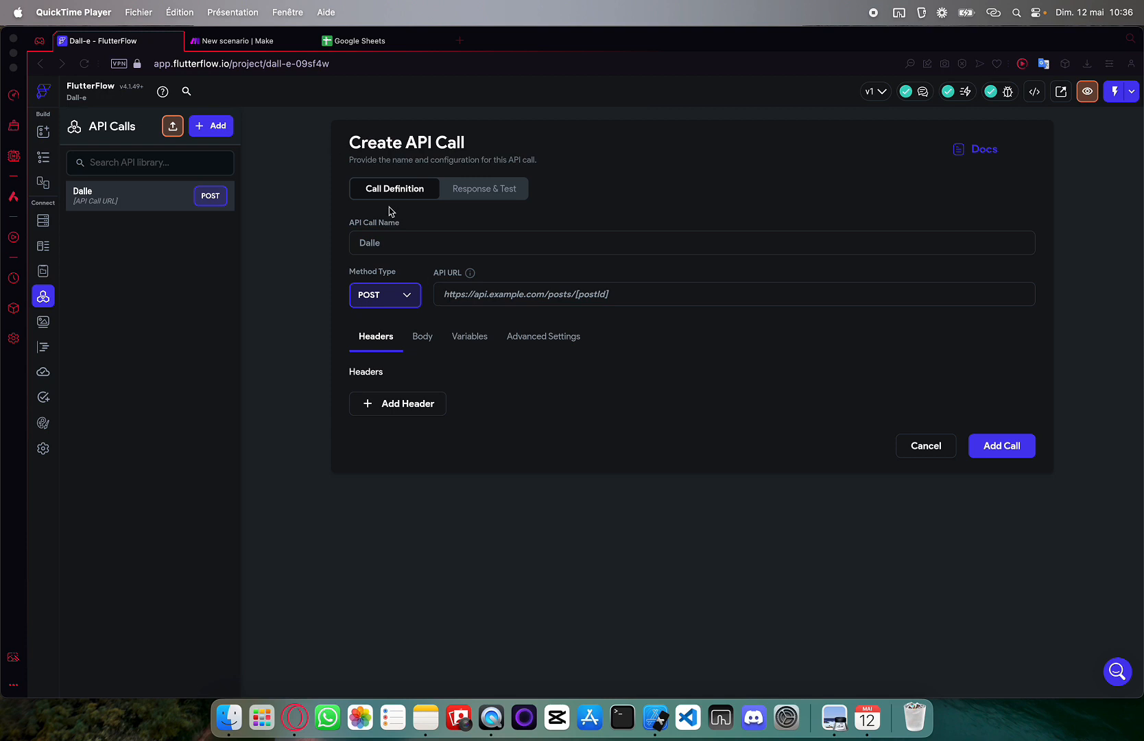
In Make, dismiss What's New, create a new scenario, and pick Webhooks as the first module
click(218, 48)
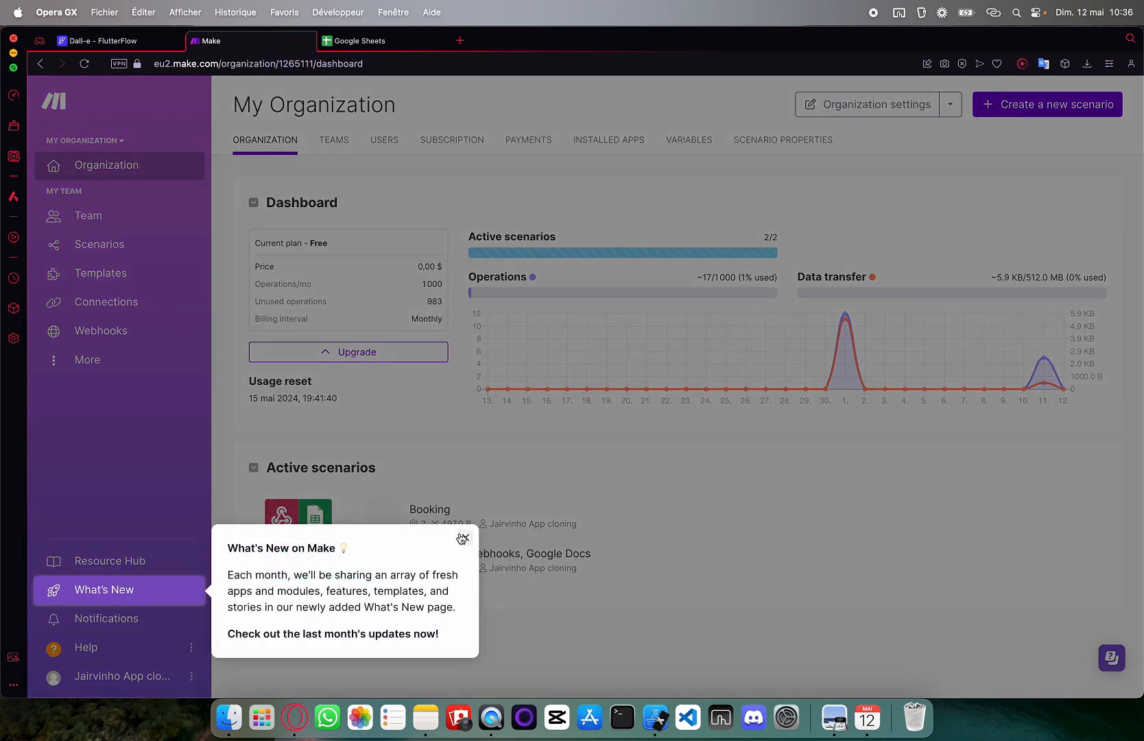
click(465, 537)
click(1026, 104)
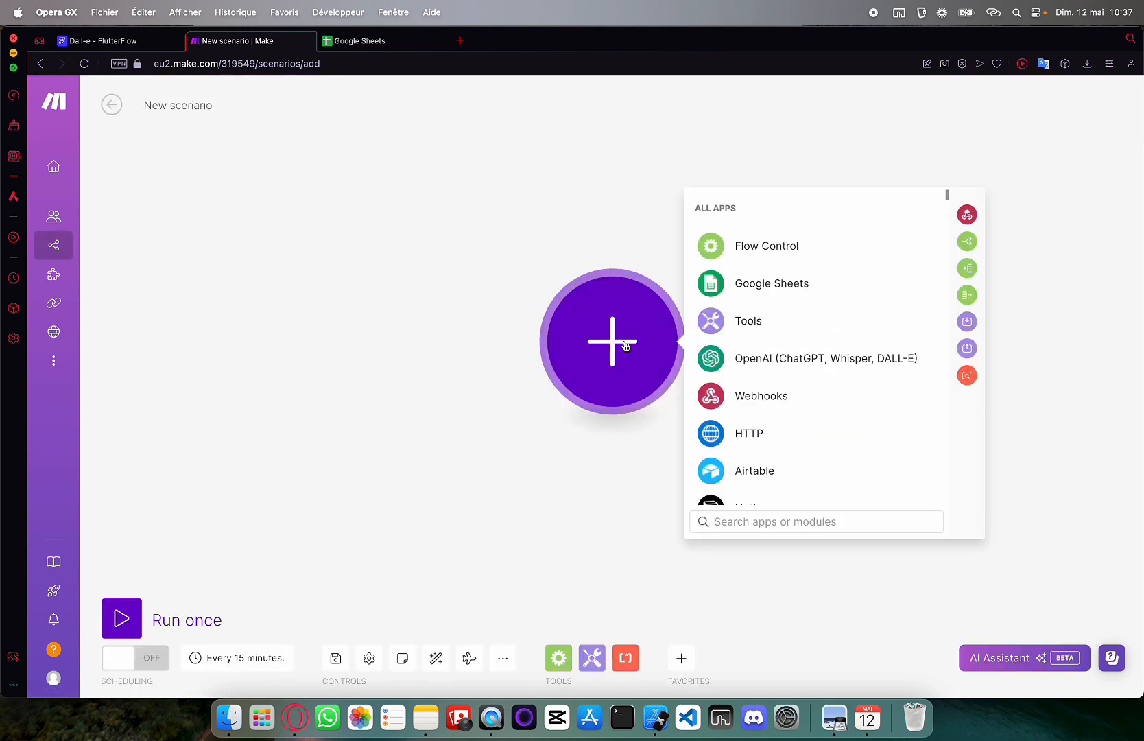
click(746, 403)
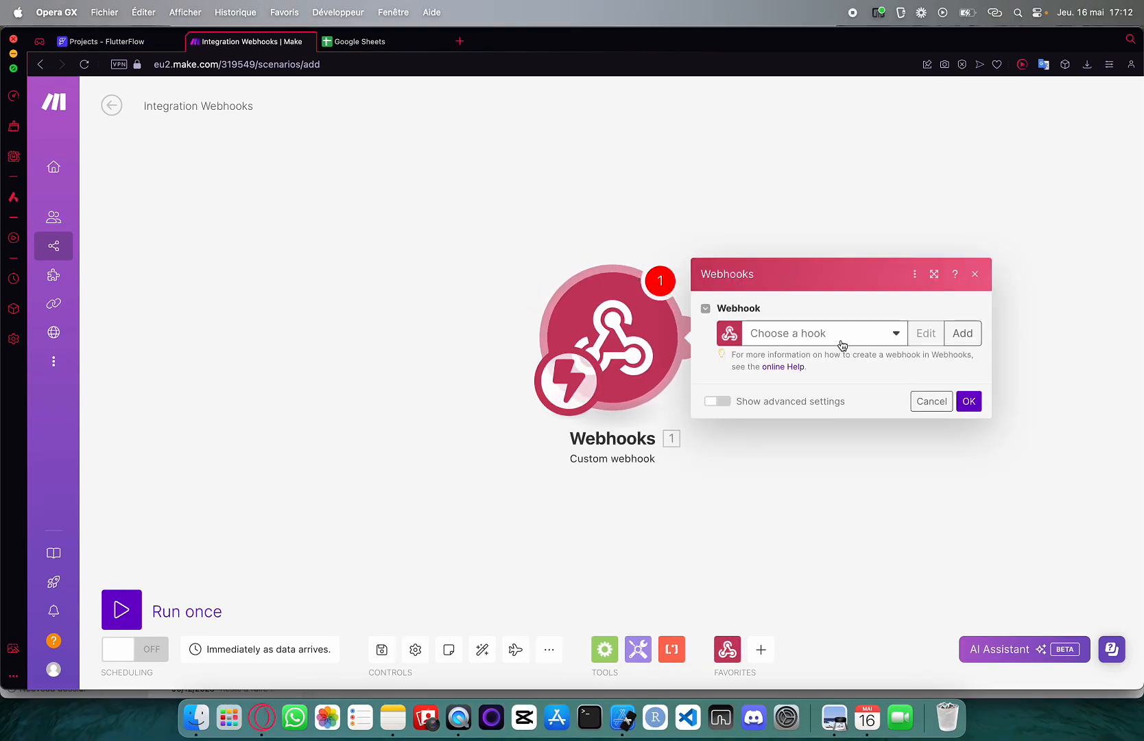
Add a new custom webhook named Dalle and save it
click(962, 333)
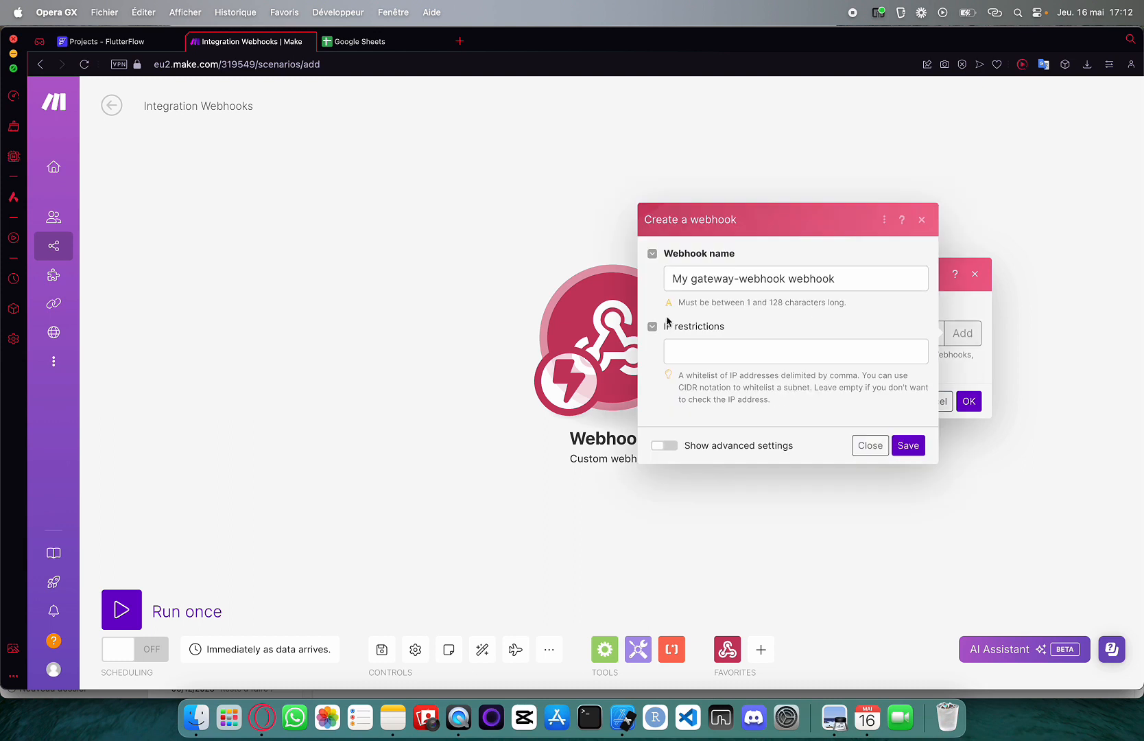
drag(835, 277, 508, 281)
key(BackSpace)
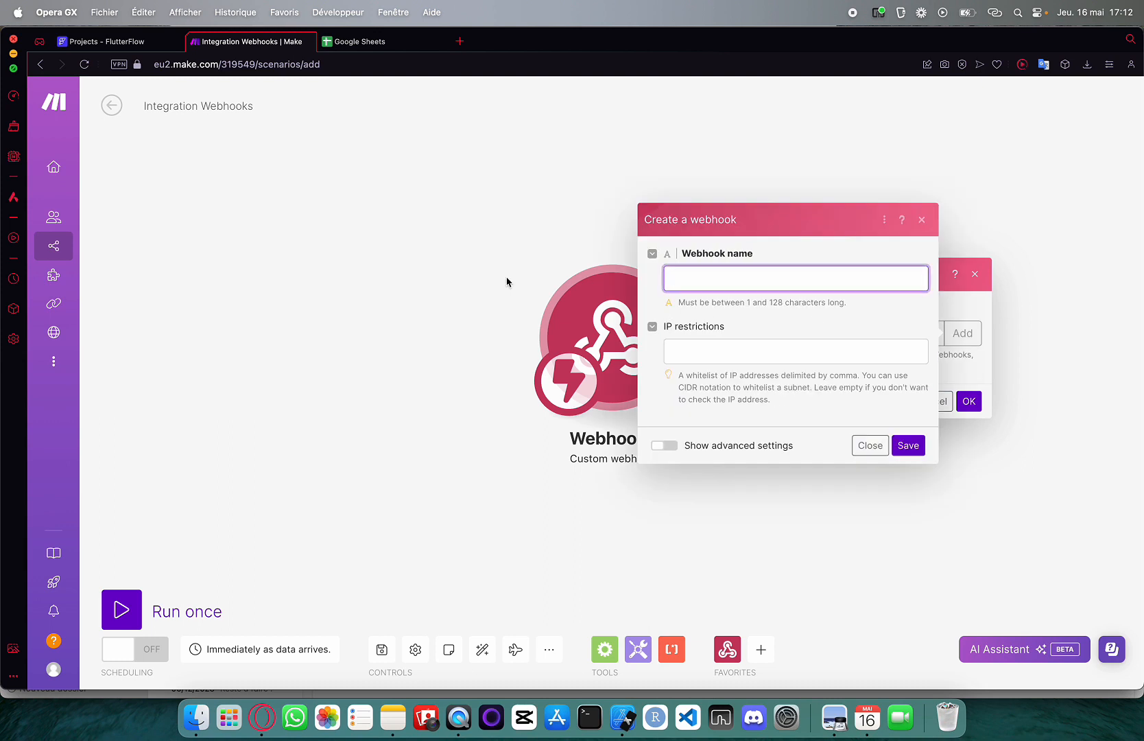
text(Dalle)
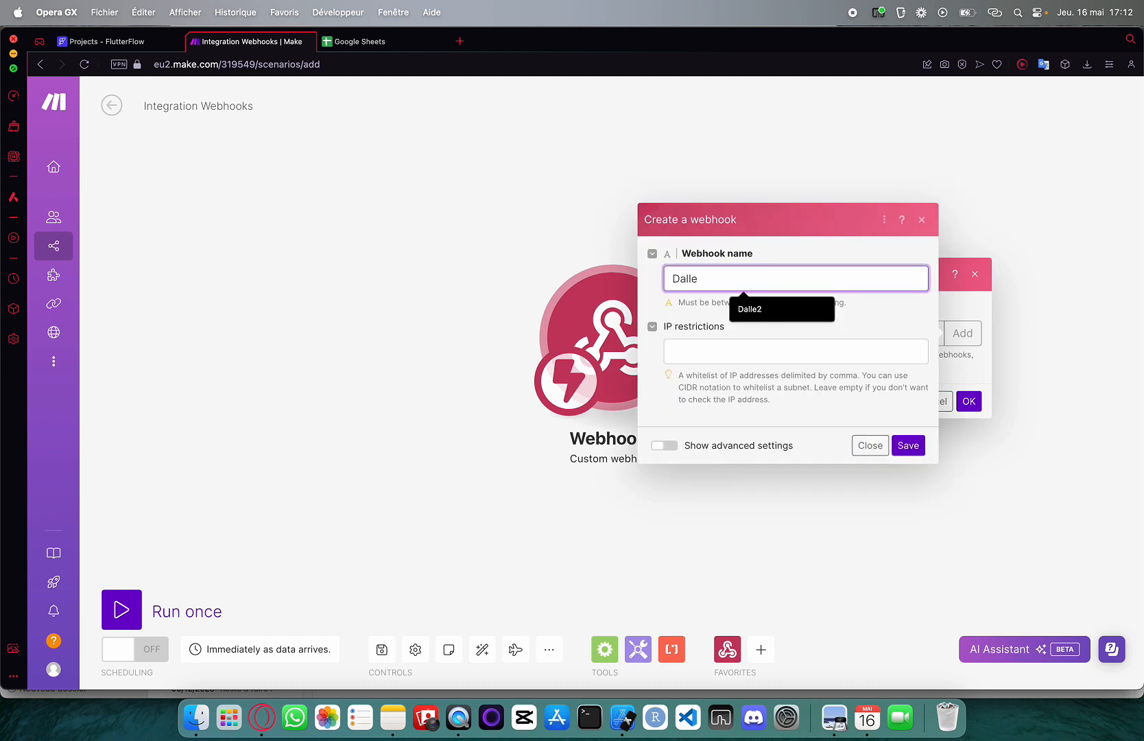
click(906, 445)
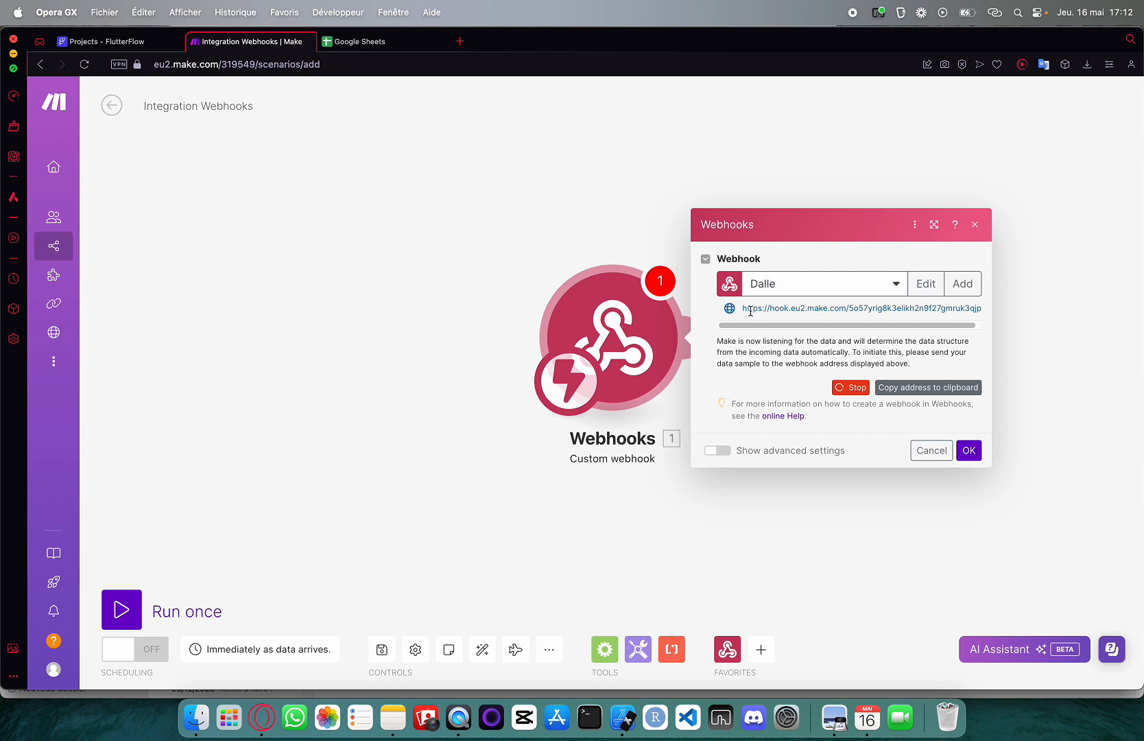
Copy the Dalle webhook's address to the clipboard
drag(743, 309, 988, 313)
key(super+c)
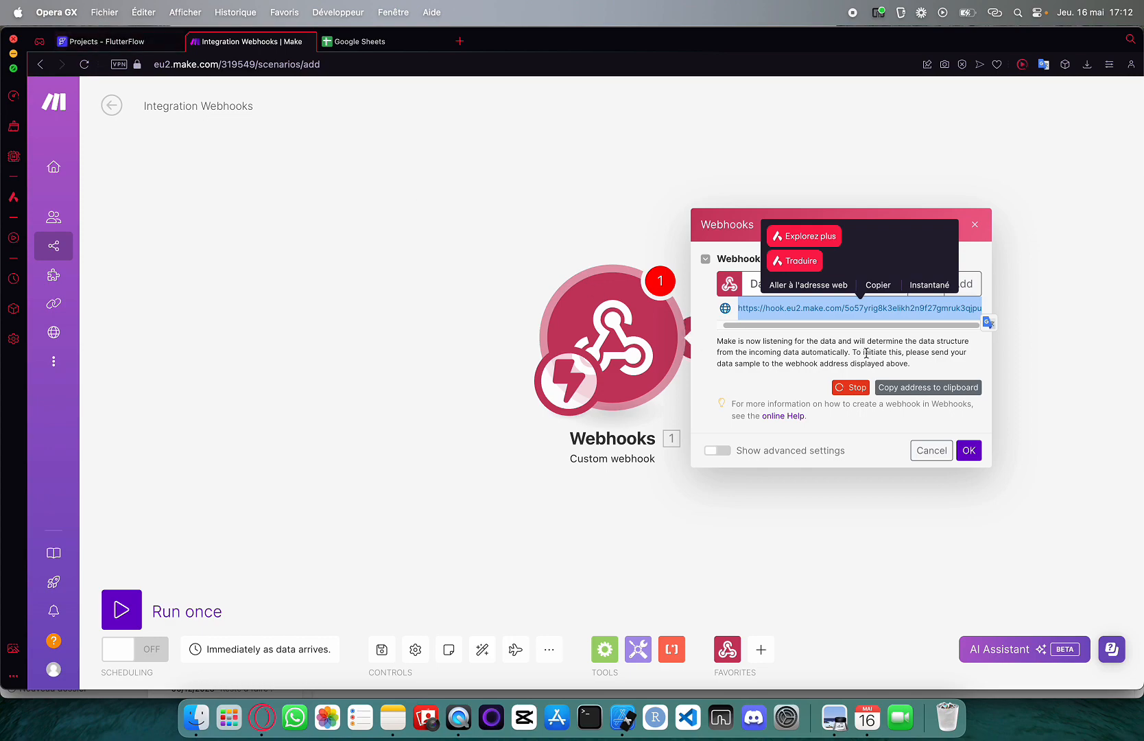
click(923, 389)
click(144, 44)
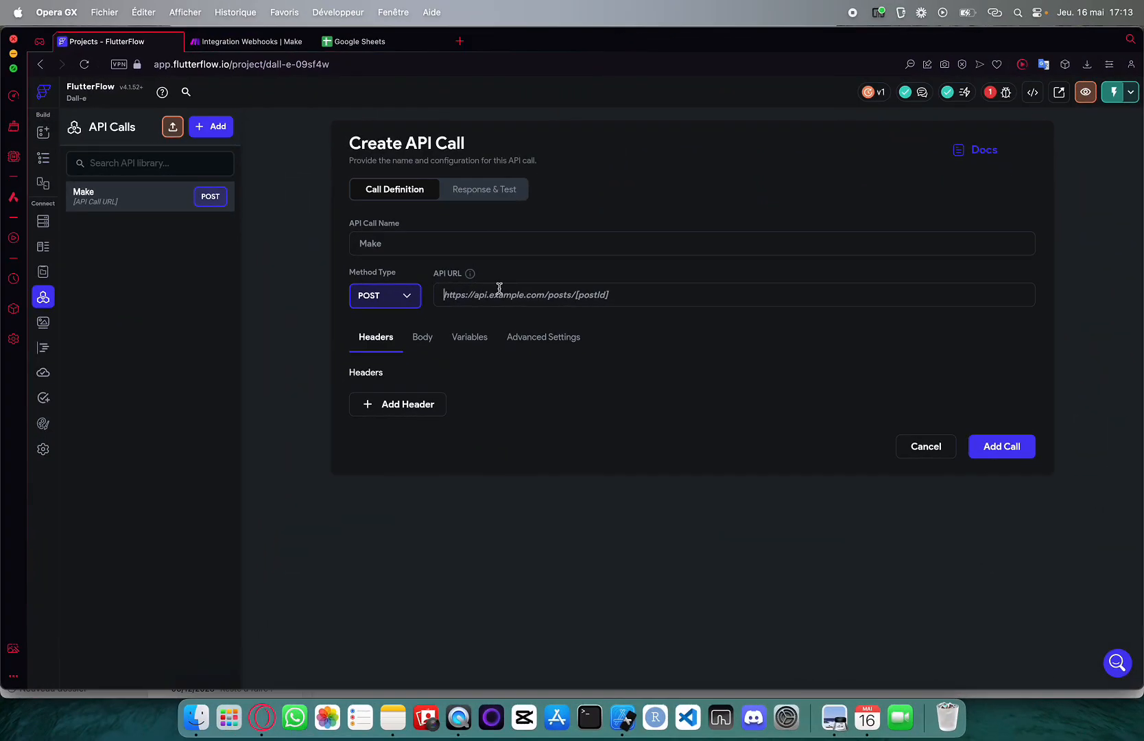
Use the webhook URL as the API URL, set a formatted JSON body {"prompt": "prompt"}, and add the call
key(super+v)
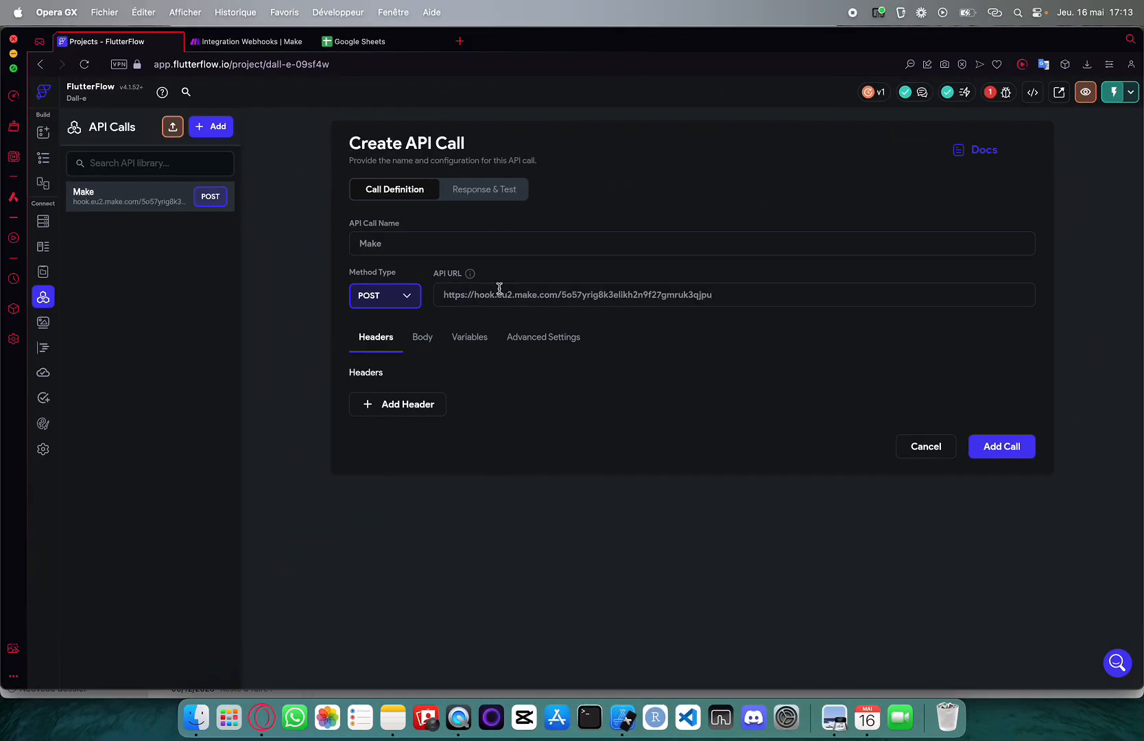
click(421, 339)
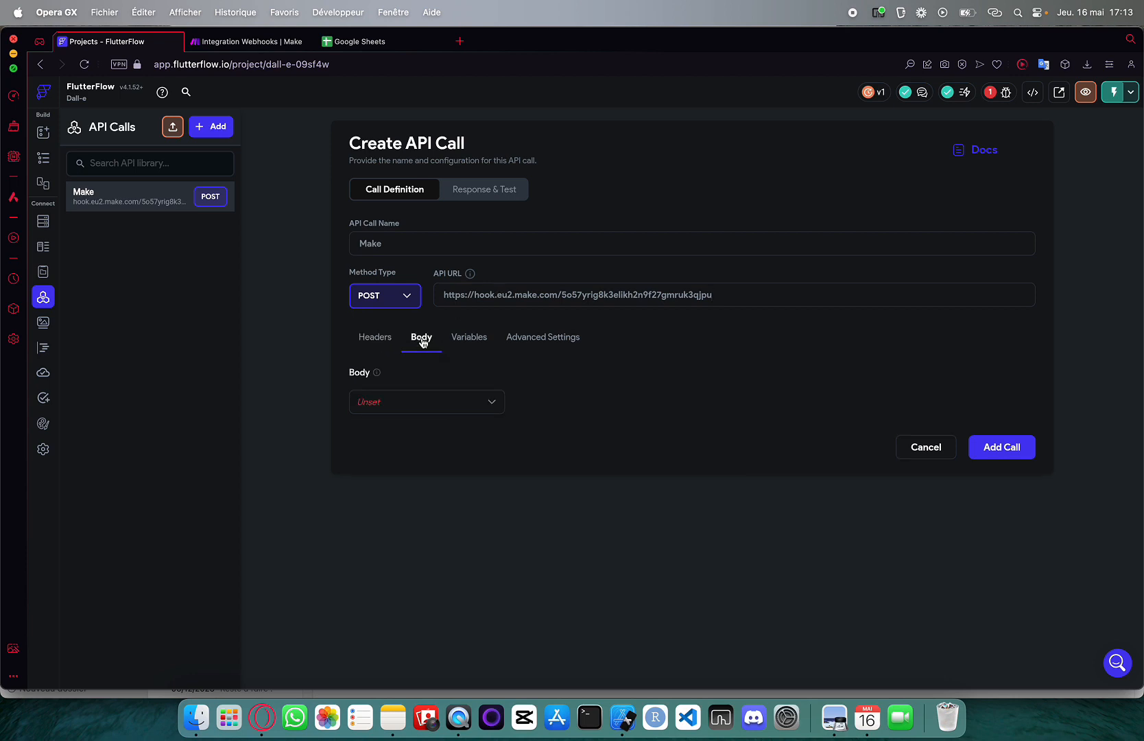
click(382, 405)
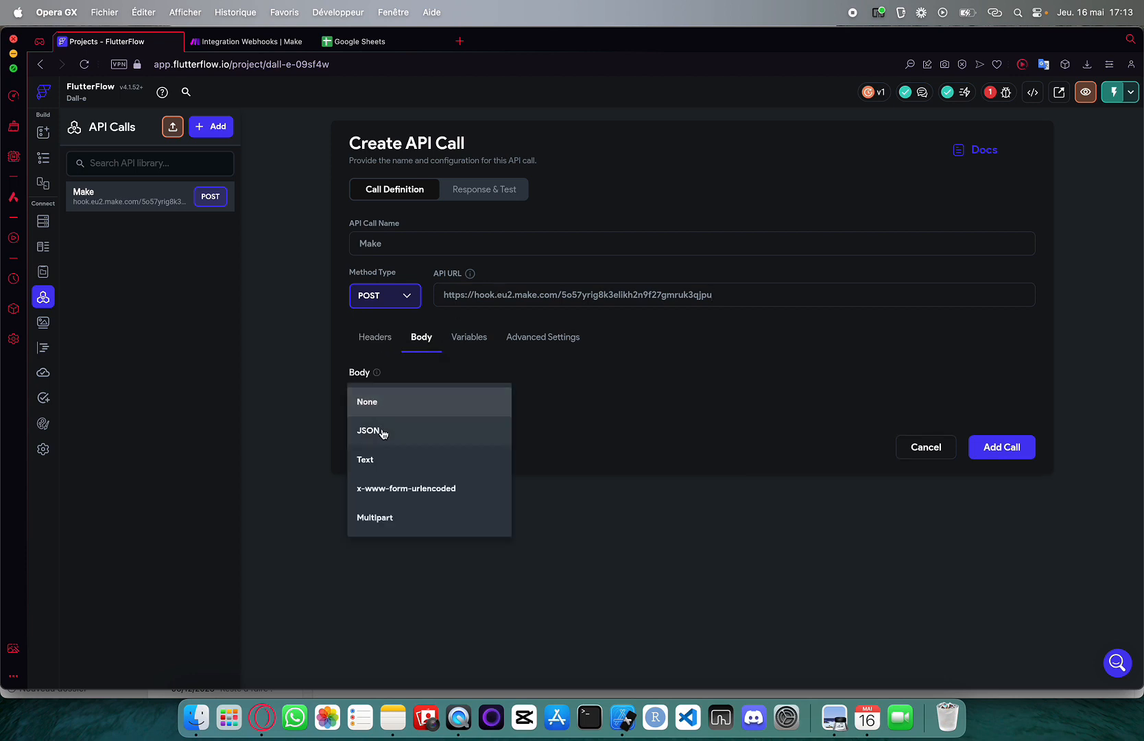
click(383, 433)
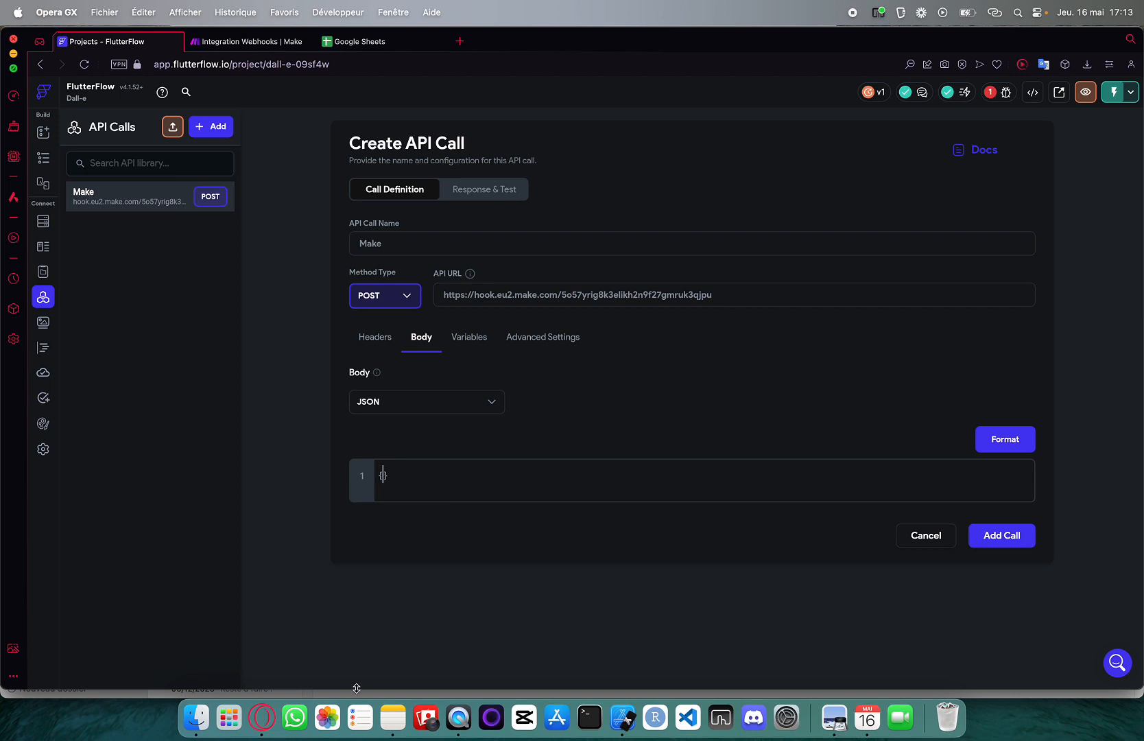
text("promt)
text("promt)
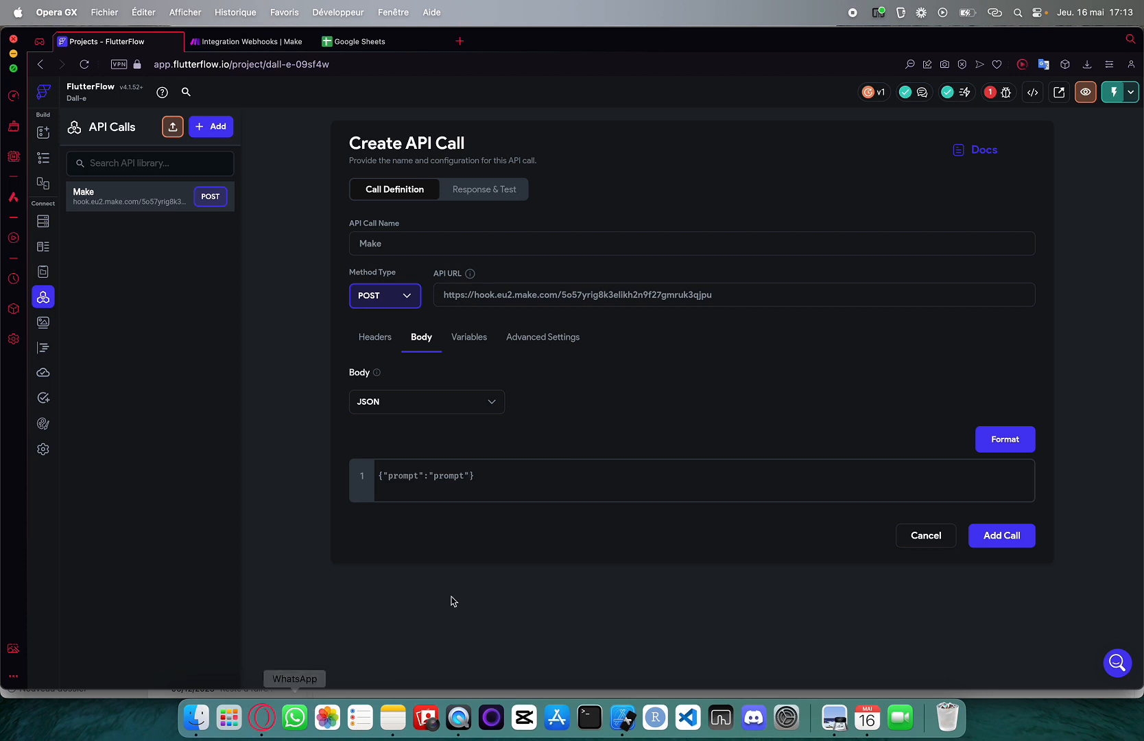
click(1014, 441)
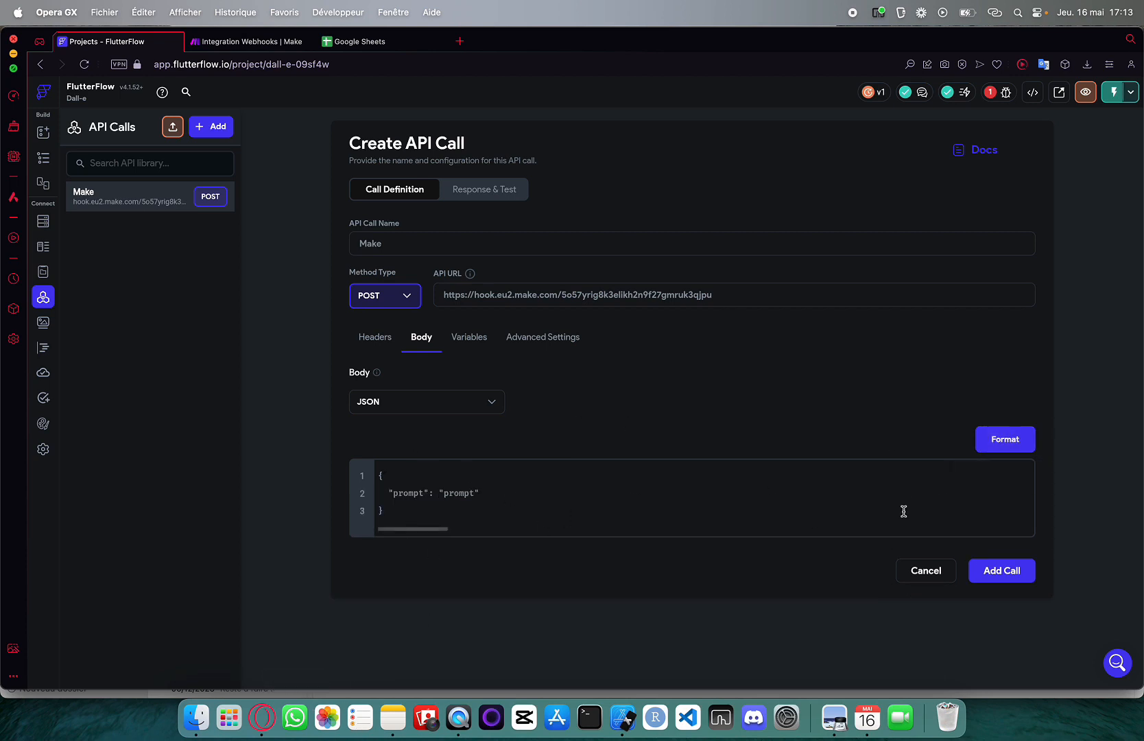
click(988, 569)
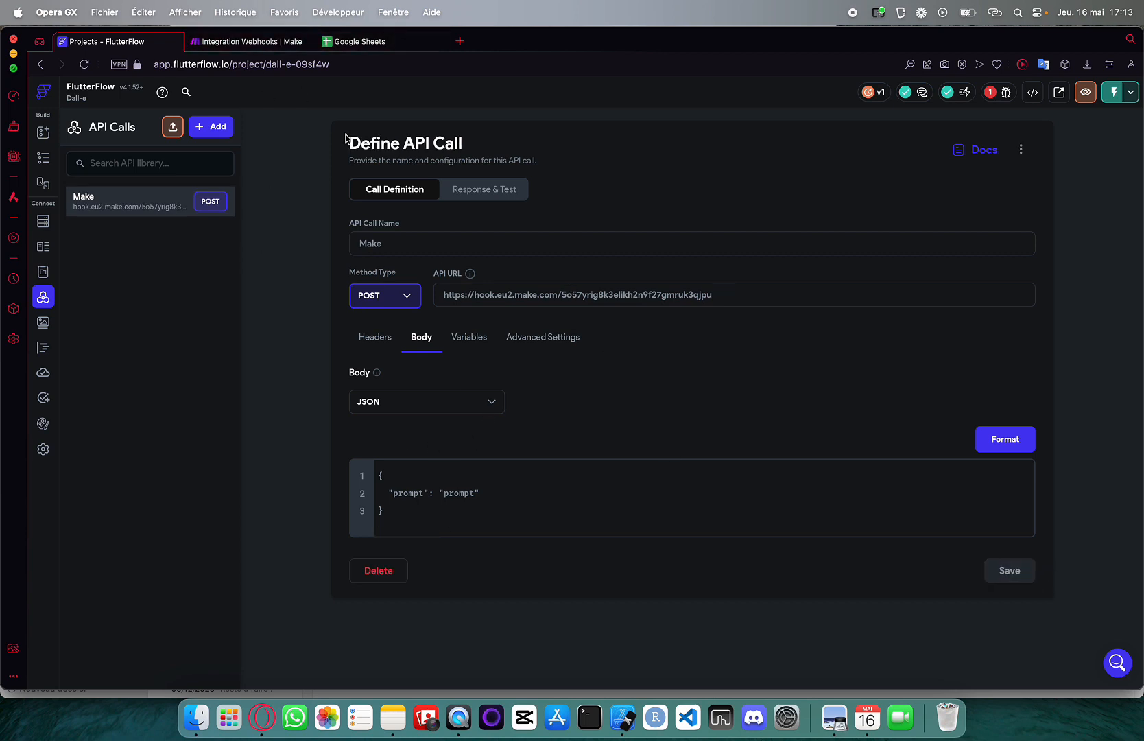
Send a test request from the Make call and confirm the webhook's determined data structure in Make
click(478, 191)
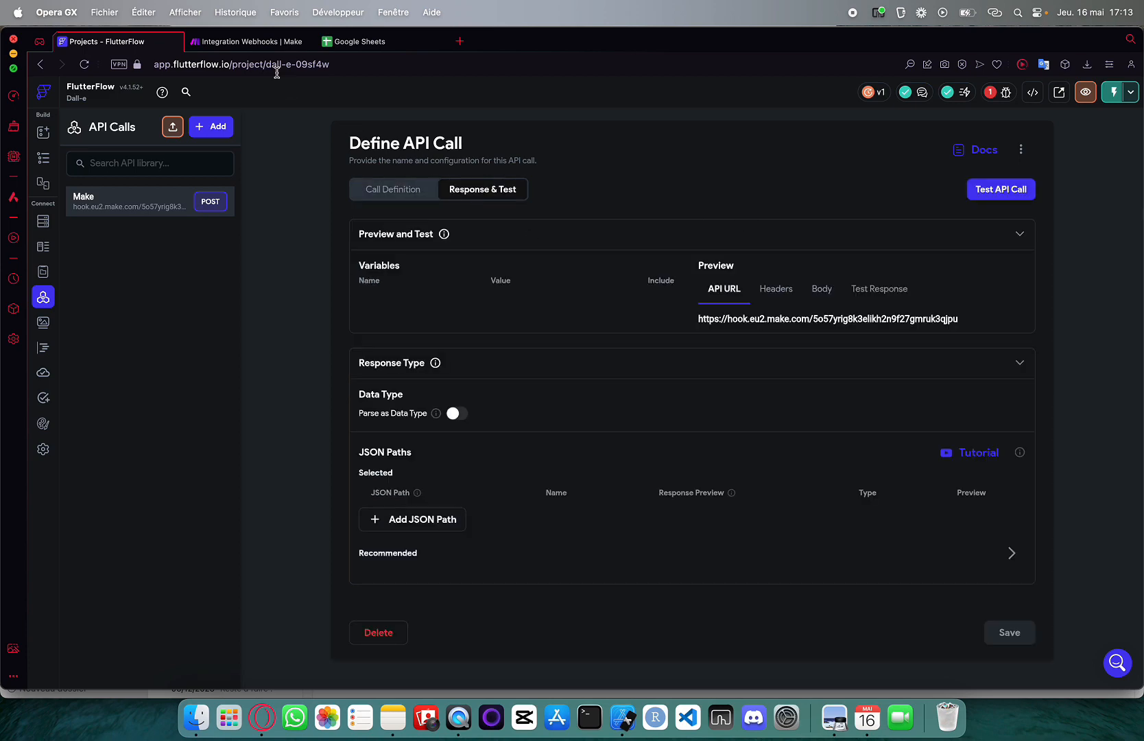
click(247, 41)
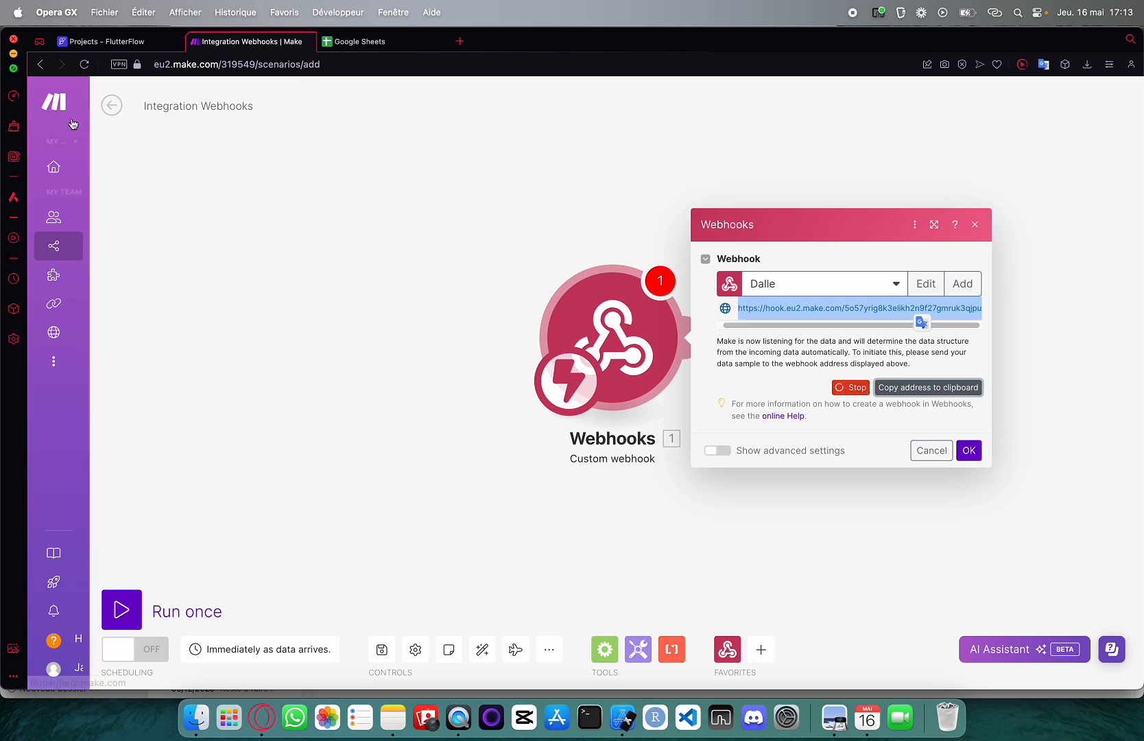
click(94, 40)
click(968, 189)
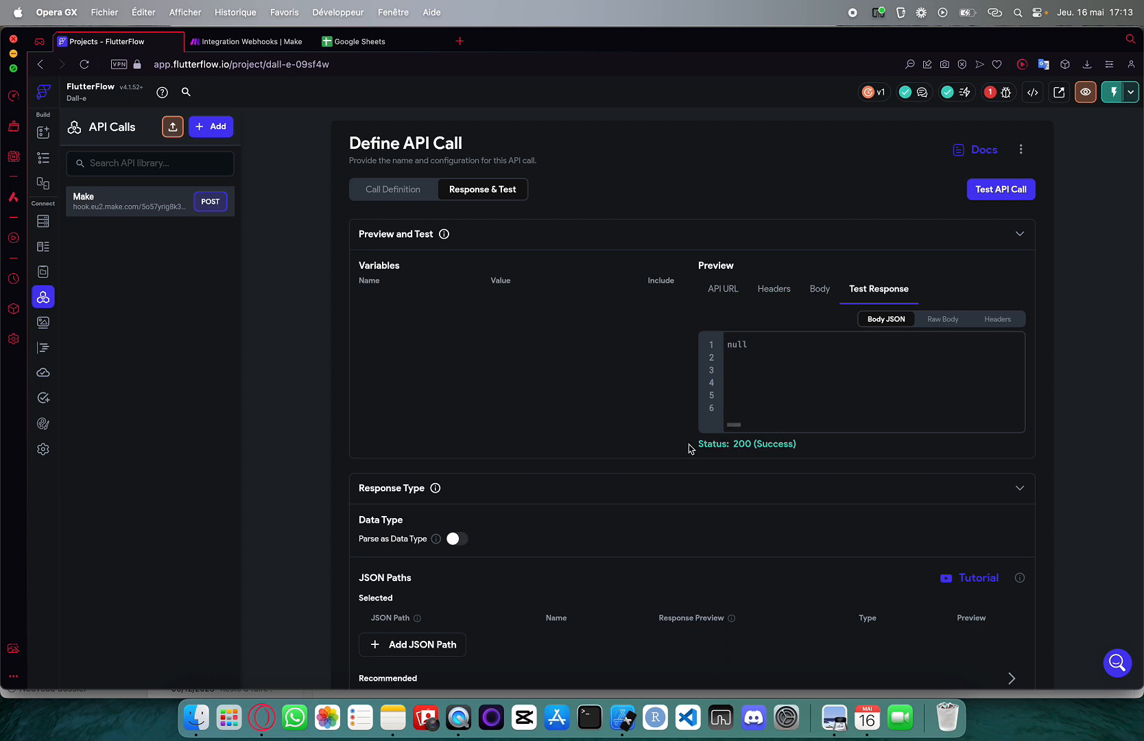
click(242, 44)
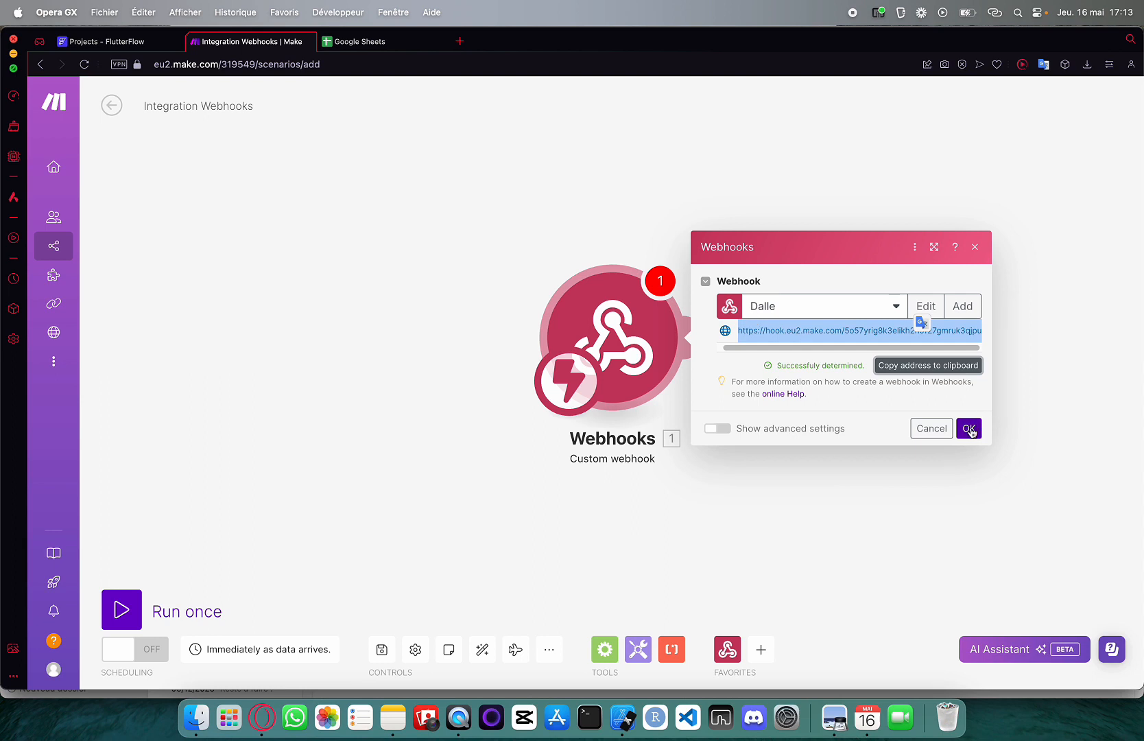
click(969, 428)
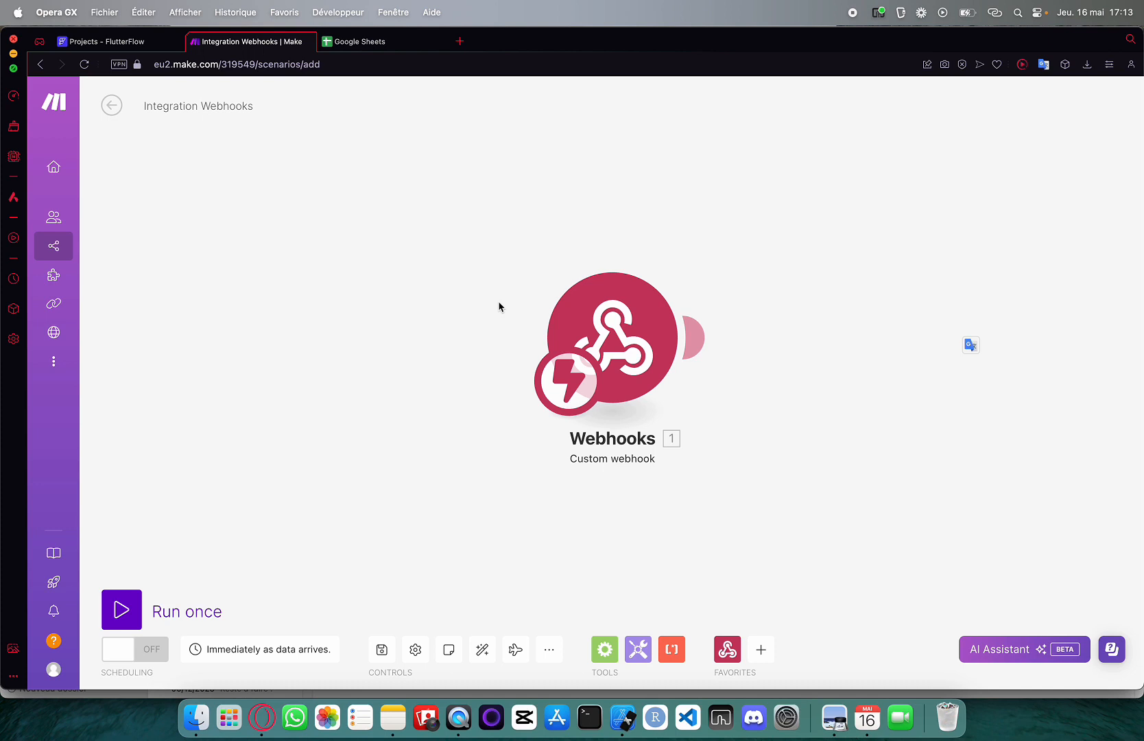
click(158, 43)
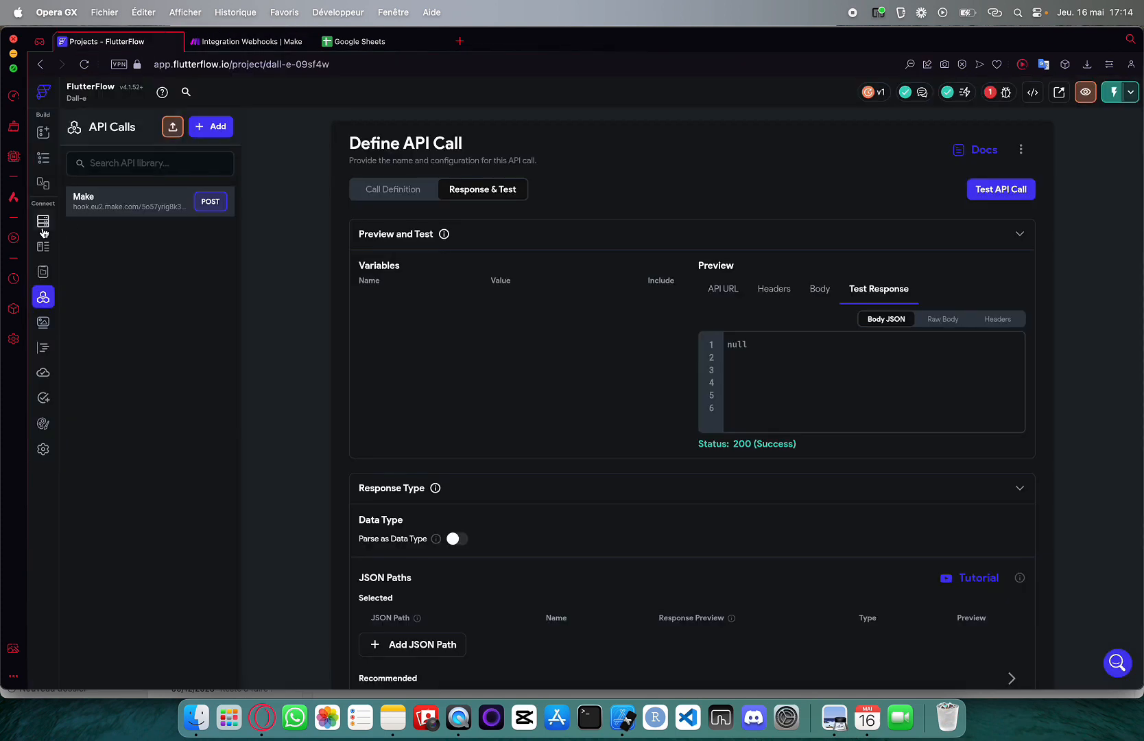
Add a String variable named prompt to the Make API call
click(392, 196)
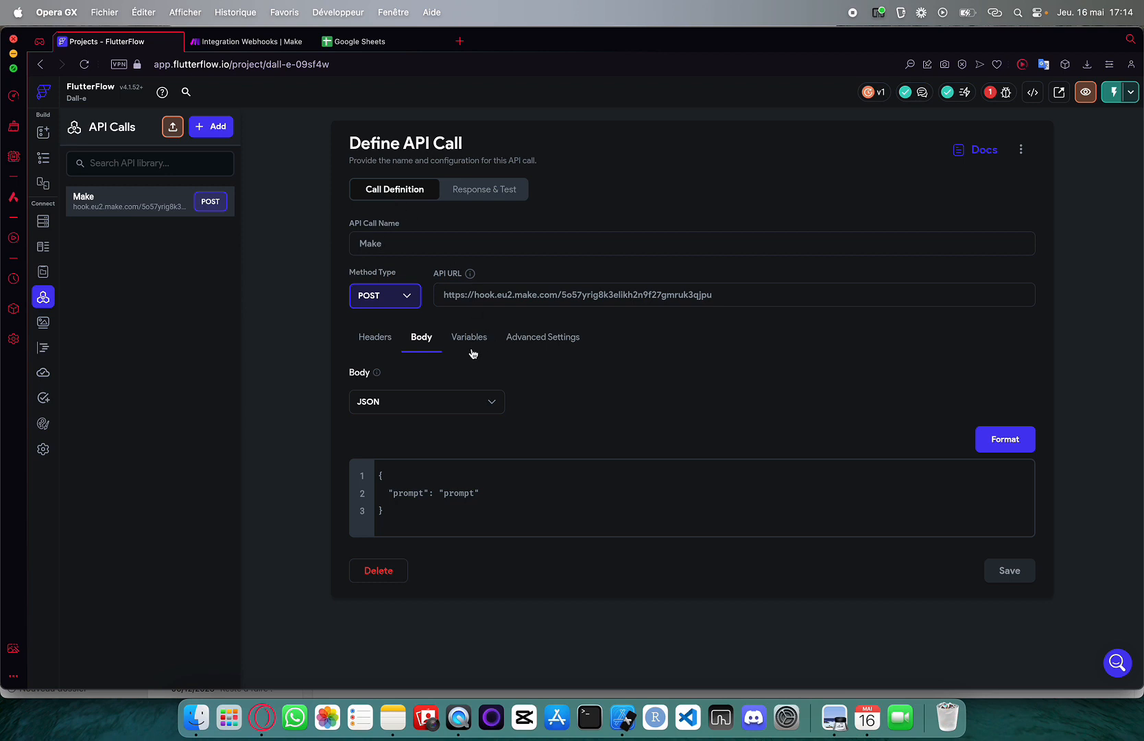
click(471, 352)
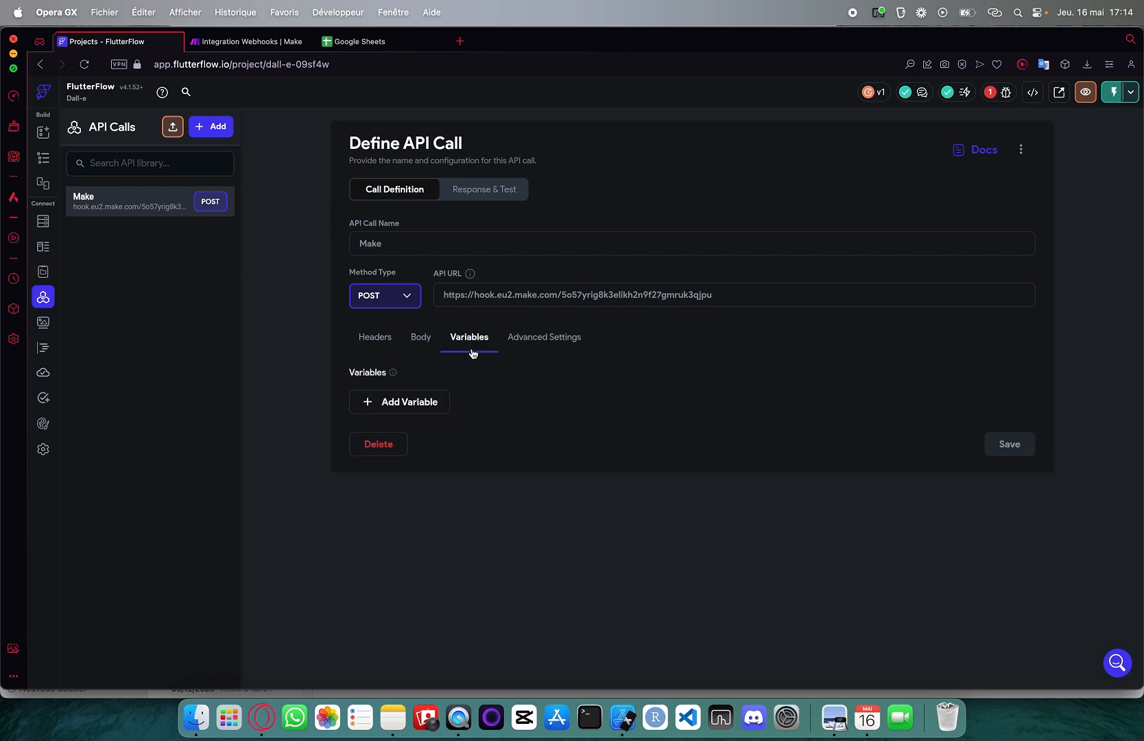
click(401, 404)
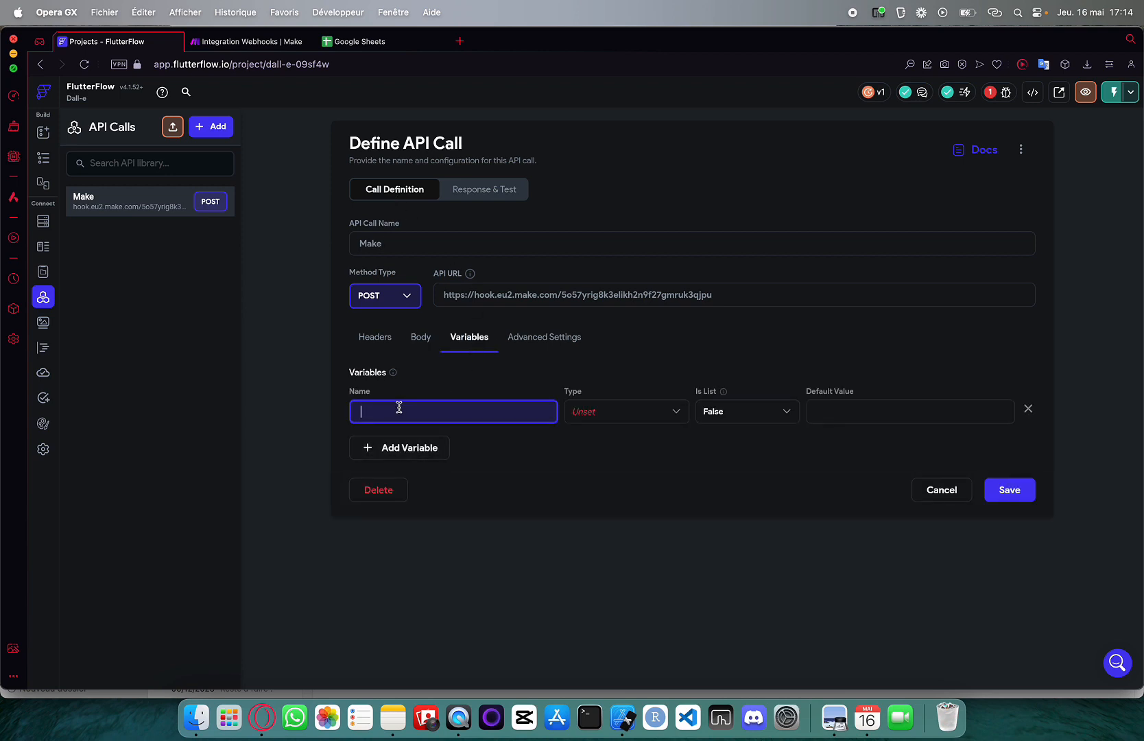
text(prompt)
click(622, 420)
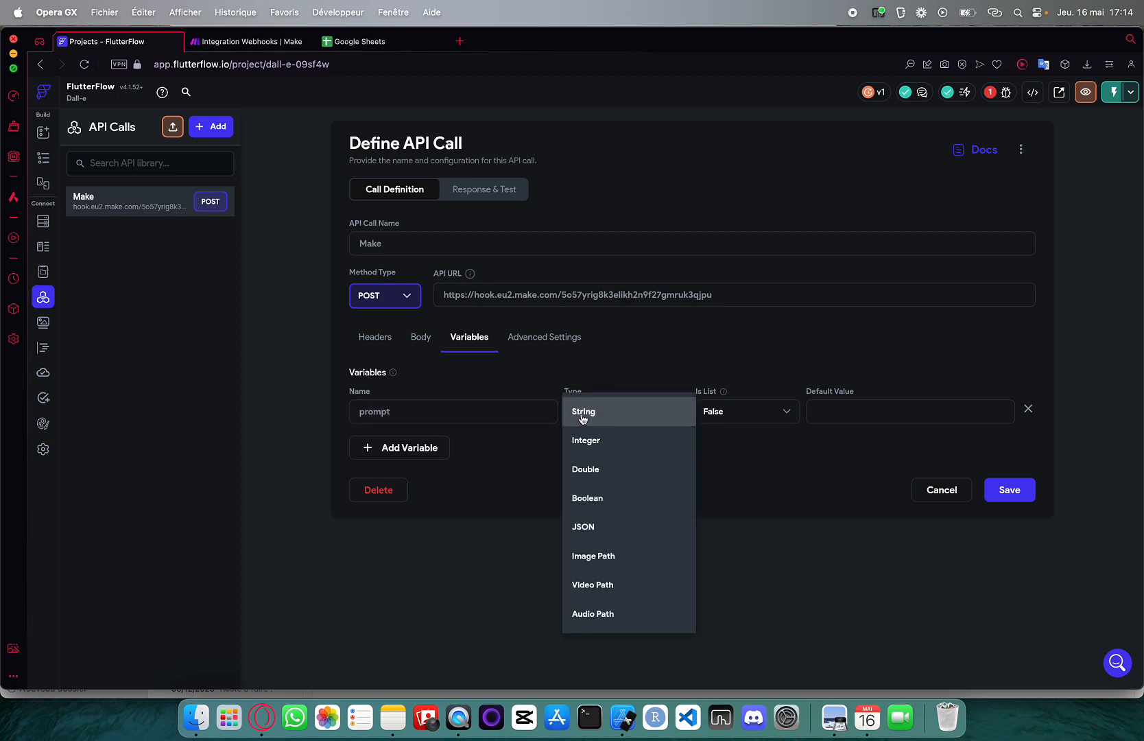
click(582, 416)
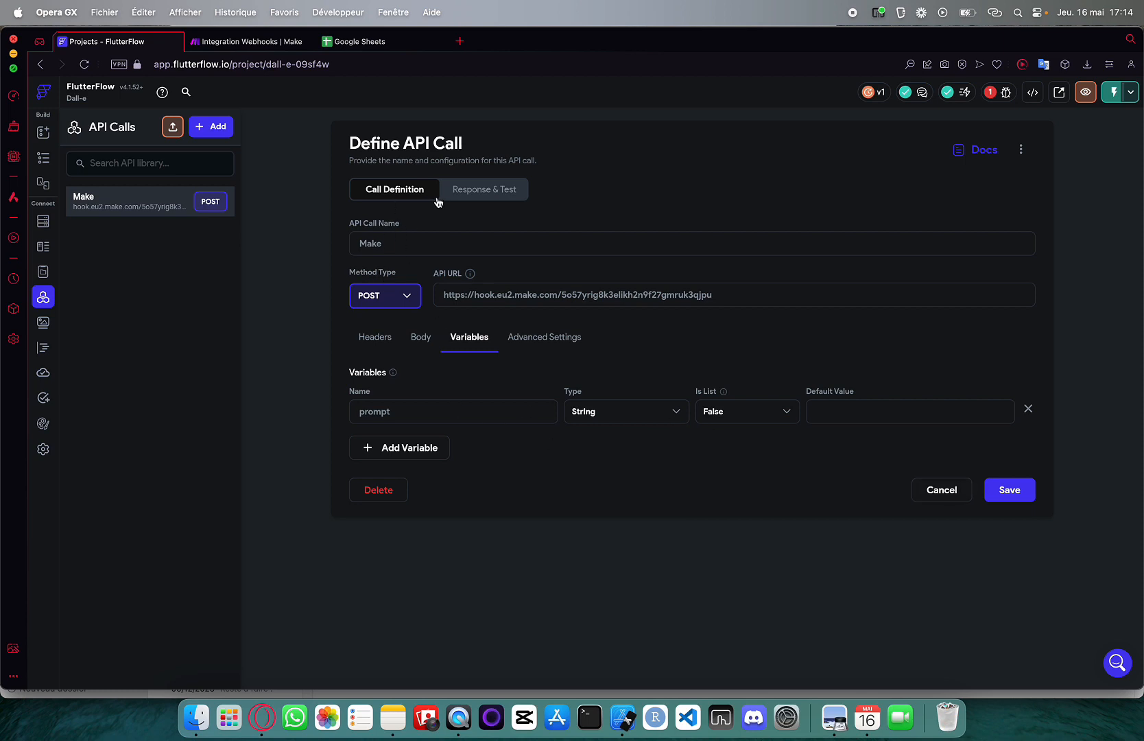
click(377, 335)
Replace the JSON body's placeholder prompt value with the prompt variable
click(421, 339)
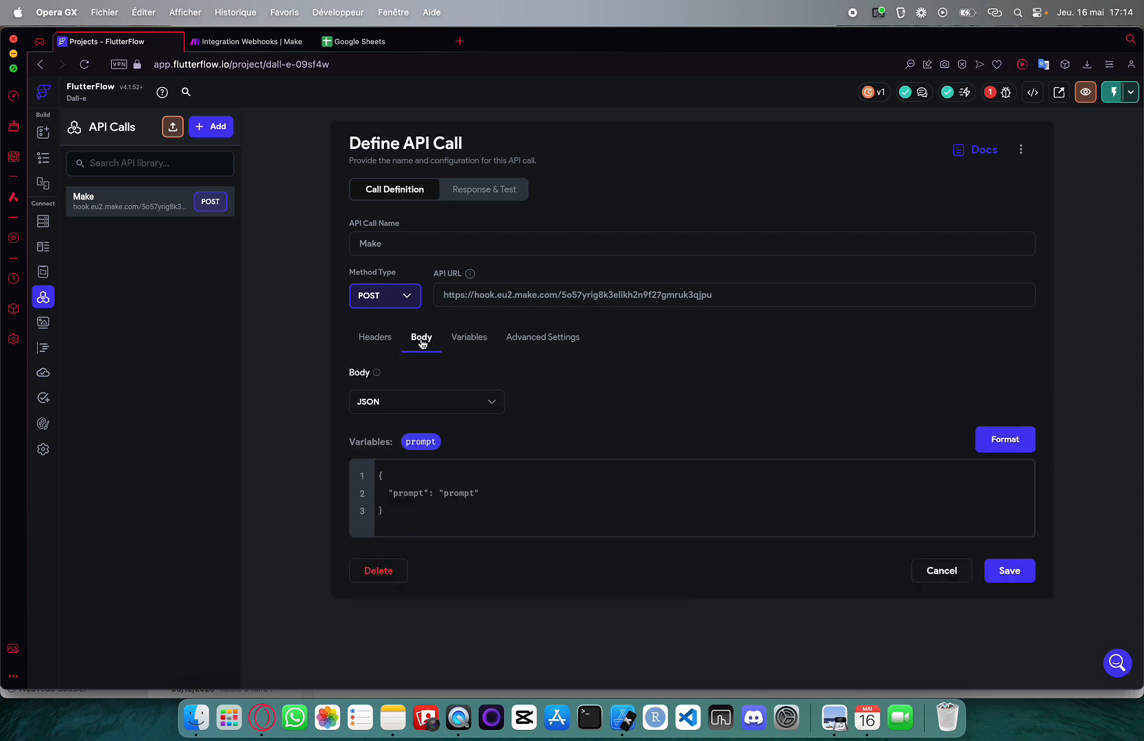
drag(486, 494, 439, 495)
key(BackSpace)
drag(421, 441, 440, 496)
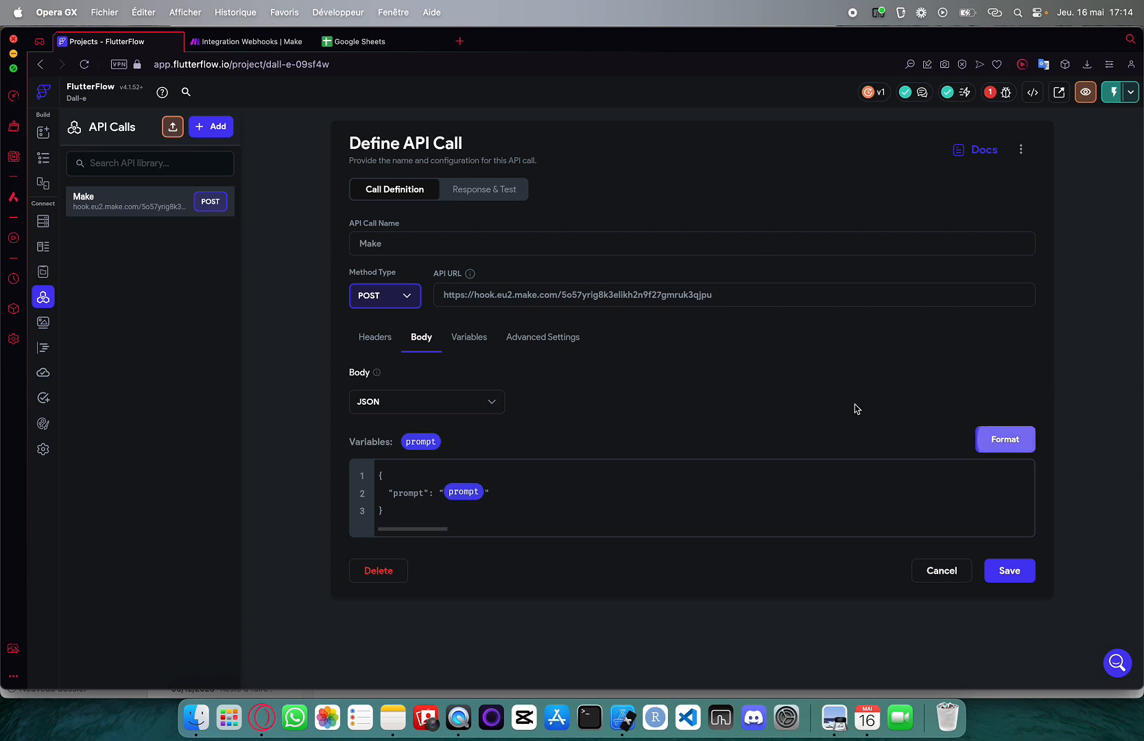
click(471, 196)
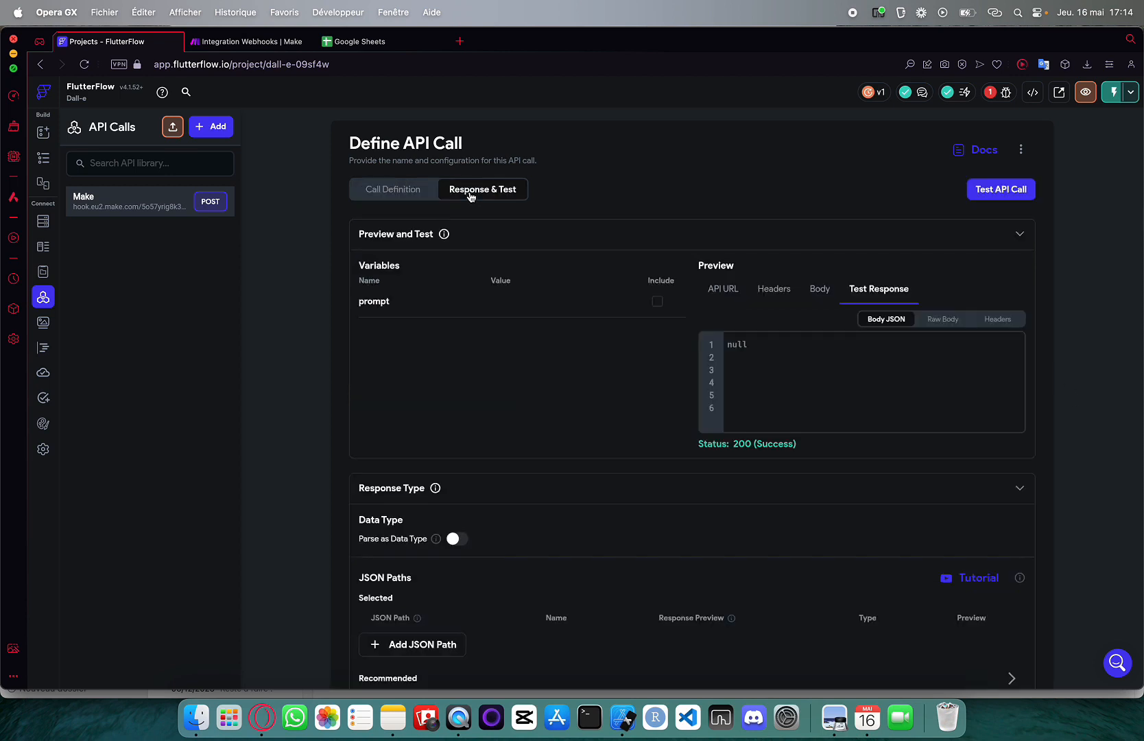
Make the Dalle webhook redetermine its data structure from a fresh test request including the prompt variable
click(260, 38)
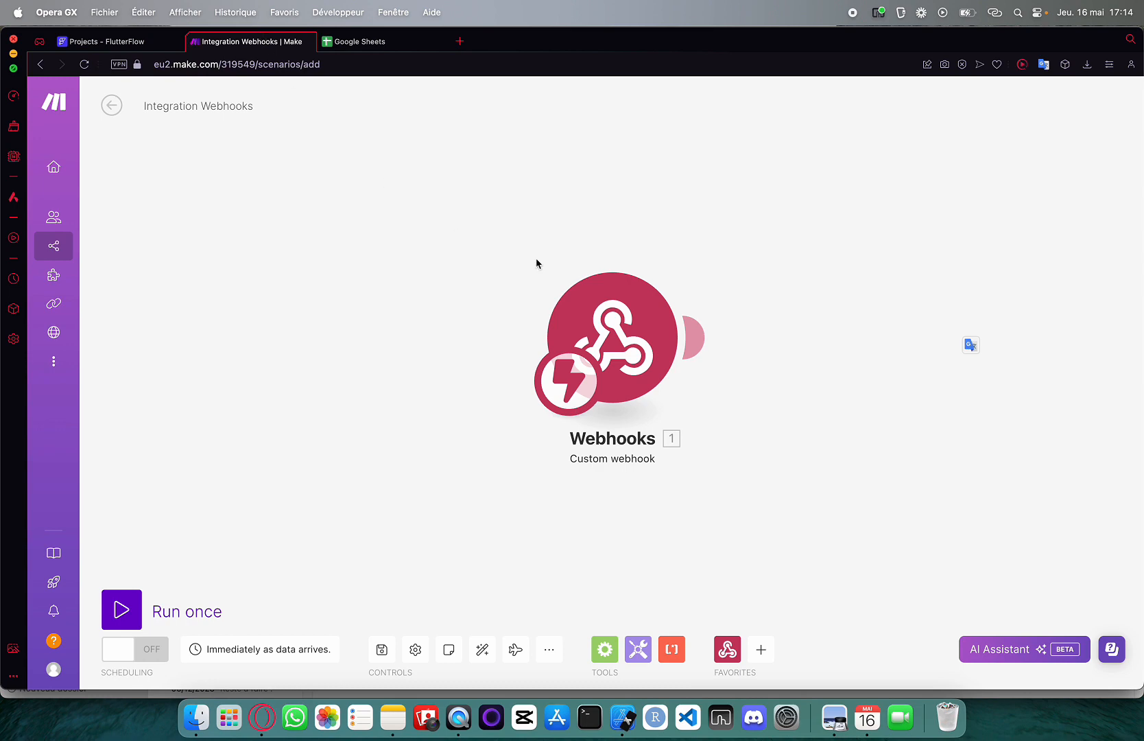
click(580, 302)
click(848, 367)
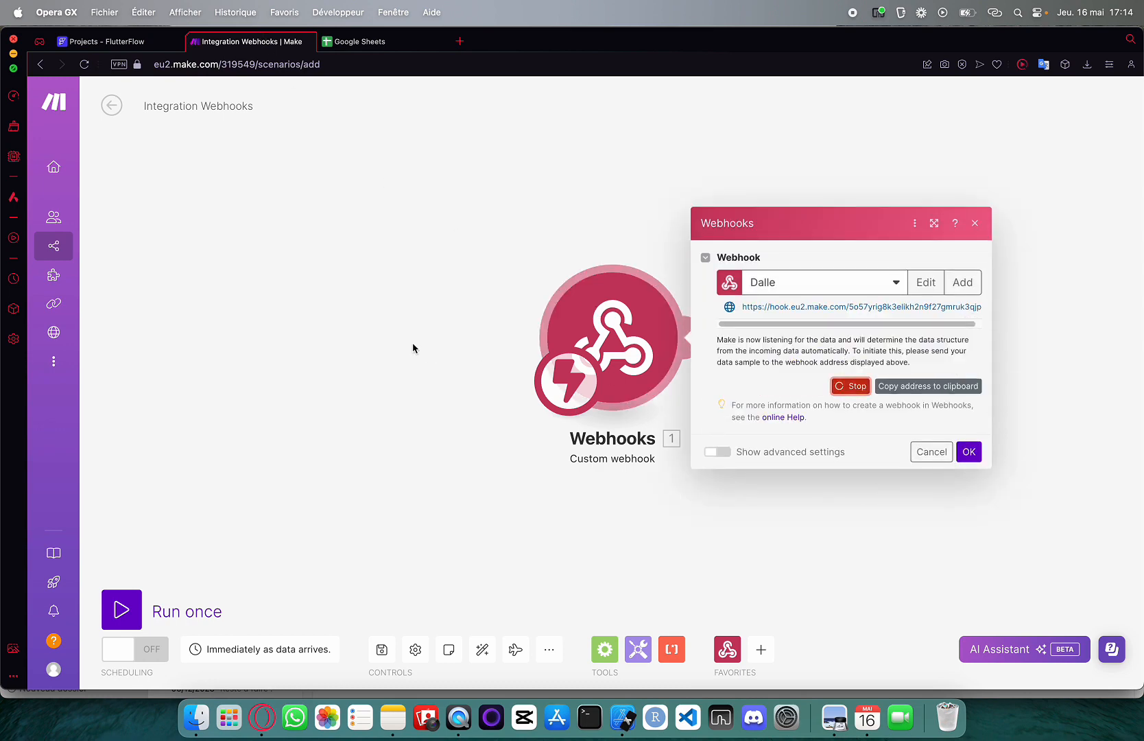
click(113, 41)
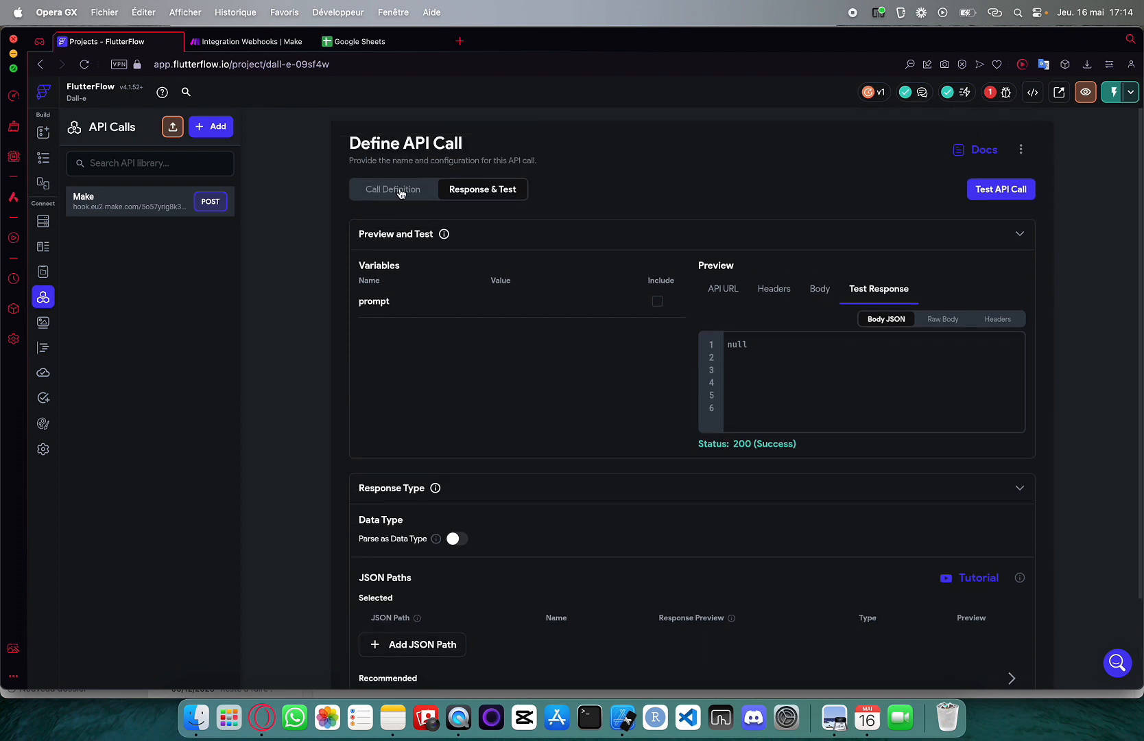
click(979, 192)
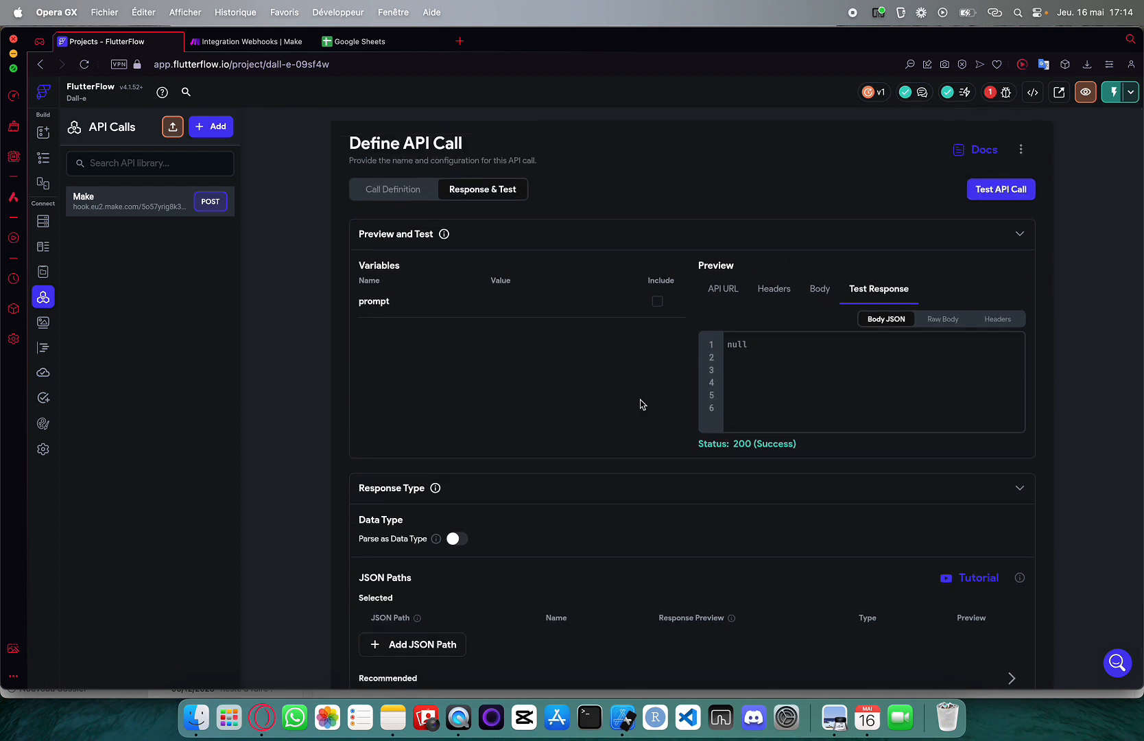
click(272, 42)
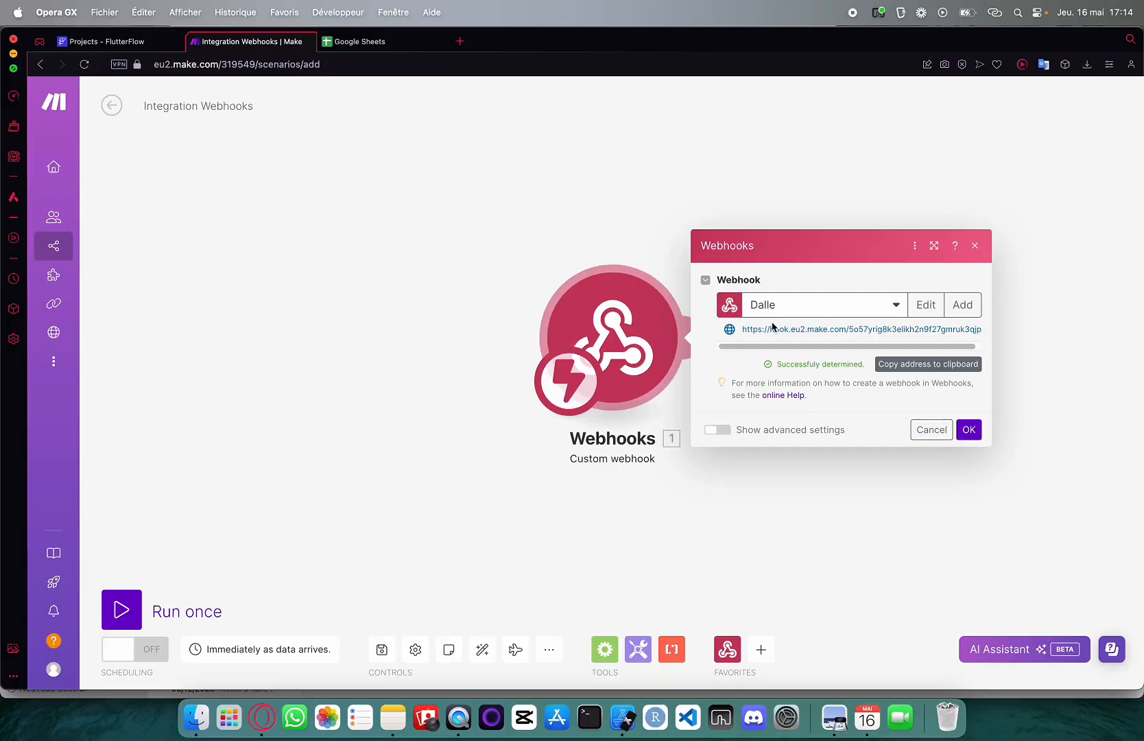
Confirm the Dalle webhook, then append an OpenAI 'Generate an Image' module after it
click(968, 429)
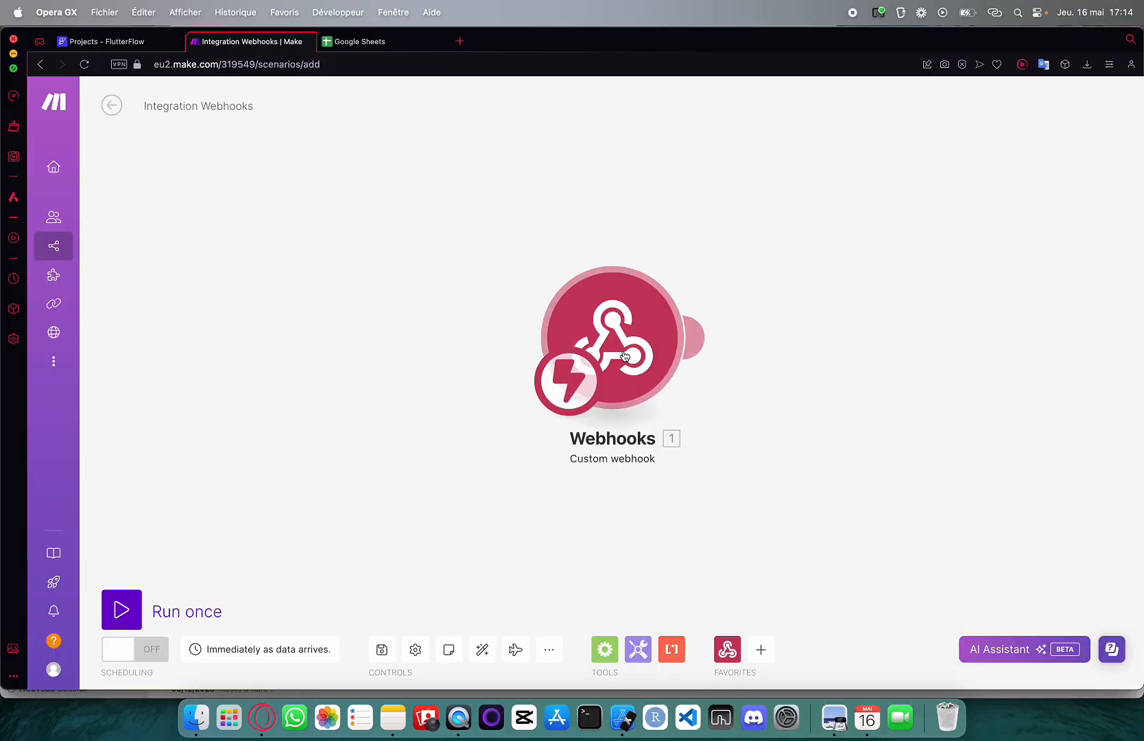
drag(665, 308, 403, 330)
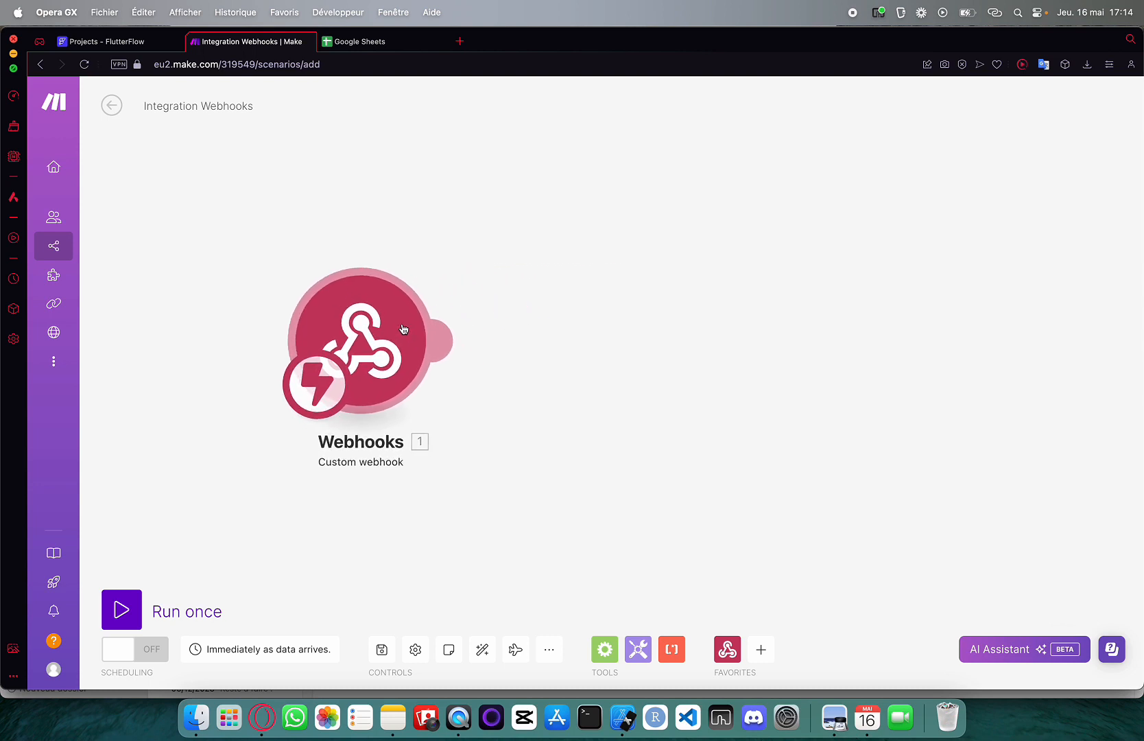
click(449, 339)
scroll(768, 315, down, 2)
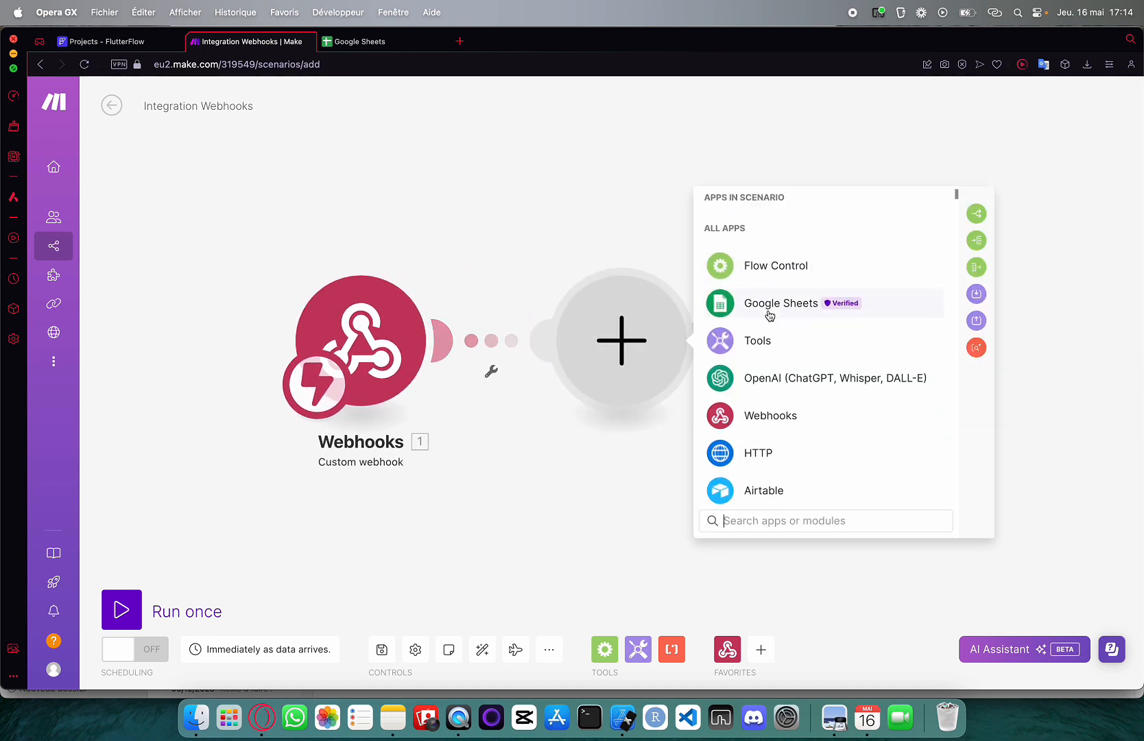
click(771, 380)
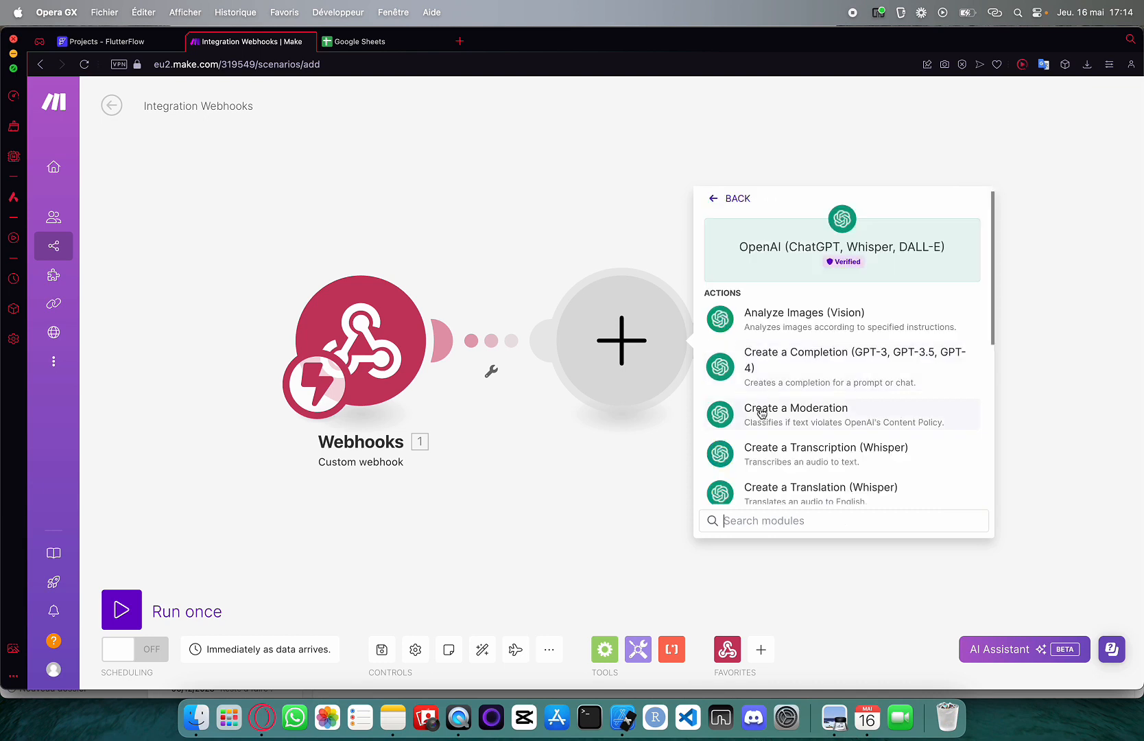
scroll(758, 415, down, 4)
scroll(759, 417, down, 3)
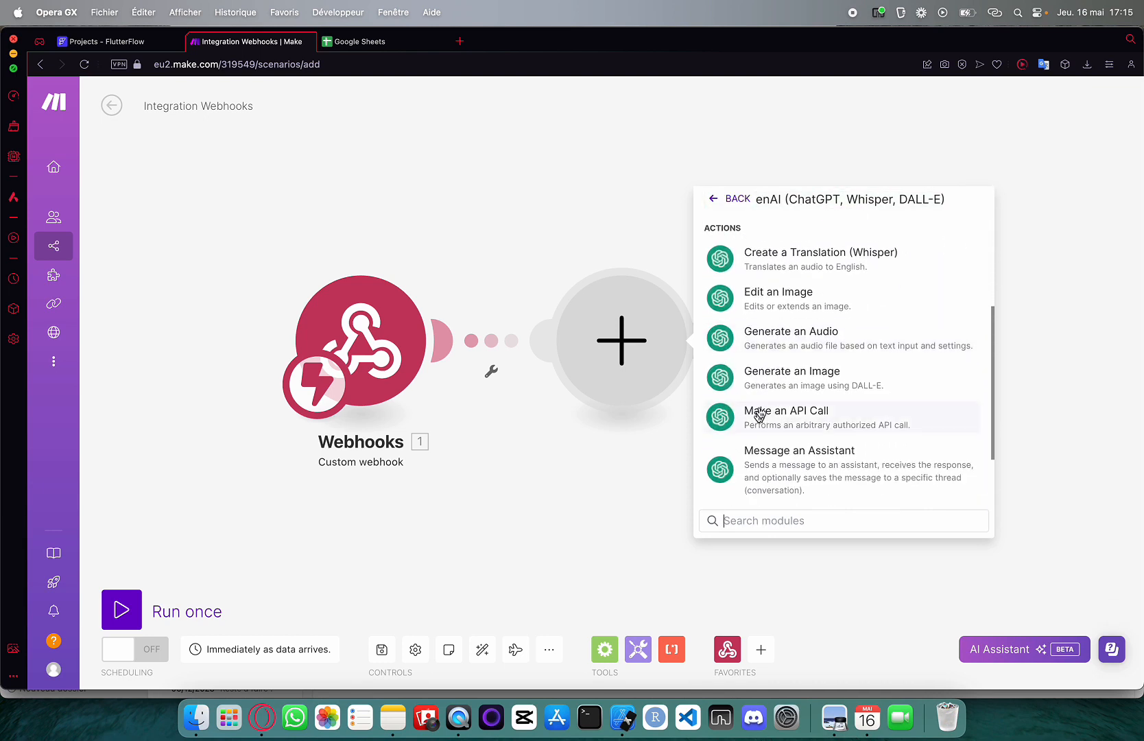
click(772, 373)
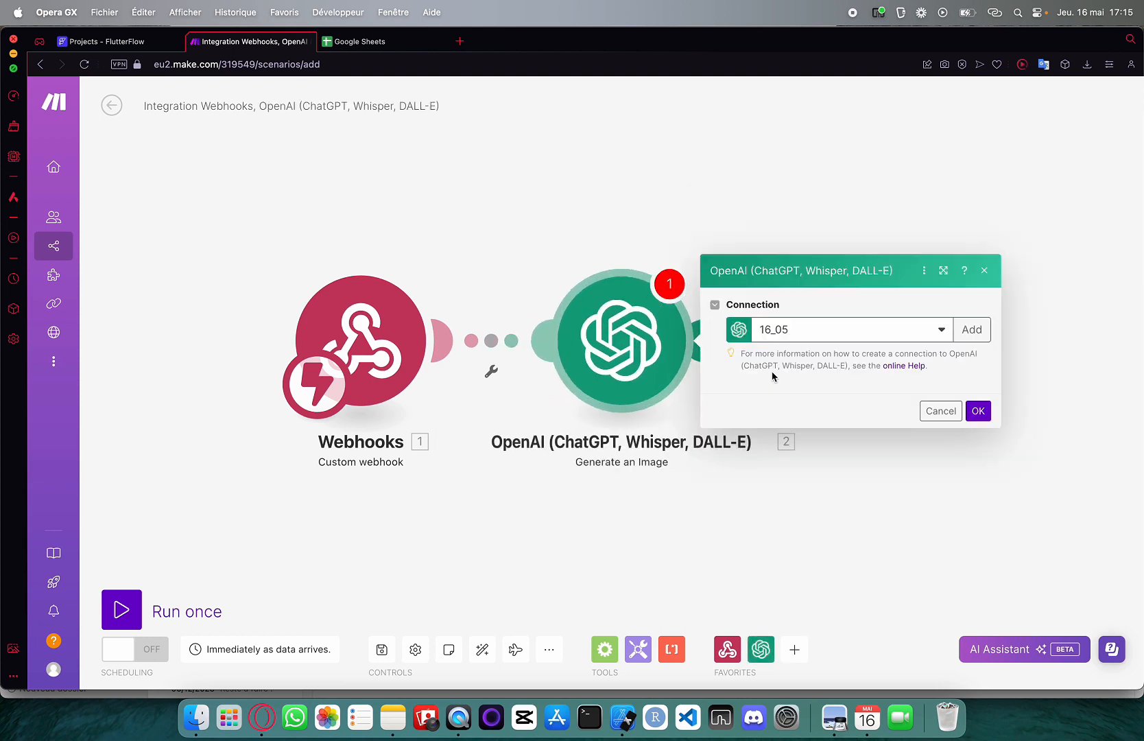
Choose the API Compte connection for the OpenAI image module
click(760, 310)
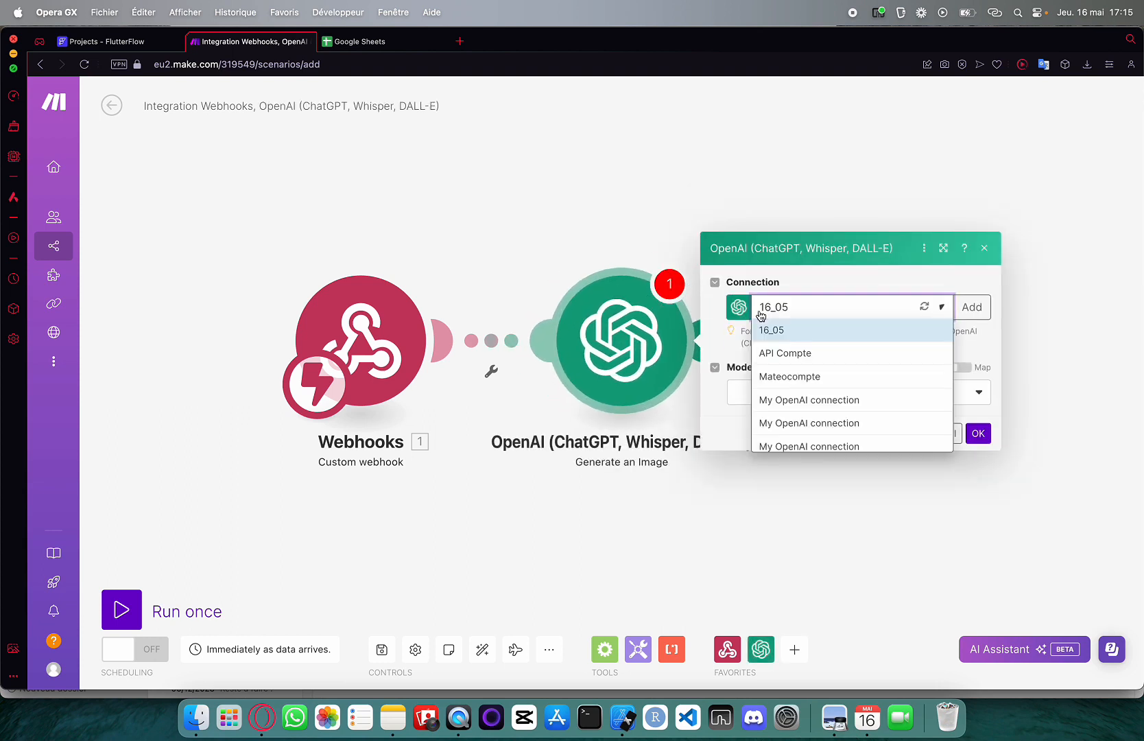
click(797, 353)
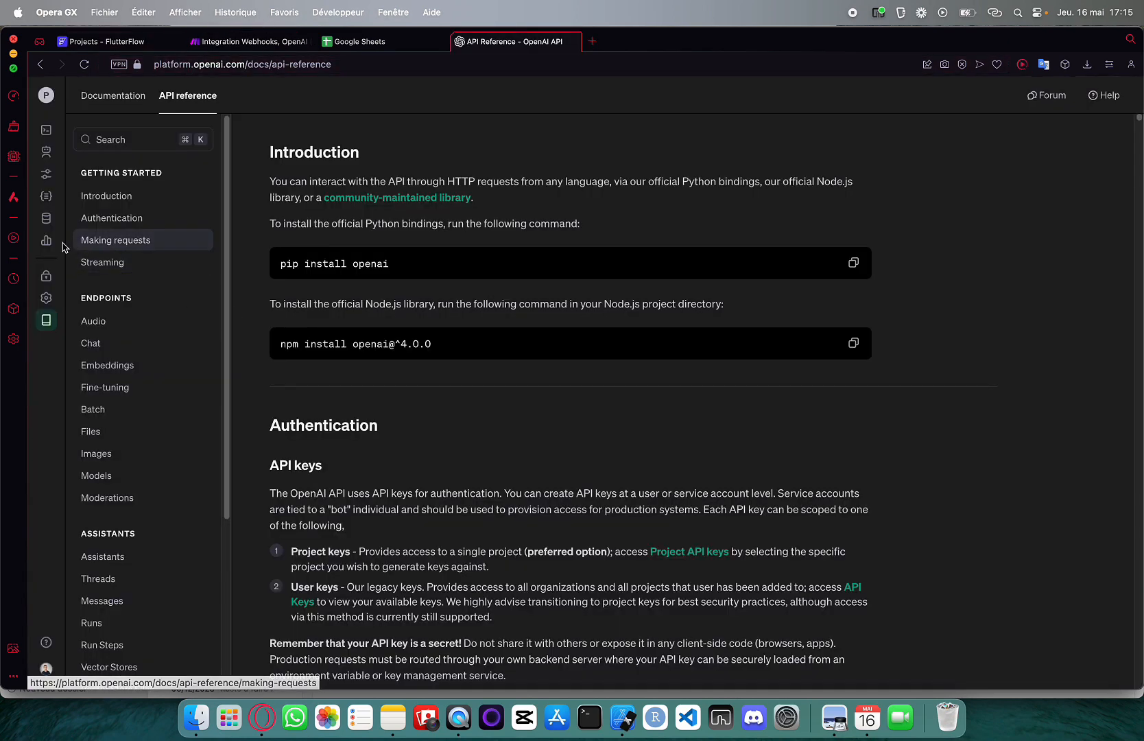
On the API keys page, create a secret key named 'eazdze' and copy the generated key
click(69, 276)
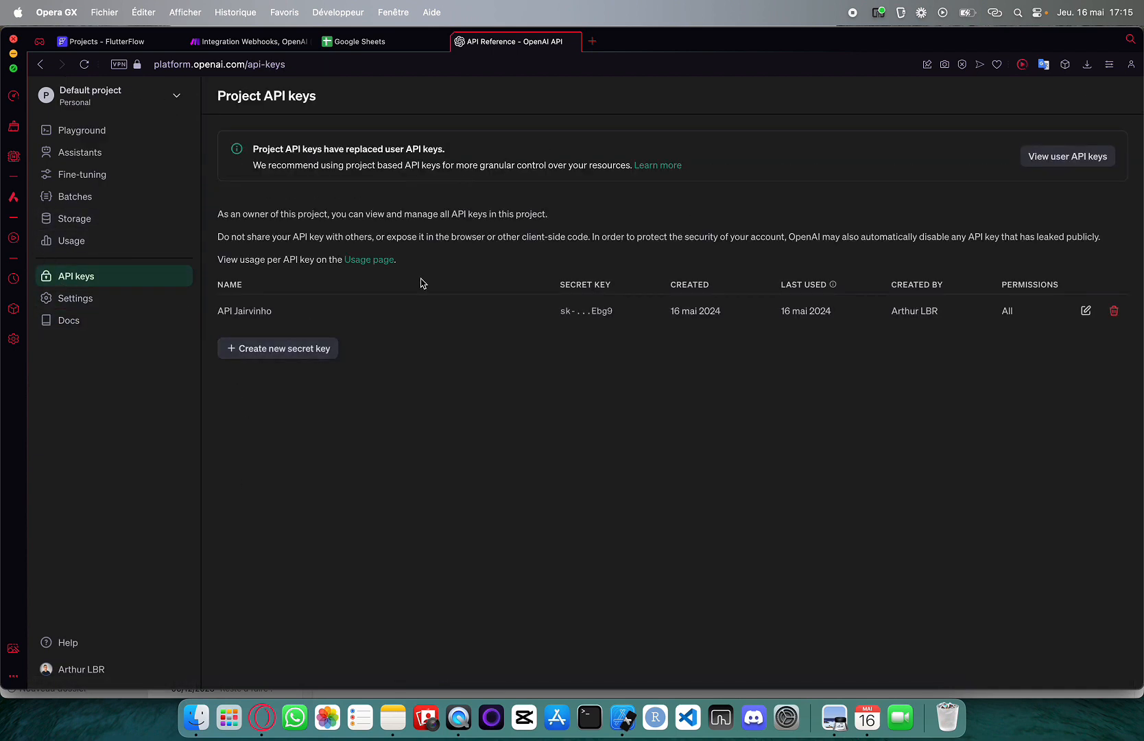
click(294, 353)
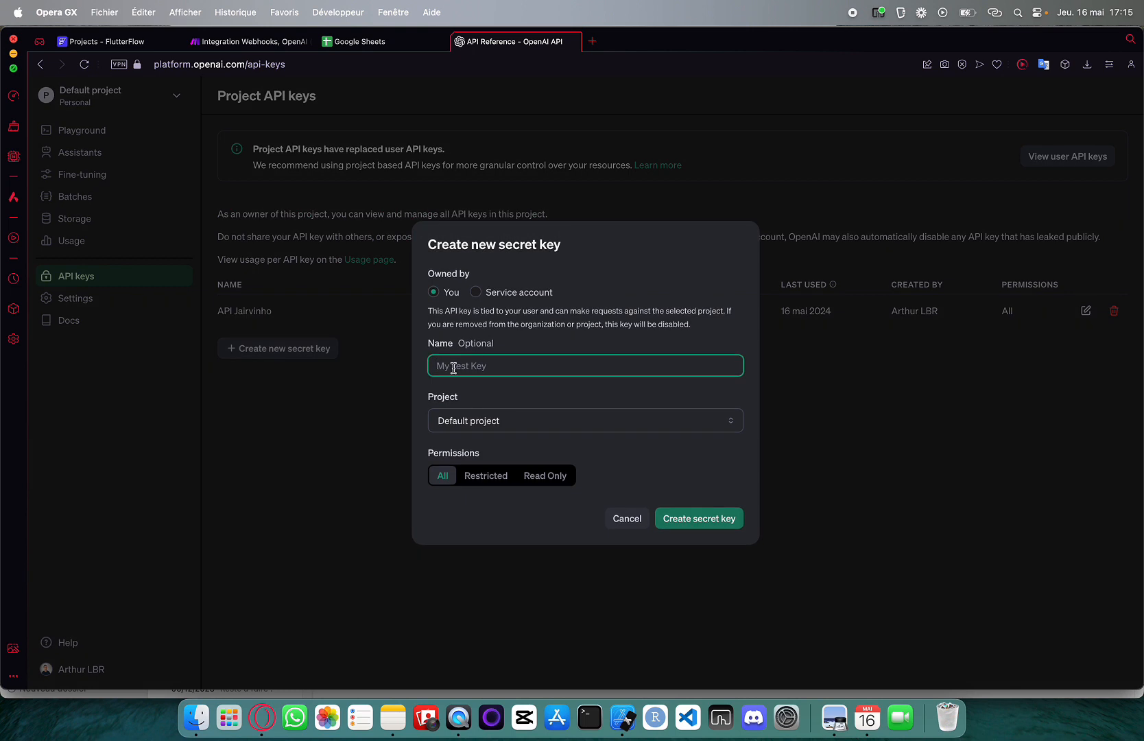
text(eazdze)
click(697, 515)
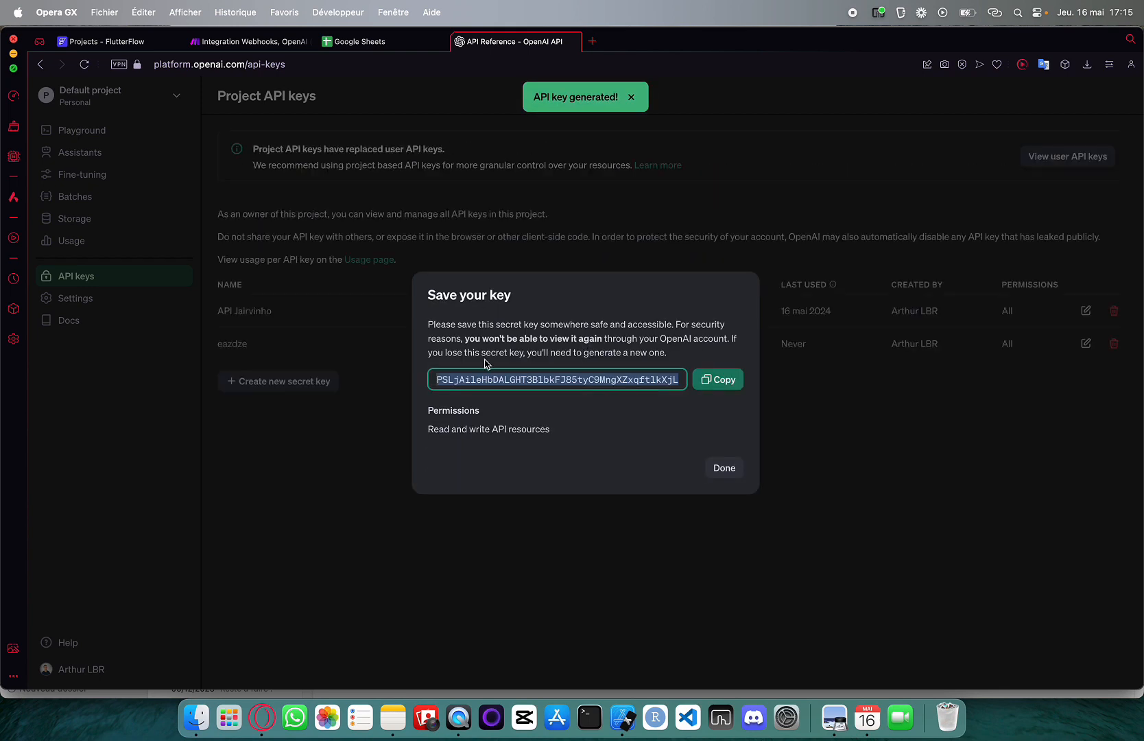
click(718, 379)
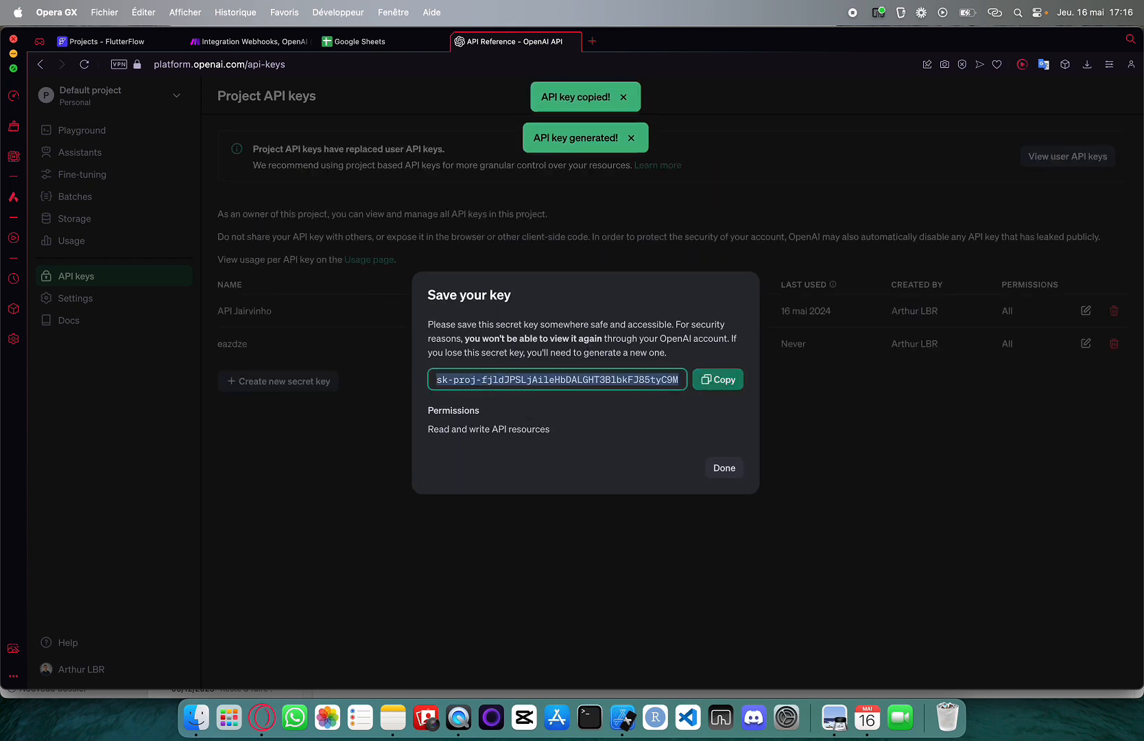
click(346, 47)
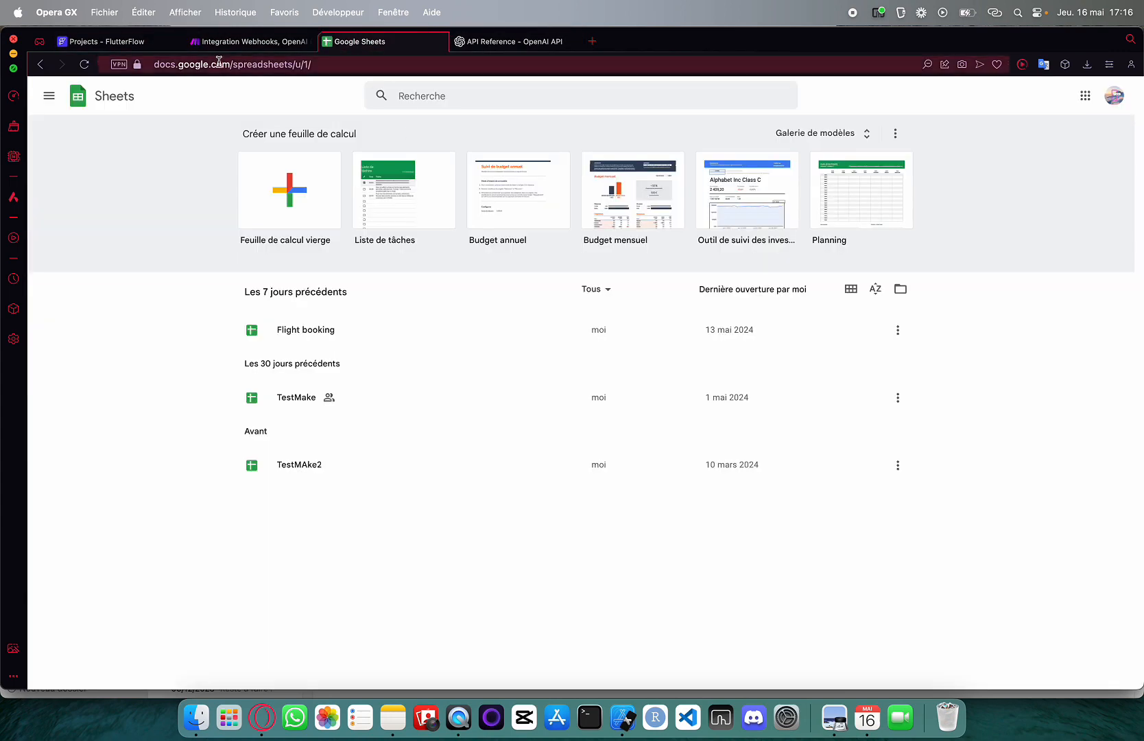
Set the OpenAI image module to use the API Compte connection with the Dall-E 3 model
click(241, 46)
click(974, 306)
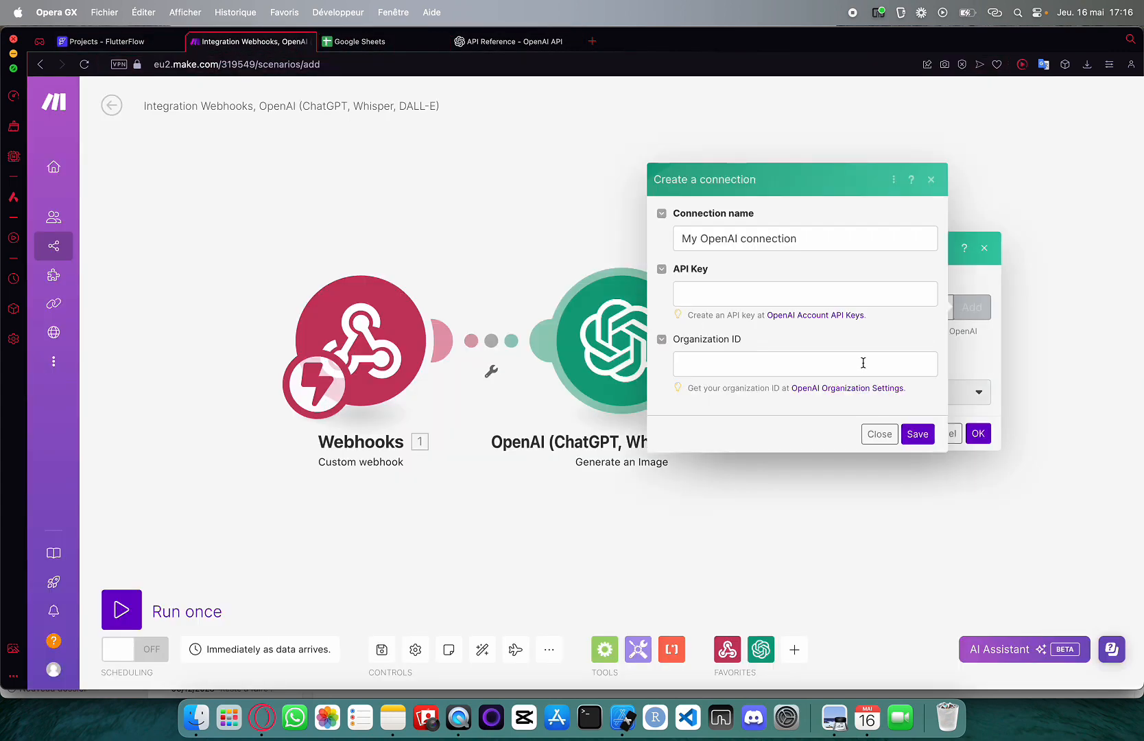
click(930, 179)
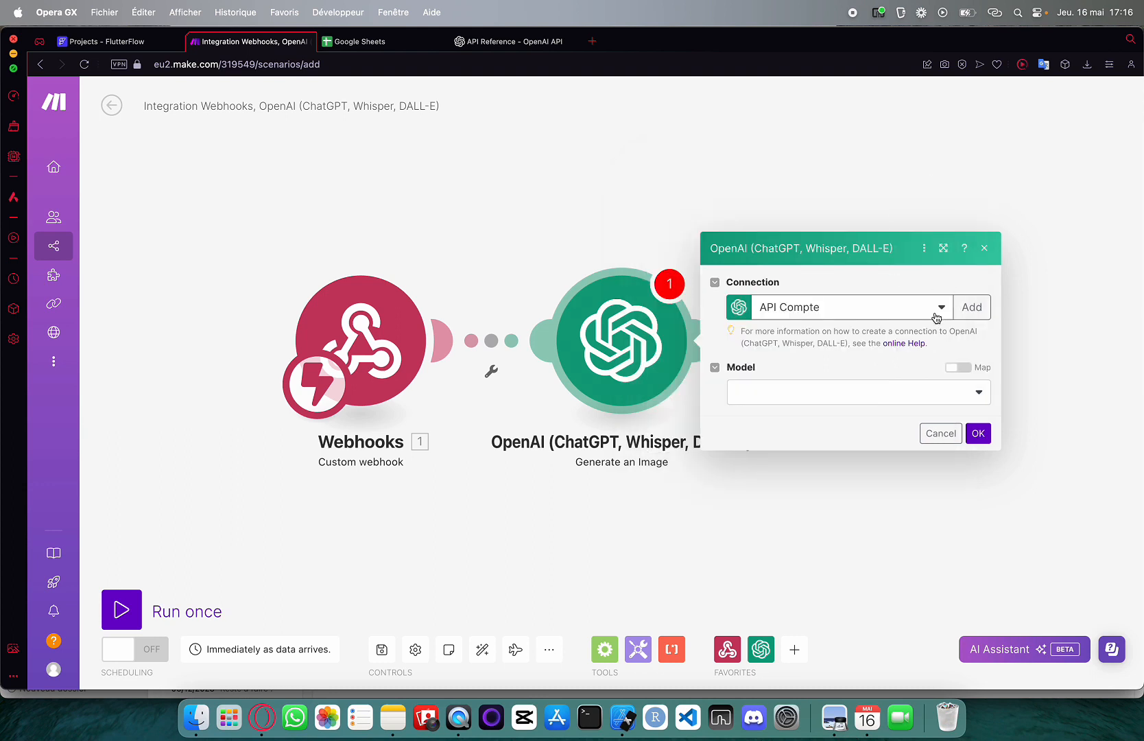
click(924, 403)
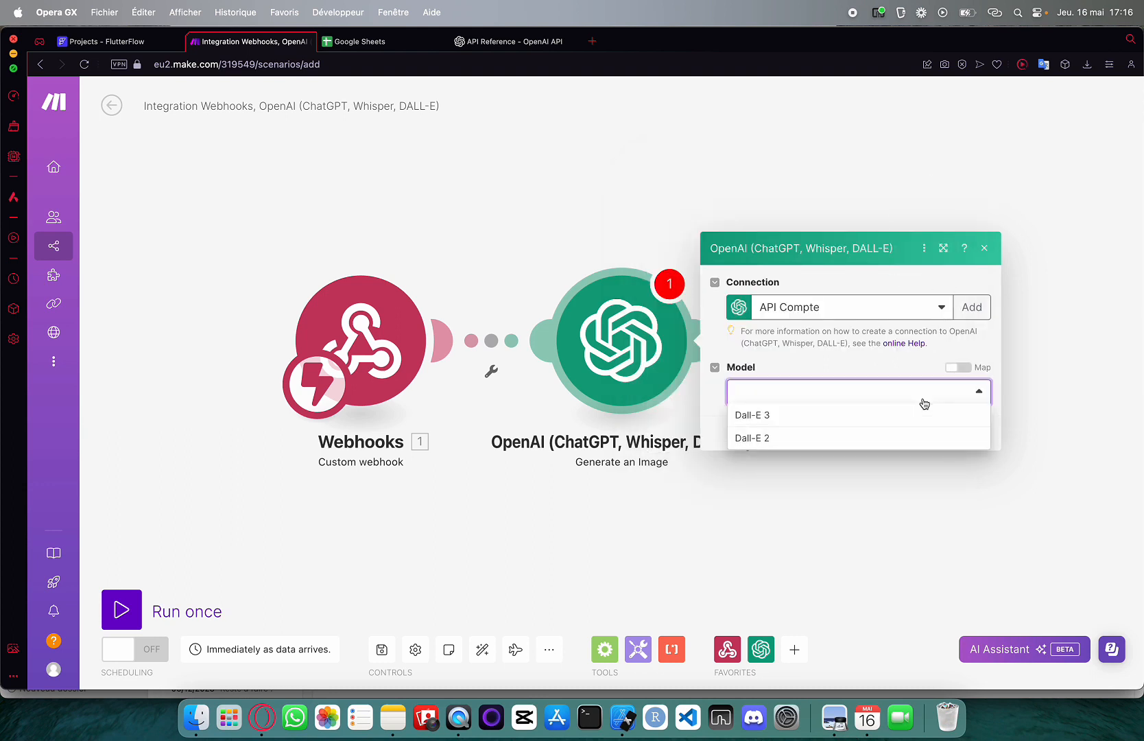
click(765, 420)
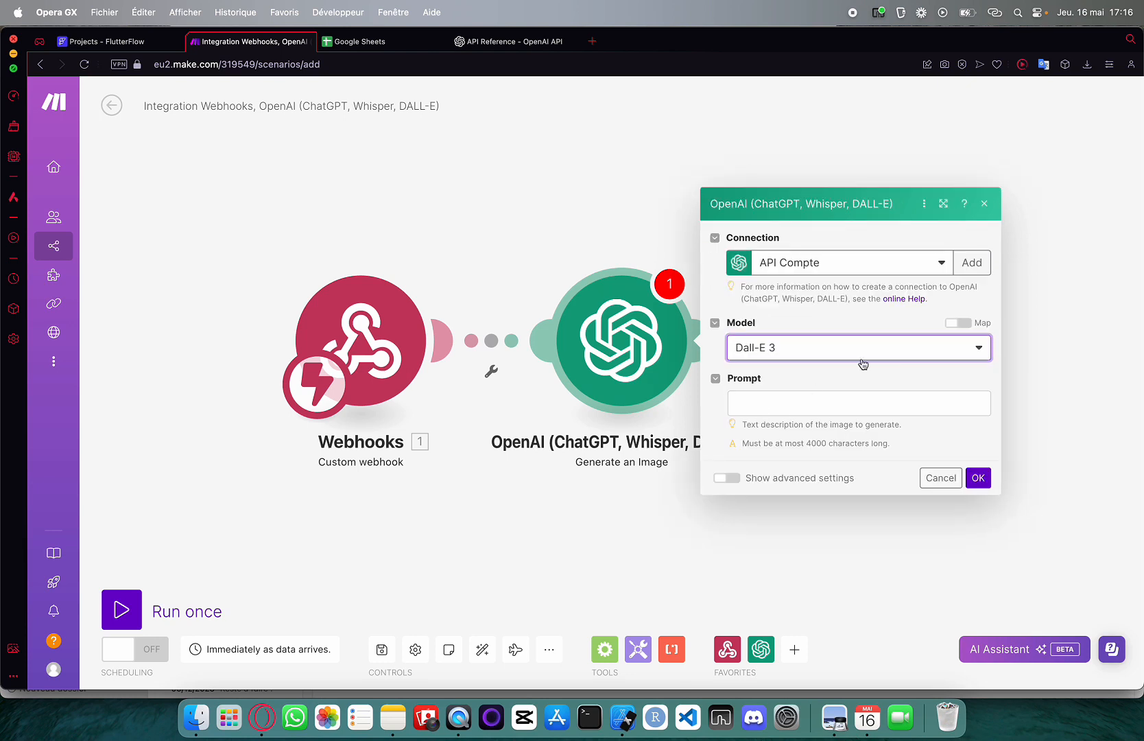
Map the webhook's 'prompt' item into the OpenAI module's Prompt field and save the module
click(768, 403)
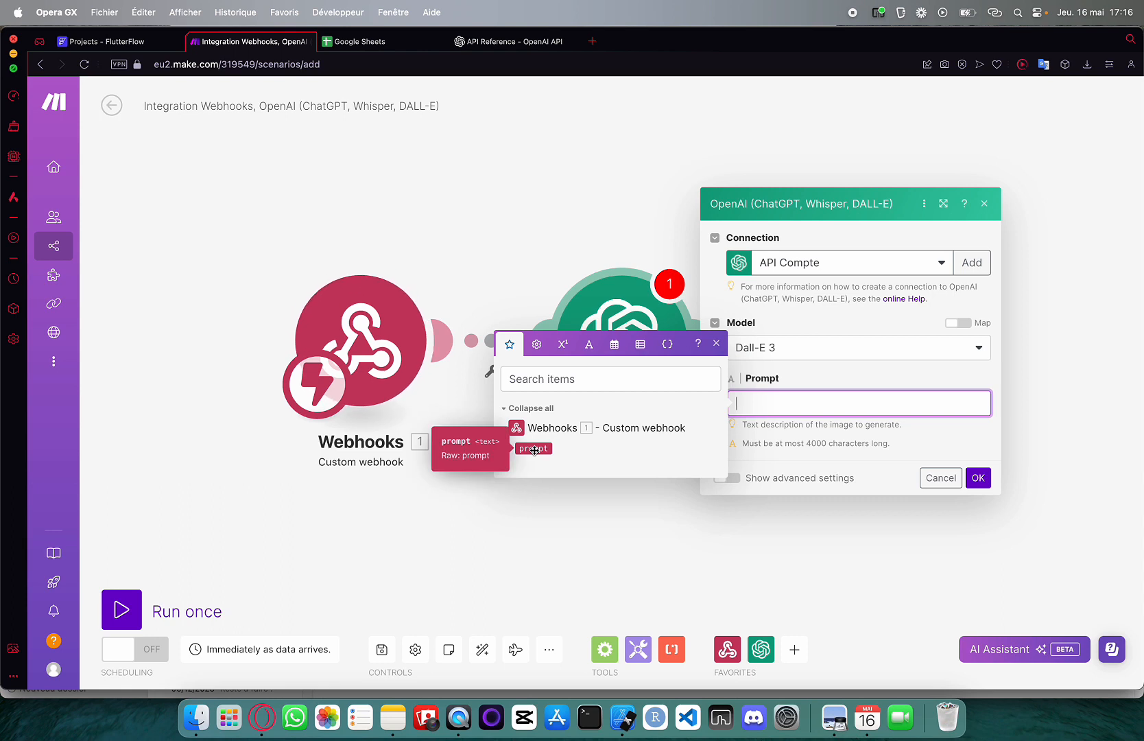
click(534, 450)
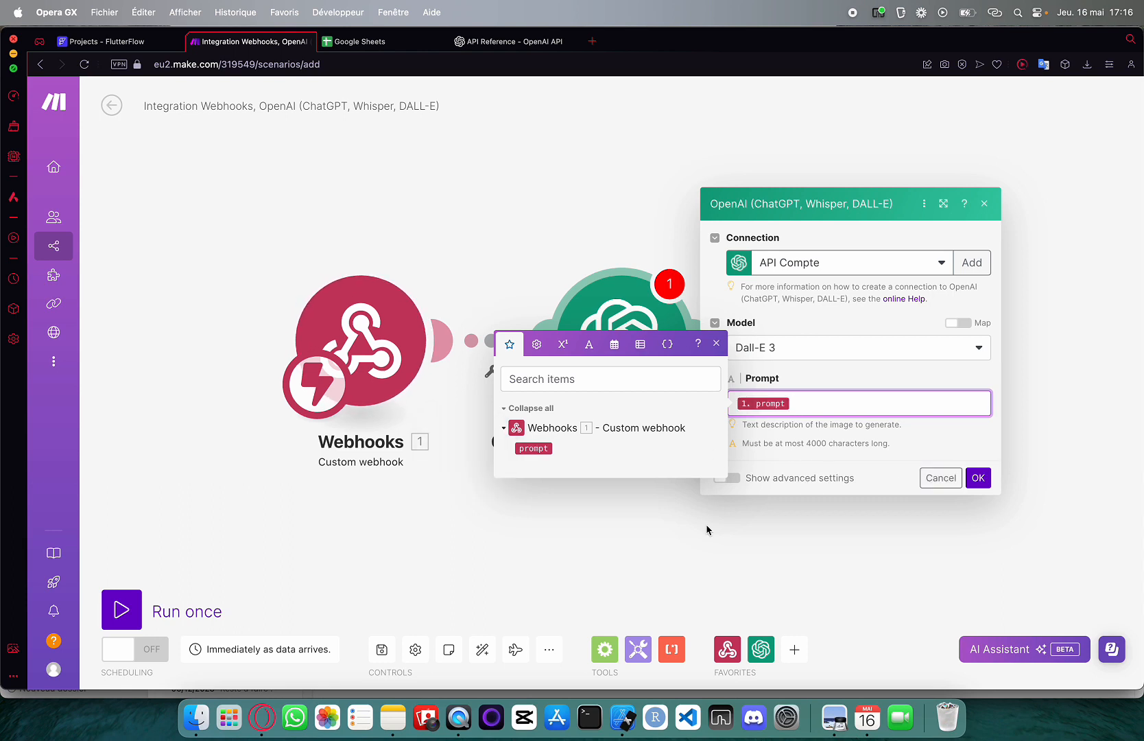
click(707, 529)
click(642, 331)
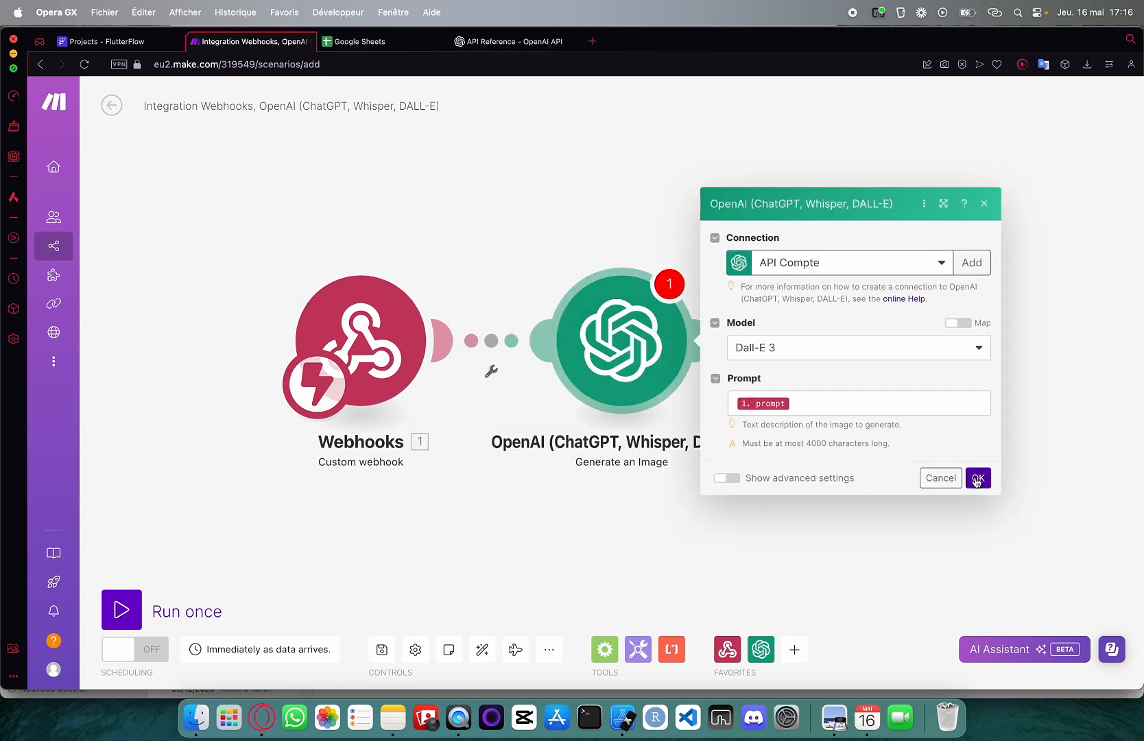
click(977, 478)
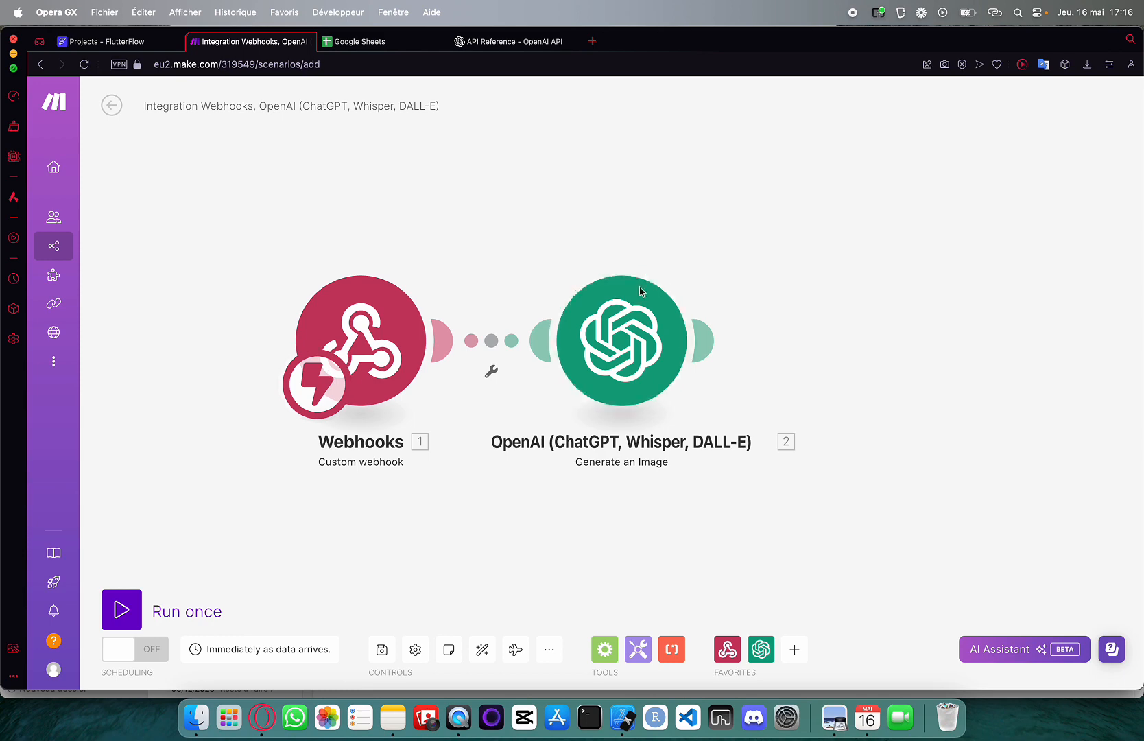
click(140, 42)
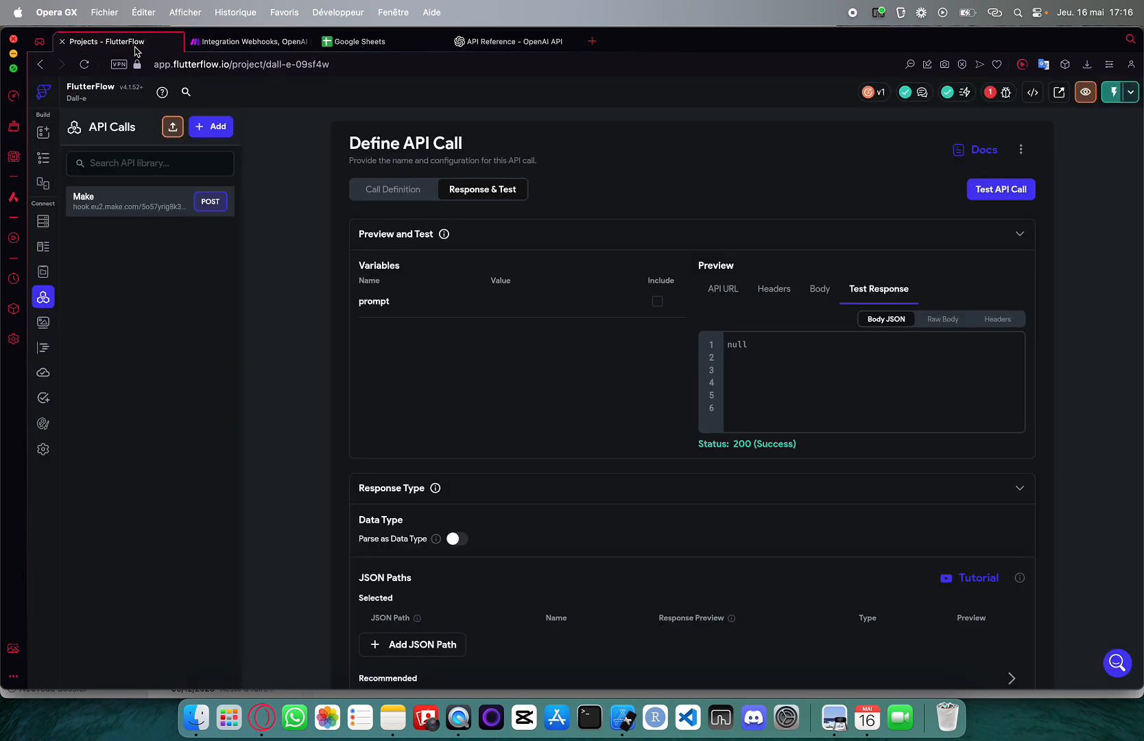
click(43, 164)
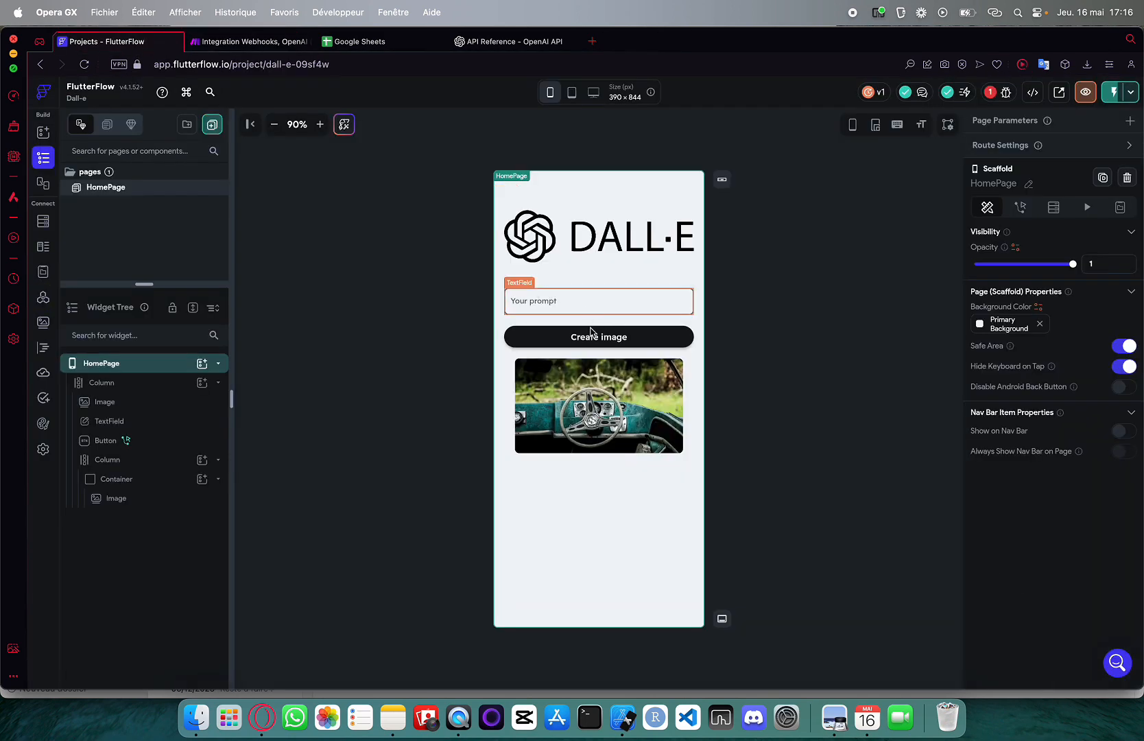
click(251, 41)
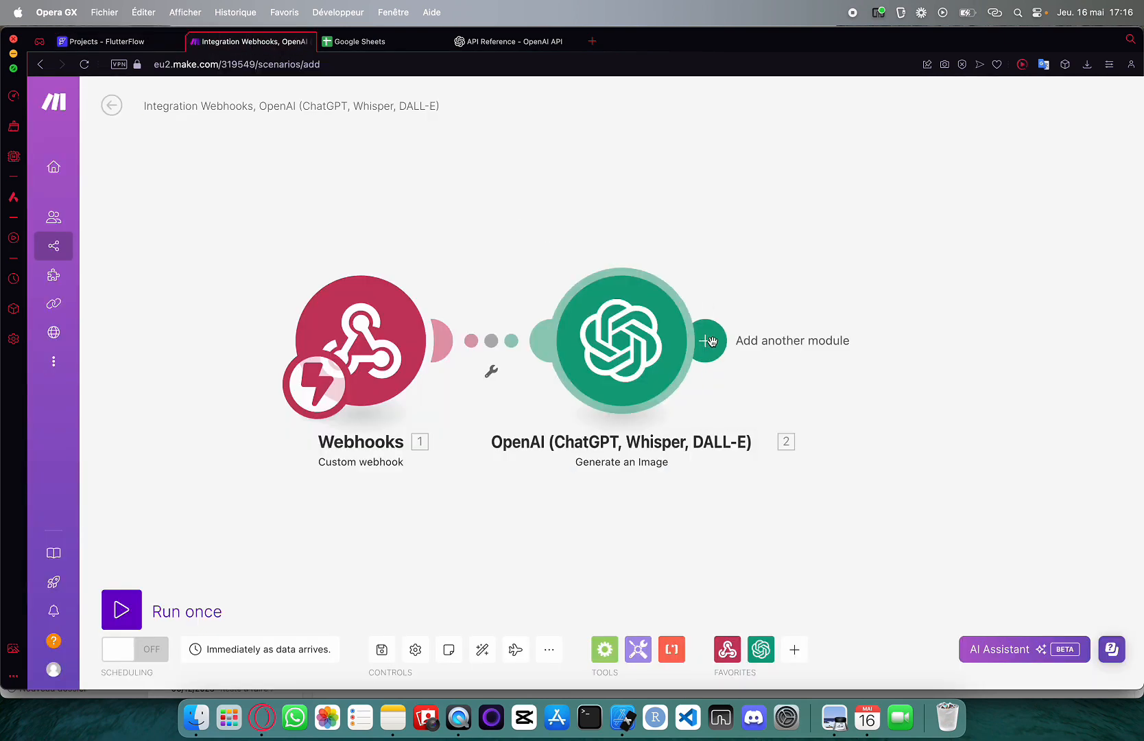
Append a Google Sheets 'Add a Row' module after the OpenAI image module
click(711, 341)
scroll(954, 382, down, 2)
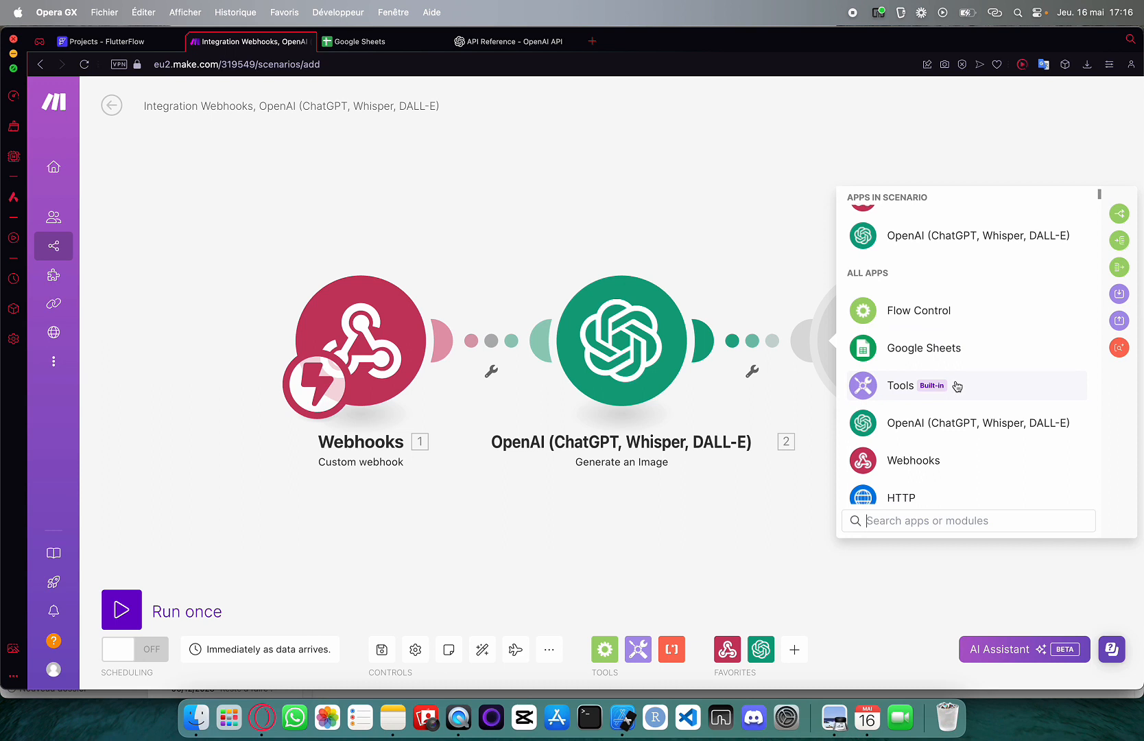
click(936, 357)
scroll(902, 371, down, 3)
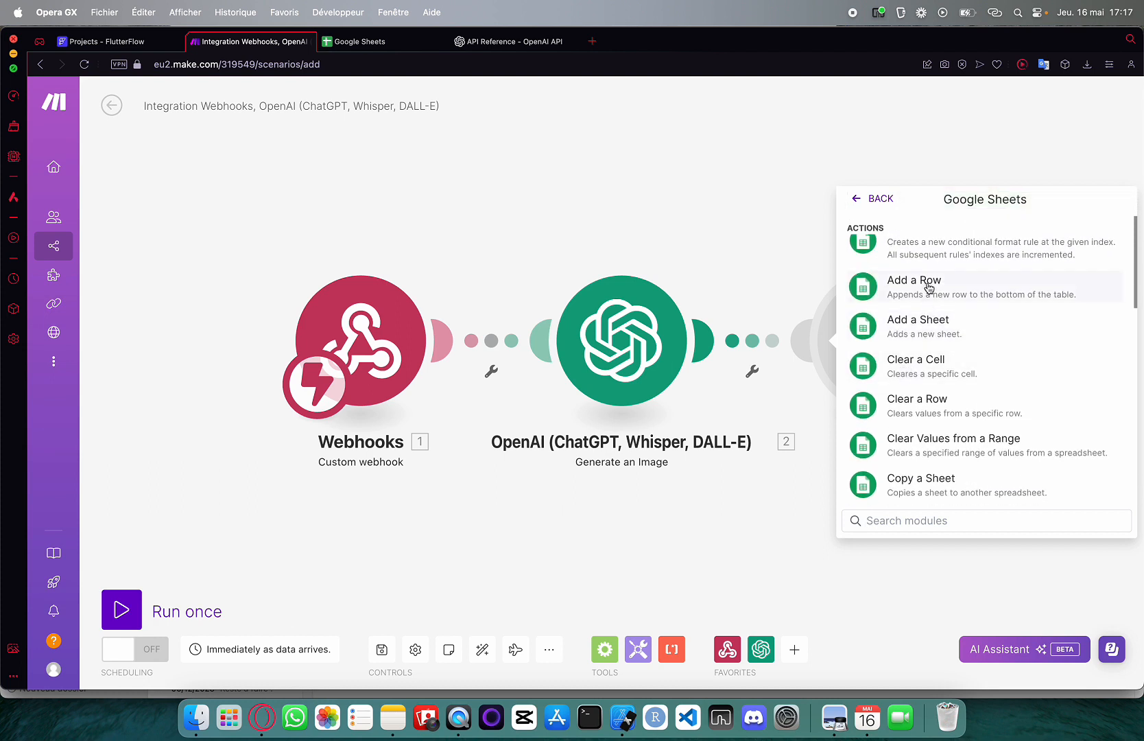
click(929, 287)
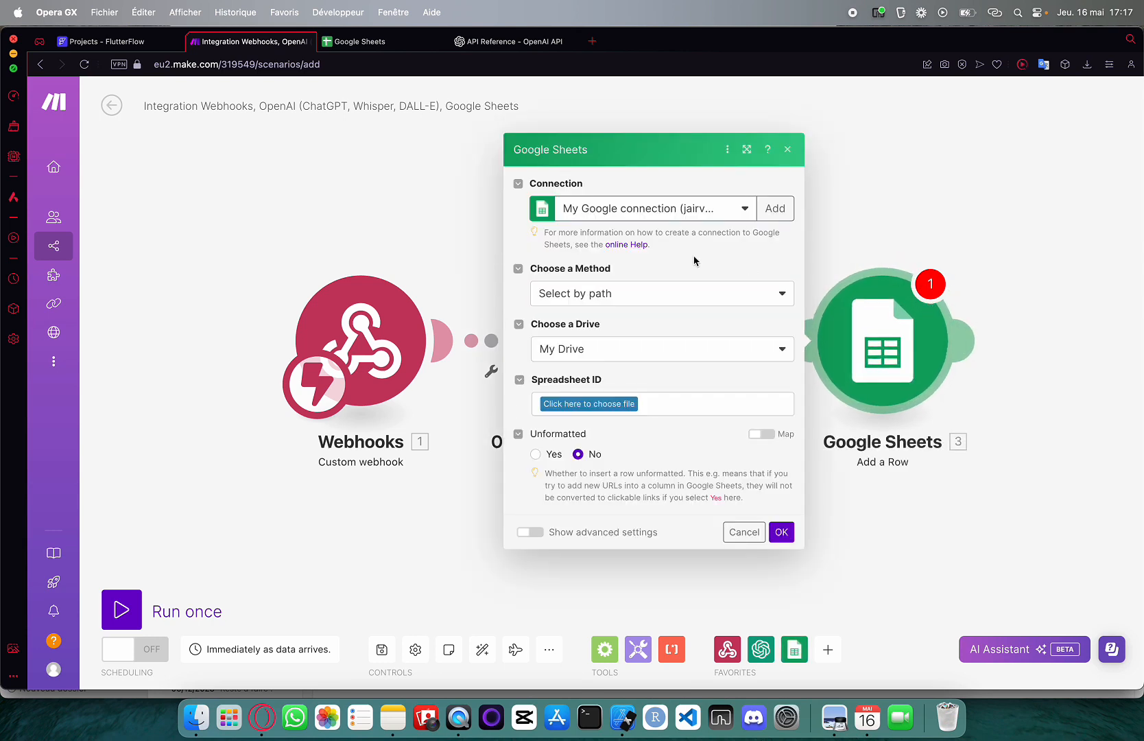
Keep the current Google connection and locate the spreadsheet by path in My Drive
click(733, 213)
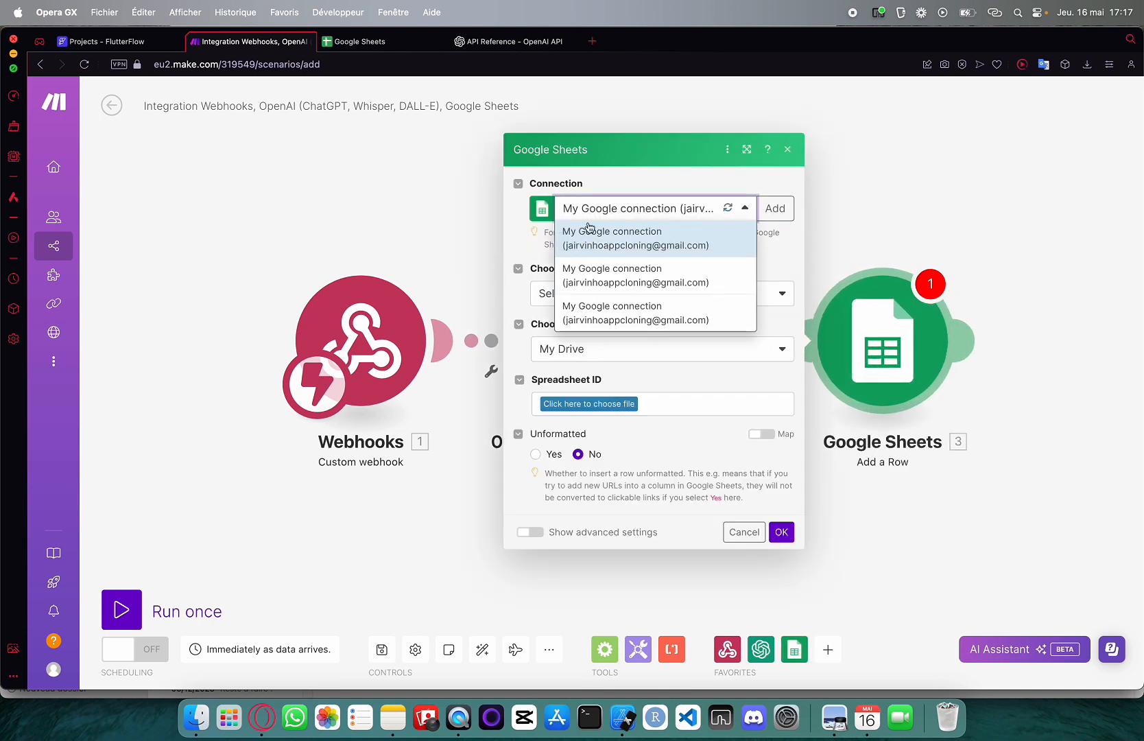
click(617, 274)
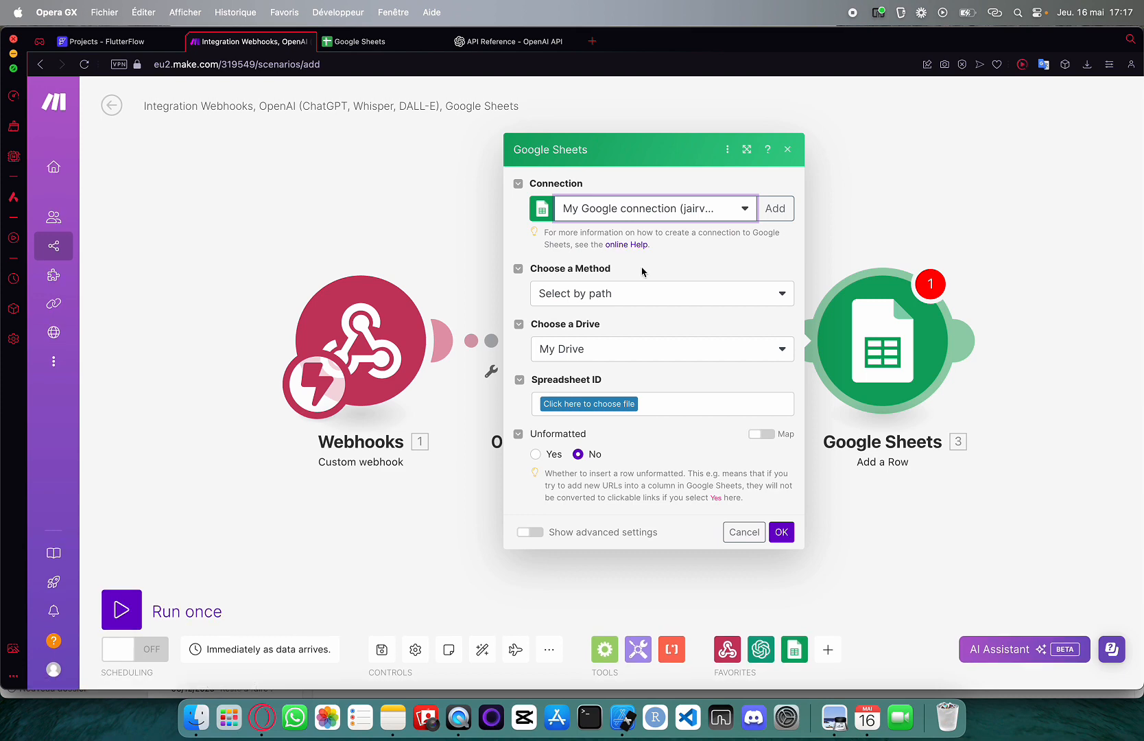
click(773, 209)
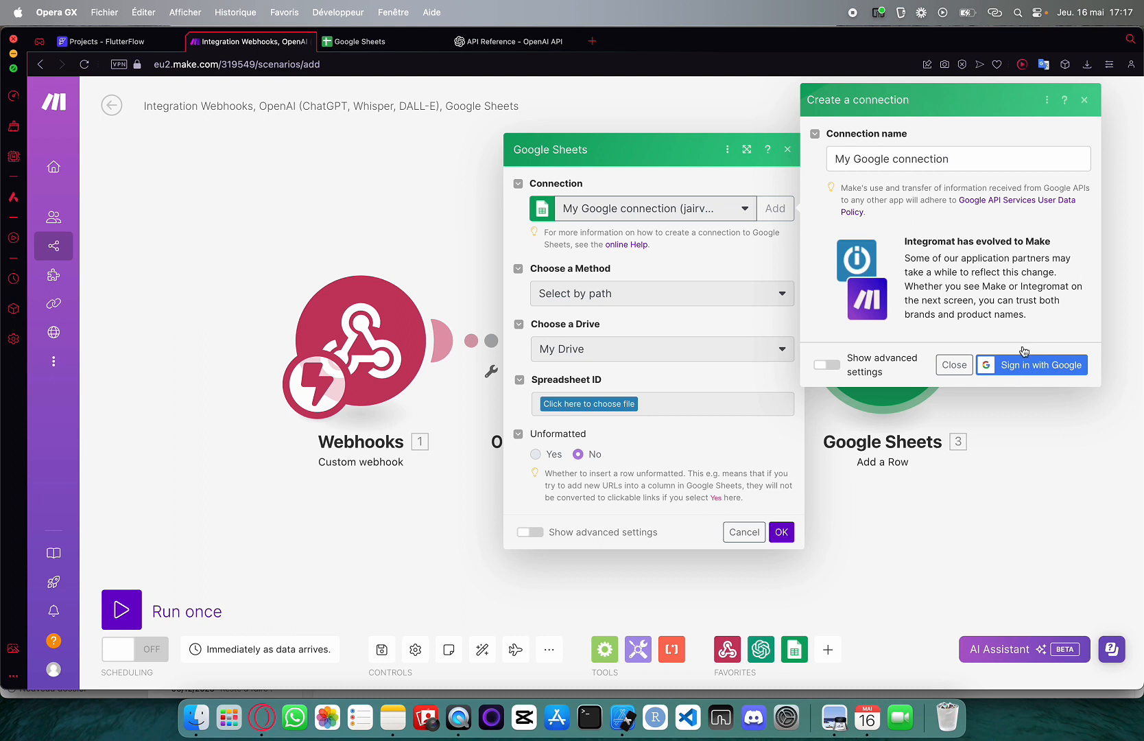
click(1084, 99)
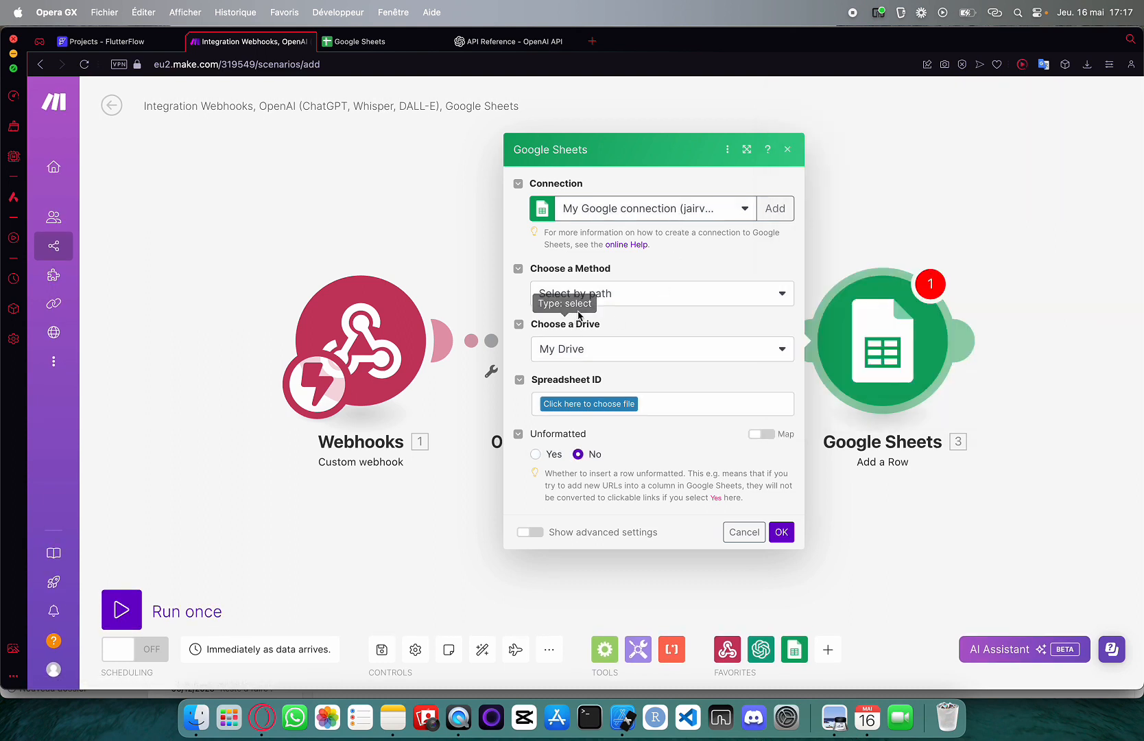
click(606, 299)
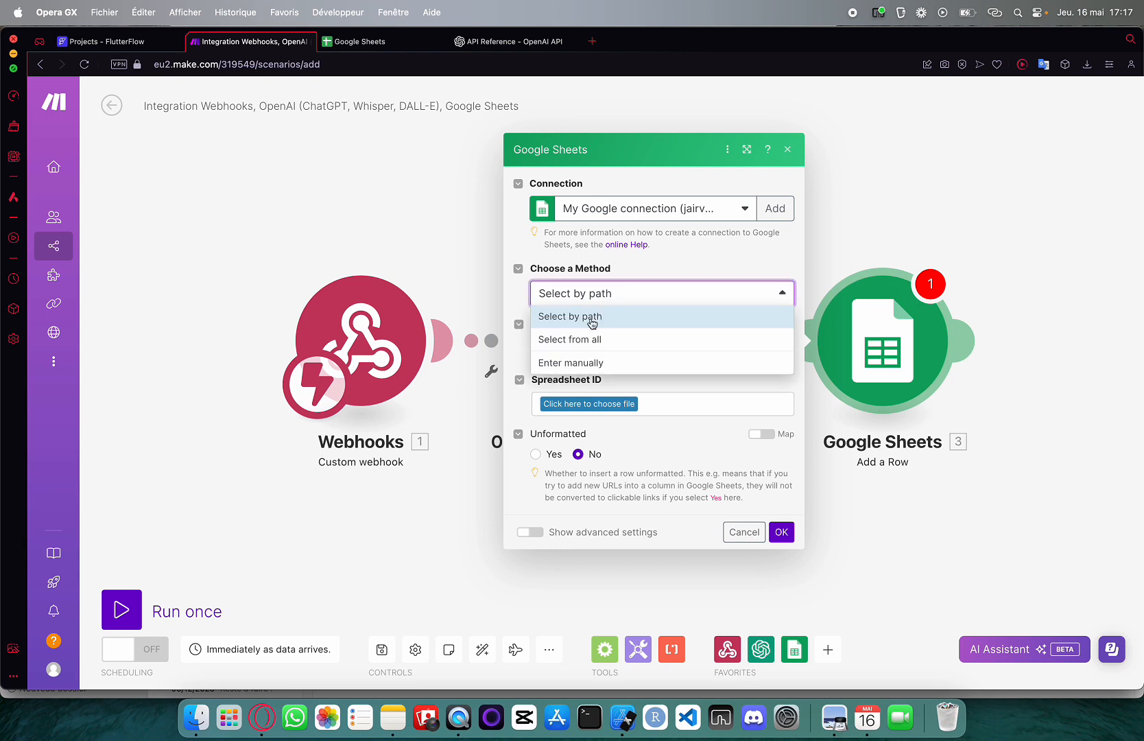
click(594, 319)
click(582, 352)
click(580, 372)
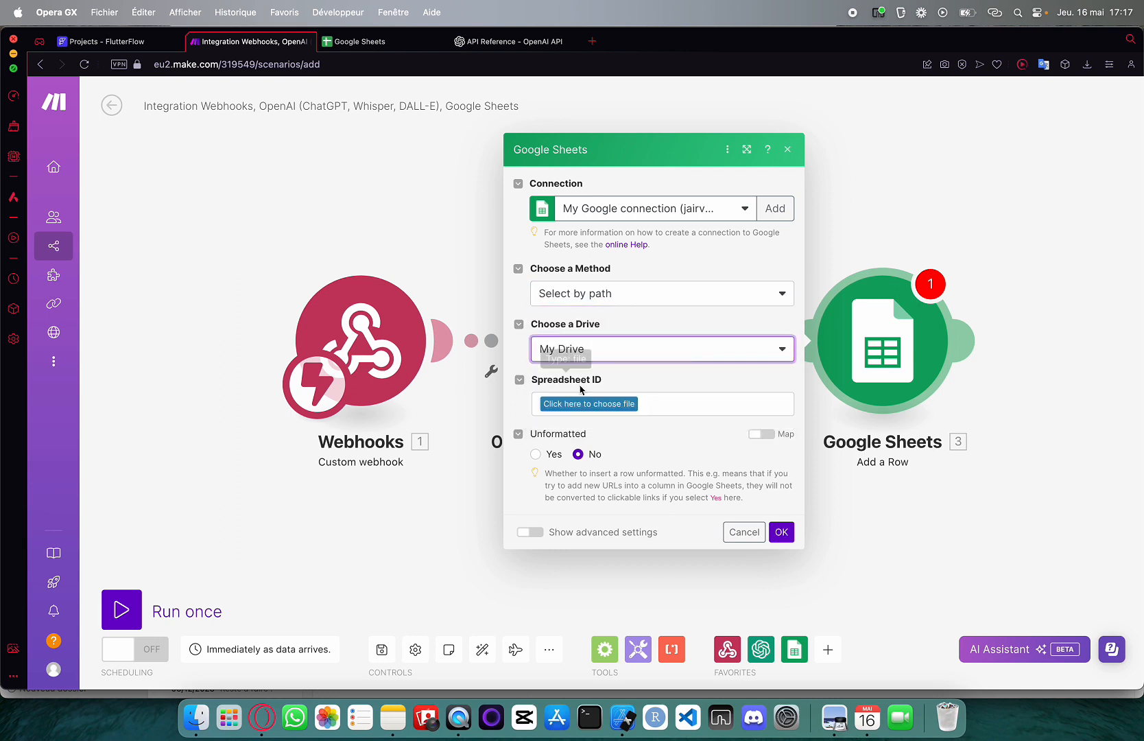
Create a new blank spreadsheet in Google Sheets for the images
click(573, 401)
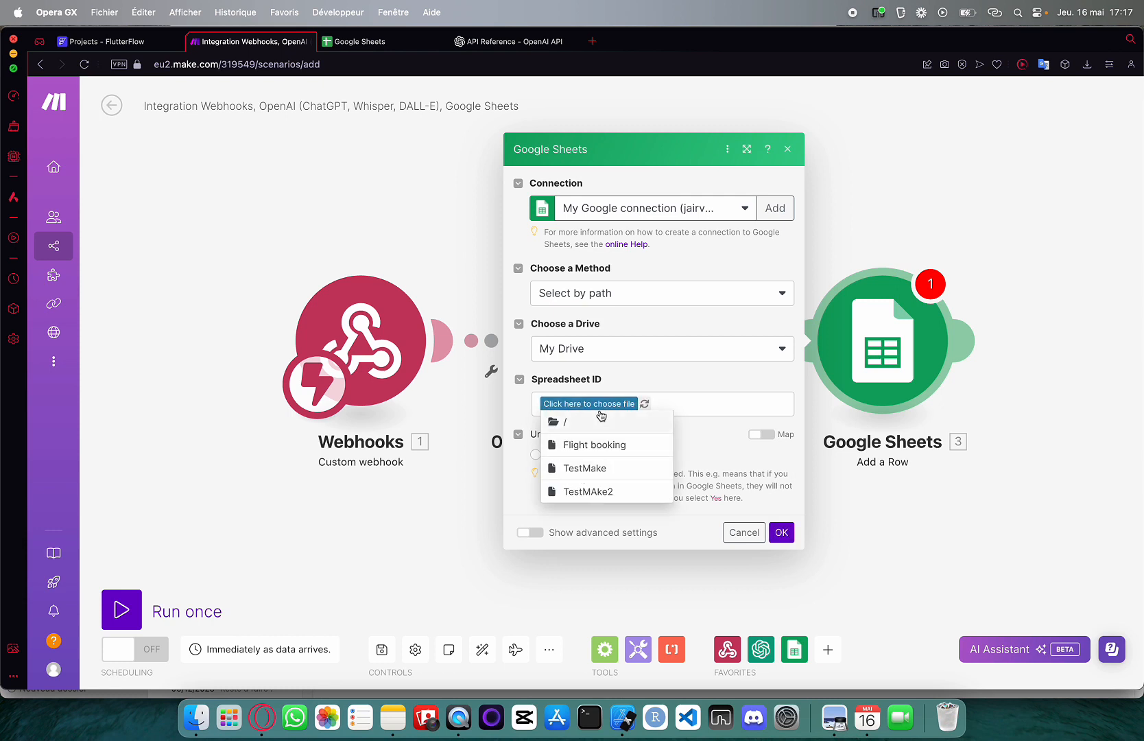
click(634, 399)
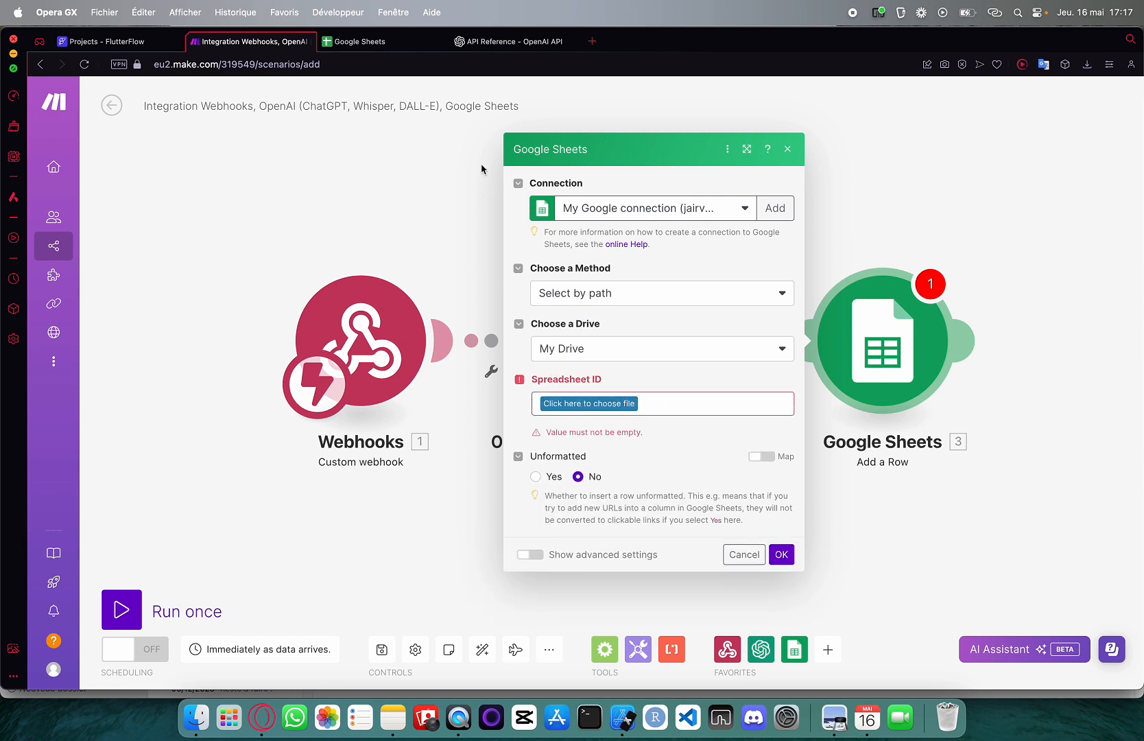
click(327, 41)
click(294, 195)
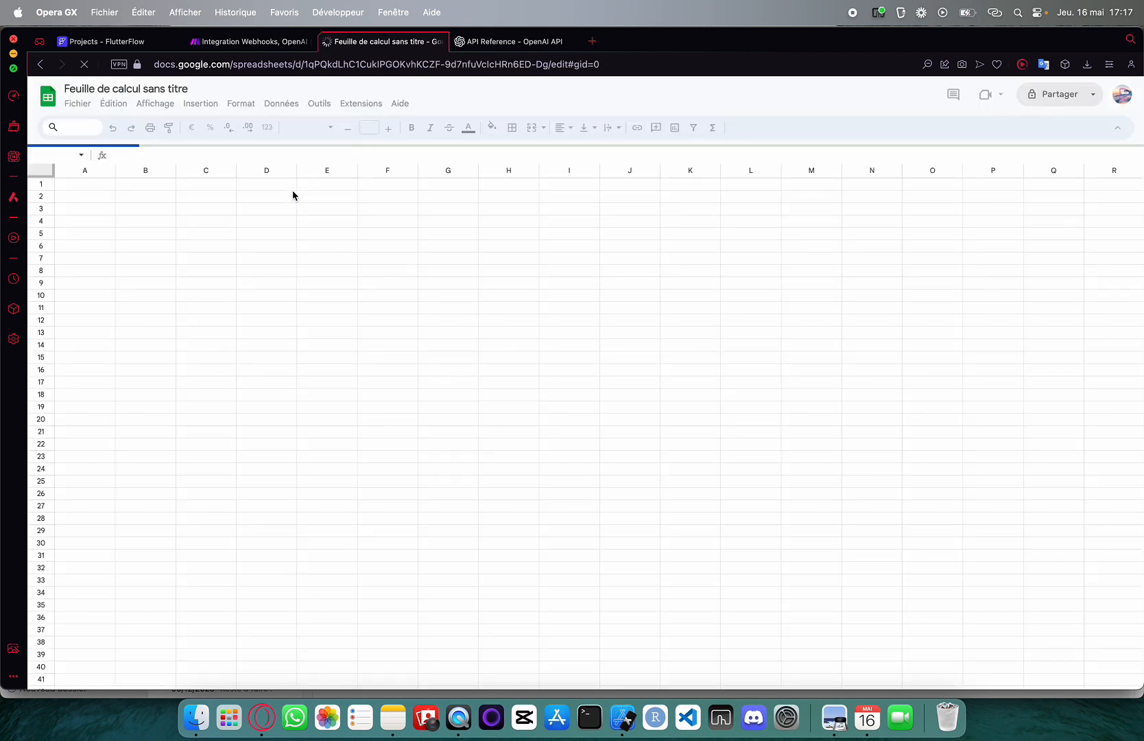
Rename the untitled spreadsheet to 'Dalle_images' and go back to Make
click(103, 89)
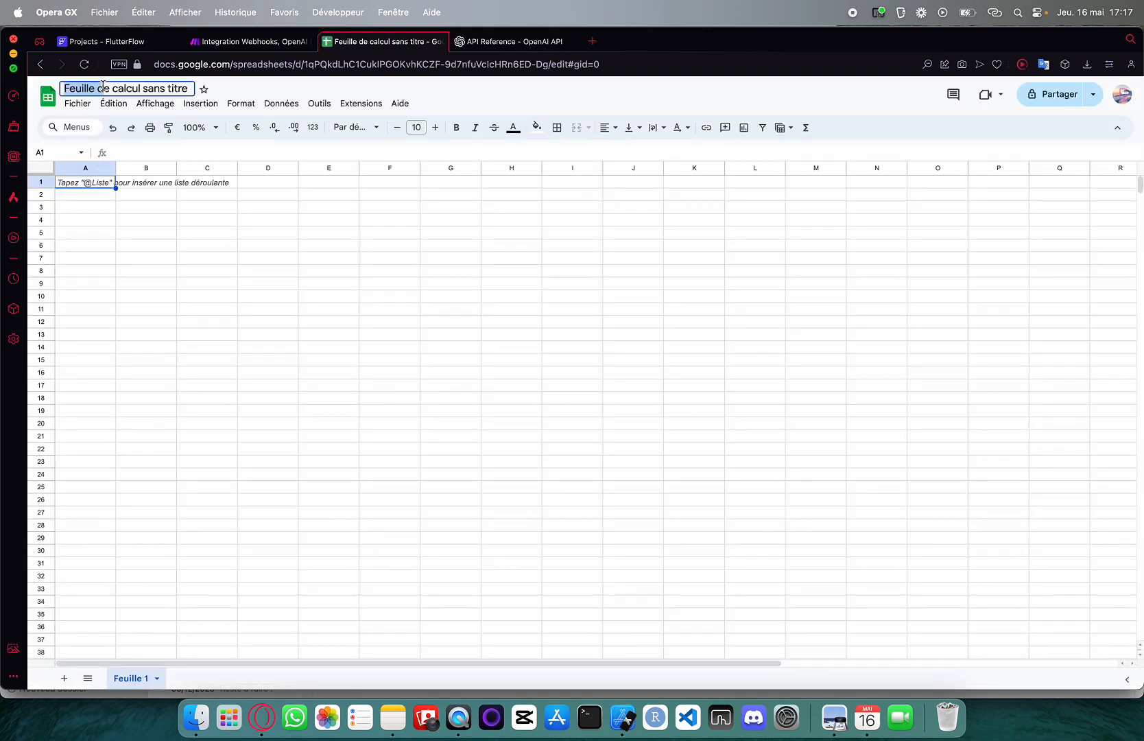
key(super+x)
text(Dalle_)
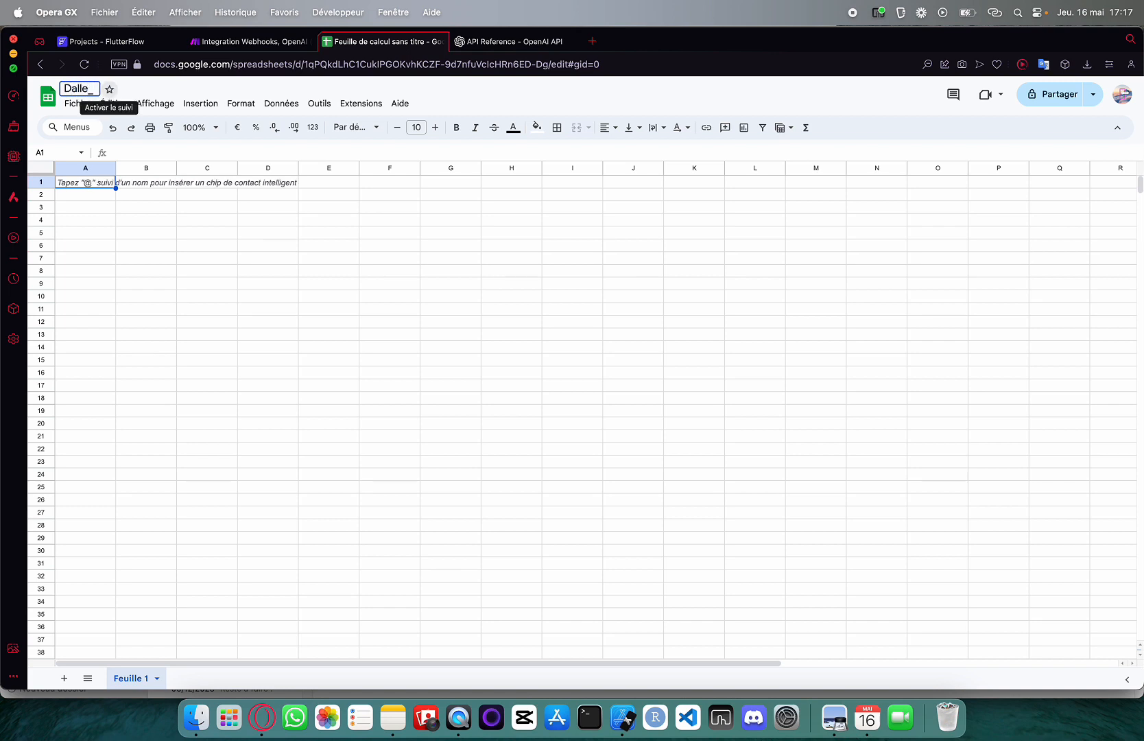
text(images)
key(Return)
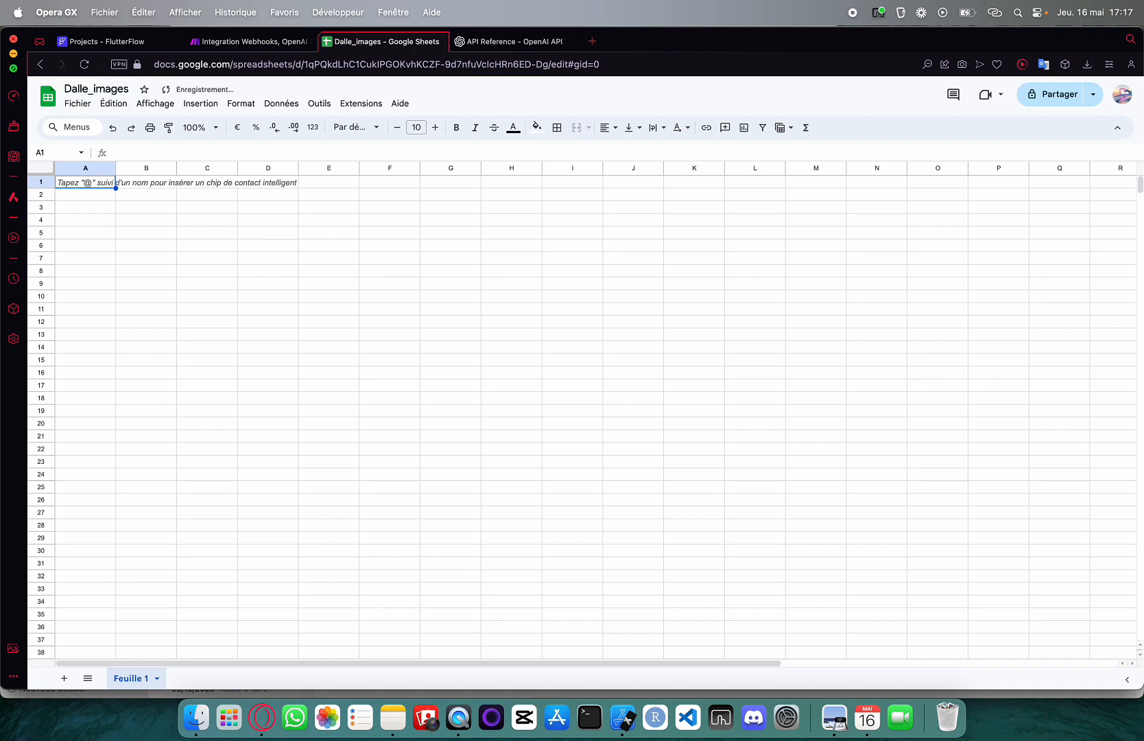
click(515, 41)
click(296, 42)
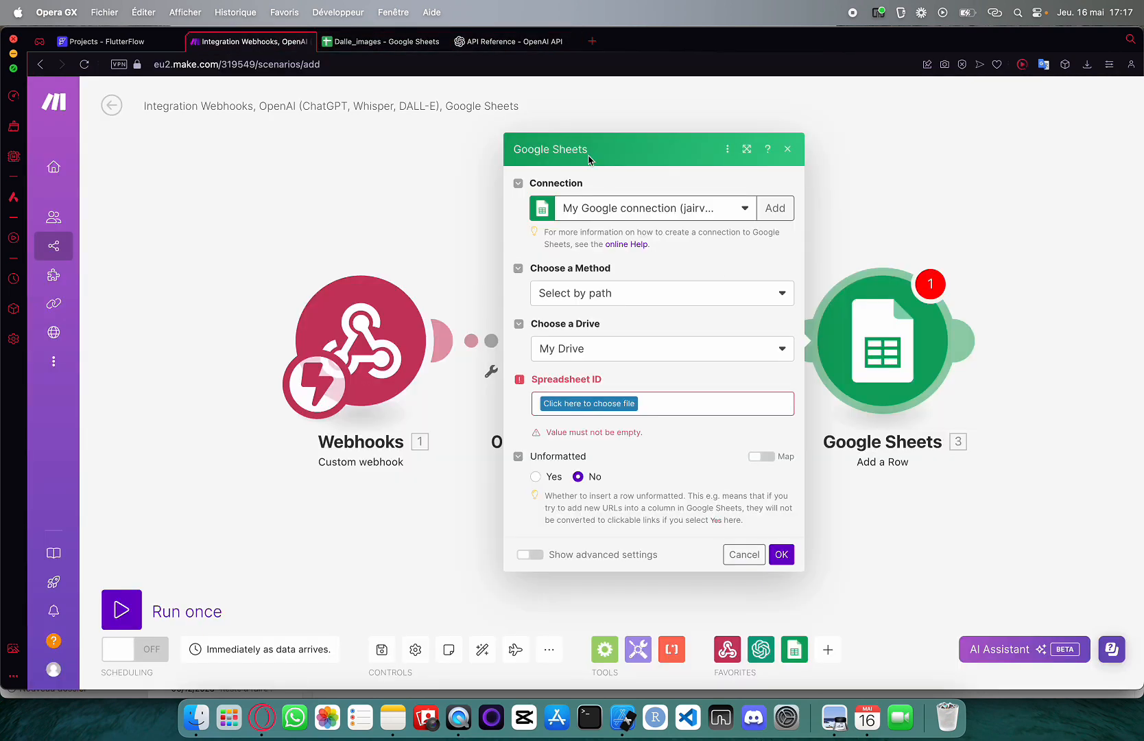
Select the Dalle_images spreadsheet and its sheet Feuille 1 in the Add a Row module
click(627, 403)
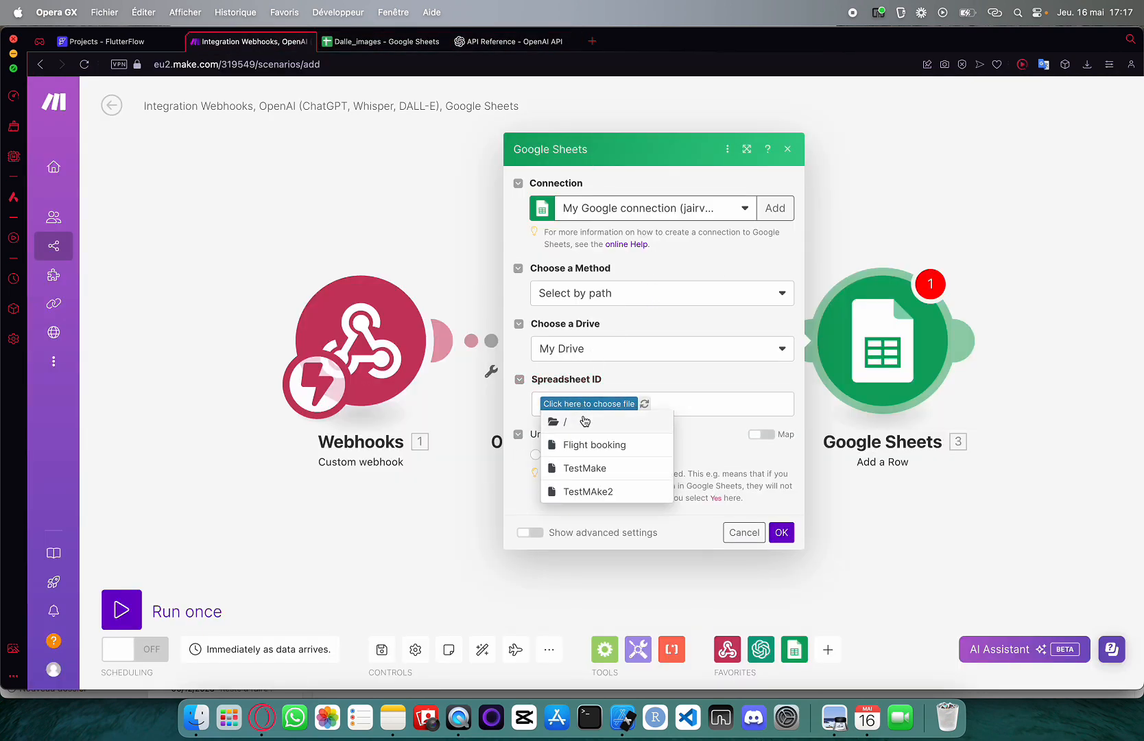
click(646, 406)
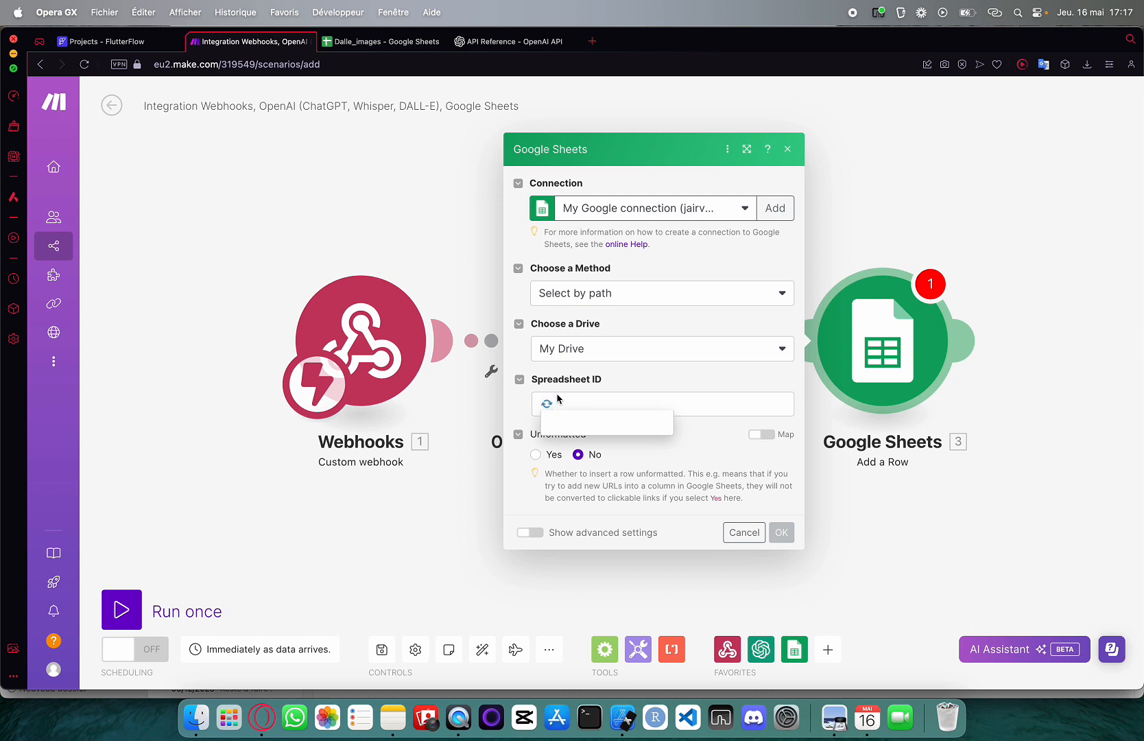
click(566, 442)
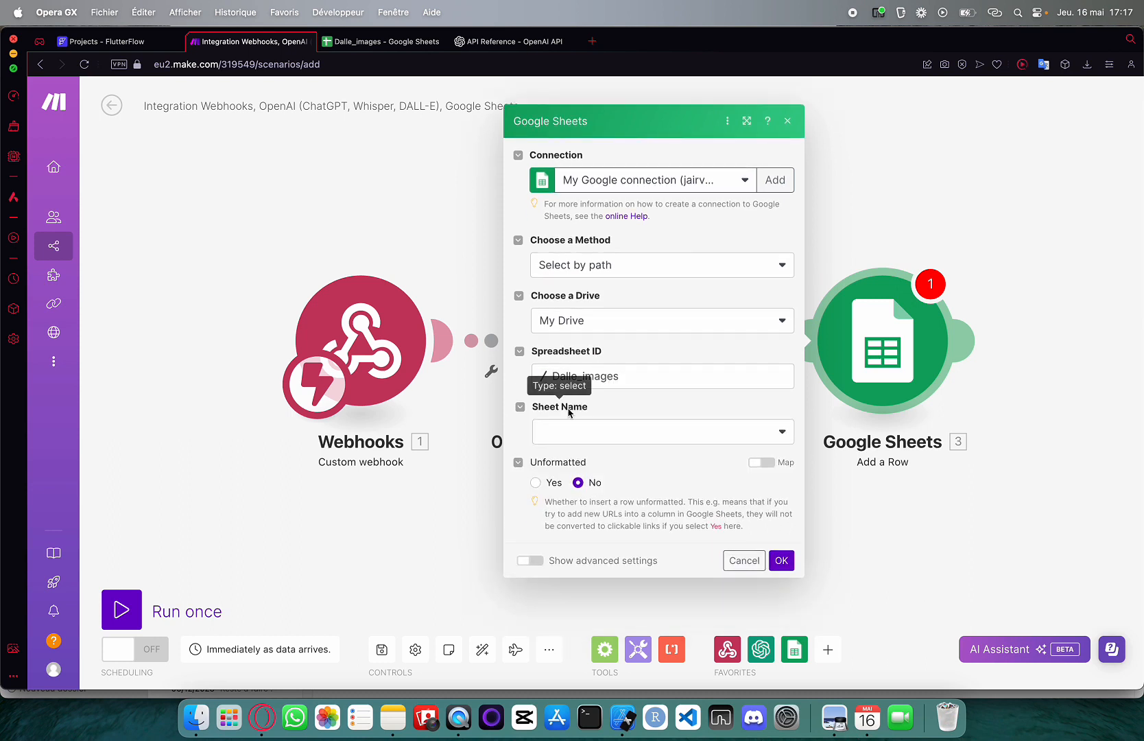
click(561, 431)
click(559, 453)
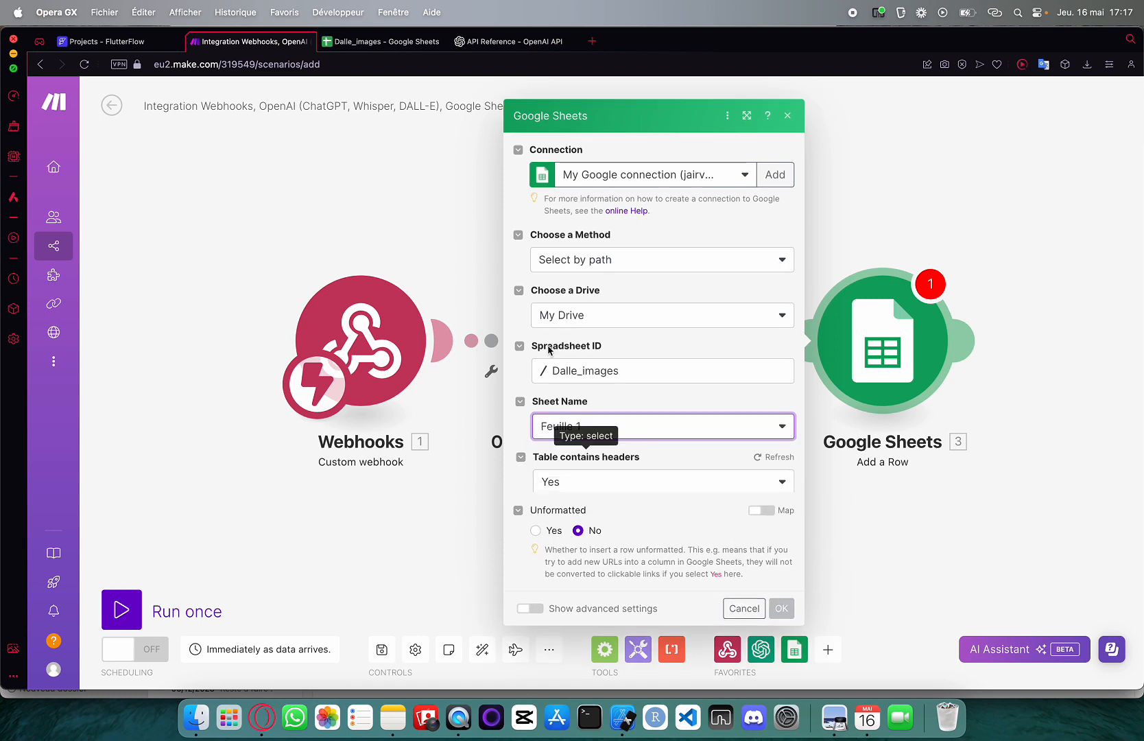
click(381, 41)
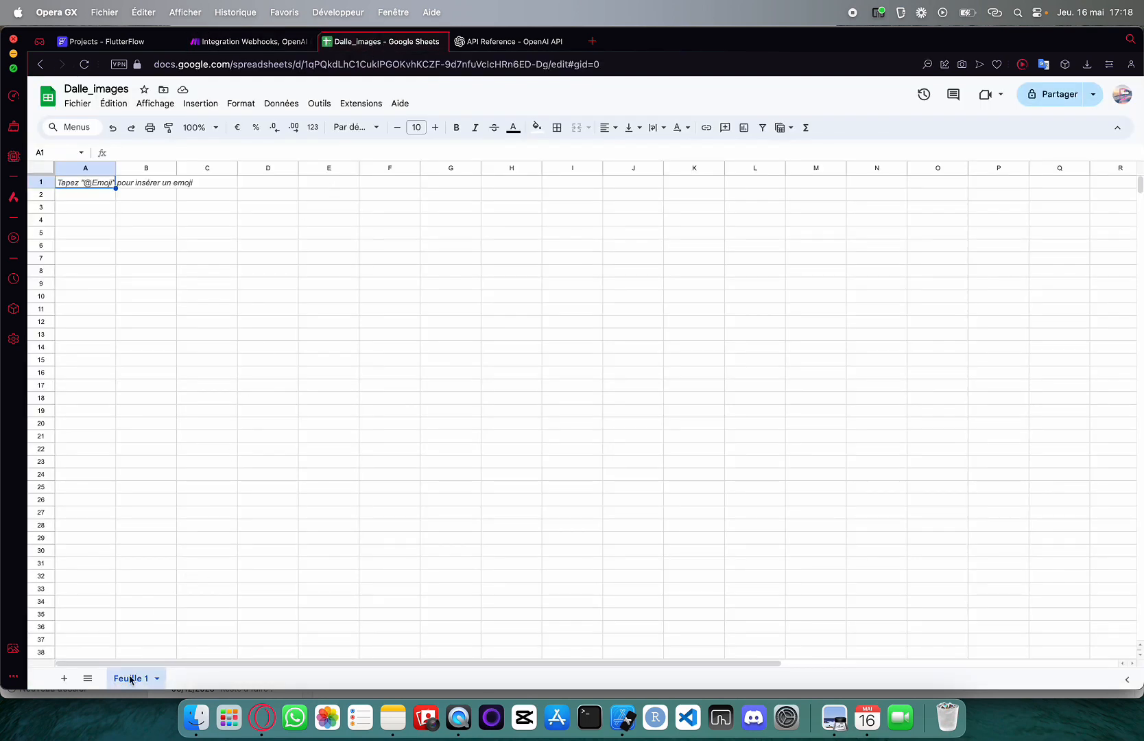
click(236, 42)
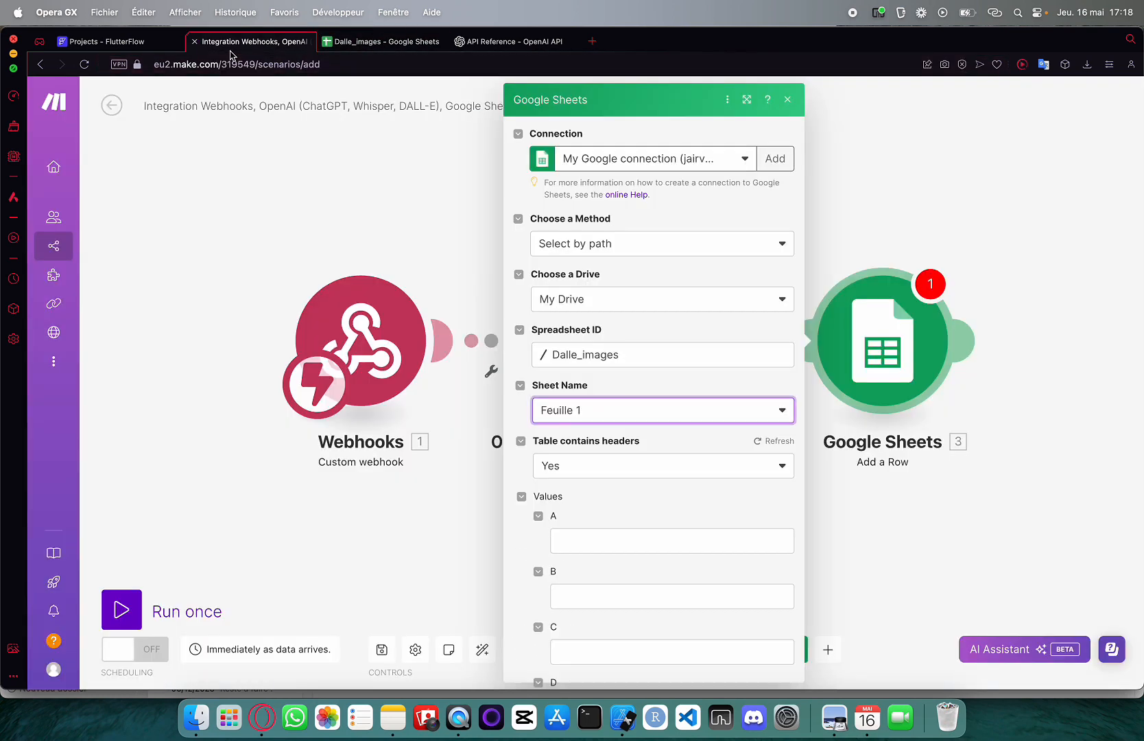
Set headers to No, range A-Z, map the image Data[]: URL into column A, and save
scroll(583, 370, down, 3)
click(593, 381)
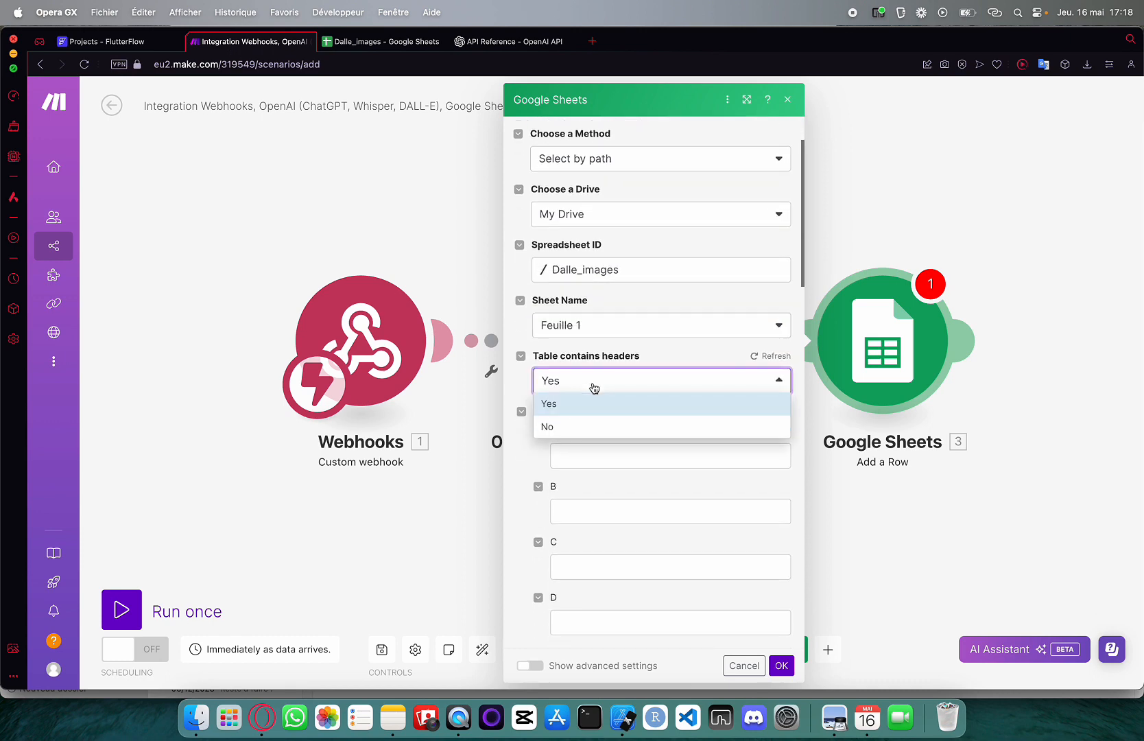
click(587, 427)
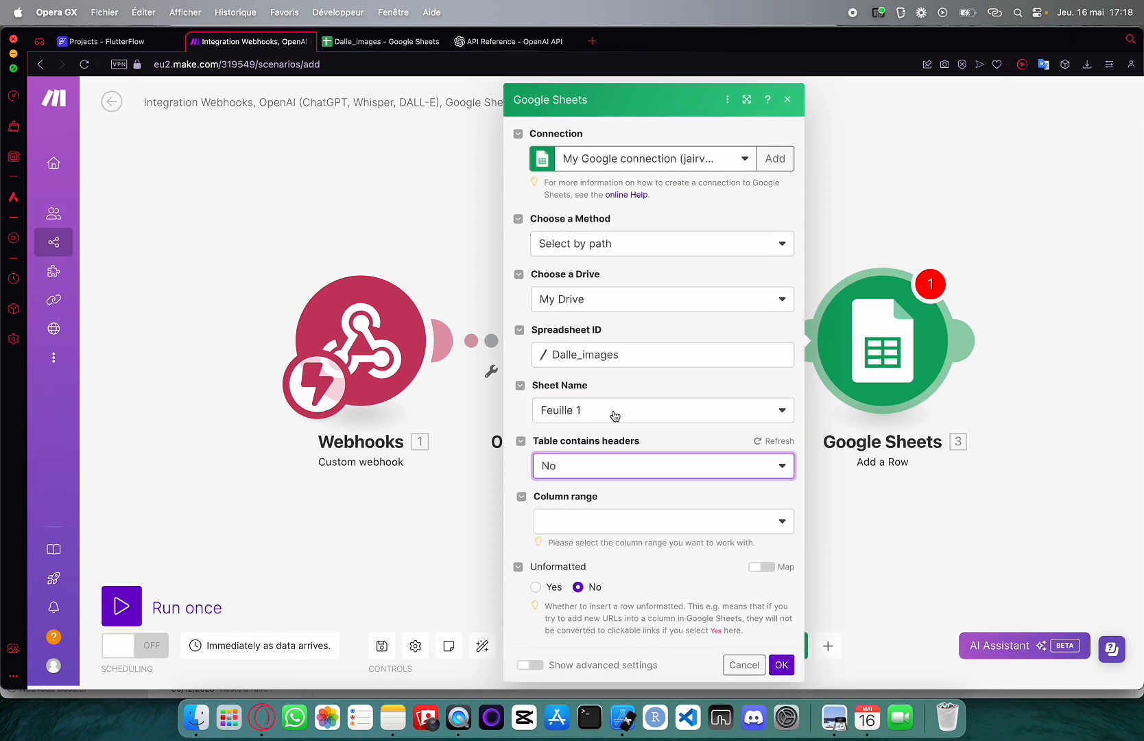
click(598, 518)
click(591, 386)
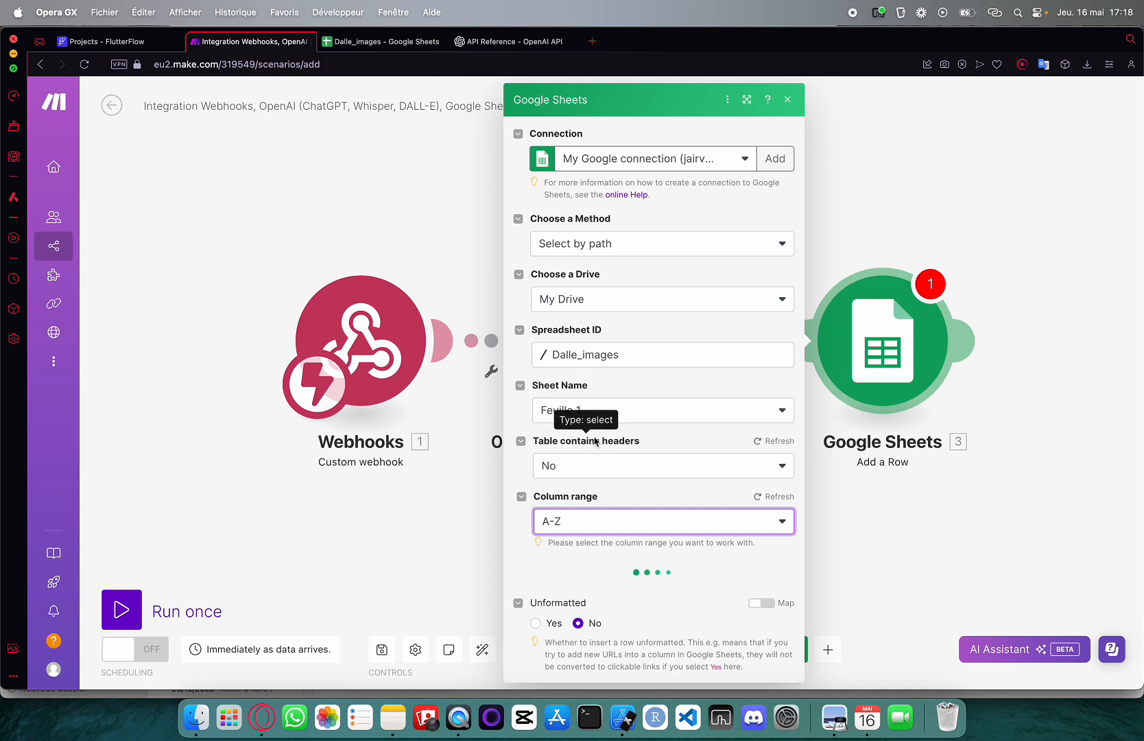
scroll(594, 441, down, 5)
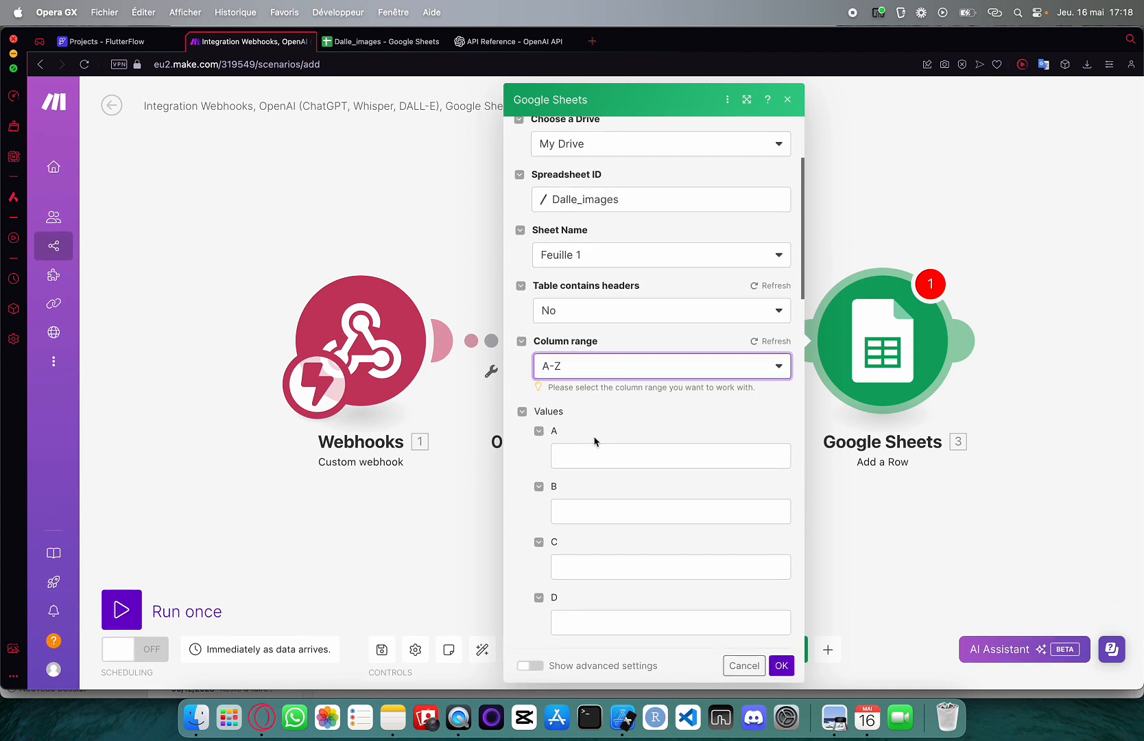
click(574, 453)
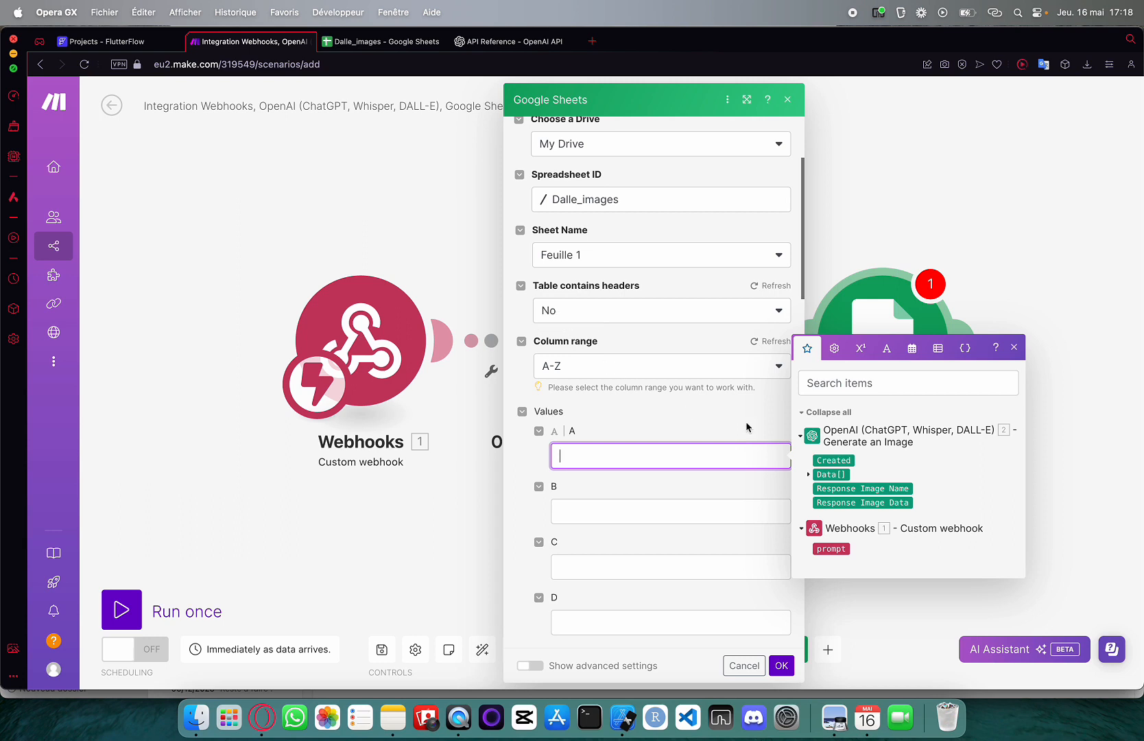
click(809, 474)
click(831, 474)
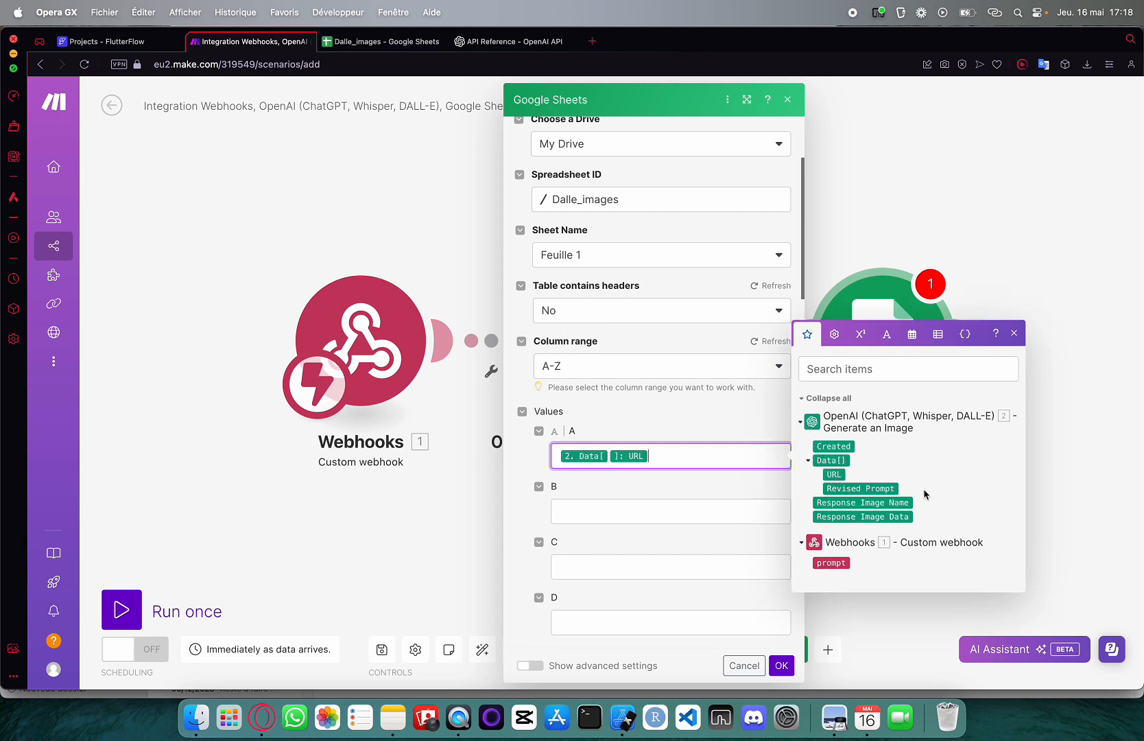
click(781, 664)
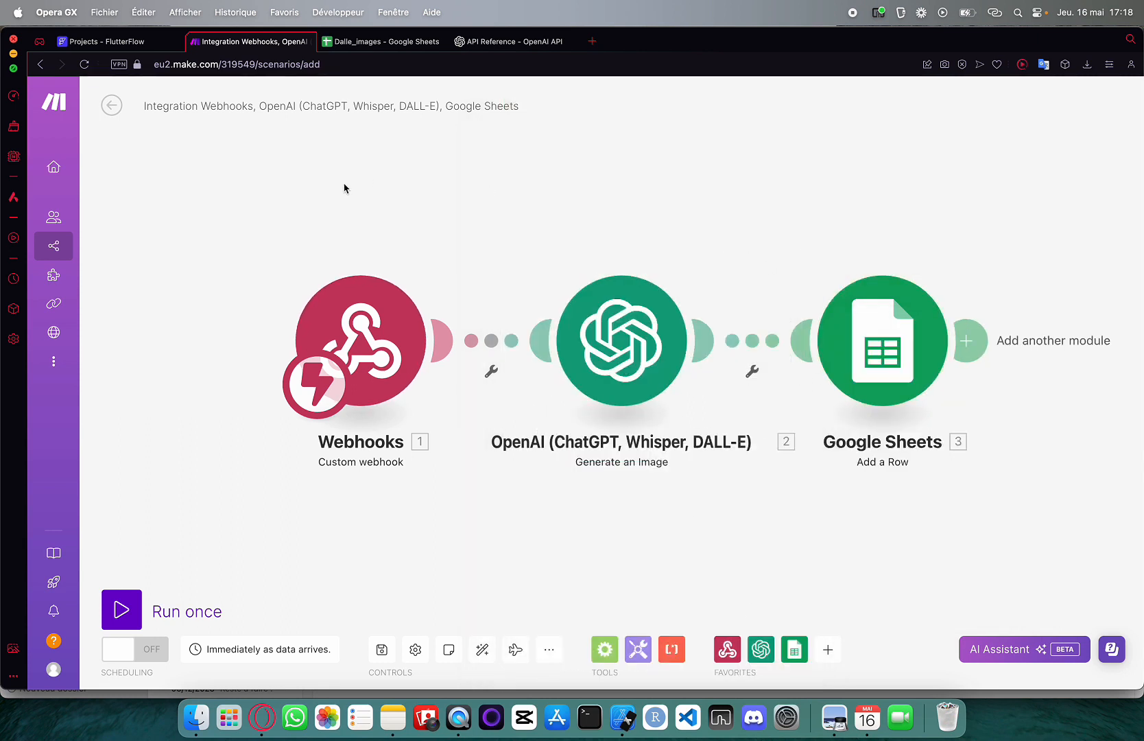
Add an API call action to the Create image button's On Tap
key(ctrl+shift+Tab)
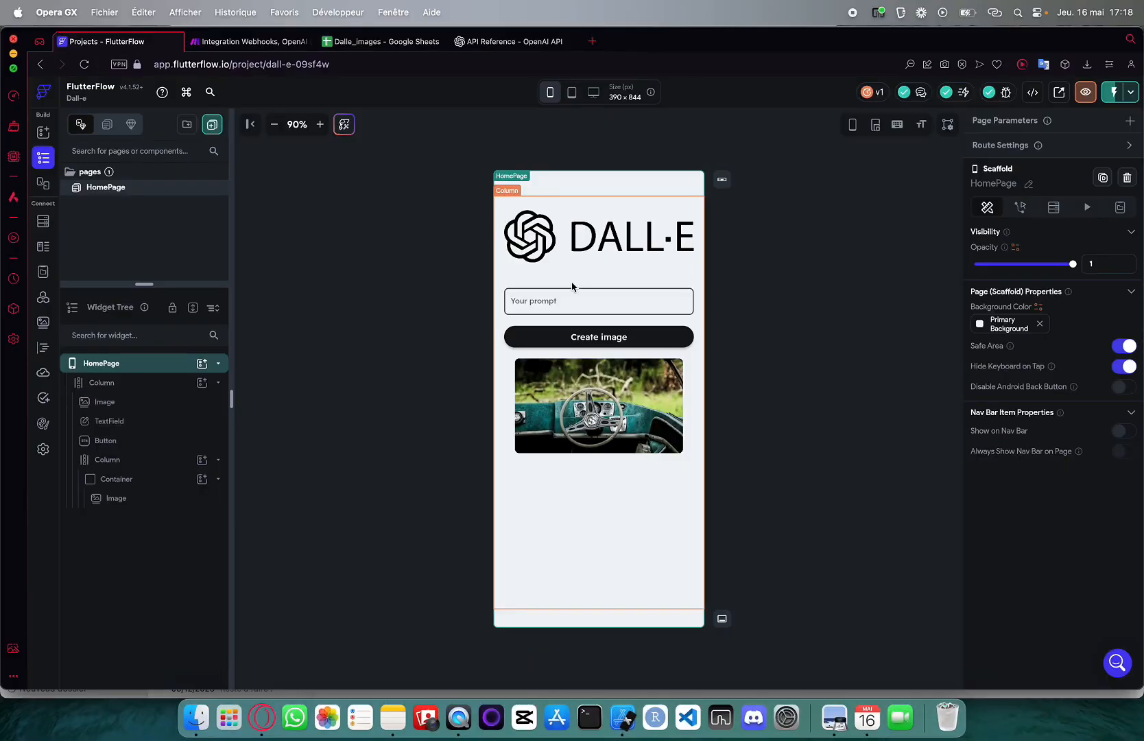
click(548, 335)
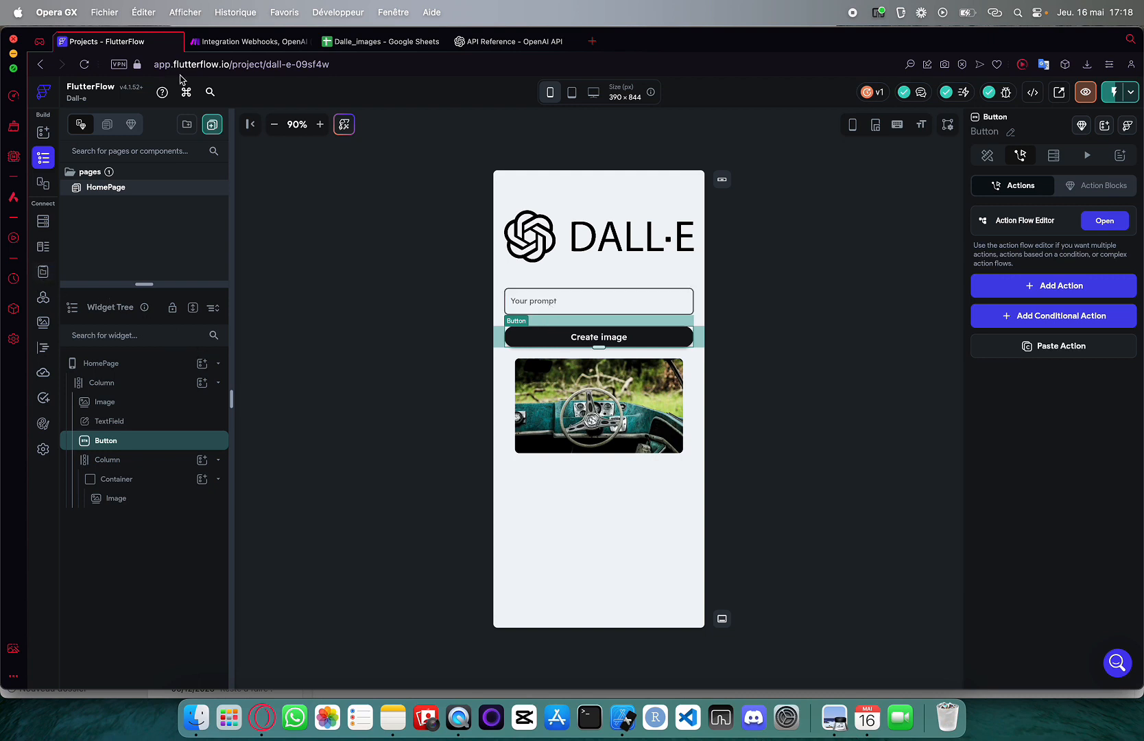
click(1051, 287)
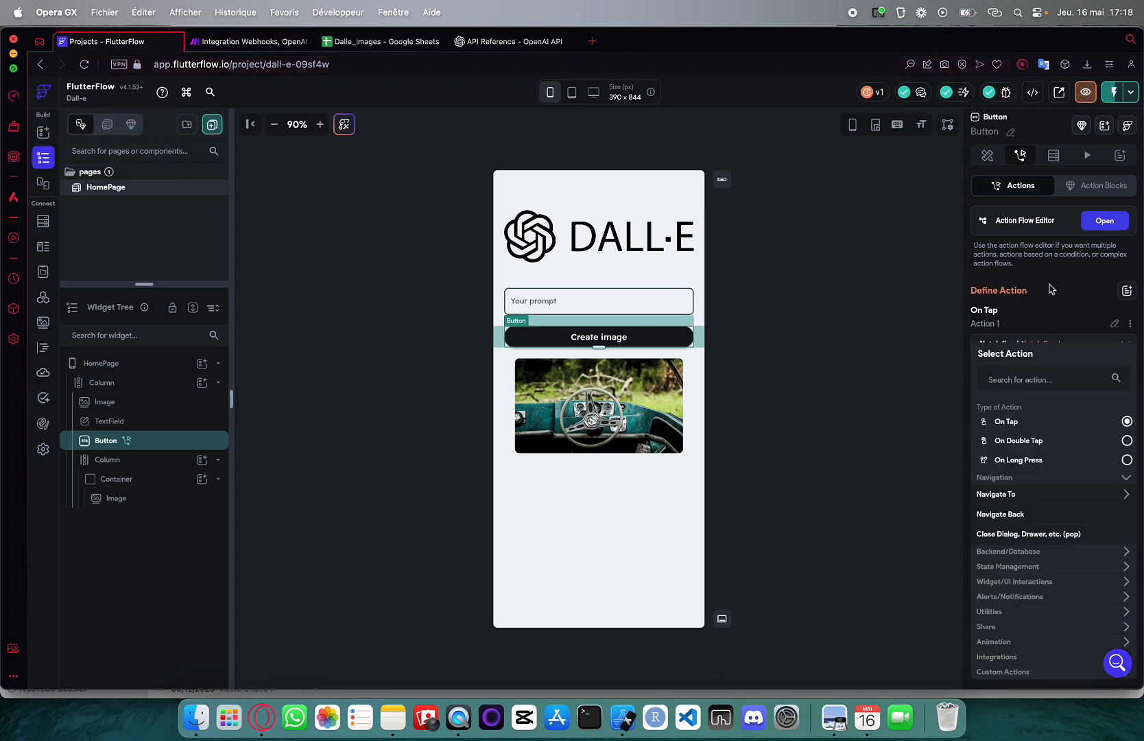
scroll(1017, 438, down, 1)
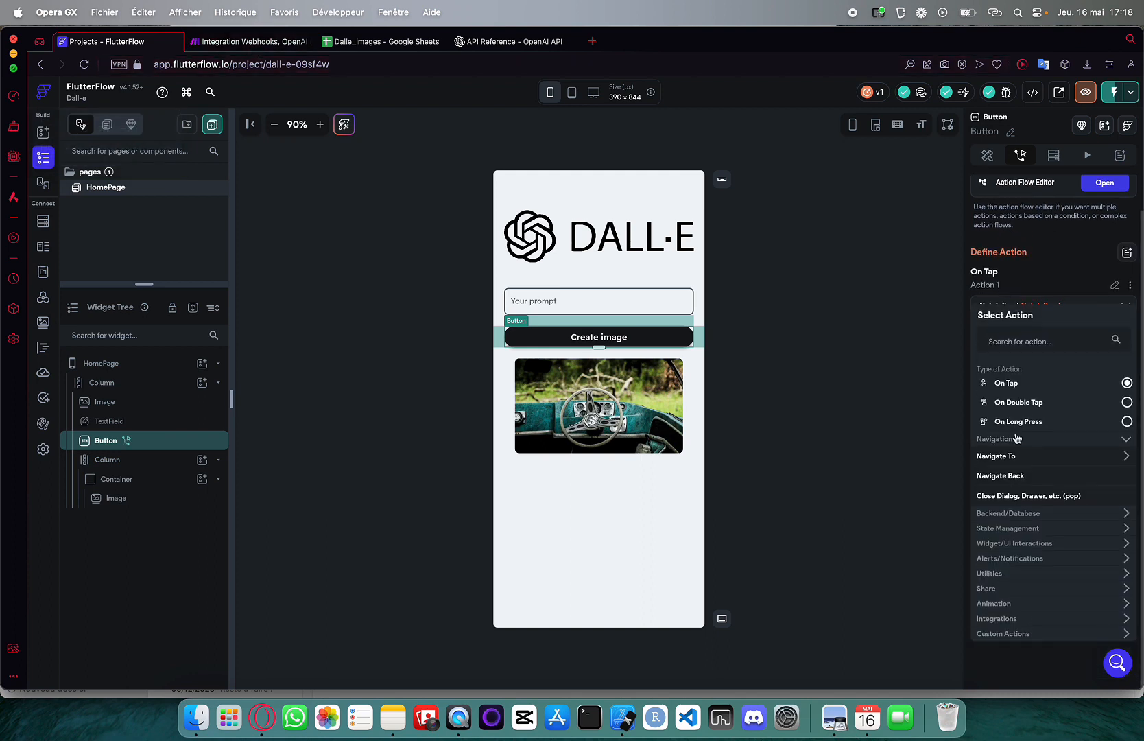
click(1006, 340)
text(api)
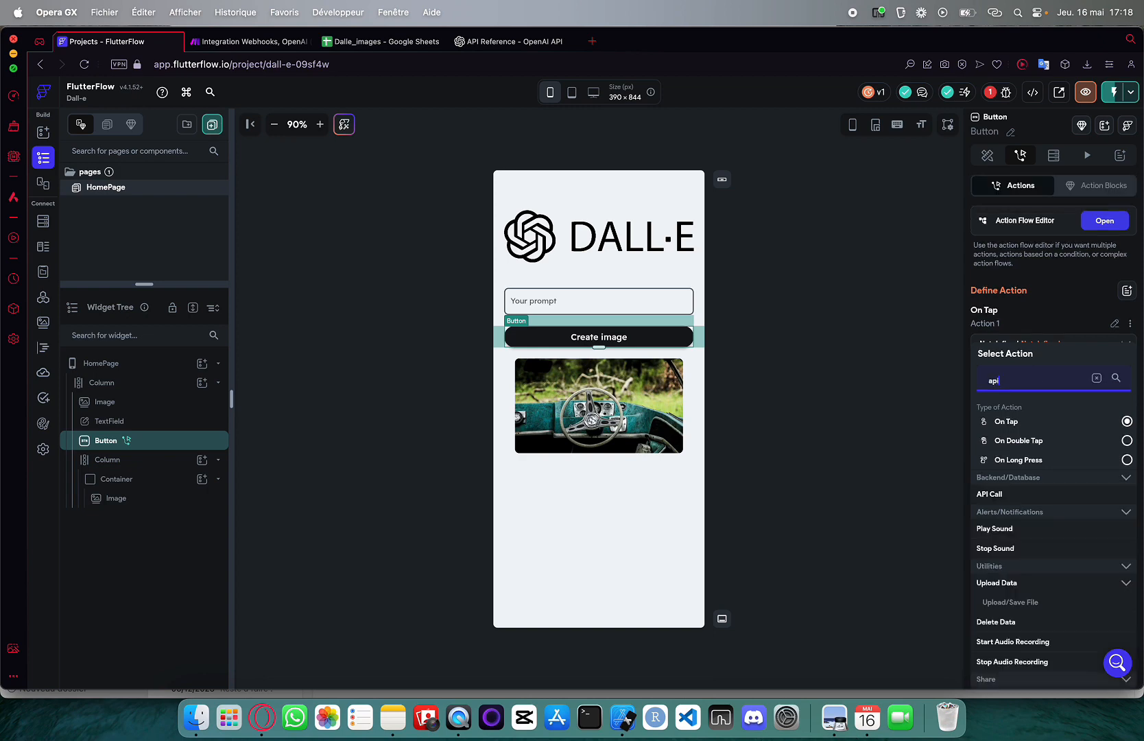
click(989, 494)
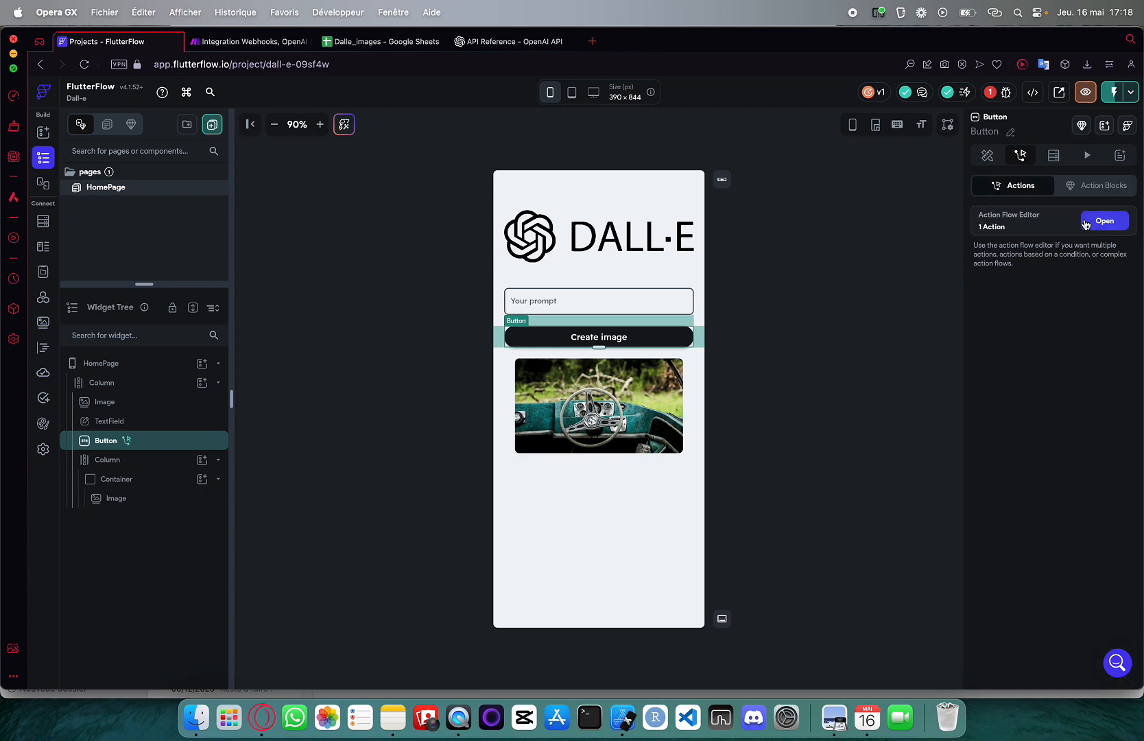
Delete the conditional action and point the backend call at the Make API
click(1086, 224)
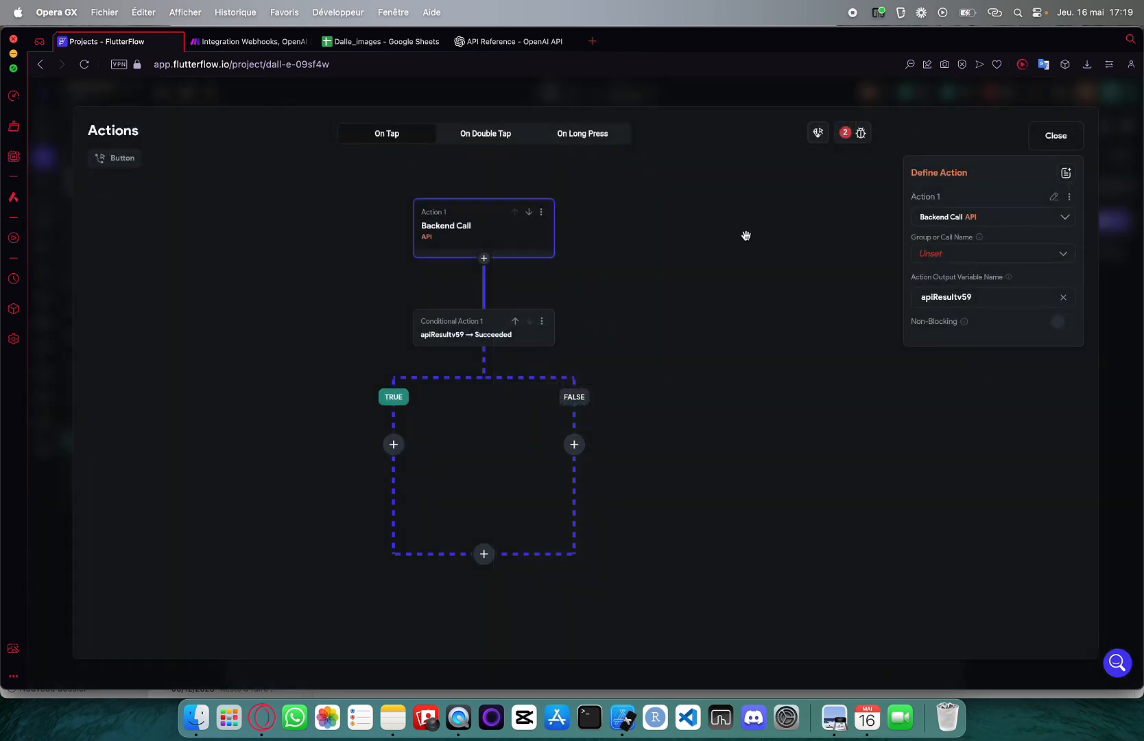
click(542, 322)
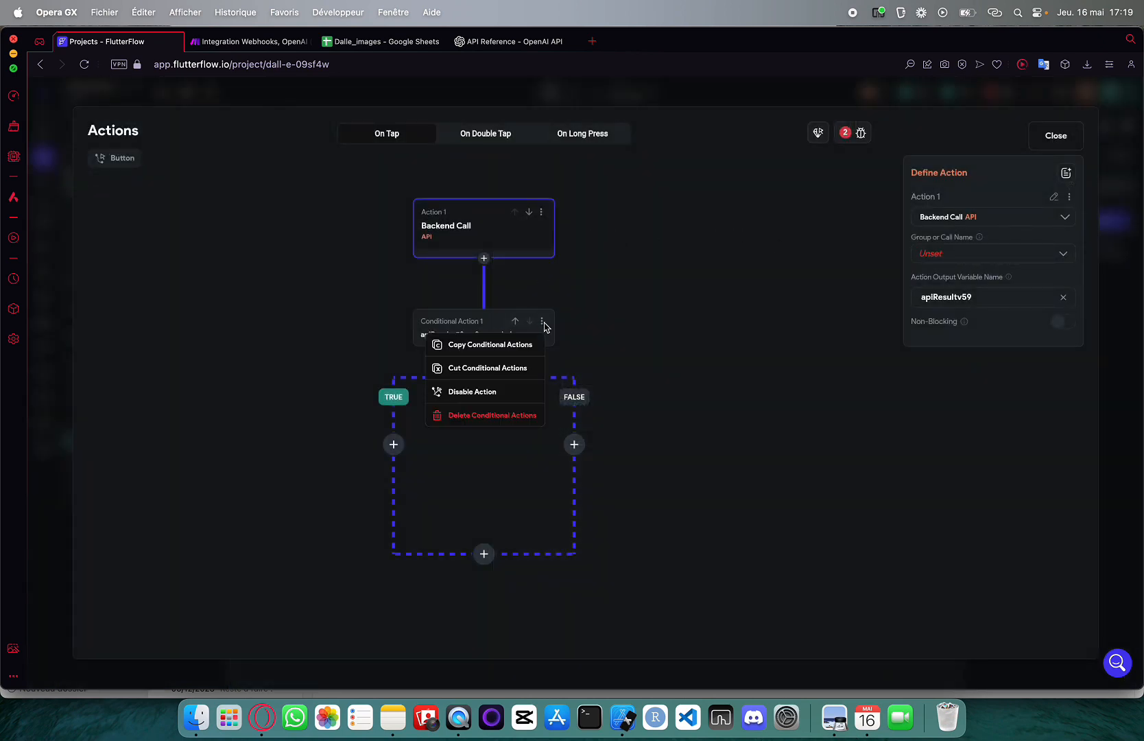
click(480, 415)
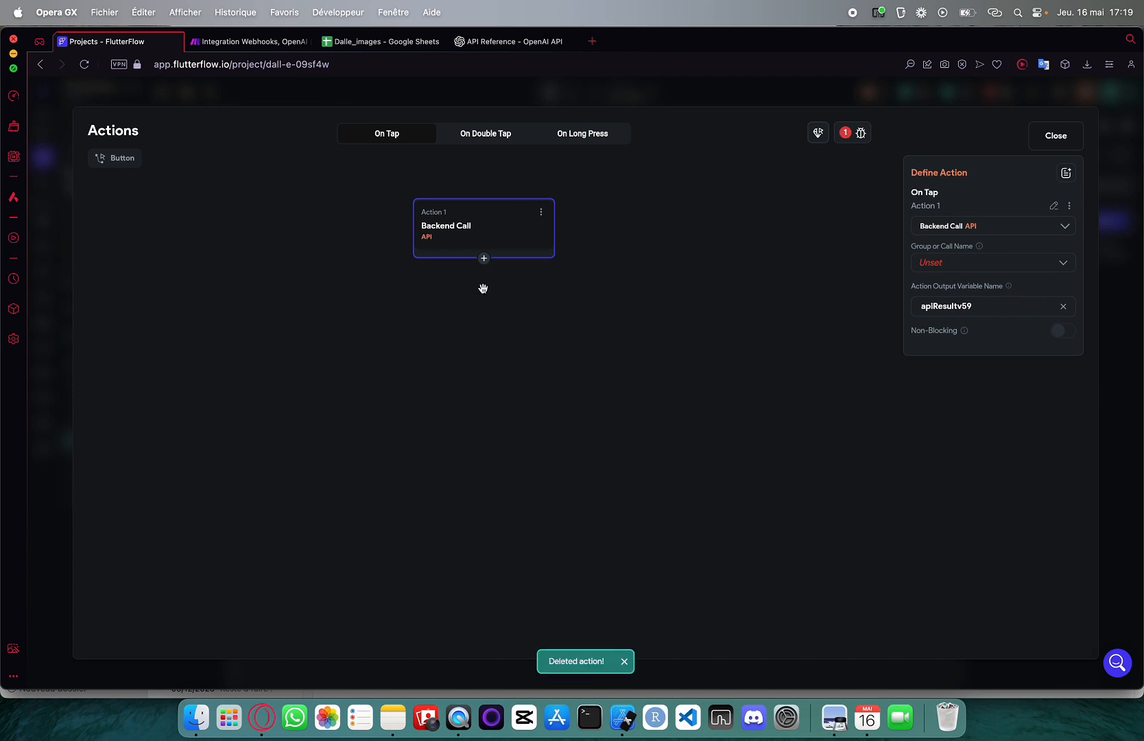
click(951, 262)
click(943, 271)
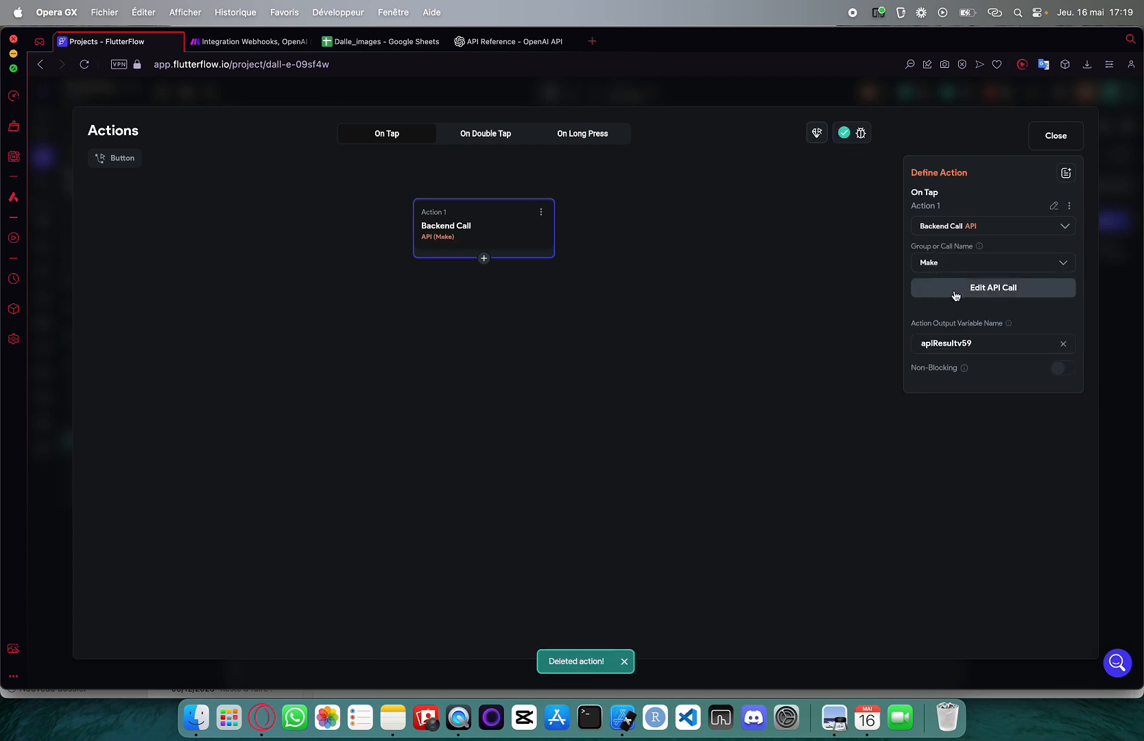
click(955, 288)
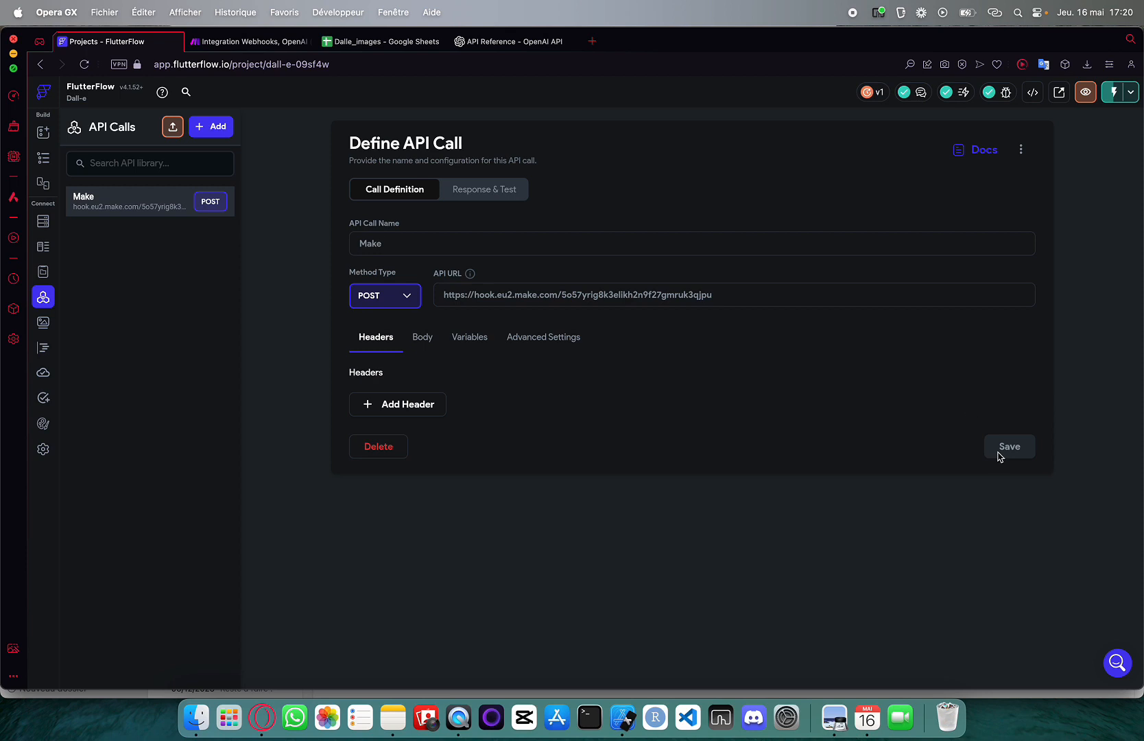
click(43, 158)
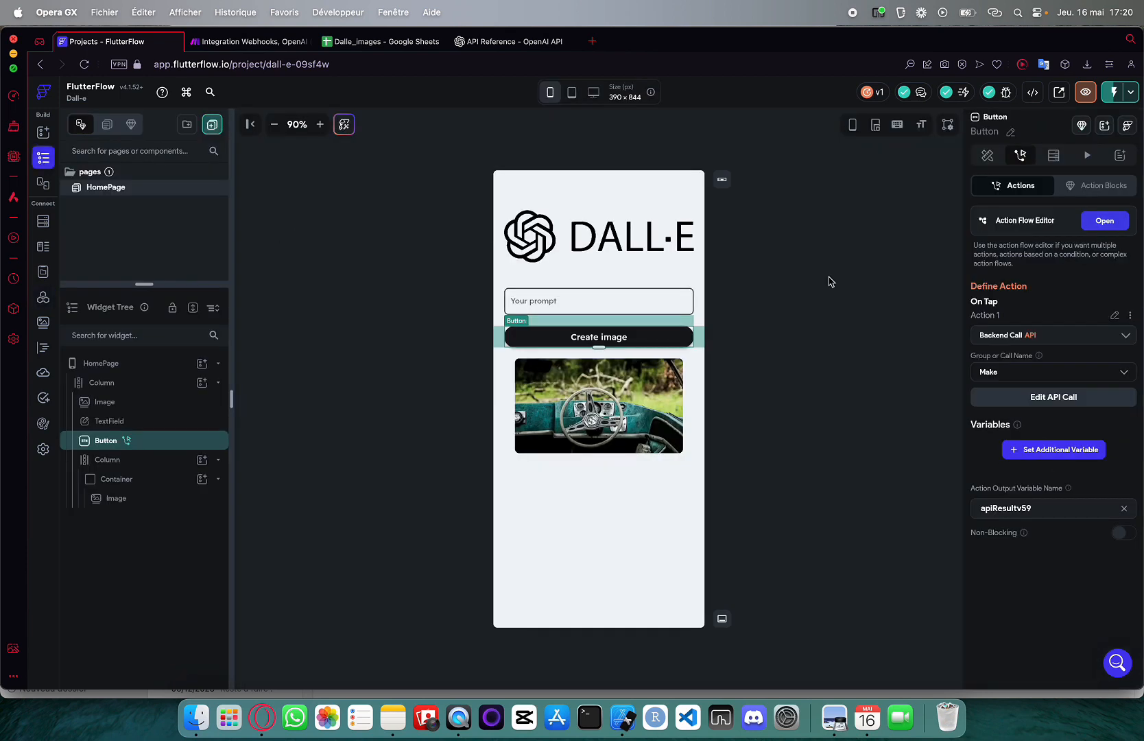
Add the 'prompt' variable to the button's Make API call
click(1030, 456)
click(1009, 501)
click(1011, 504)
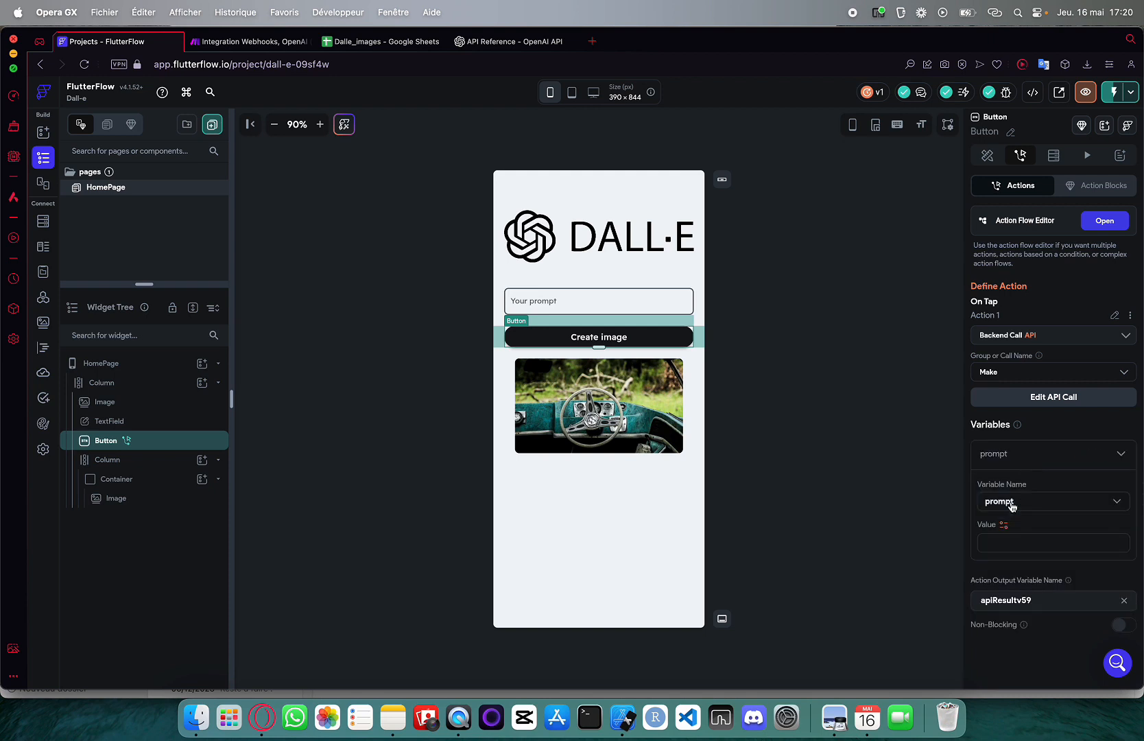
scroll(1012, 503, down, 1)
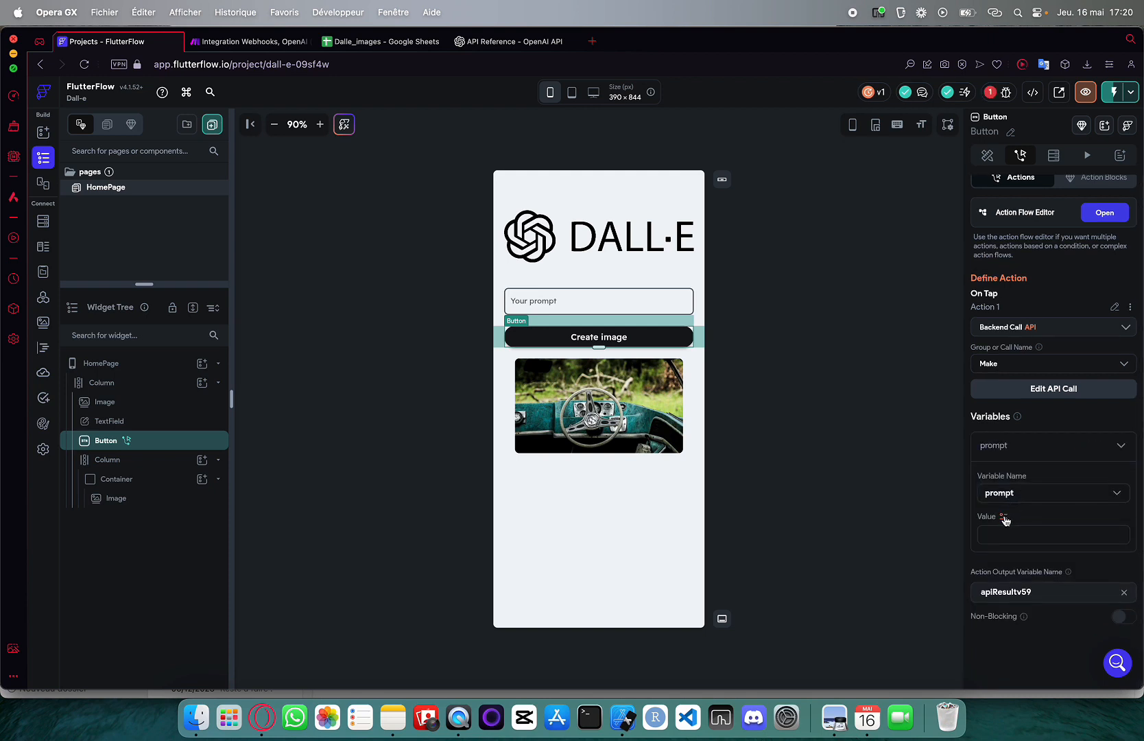
Set the prompt variable's value to Widget State > TextField (Your prompt)
click(561, 308)
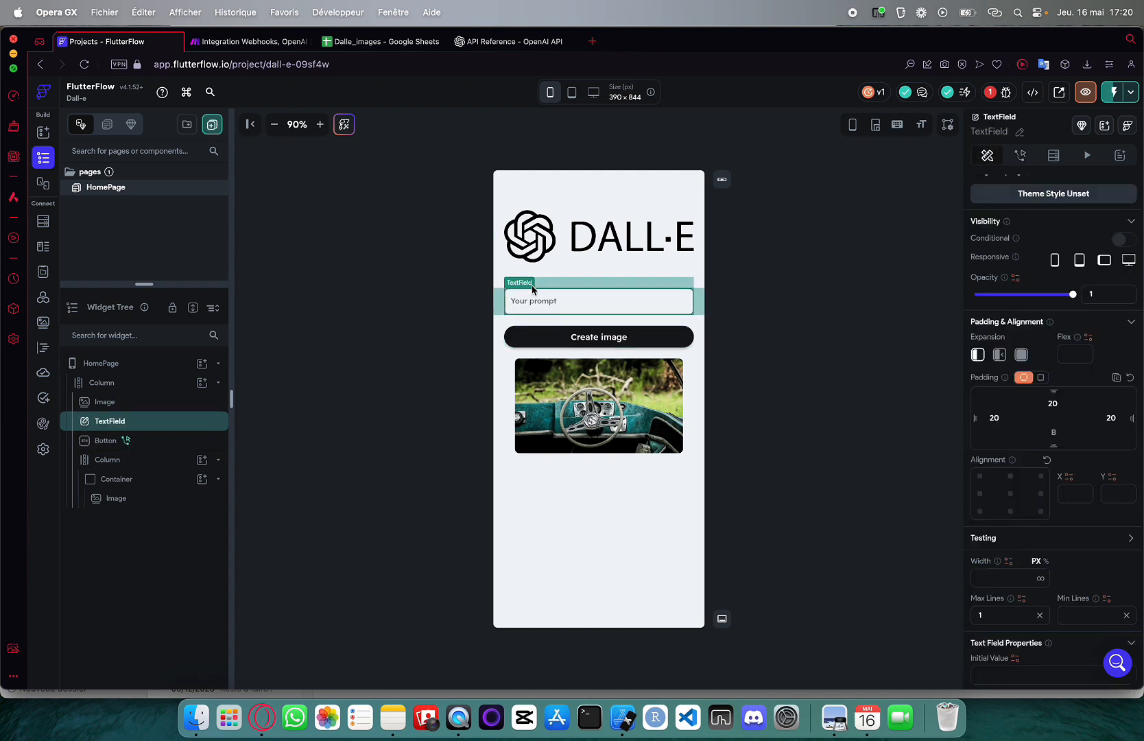
click(686, 341)
click(1003, 516)
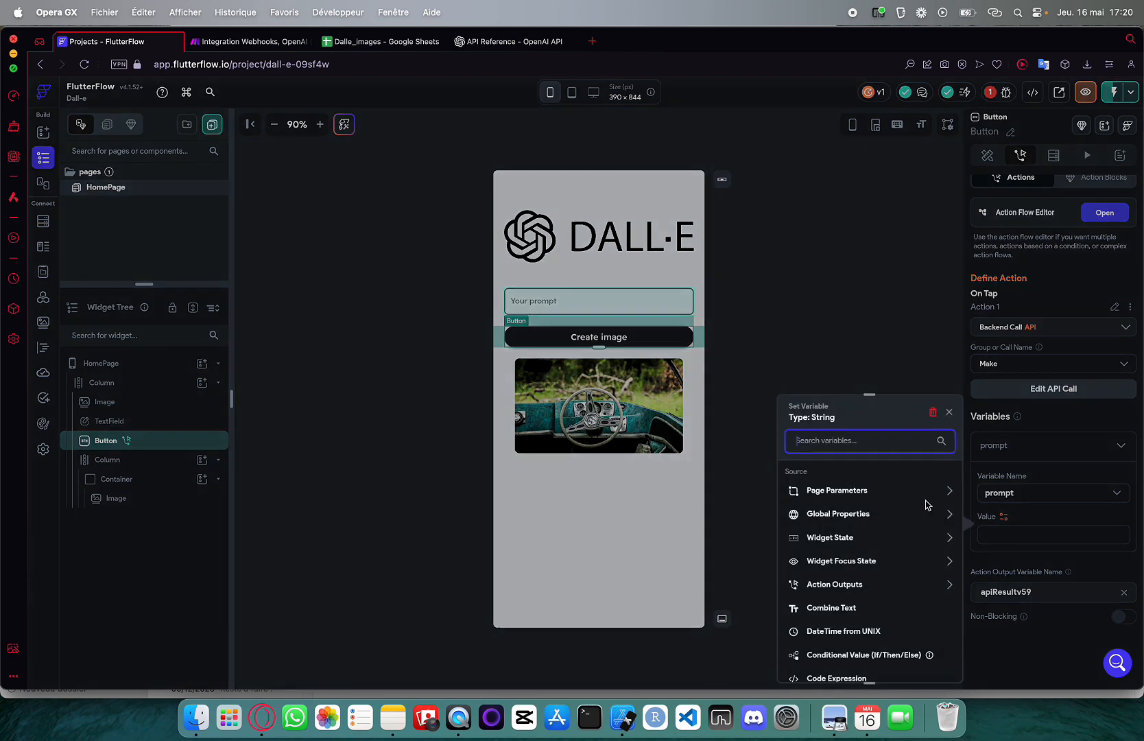
scroll(837, 480, down, 2)
click(838, 477)
scroll(838, 478, down, 1)
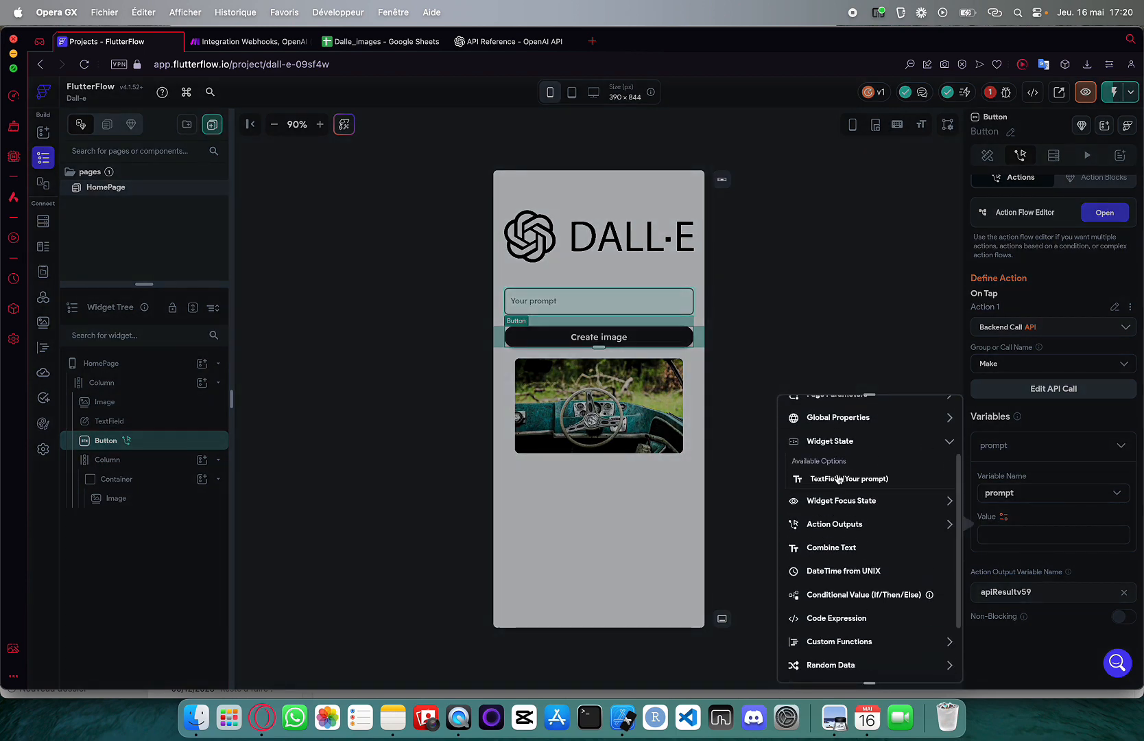
click(838, 476)
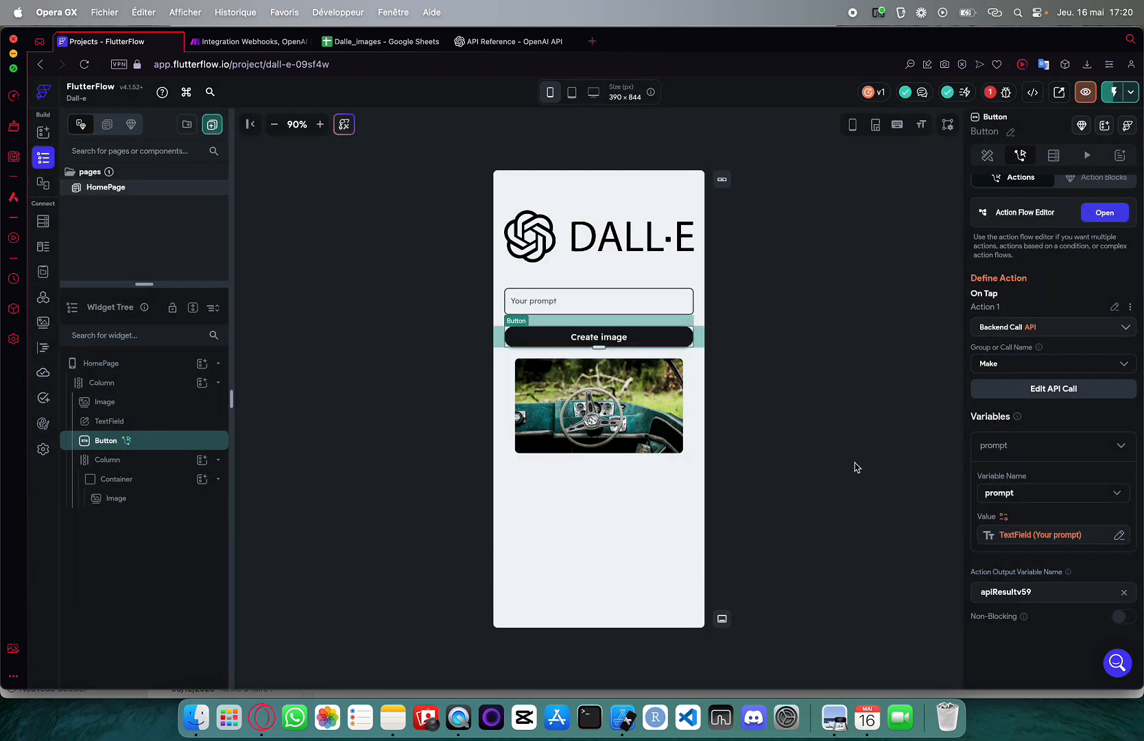
click(856, 466)
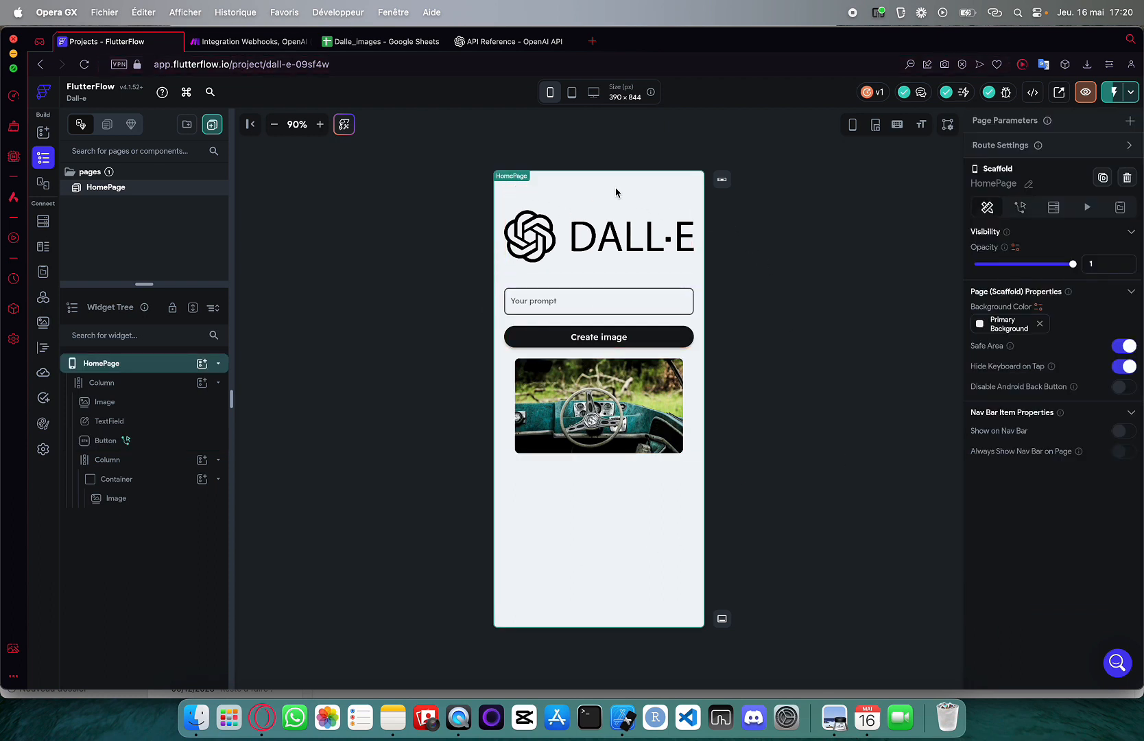
click(252, 42)
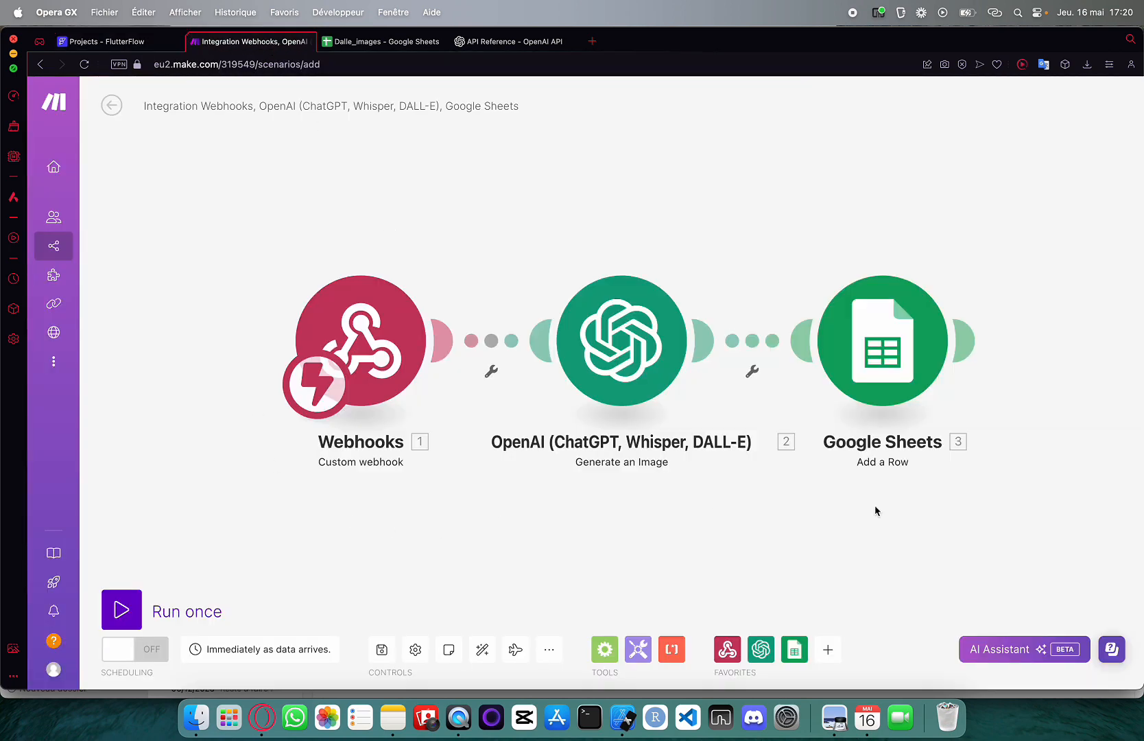
Run the Make scenario once, then submit 'un chat sur la tour eiffel' via Create image in Test Mode
click(122, 609)
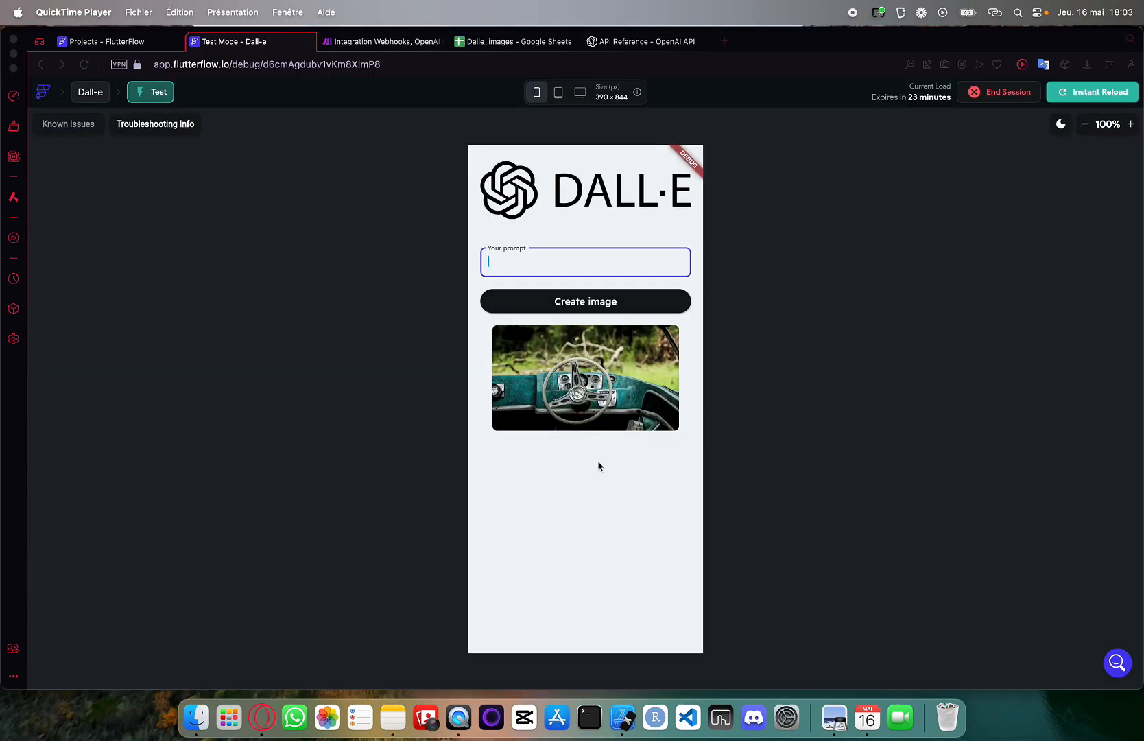
click(580, 469)
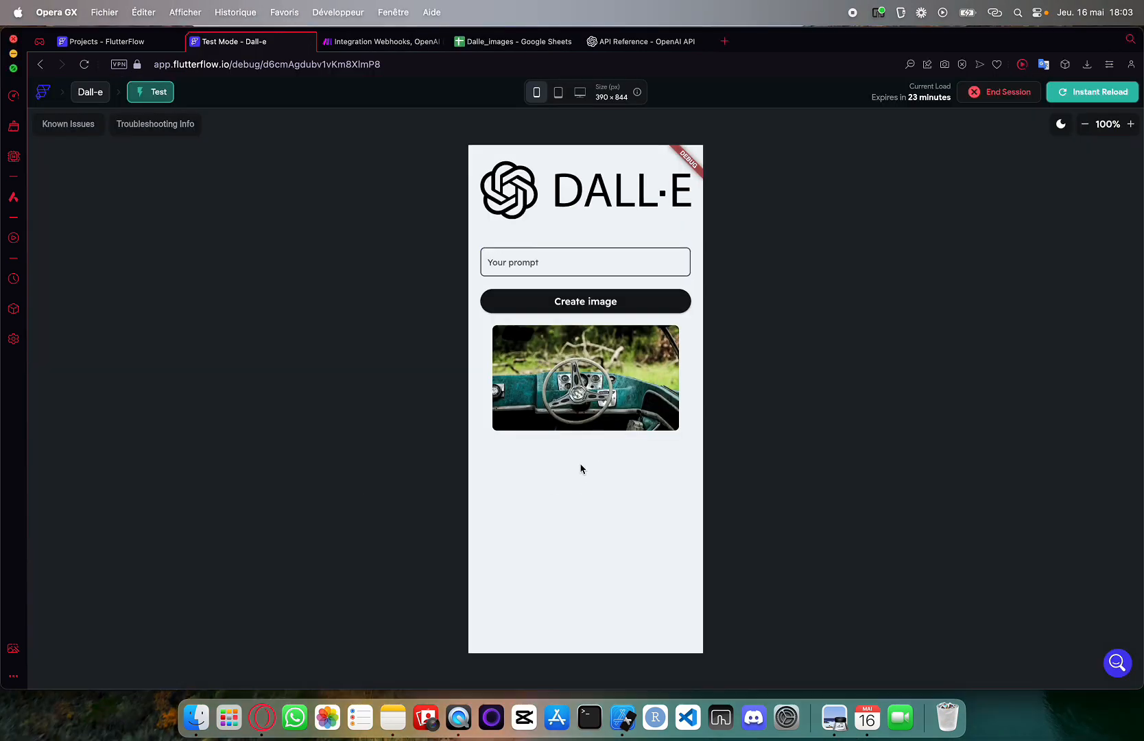
click(535, 249)
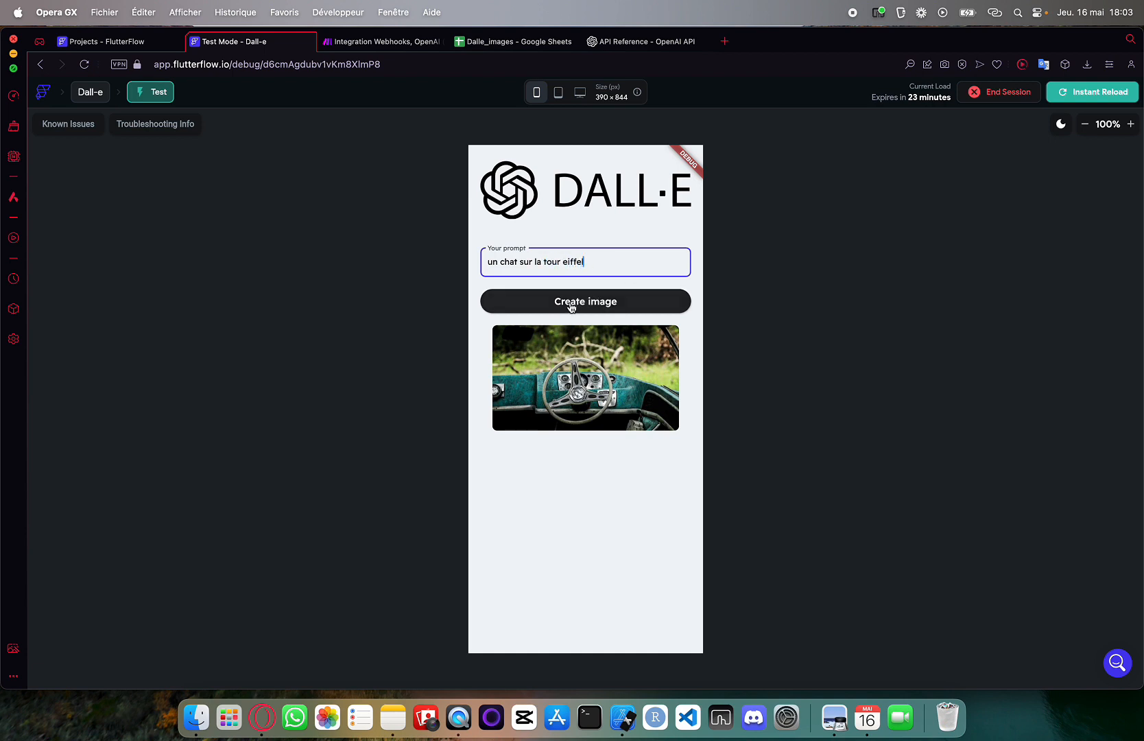
click(506, 304)
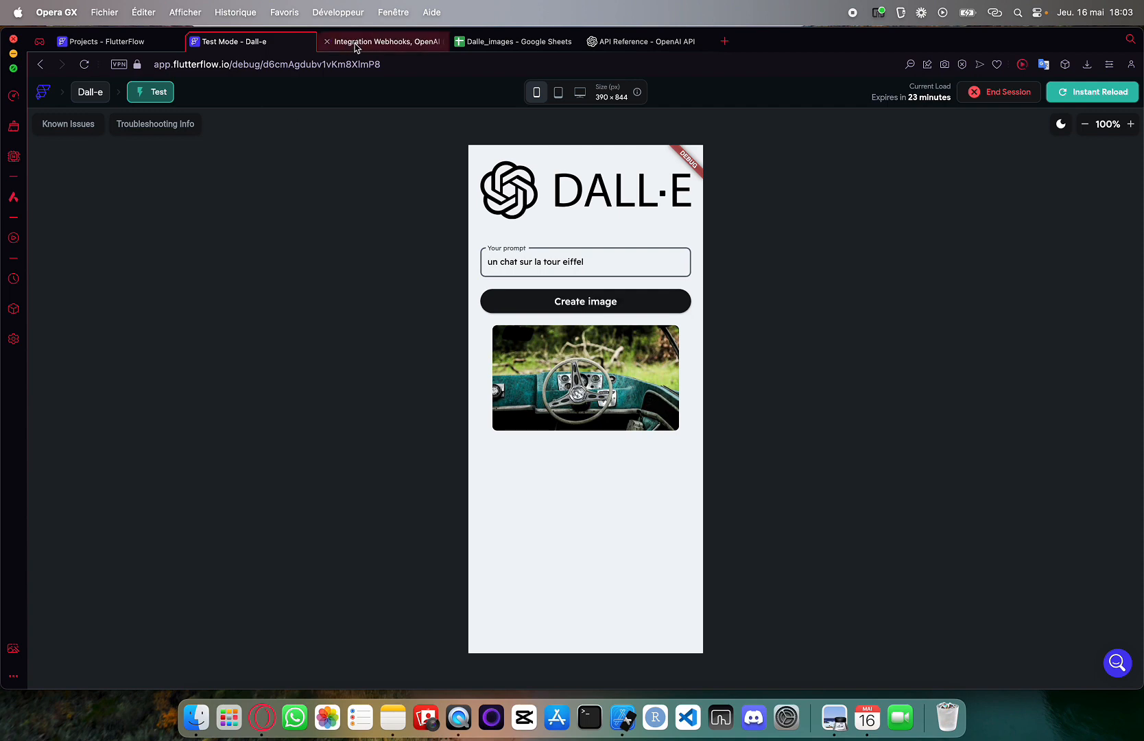
click(355, 45)
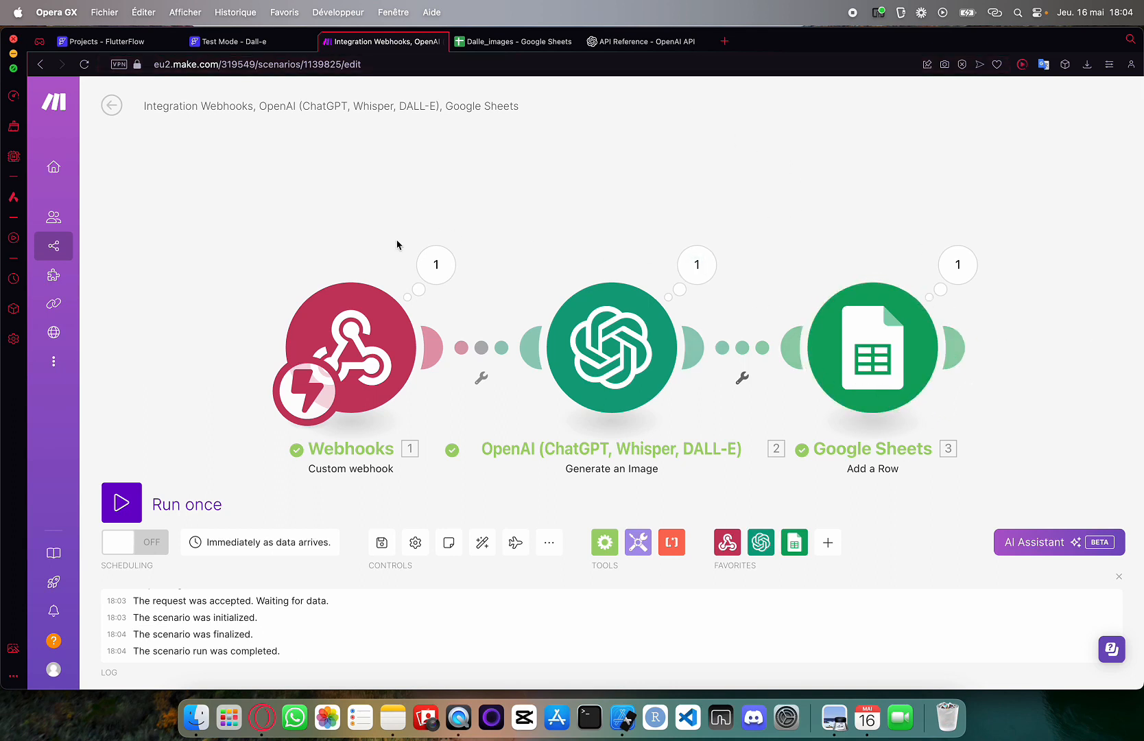
Open the image URL in Dalle_images cell A1, then return to the Make tab
click(507, 43)
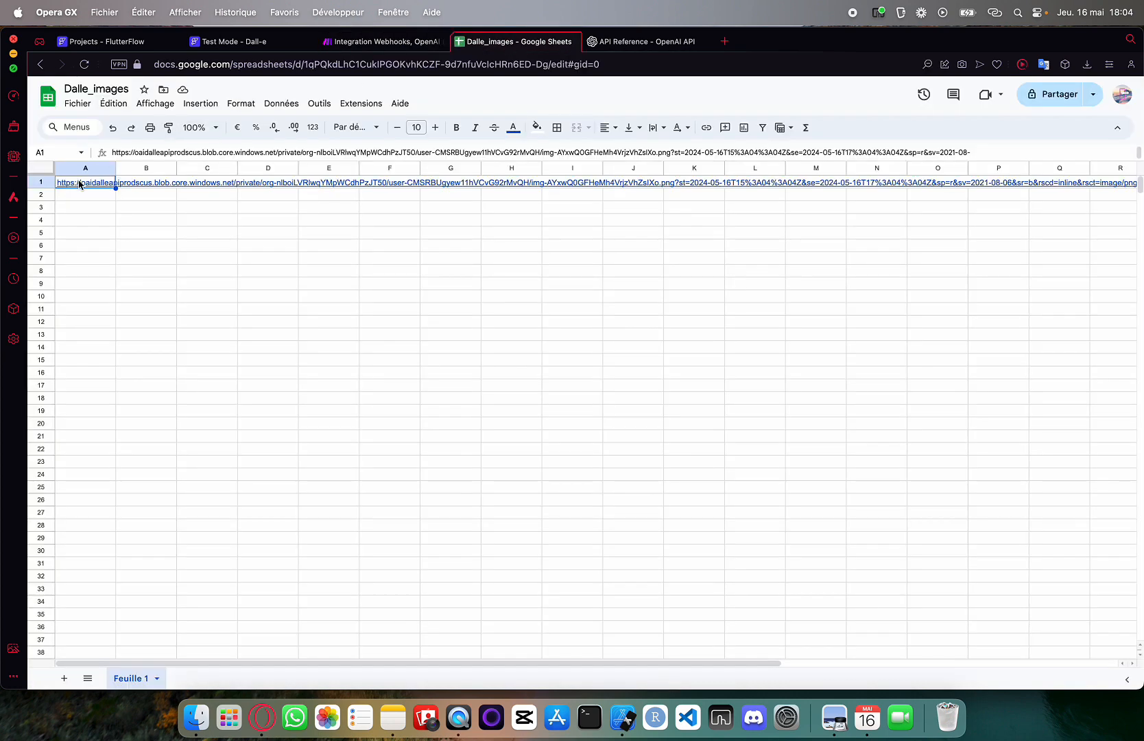
mouse_move(83, 185)
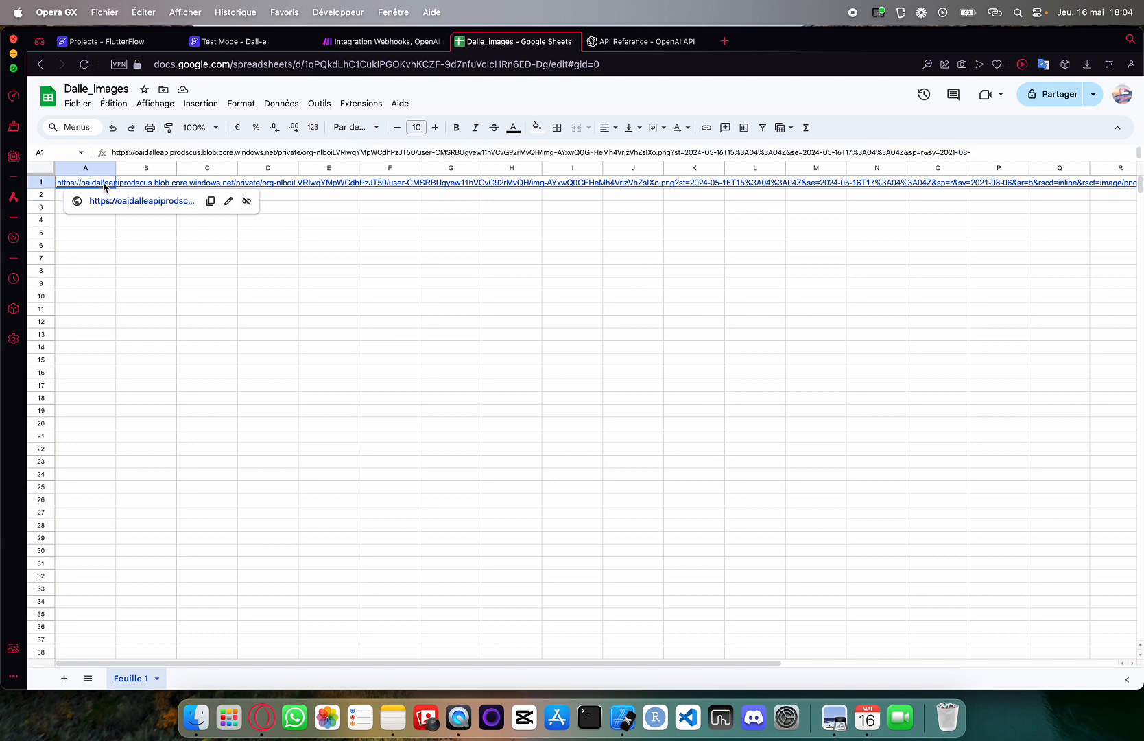
click(116, 200)
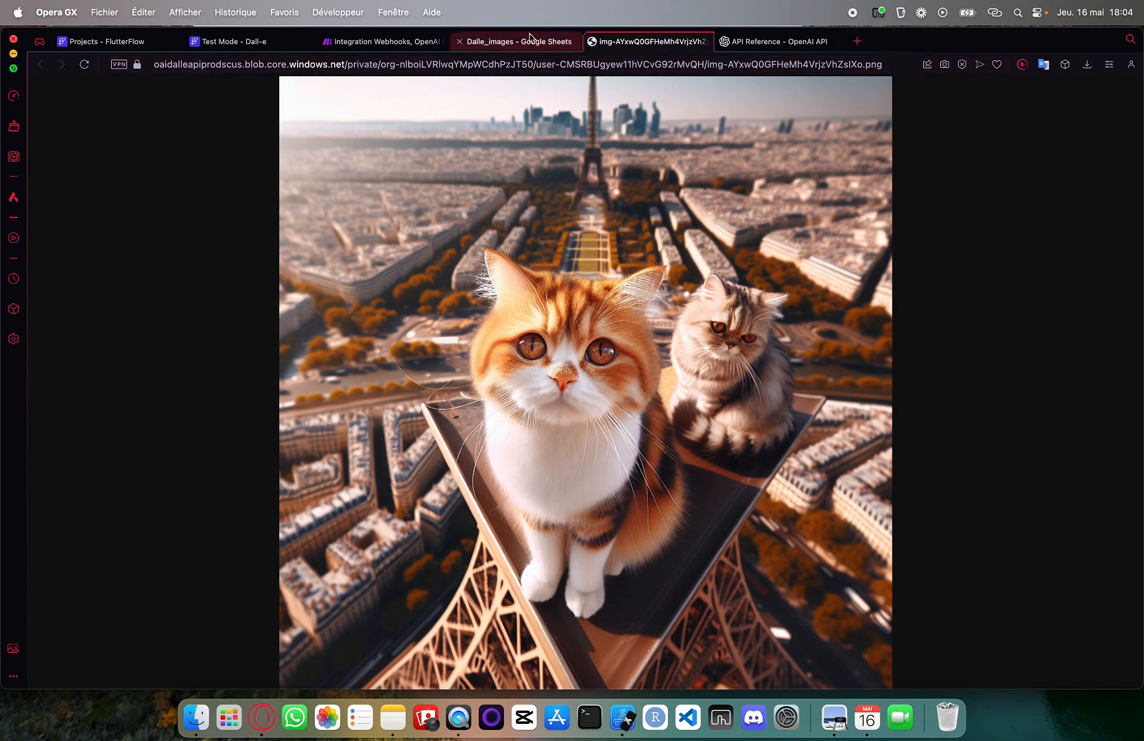
click(370, 43)
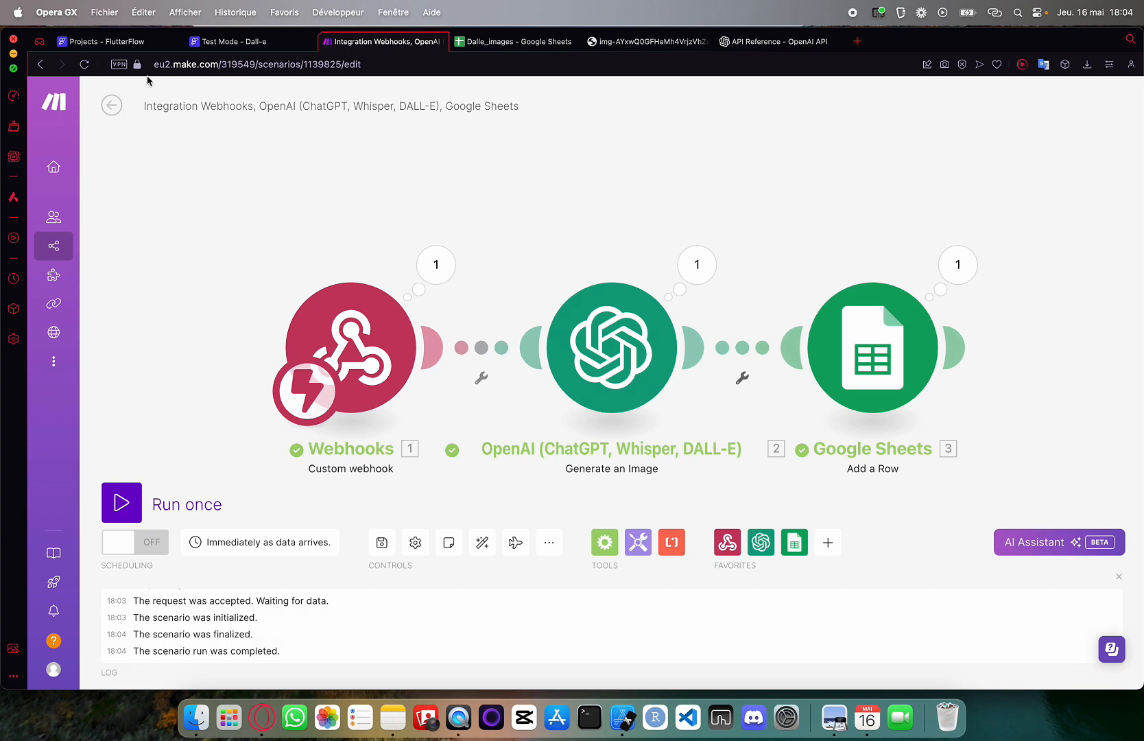
Review the Your prompt text field and the Create image button's Backend Call to Make
click(113, 42)
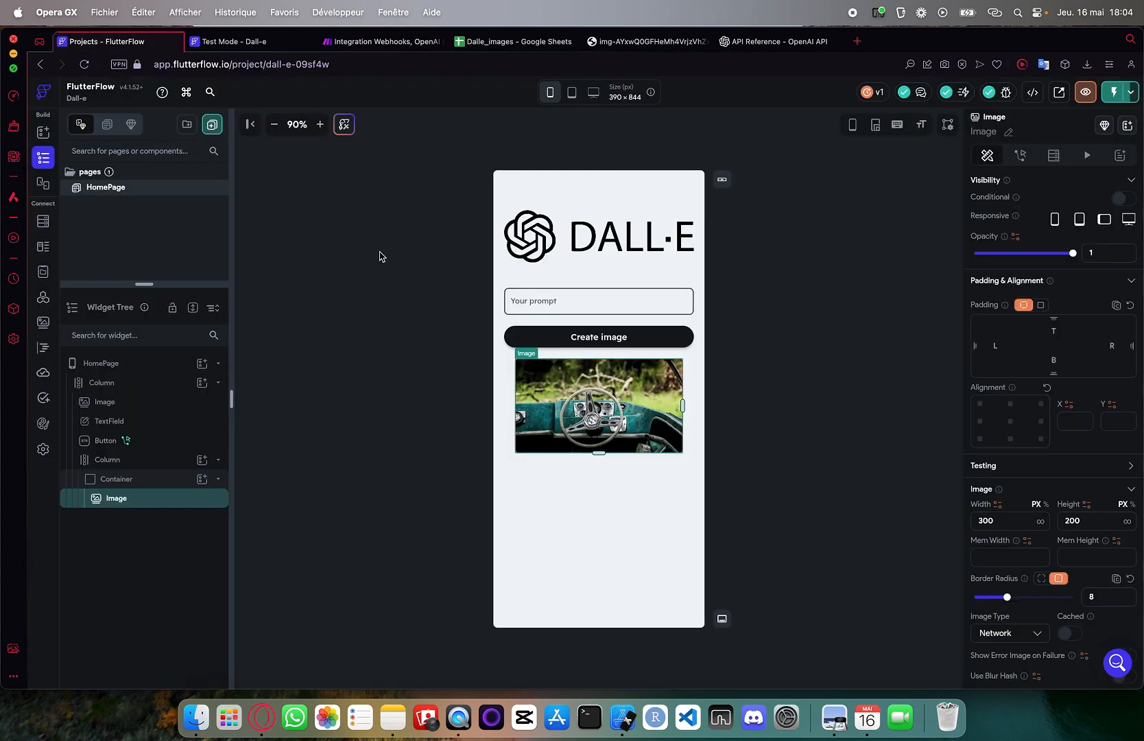
click(572, 312)
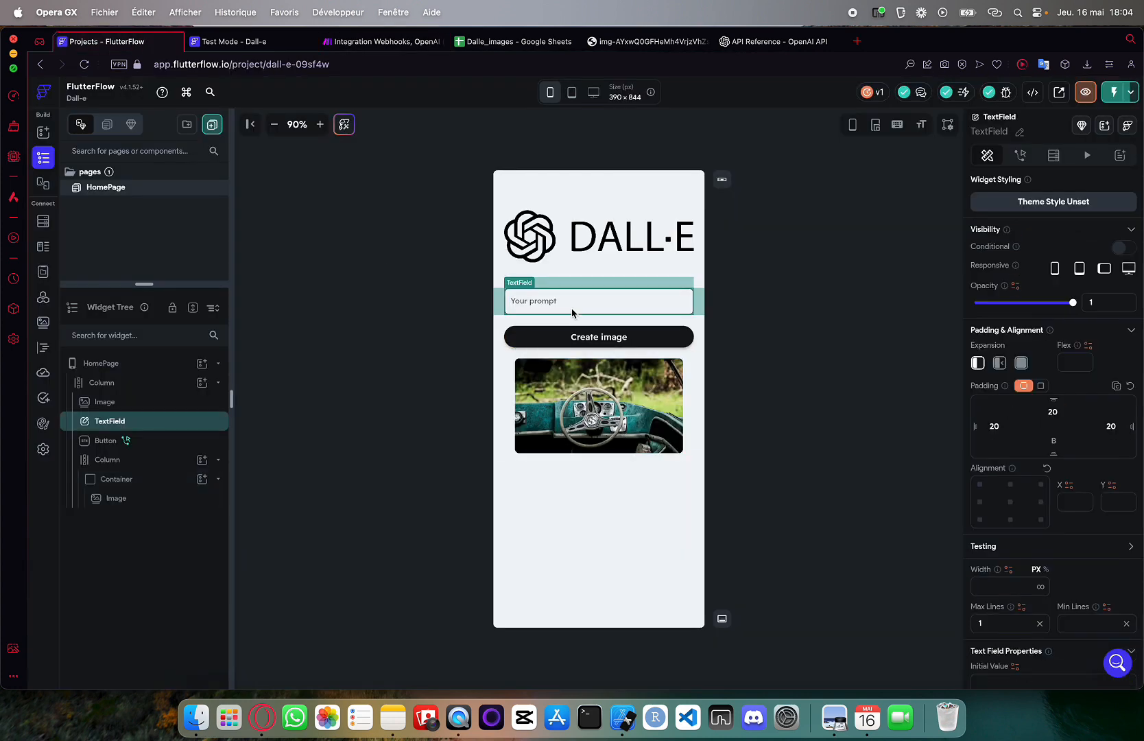
click(529, 337)
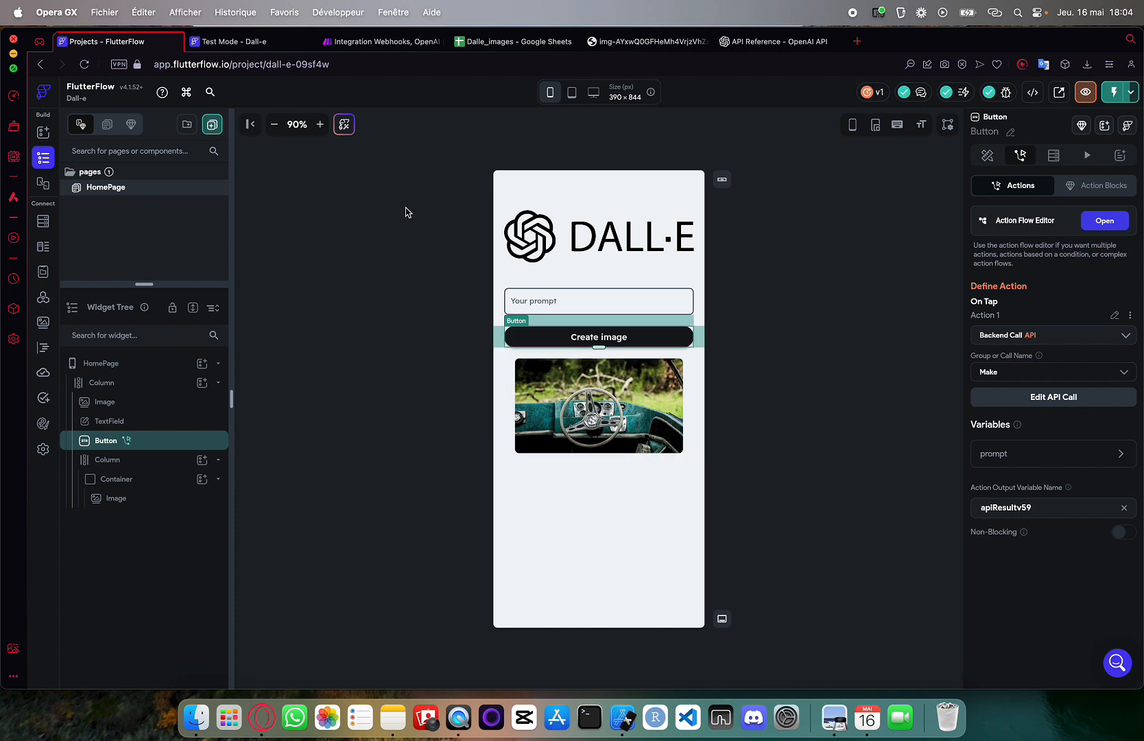
Check the image URL in cell A1 of the Dalle_images sheet, then open Test Mode
click(381, 41)
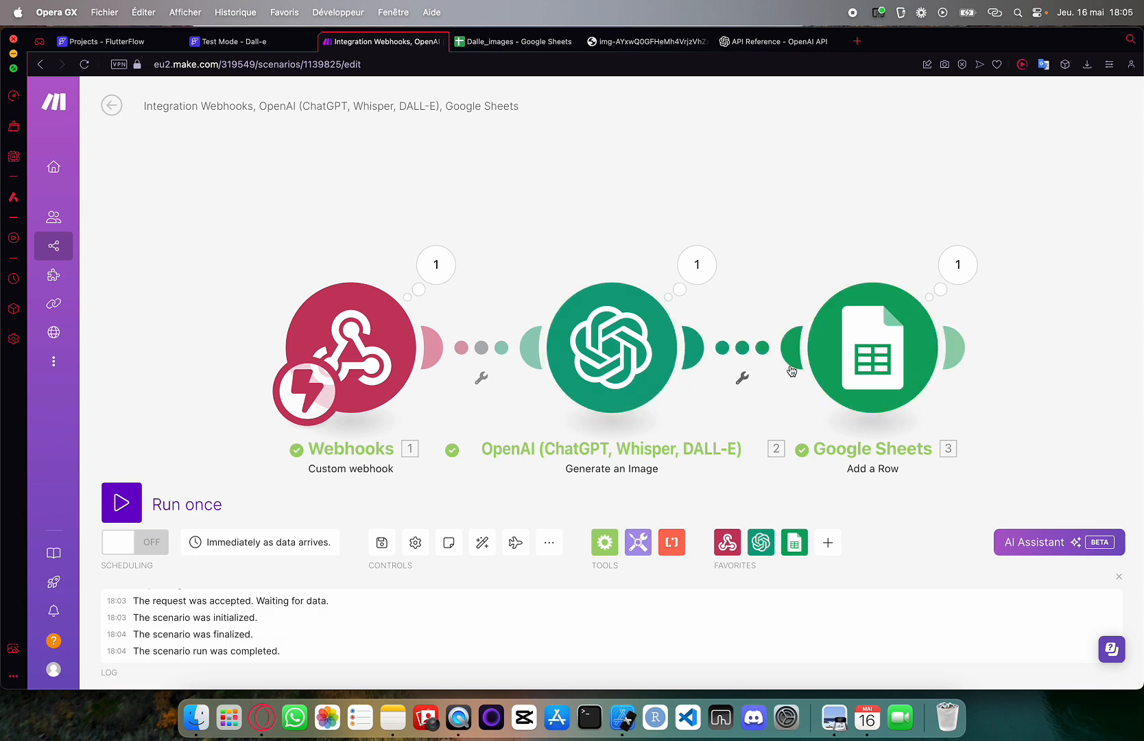
click(507, 47)
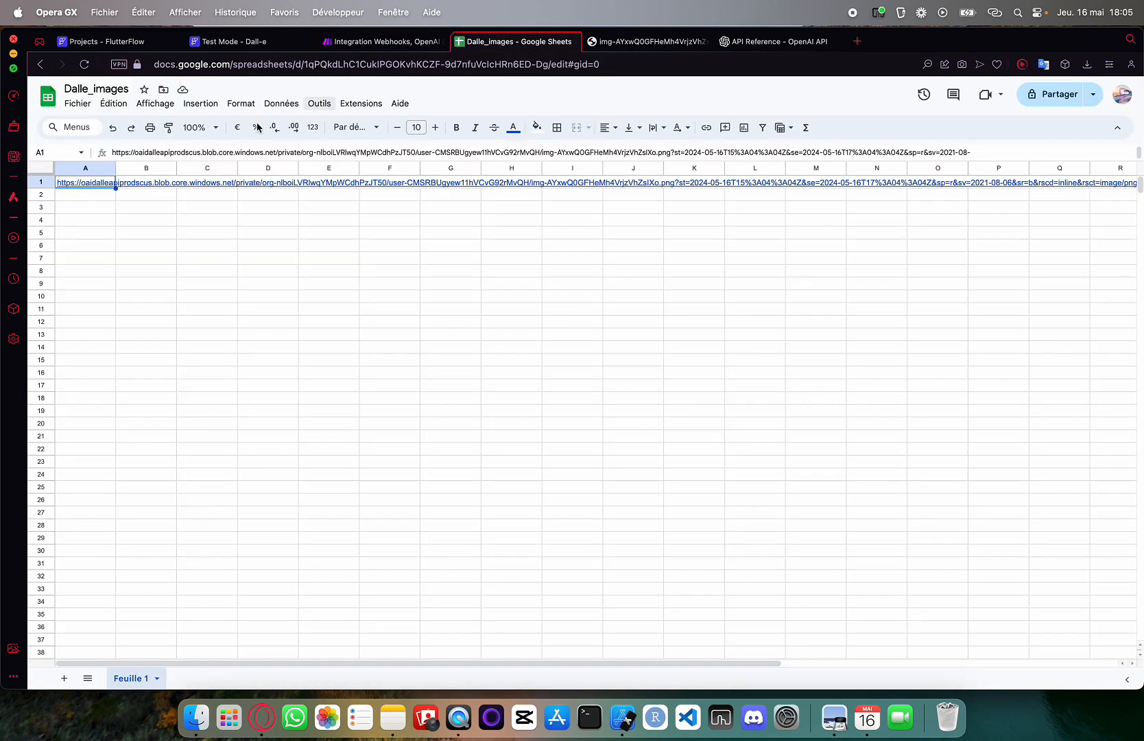
drag(90, 183, 90, 233)
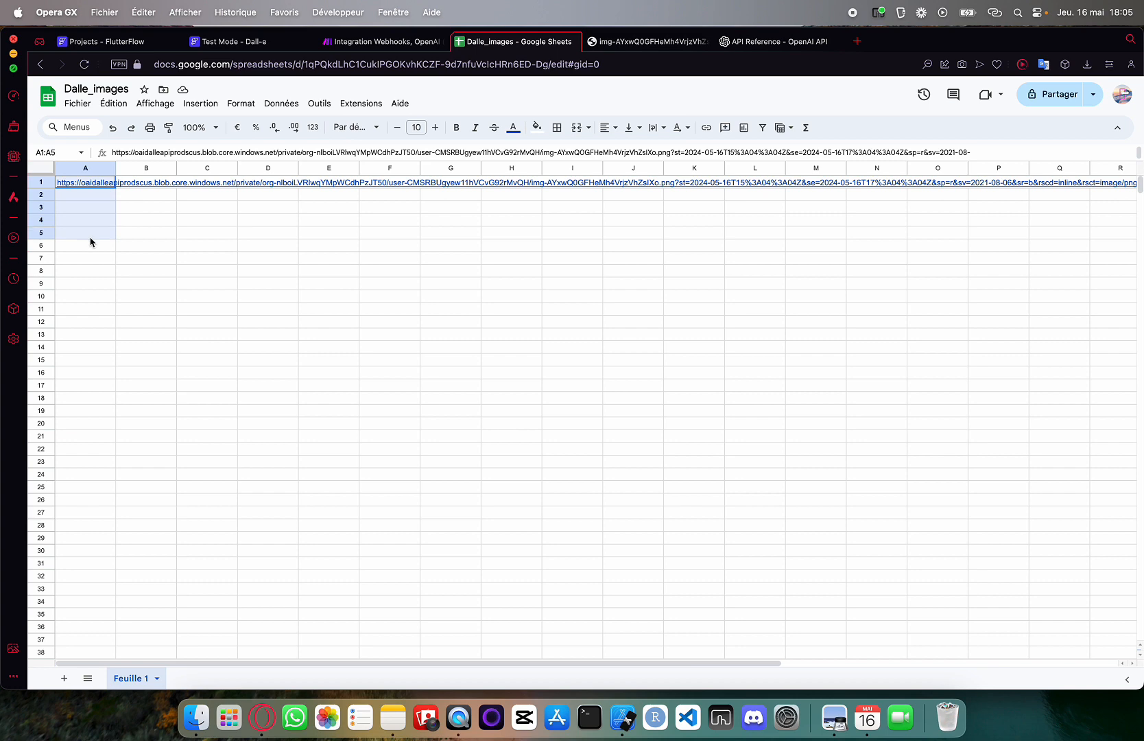
click(88, 186)
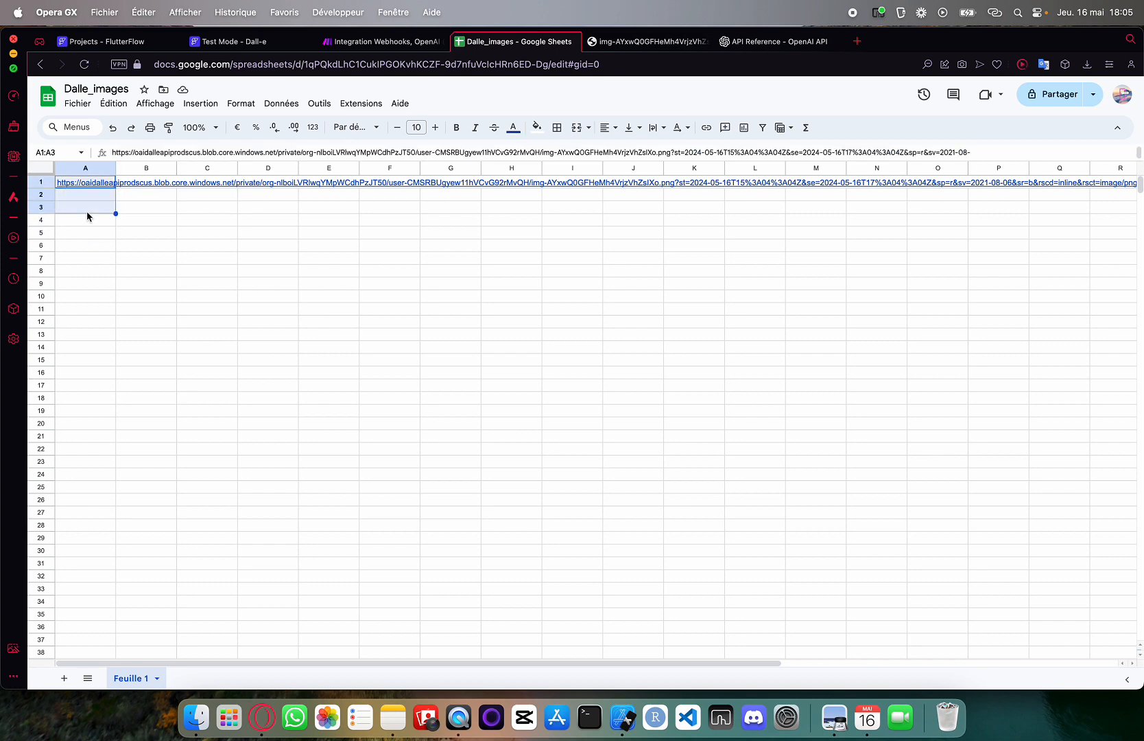
click(103, 41)
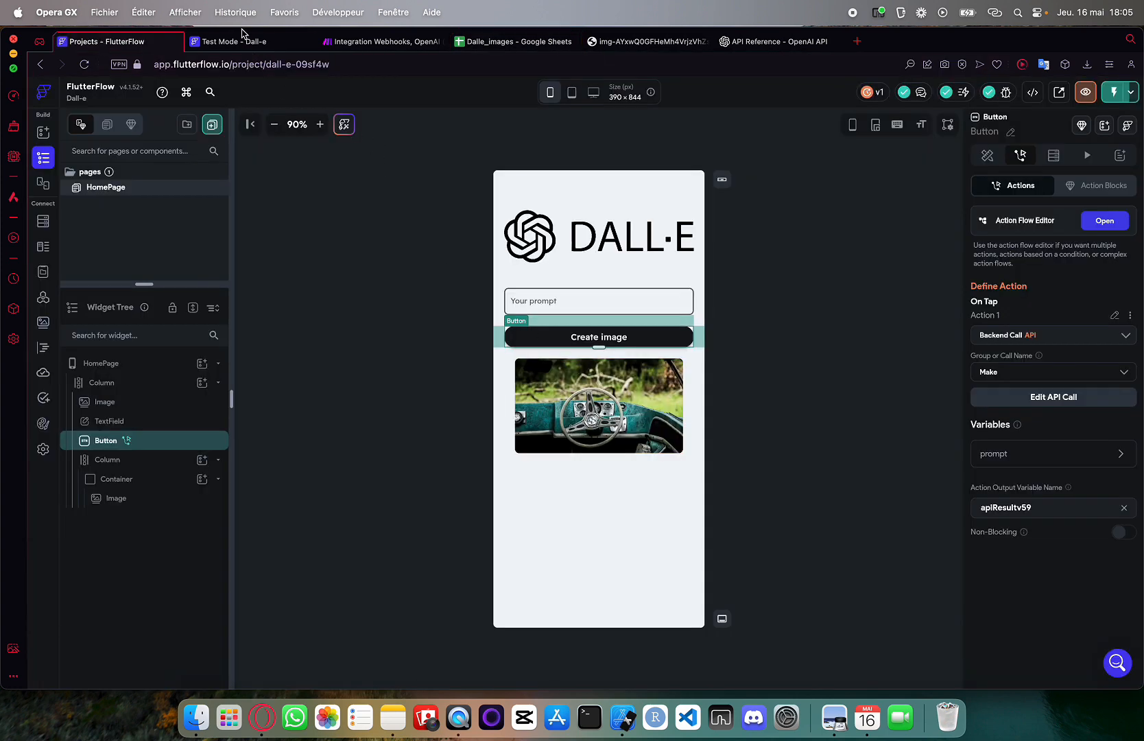
click(246, 41)
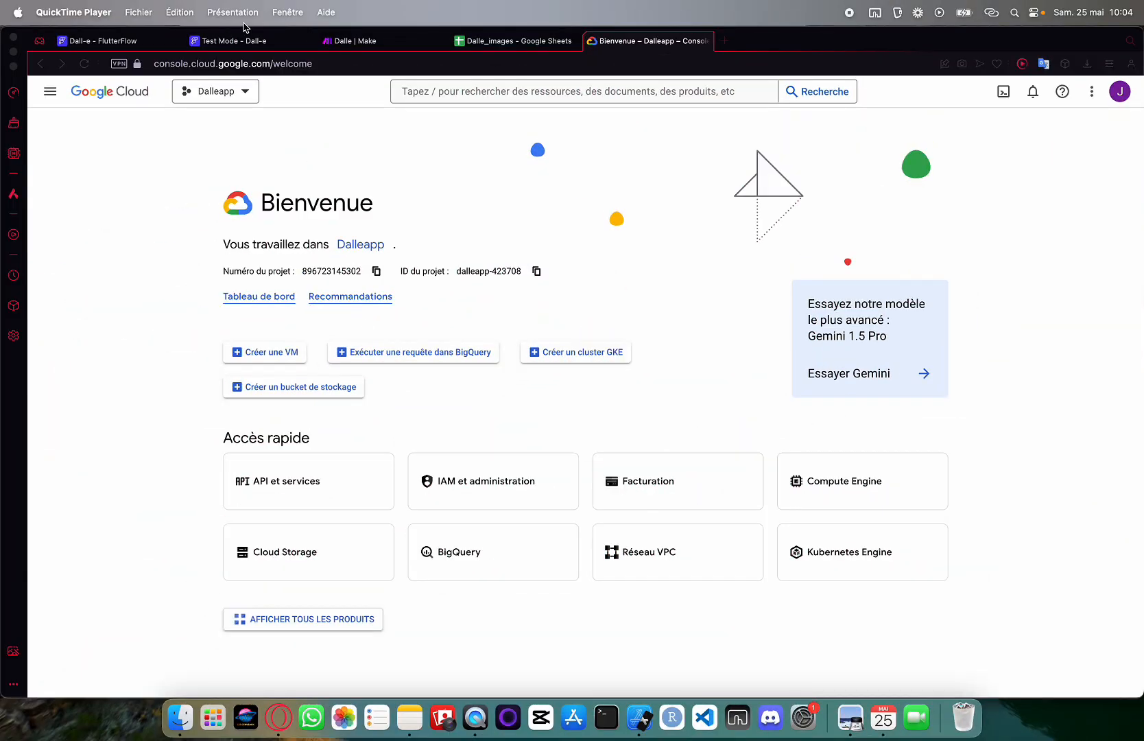
Glance at the Test Mode preview, then check the Dalleapp project in Google Cloud Console
click(246, 40)
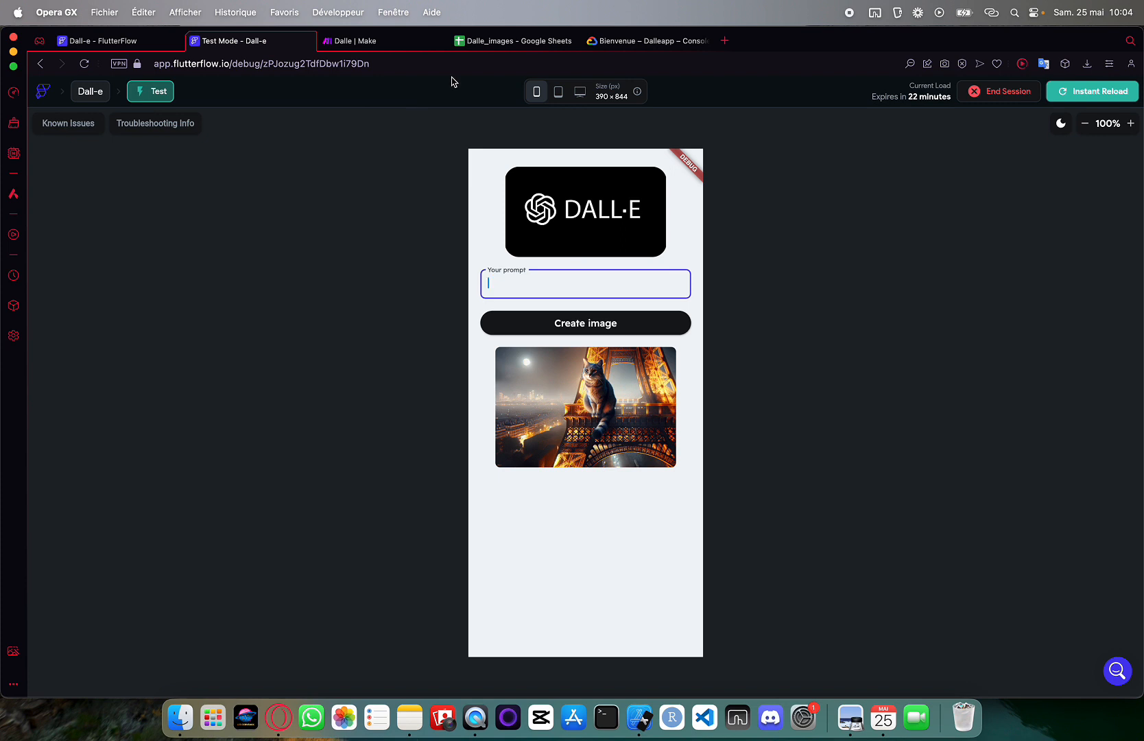
click(630, 42)
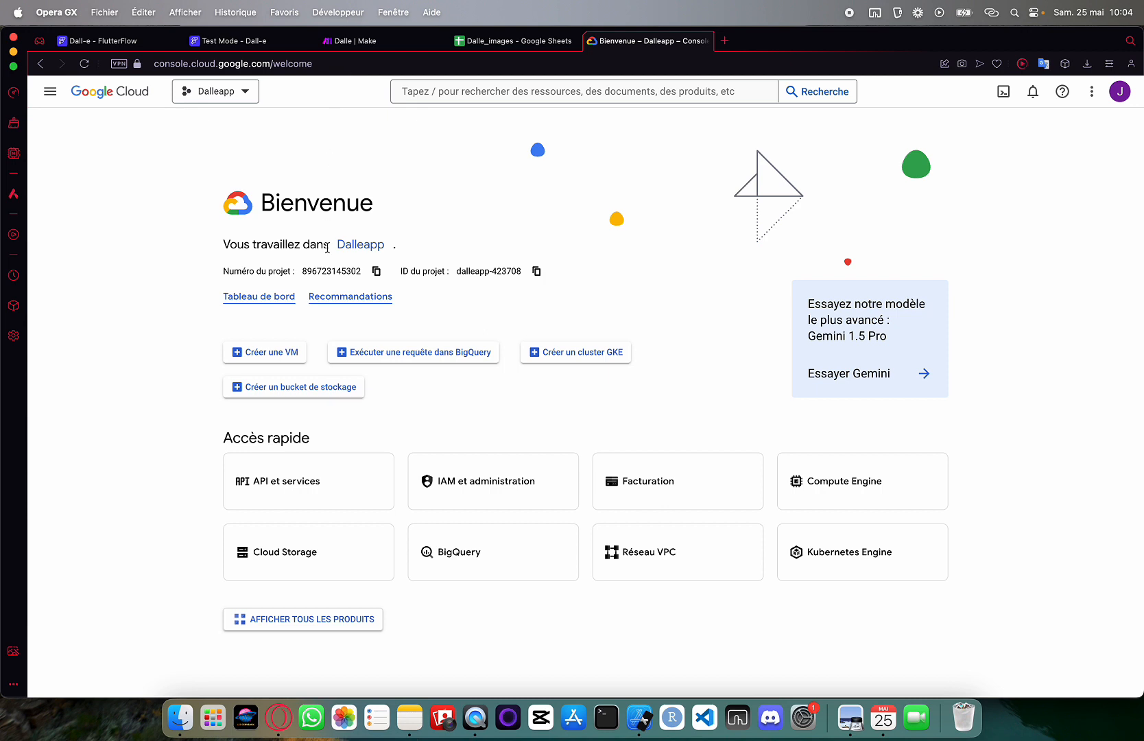
click(241, 97)
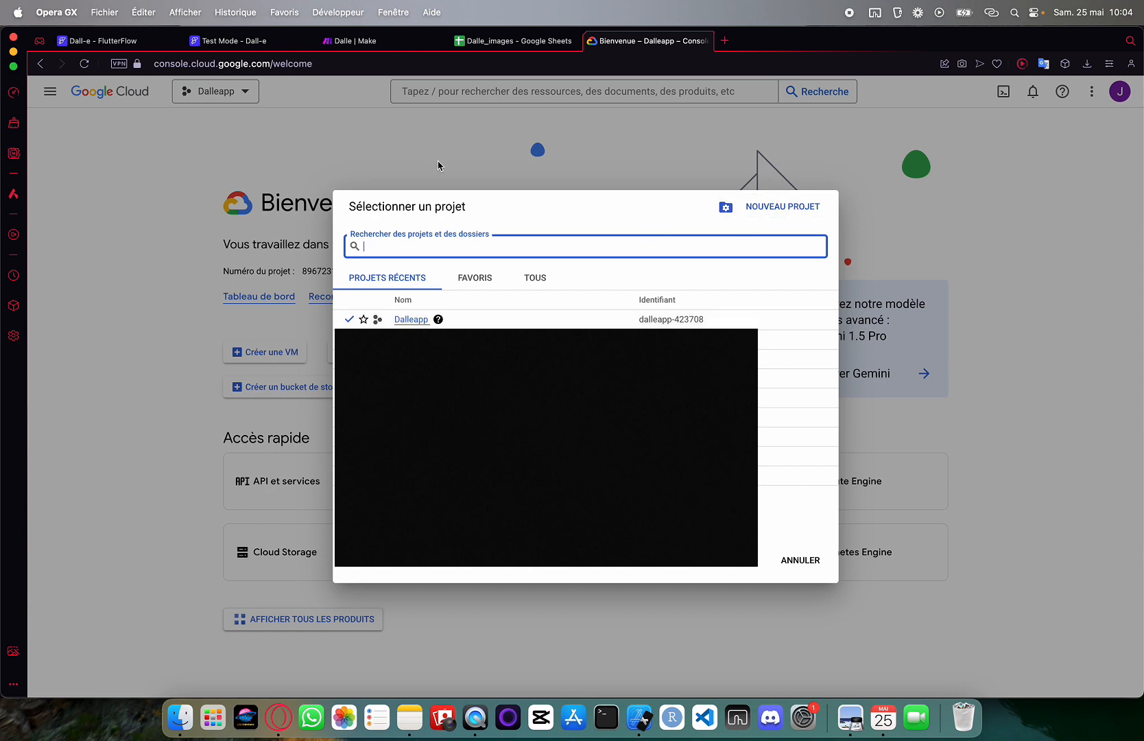
click(800, 560)
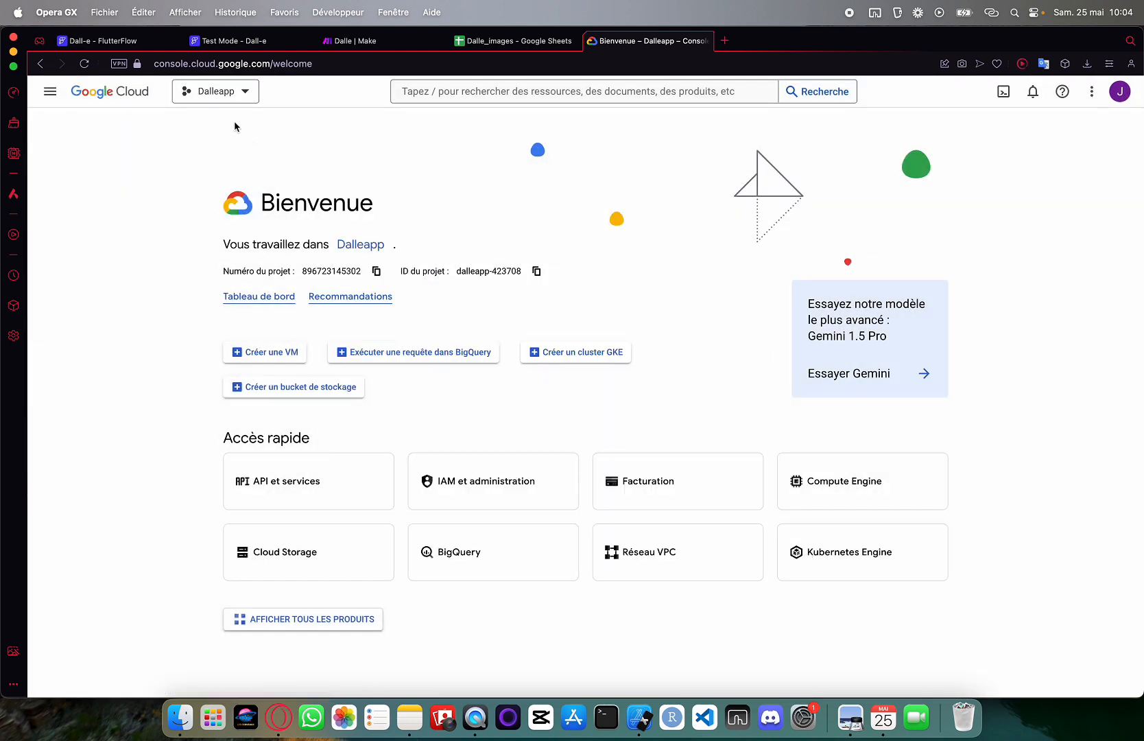
text(google sheets)
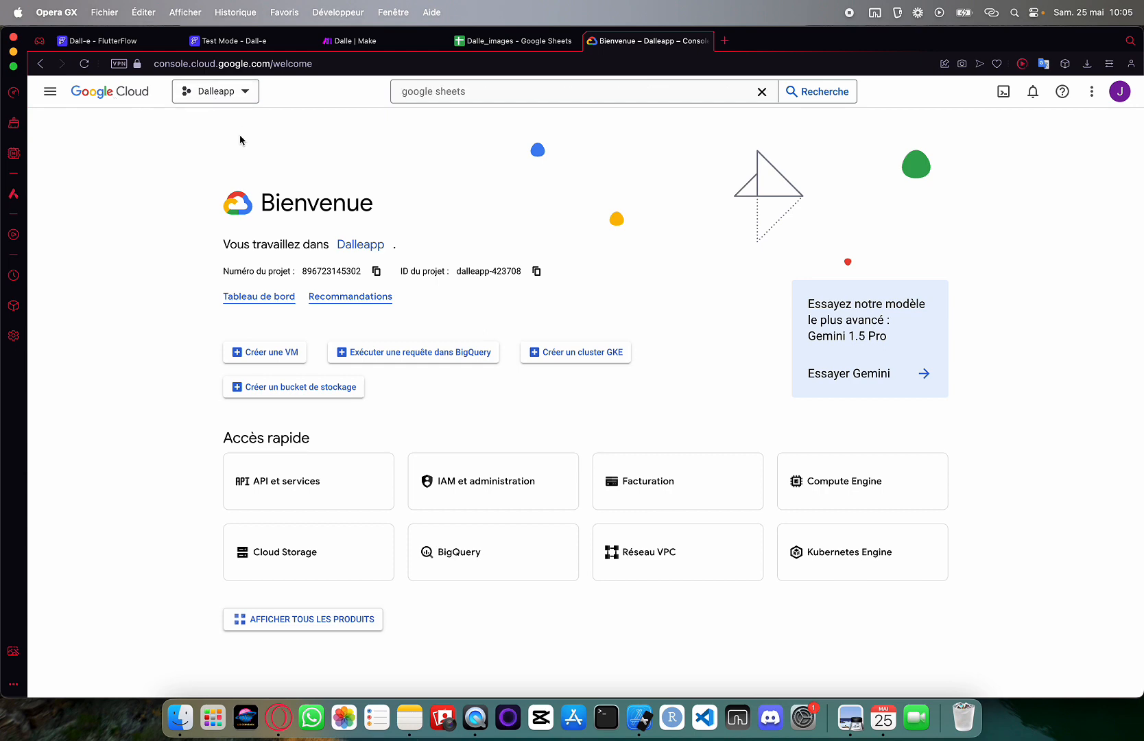
Confirm Google Sheets API is enabled via the API library, then return to the APIs overview
click(49, 92)
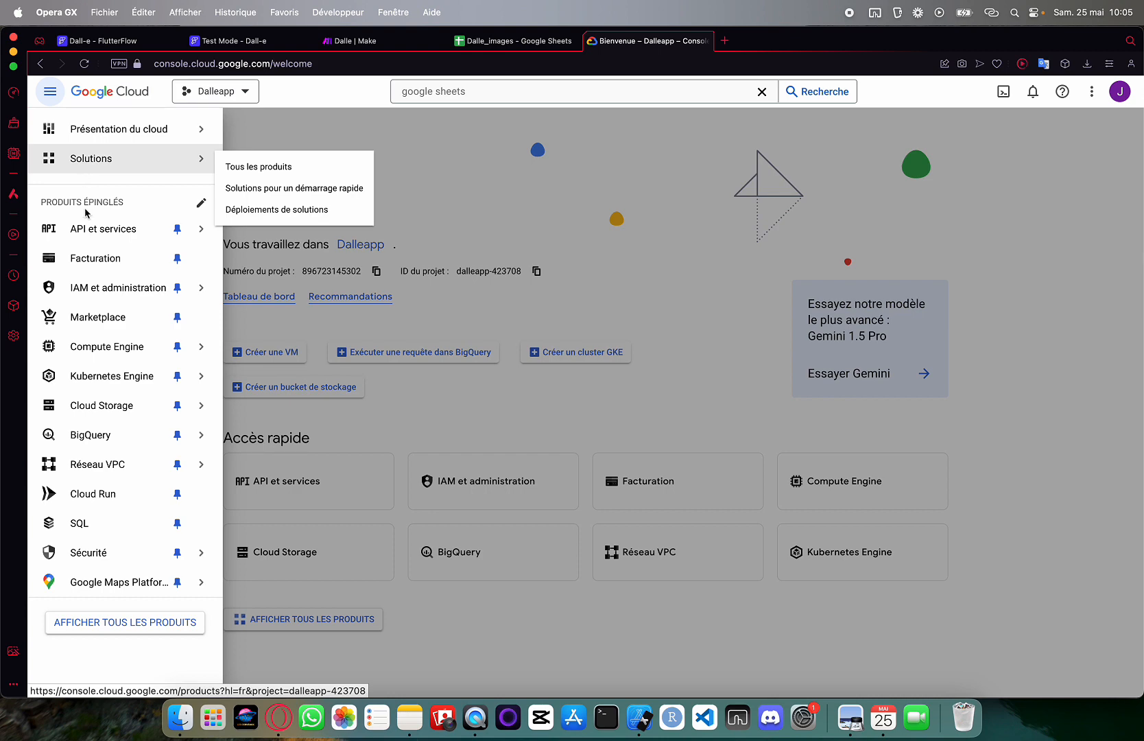
mouse_move(86, 224)
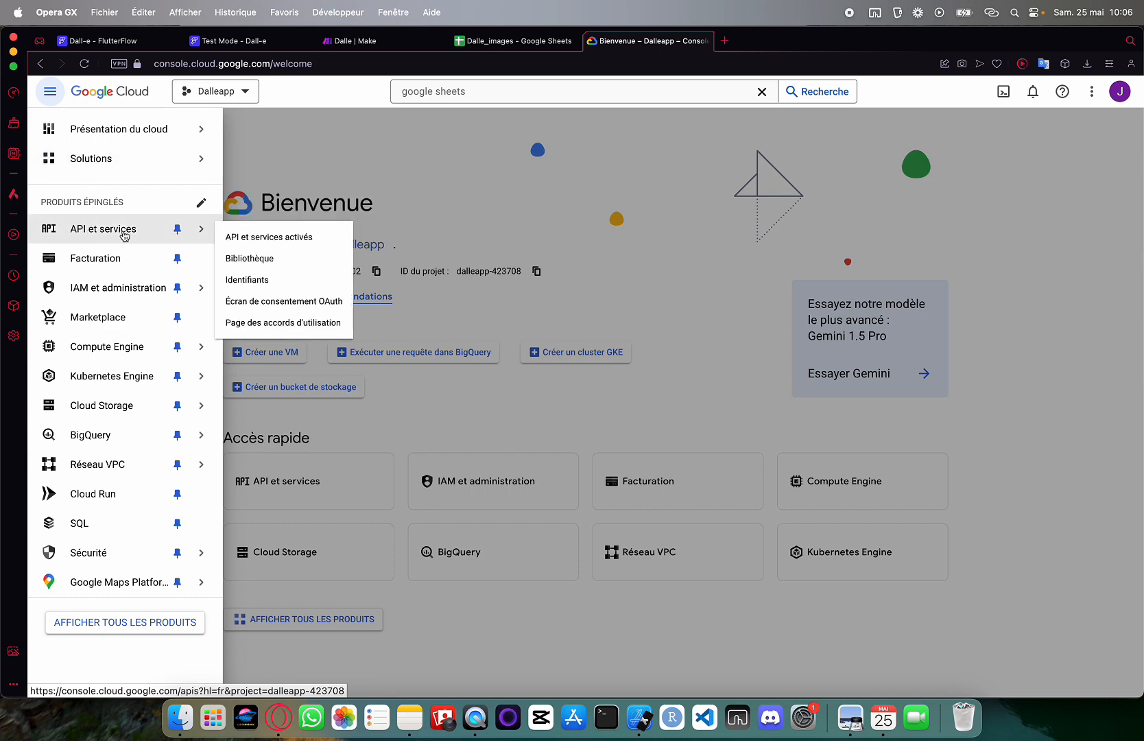
click(241, 257)
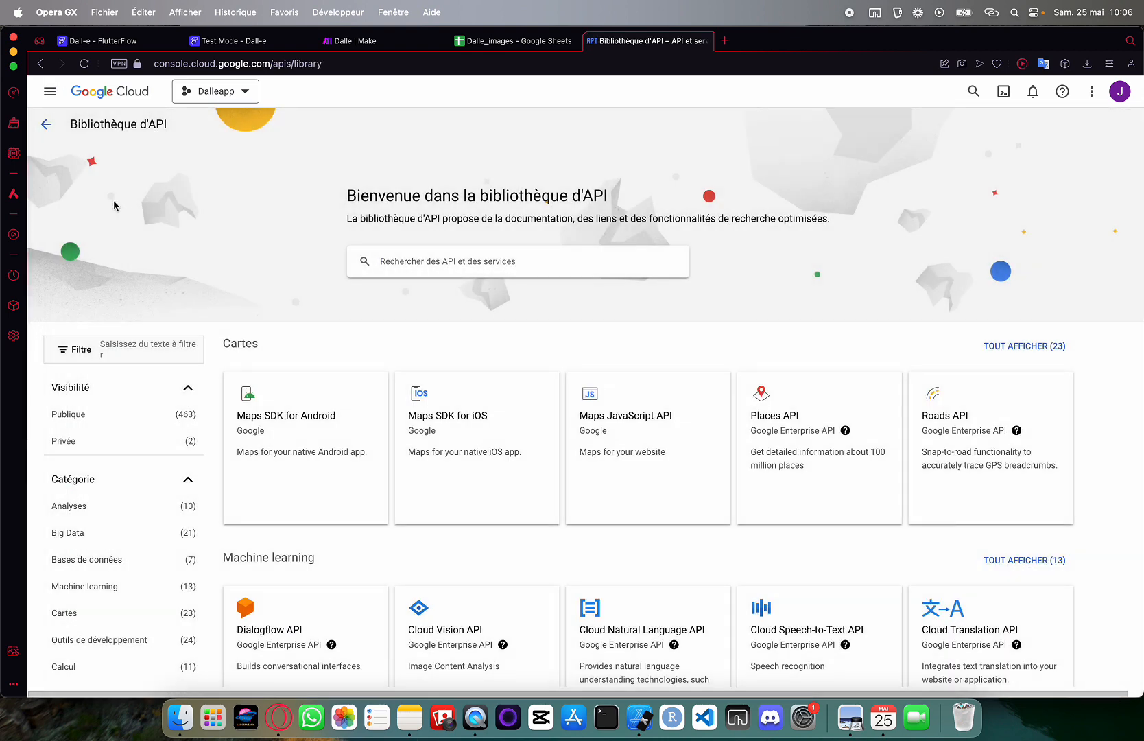
scroll(475, 362, down, 5)
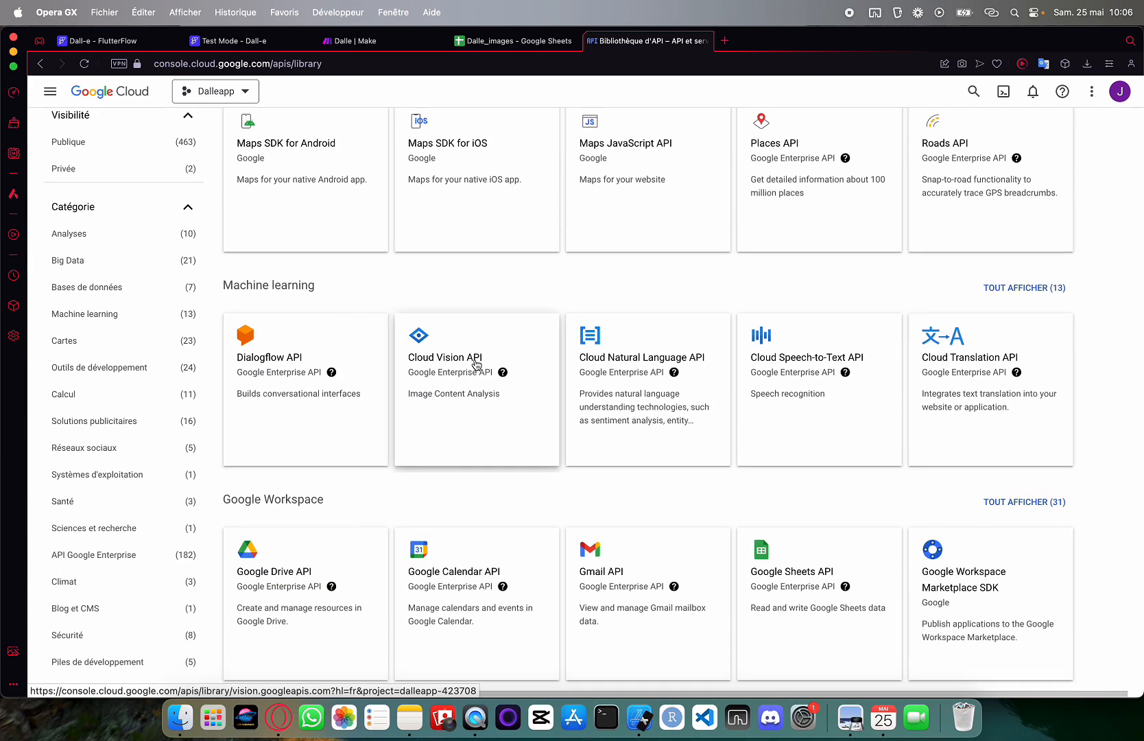
scroll(477, 363, down, 5)
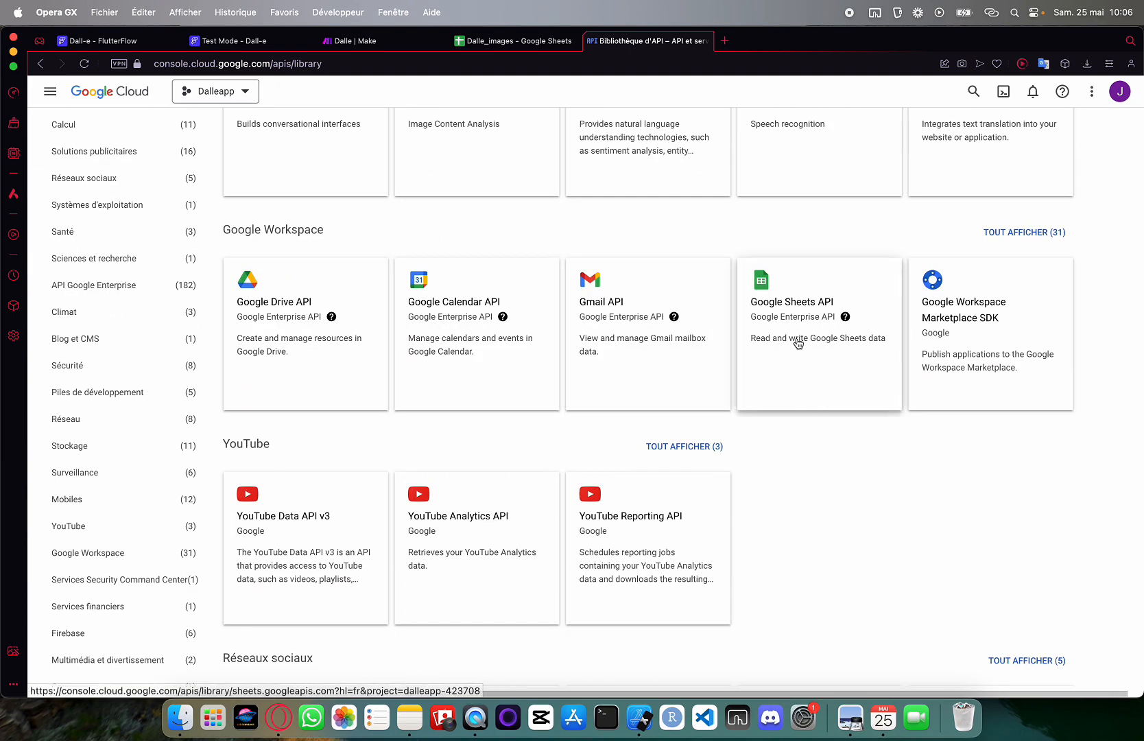
click(798, 310)
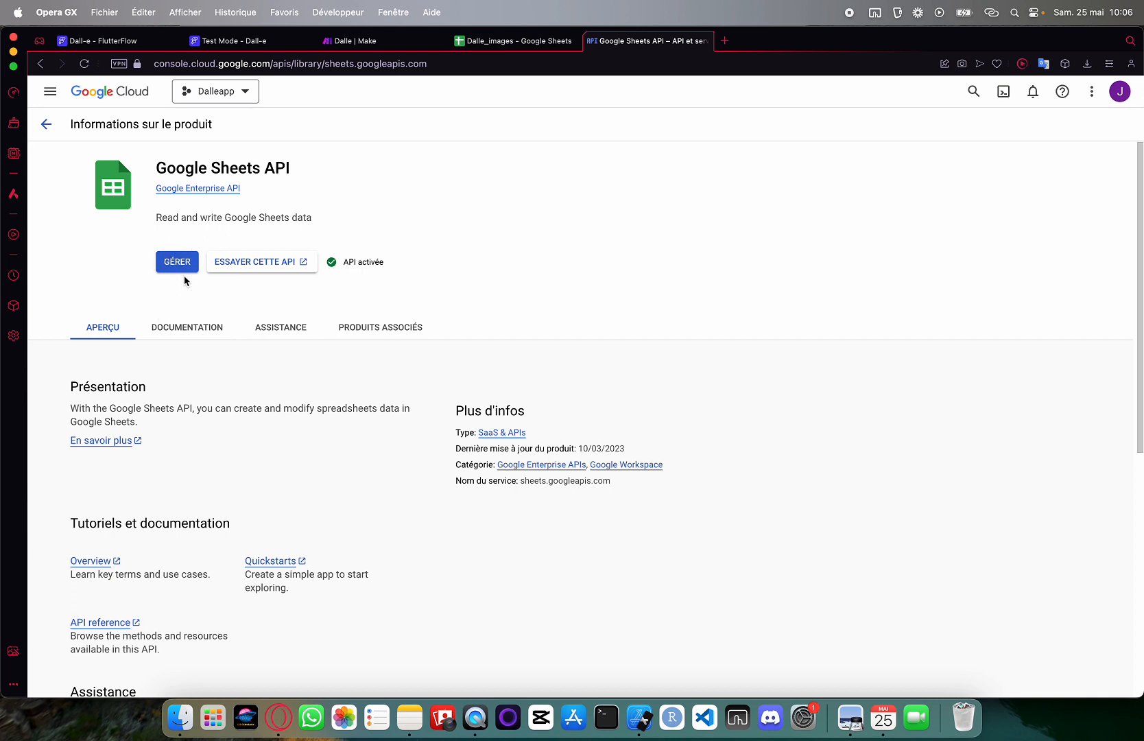
click(44, 127)
click(46, 125)
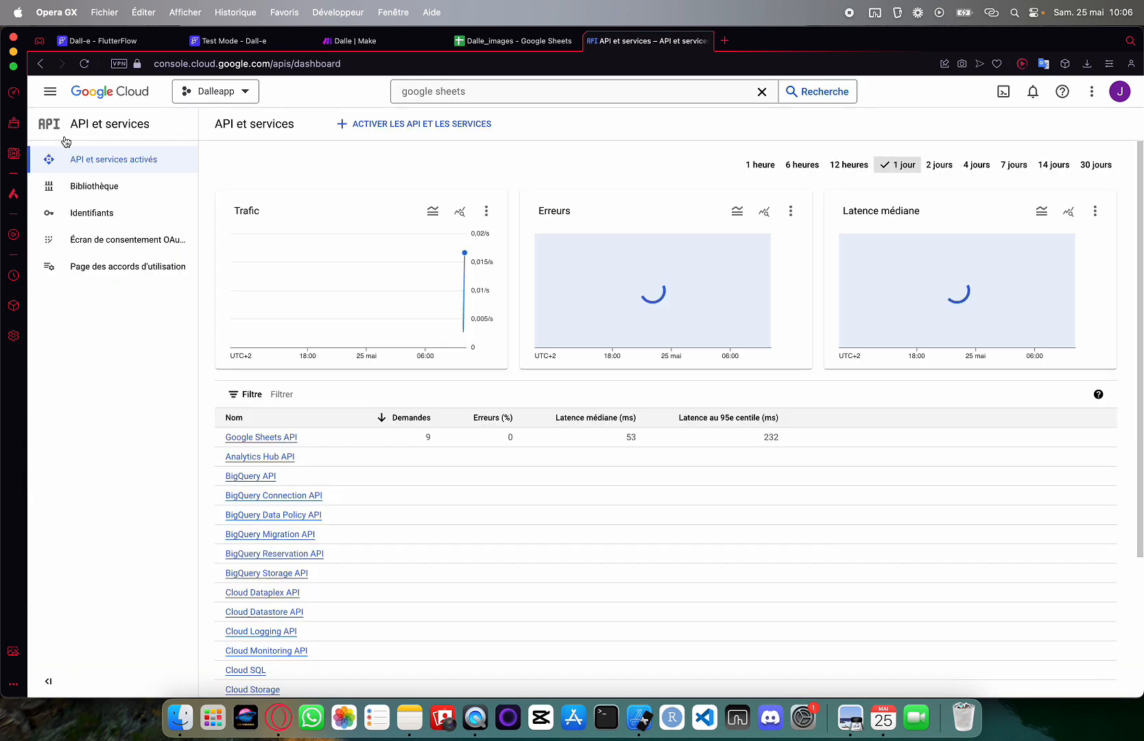
Create a new API key, Clé API 2, under Identifiants and open it for editing
click(98, 213)
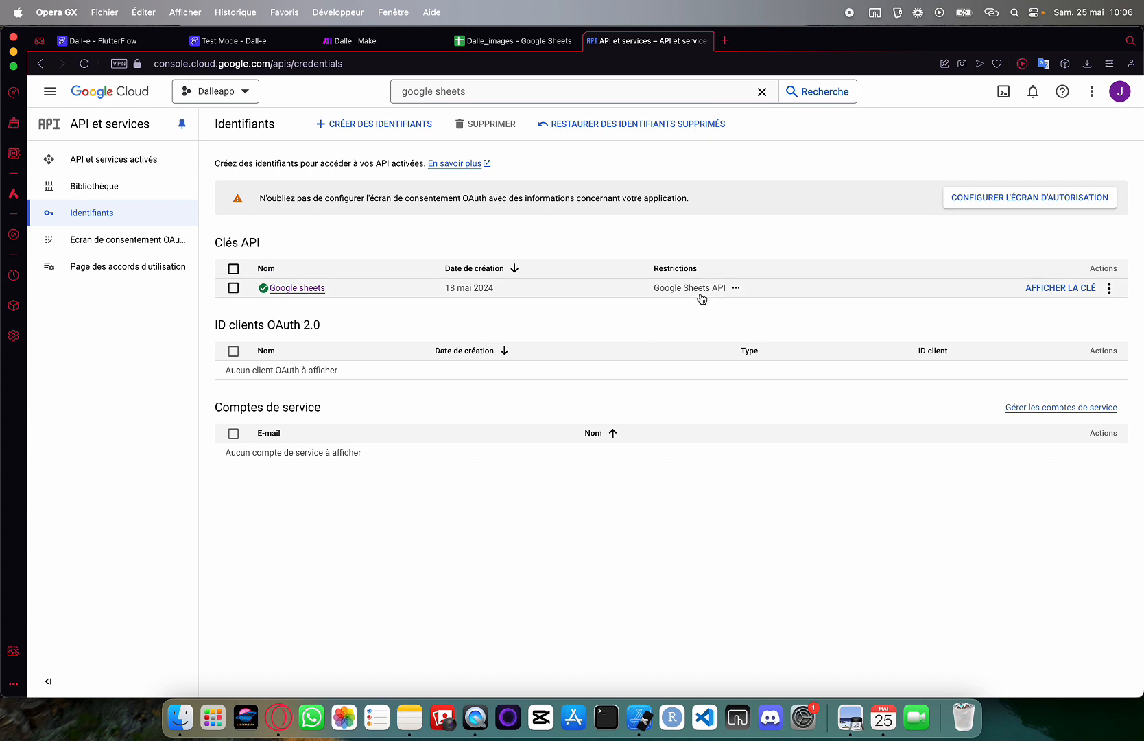
click(363, 124)
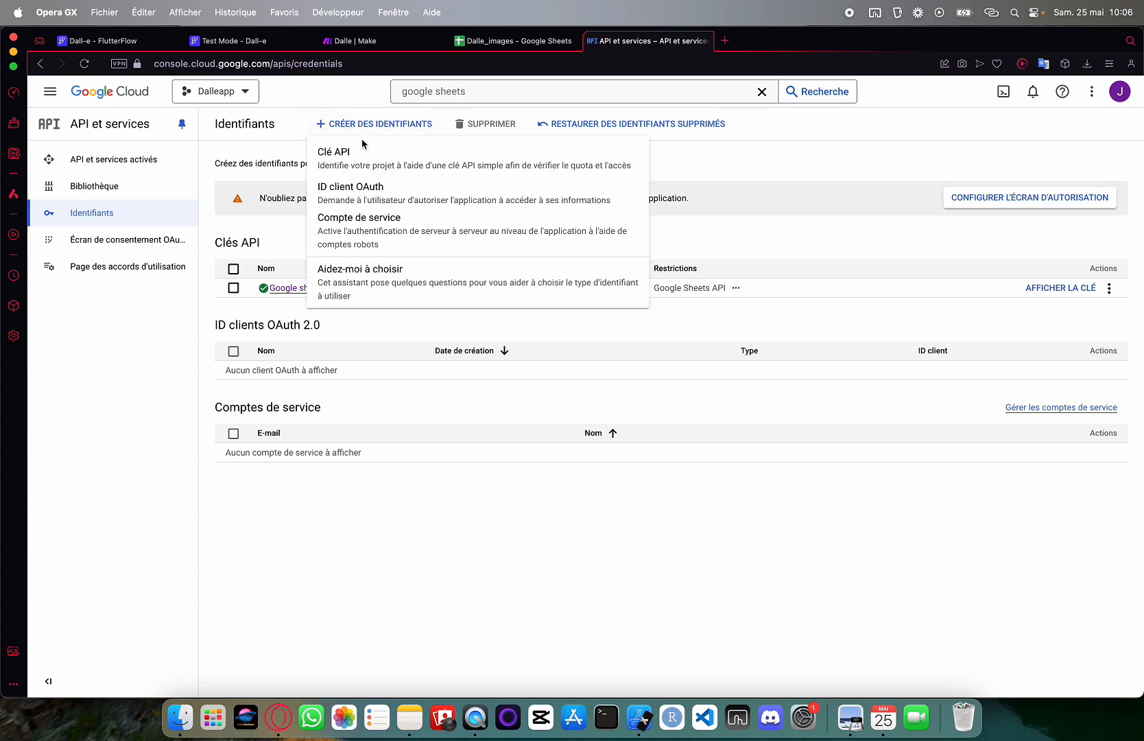
click(363, 159)
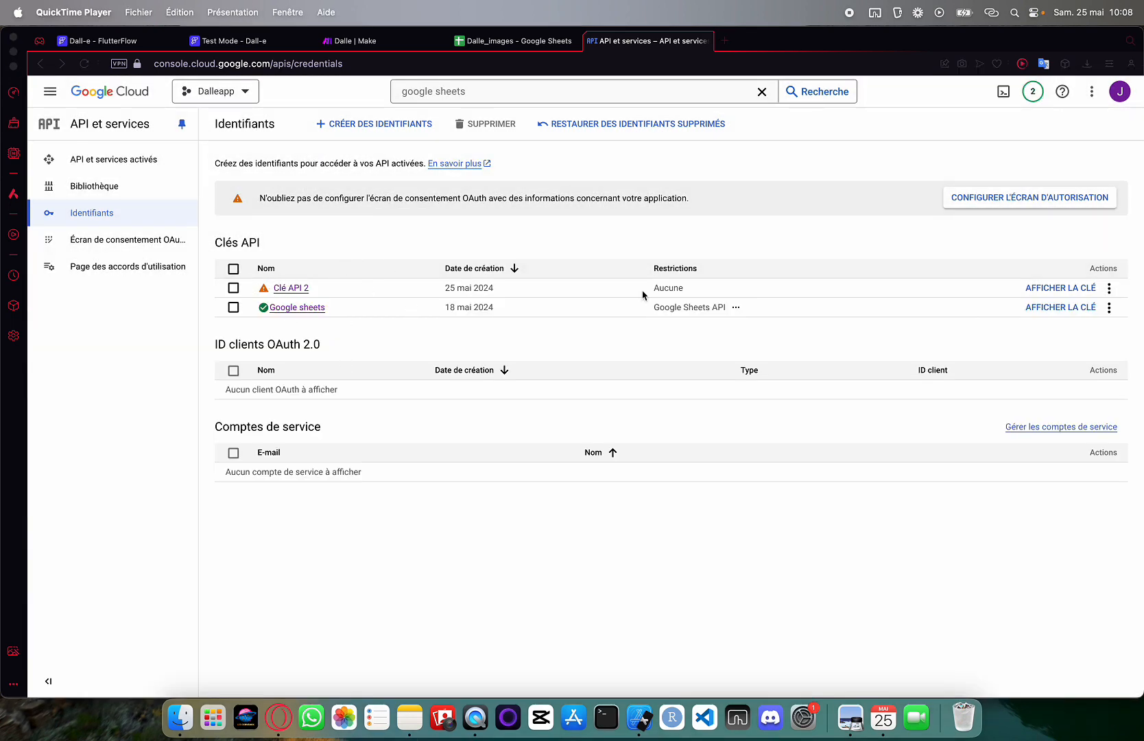
click(1108, 288)
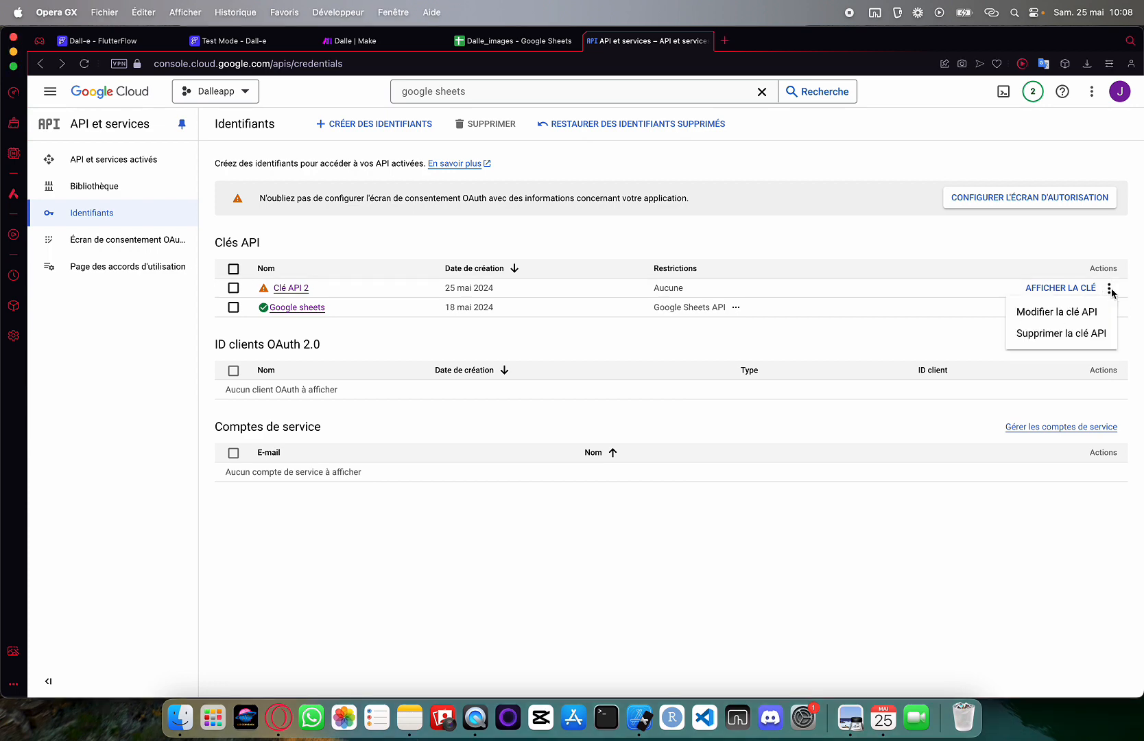
click(1061, 311)
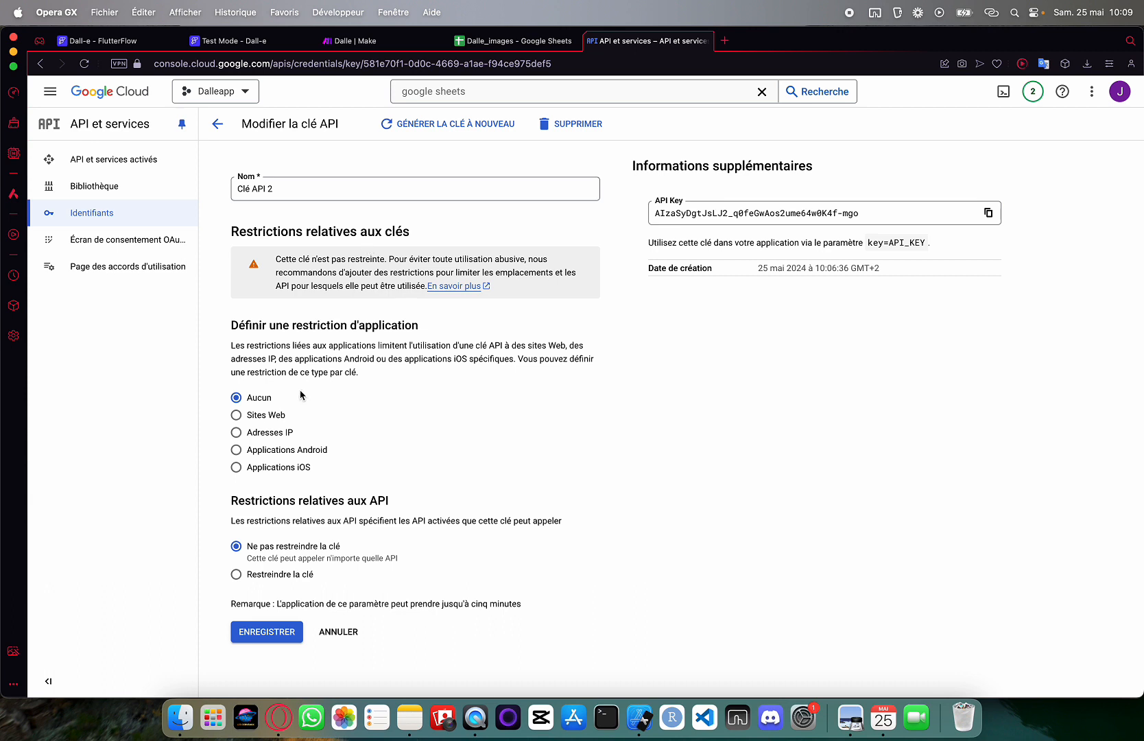
Restrict Clé API 2 to only the Google Sheets API and save
click(236, 574)
scroll(379, 513, down, 1)
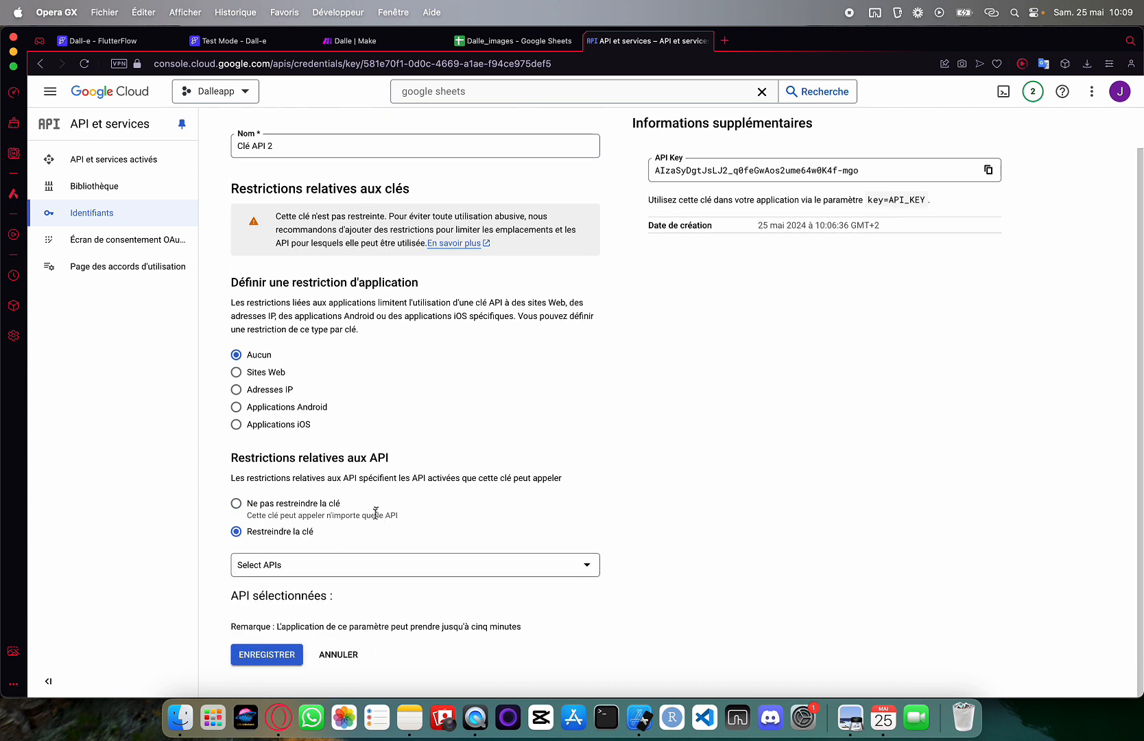
click(319, 566)
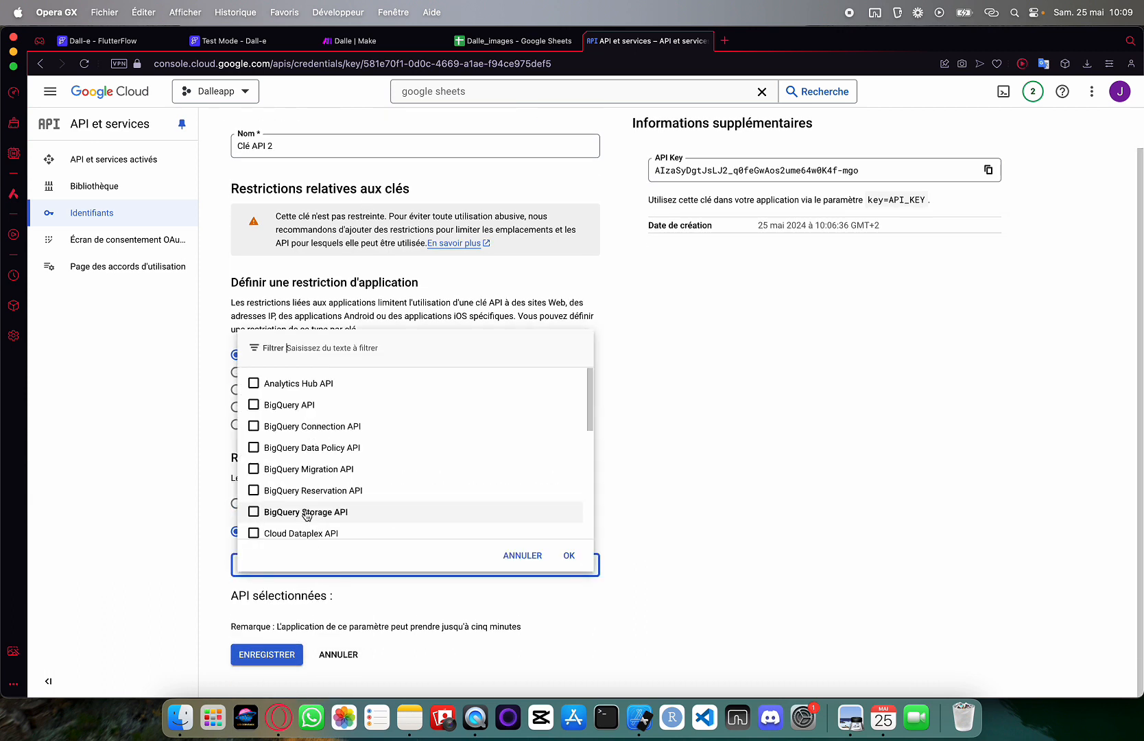
scroll(307, 514, down, 8)
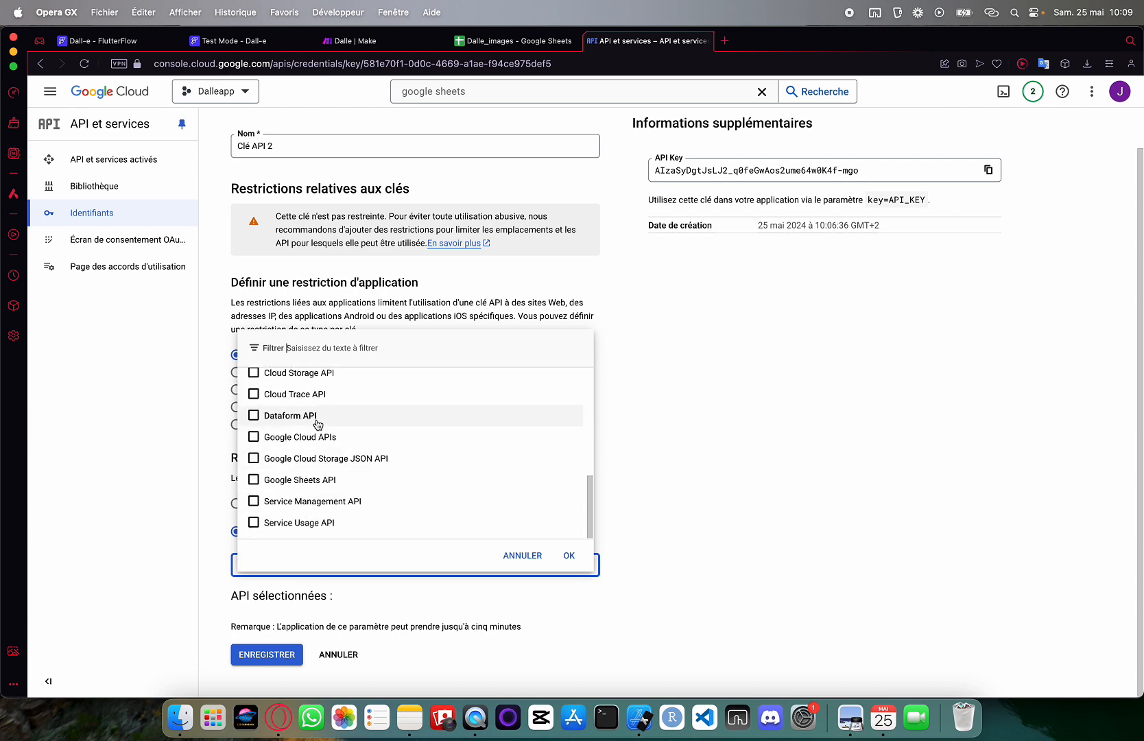
click(305, 479)
click(572, 553)
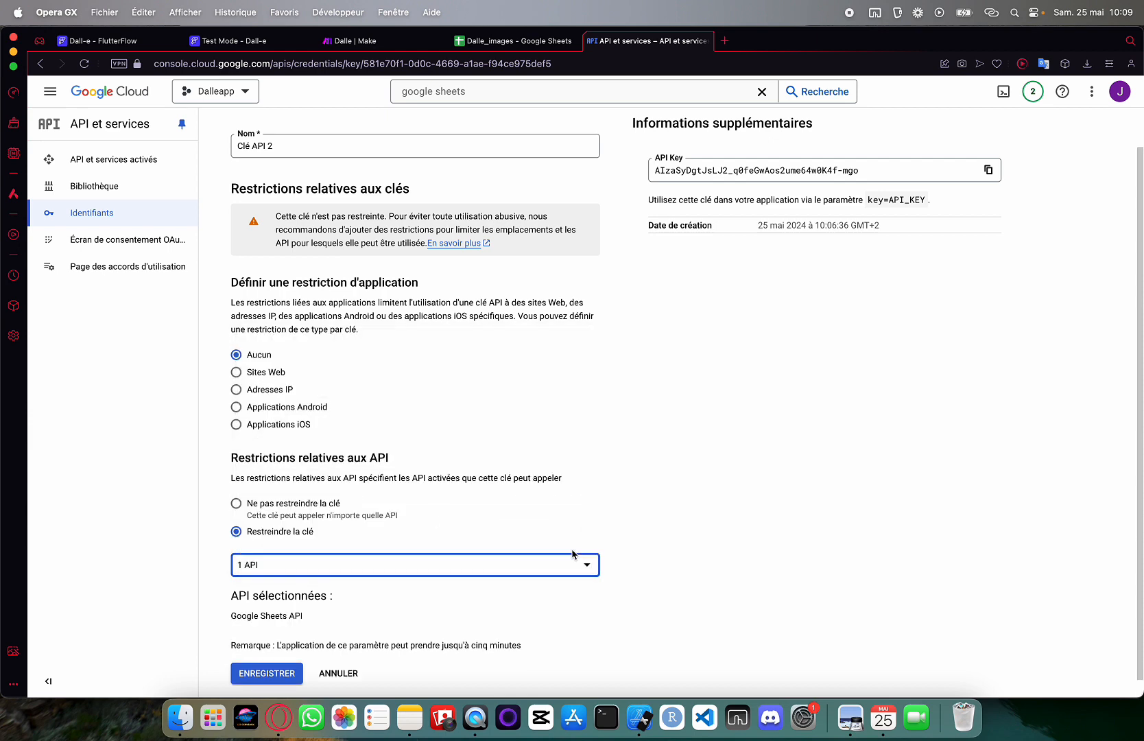
scroll(347, 557, down, 1)
click(304, 651)
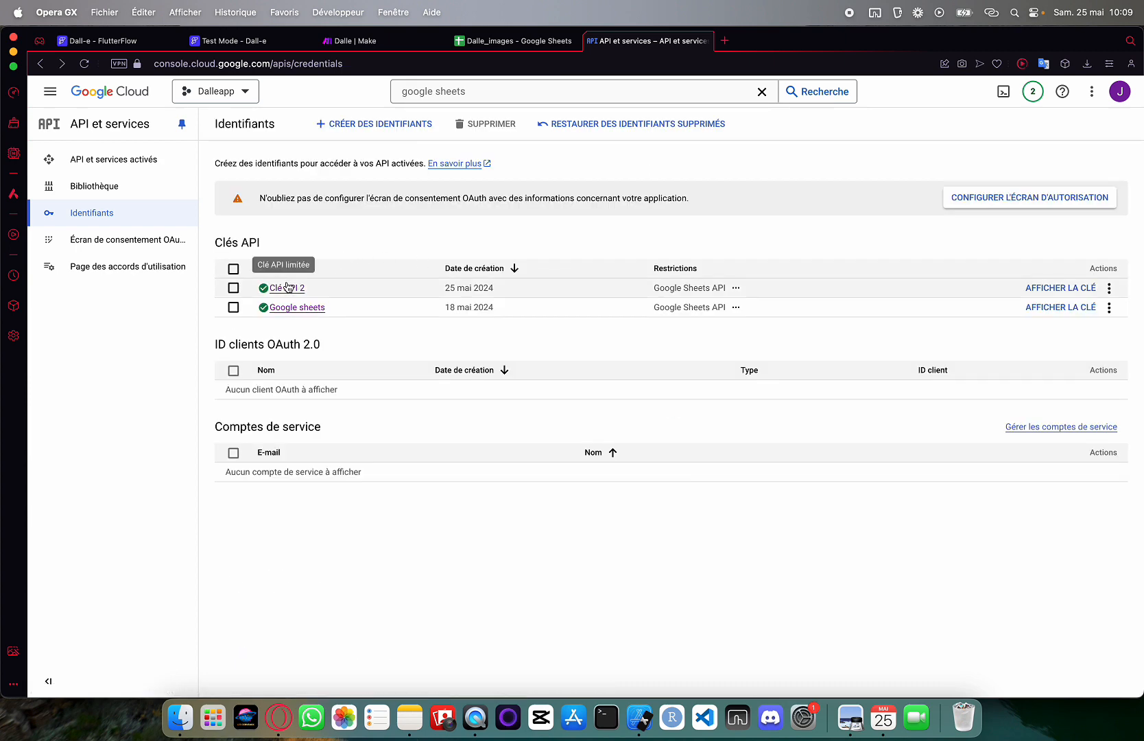
Reveal Clé API 2's key value, then close the dialog
click(1109, 288)
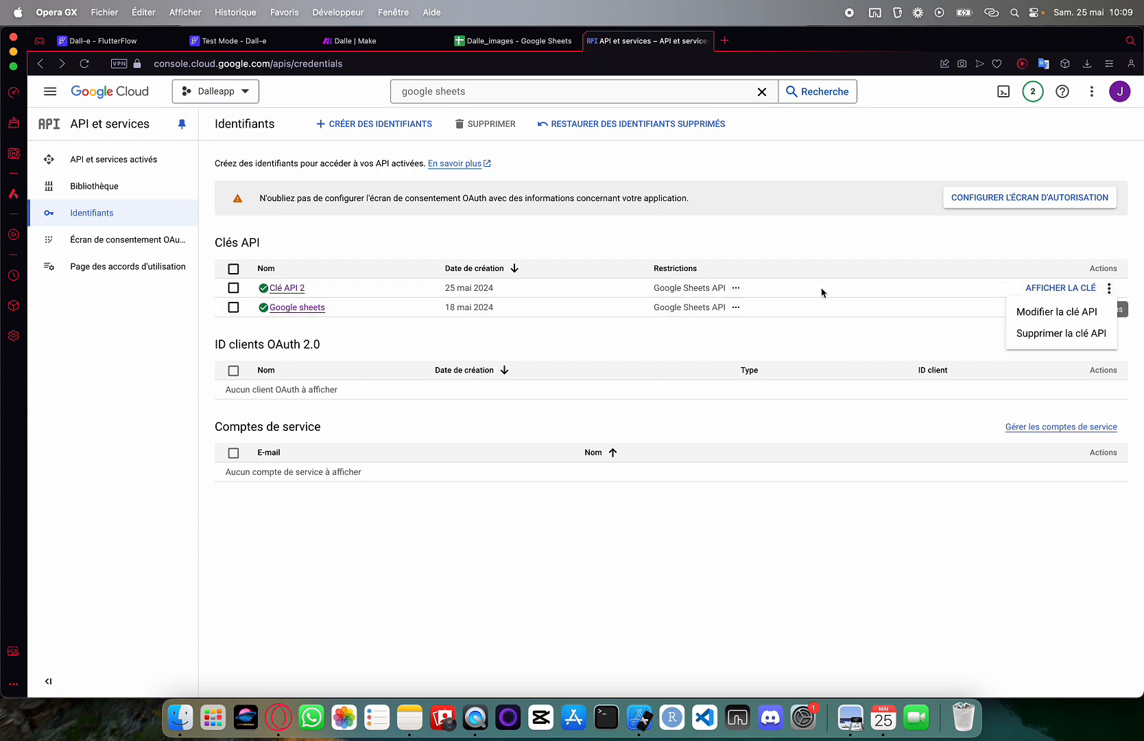
click(965, 328)
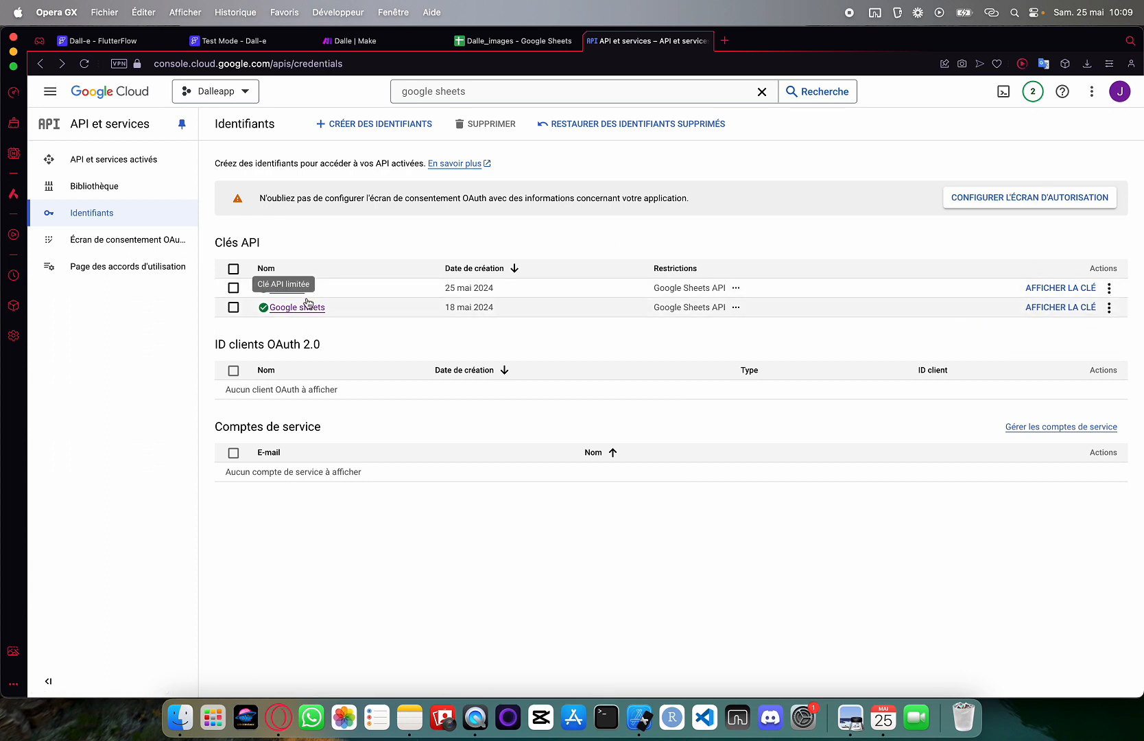
click(1061, 288)
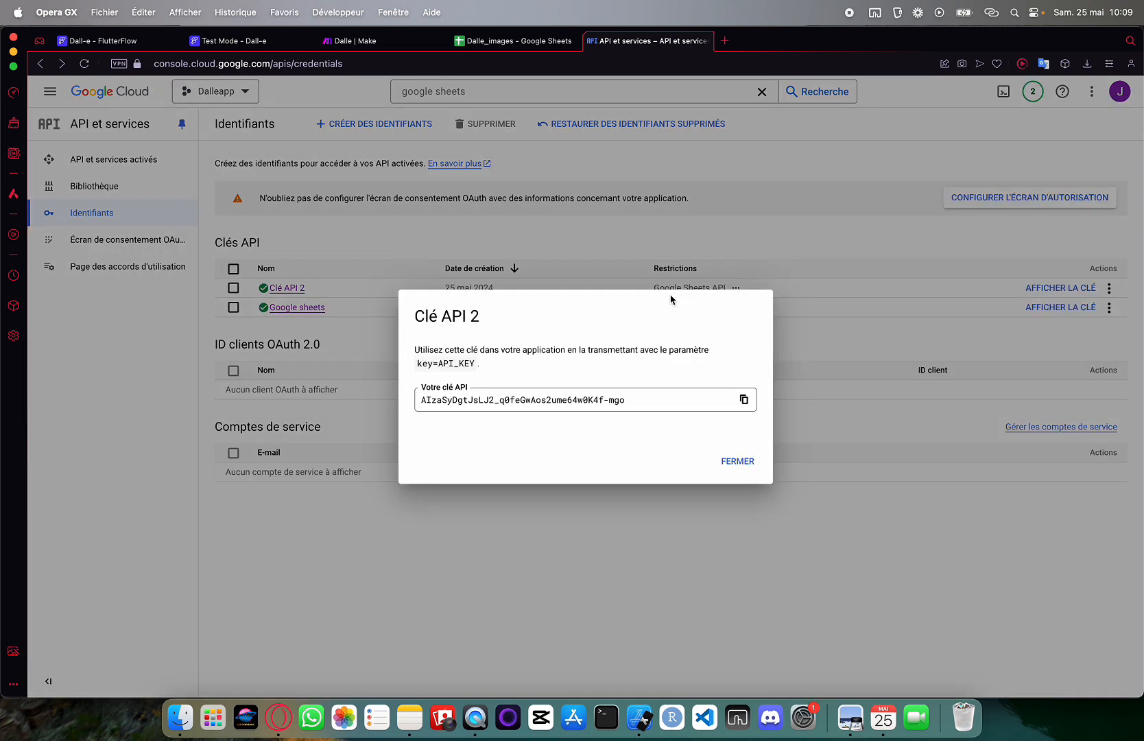
click(735, 461)
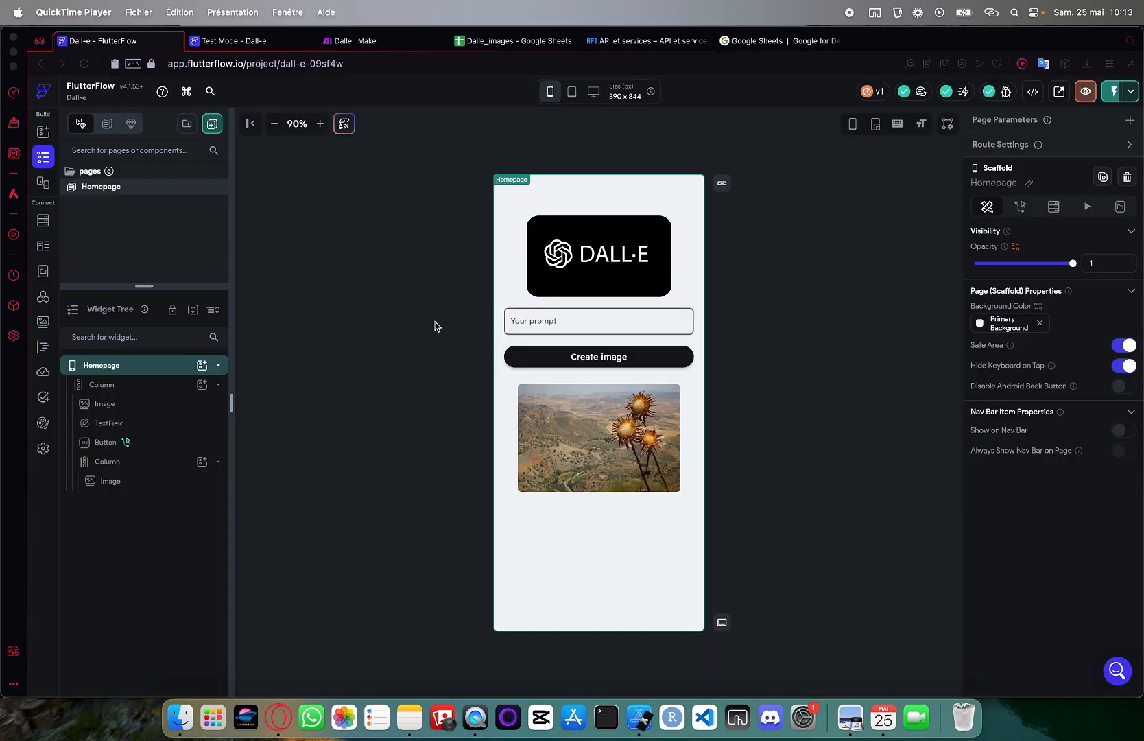
Add a new GET API call named Getimages in the project's API Calls section
click(42, 300)
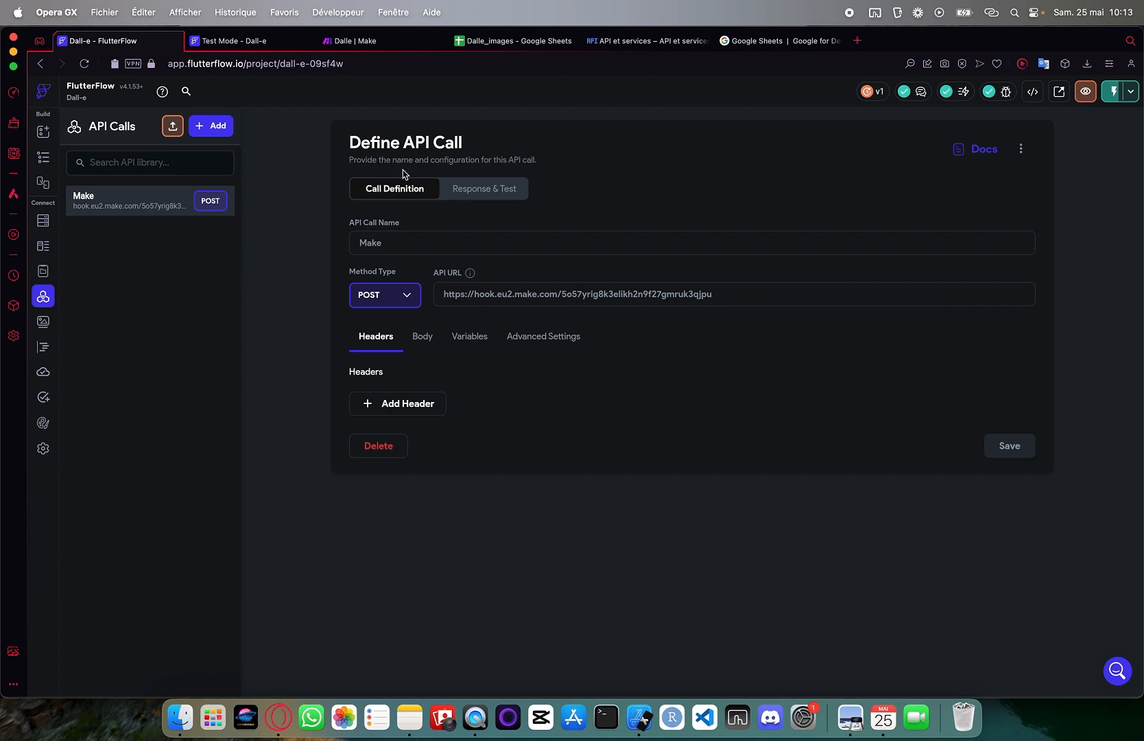
key(ctrl+Tab)
click(146, 42)
click(213, 127)
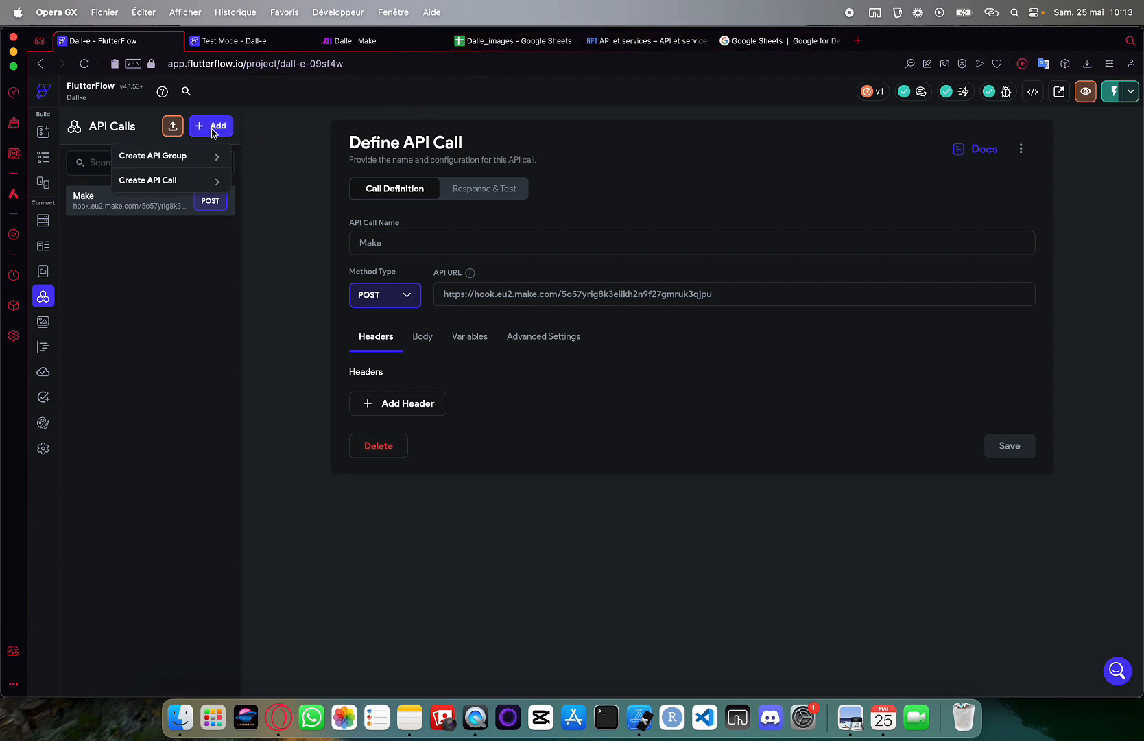
click(177, 178)
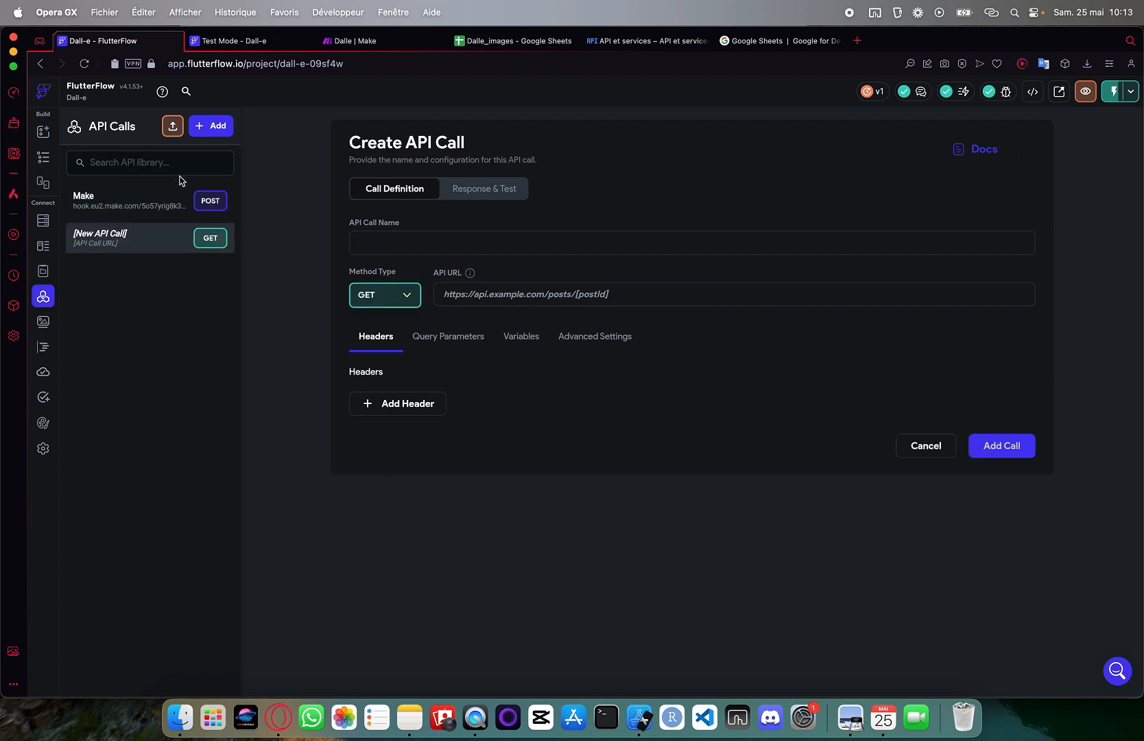
click(372, 238)
text(Getimages)
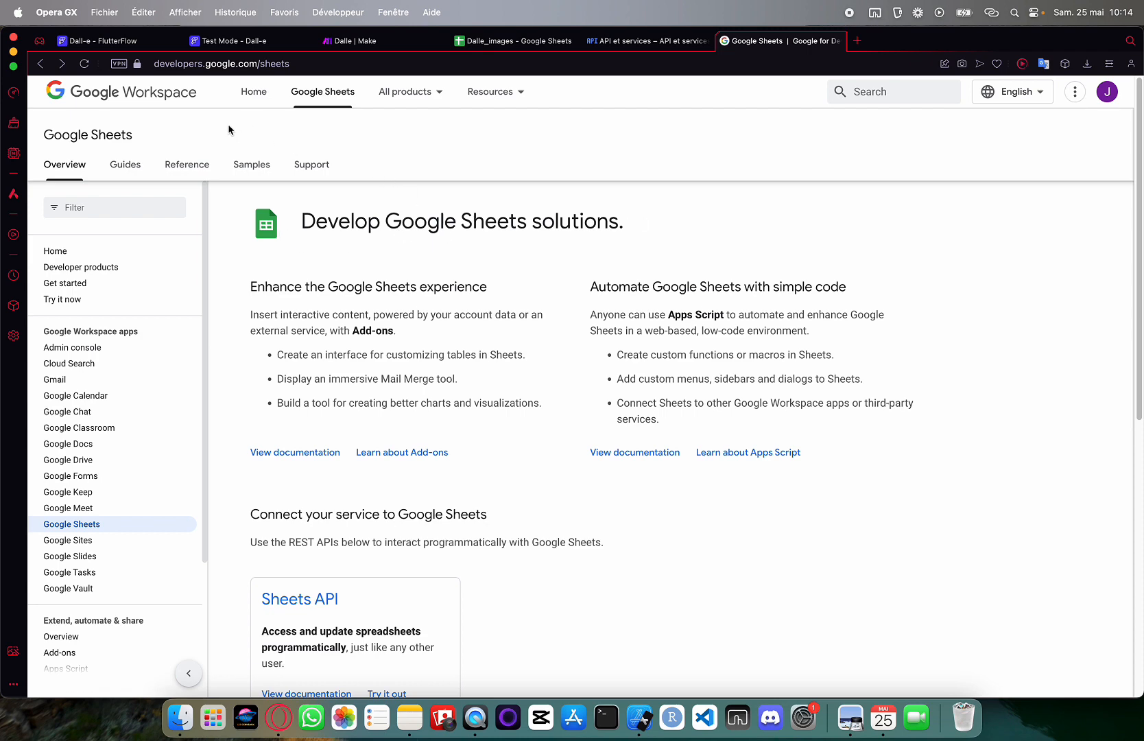
Find the spreadsheets.values.get request URL and its spreadsheetId placeholder in the Sheets API reference
click(182, 168)
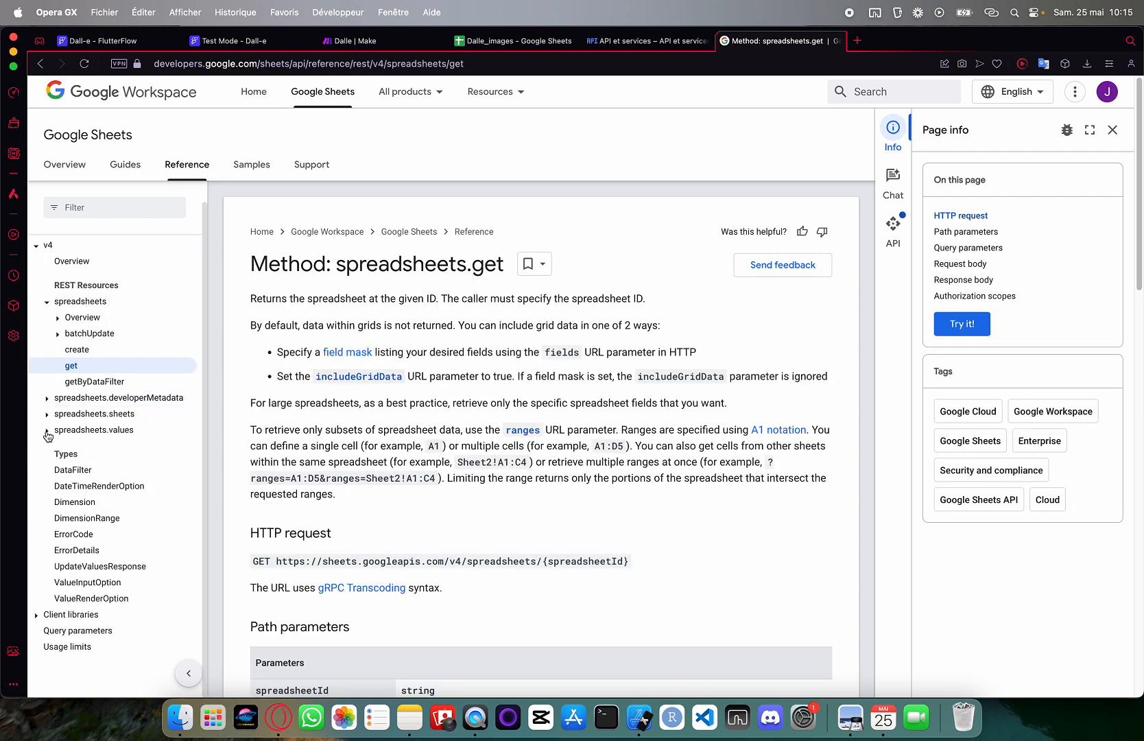
click(47, 431)
scroll(86, 480, down, 2)
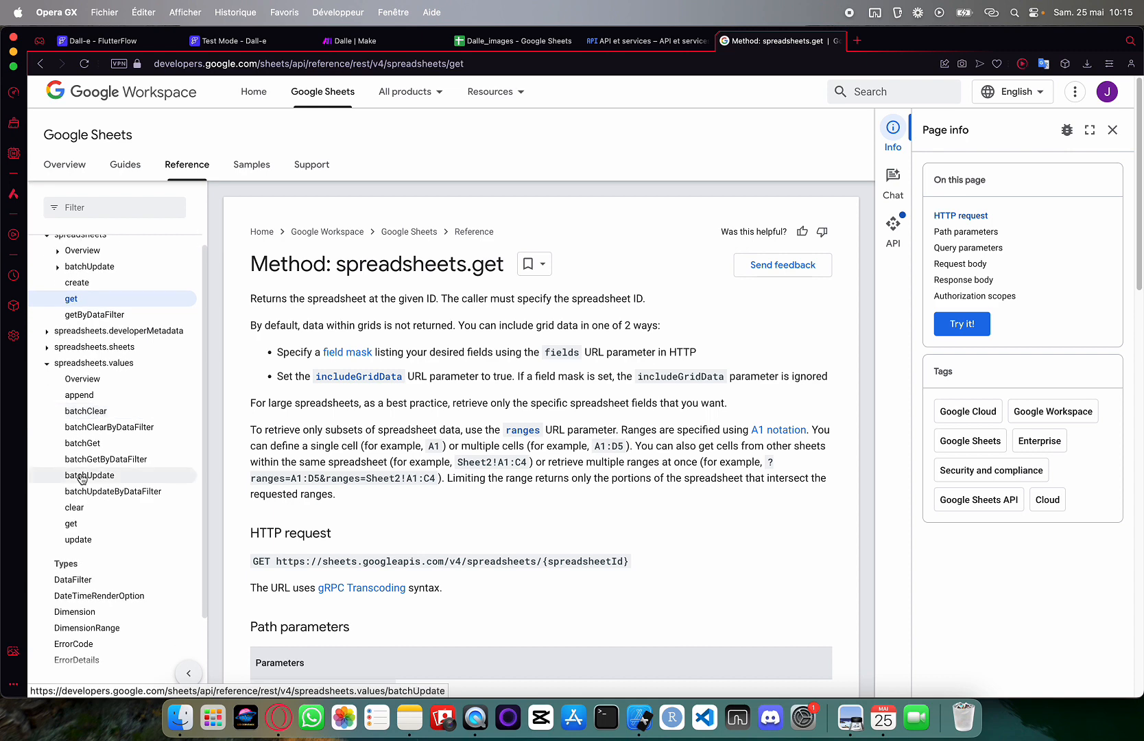
click(87, 523)
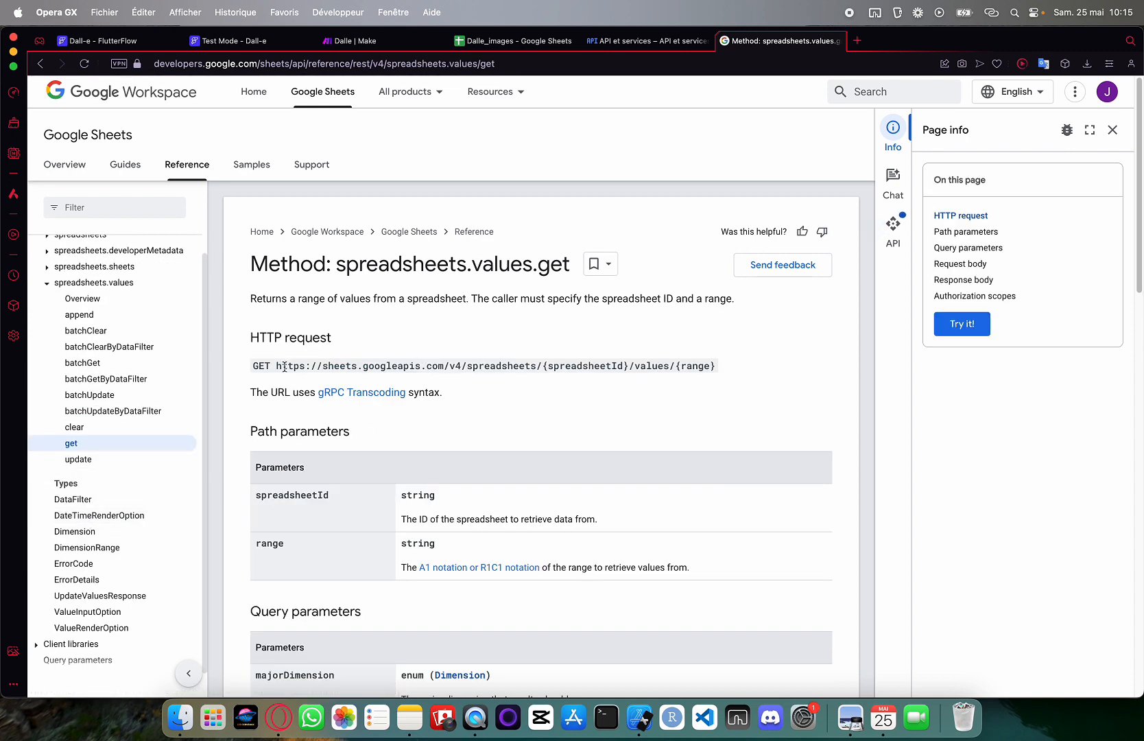
drag(277, 369, 735, 379)
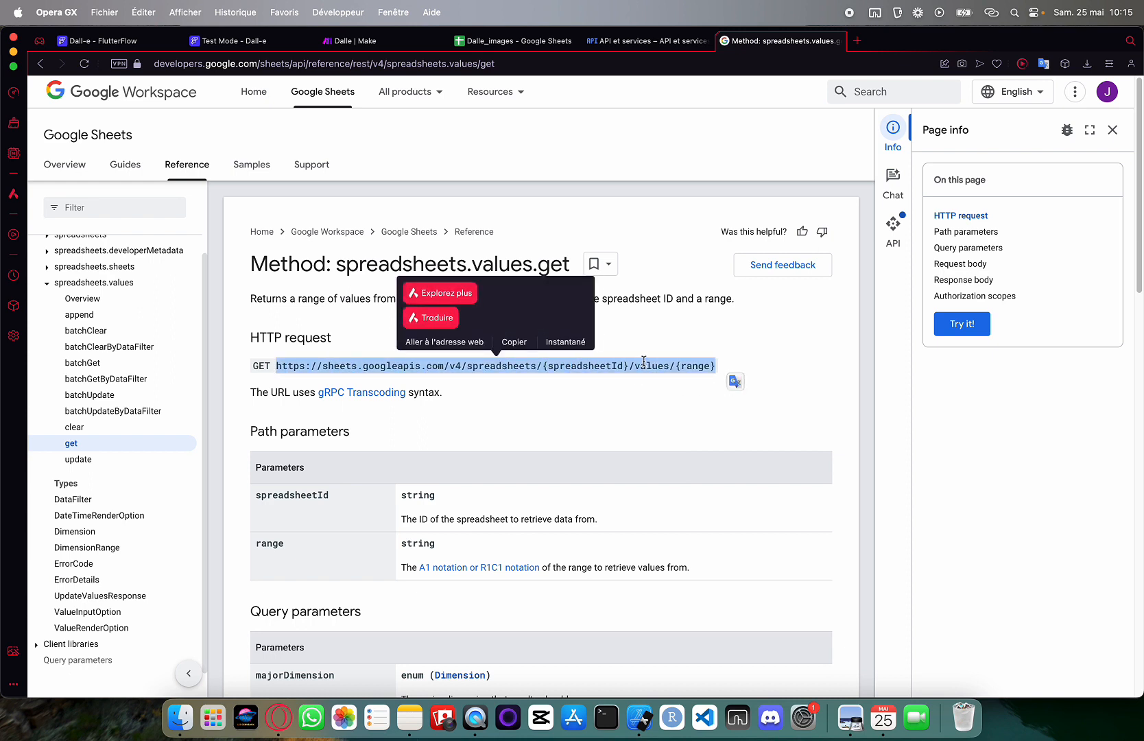
click(546, 412)
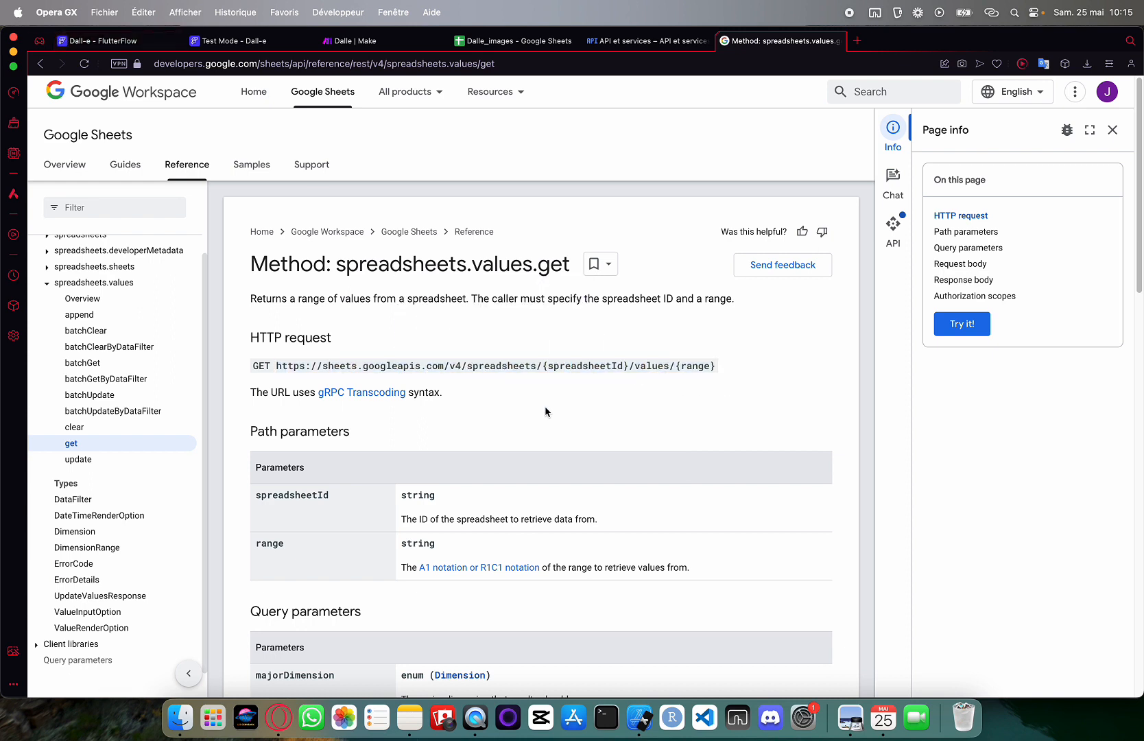
double_click(550, 366)
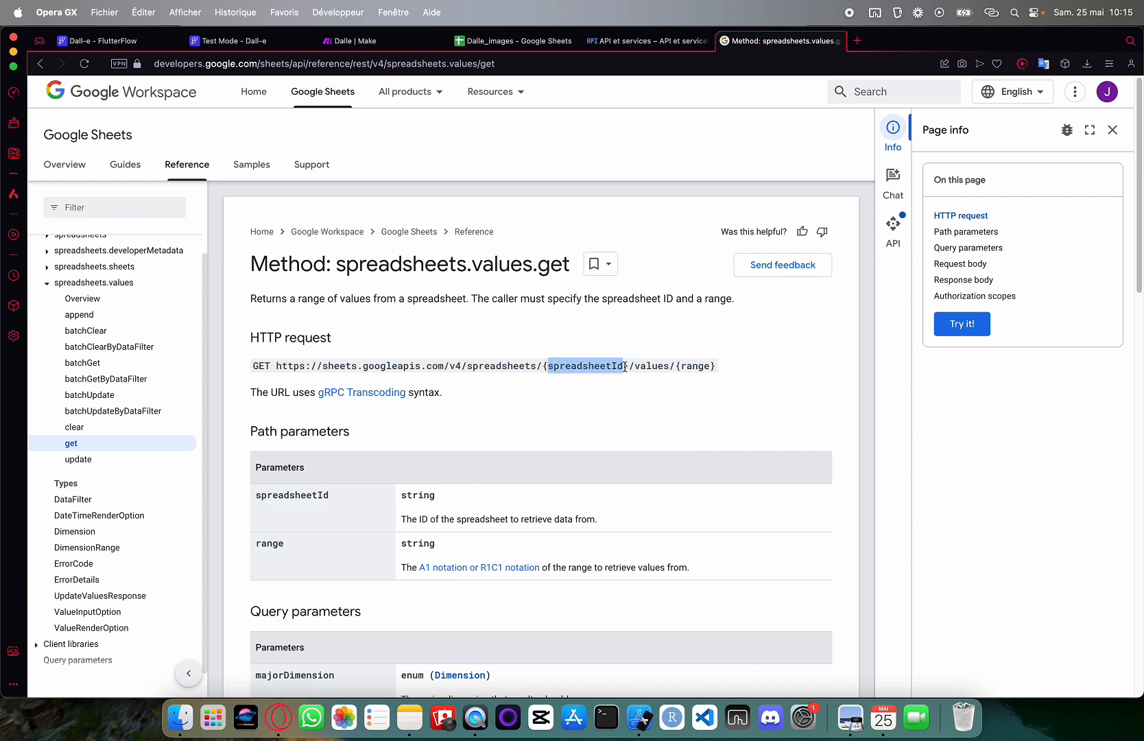
click(515, 40)
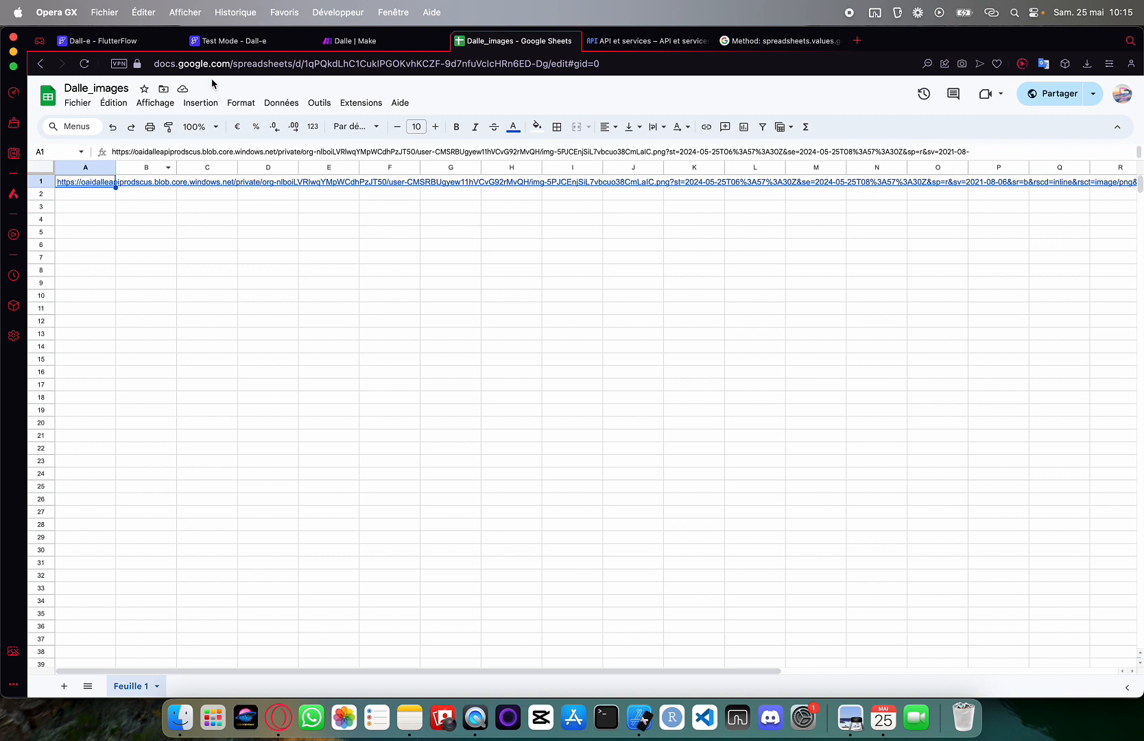
Select the Dalle_images sheet ID and column A, then copy the values.get GET URL
drag(305, 64, 546, 68)
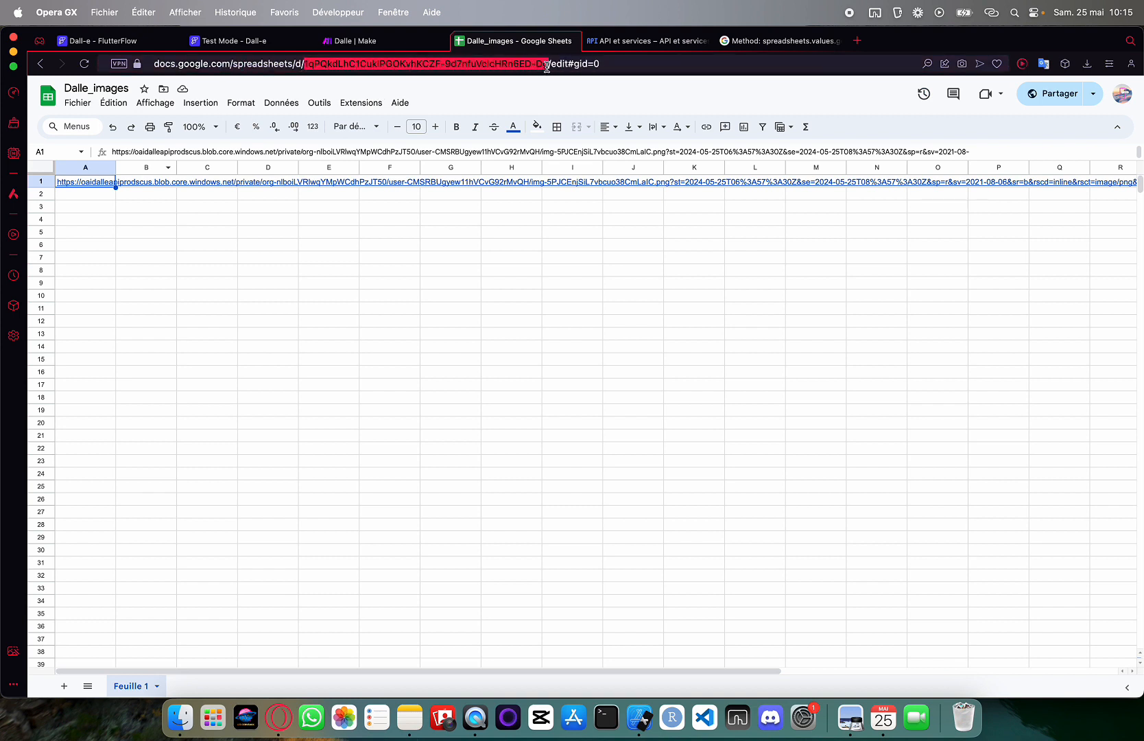
click(649, 40)
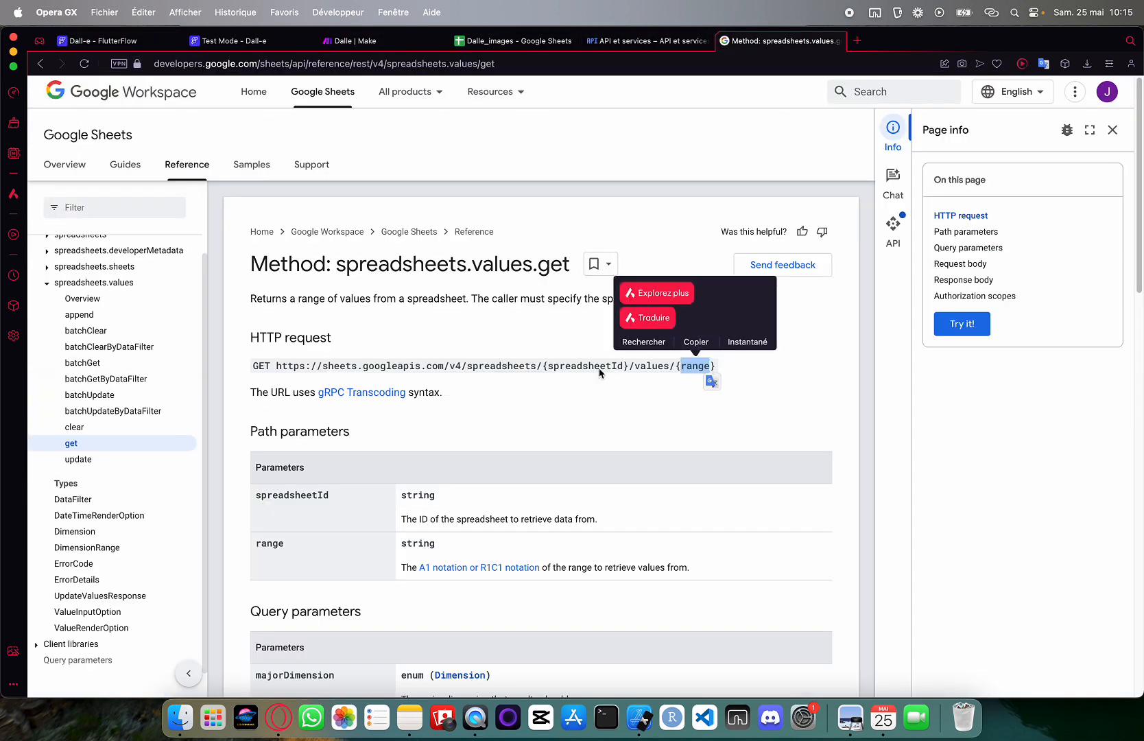
click(495, 41)
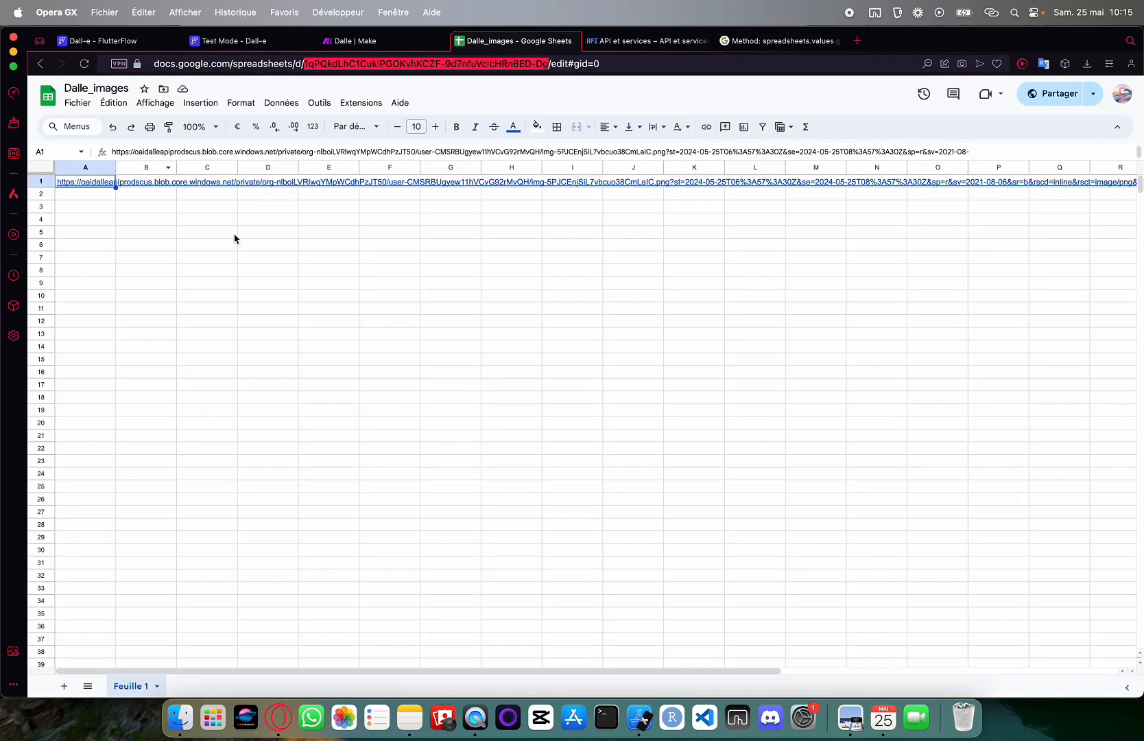
click(100, 172)
mouse_move(99, 173)
mouse_down()
mouse_move(248, 175)
mouse_move(97, 174)
mouse_up()
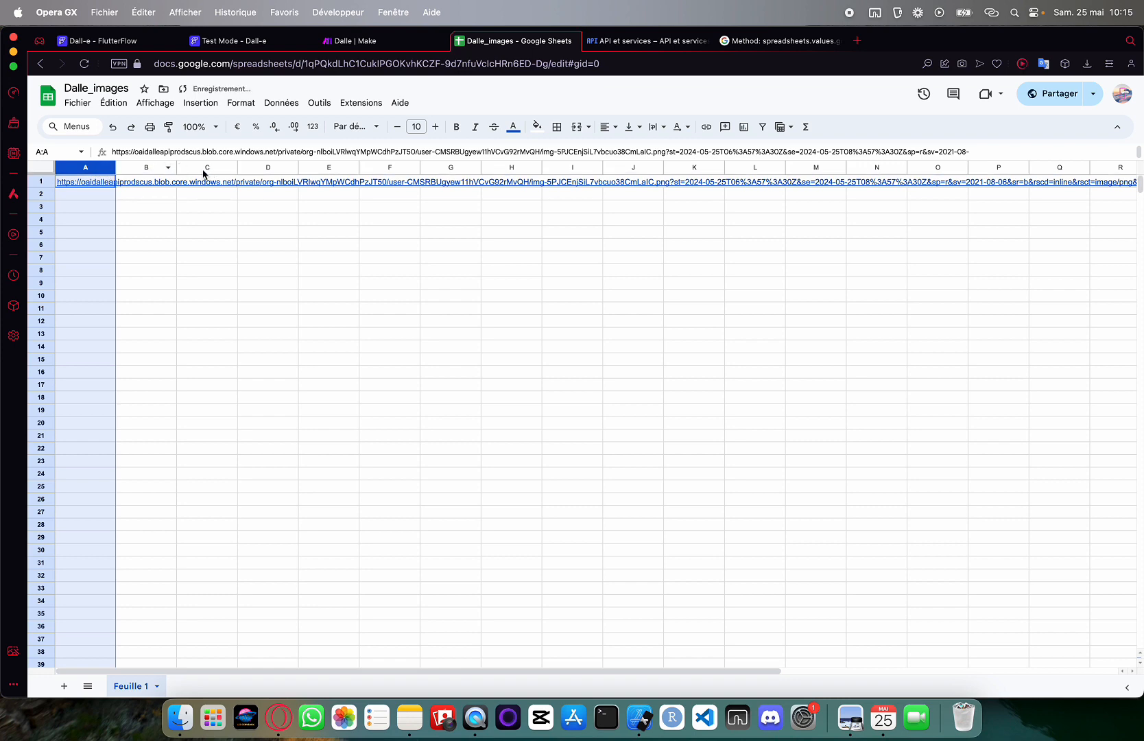
key(ctrl+Tab)
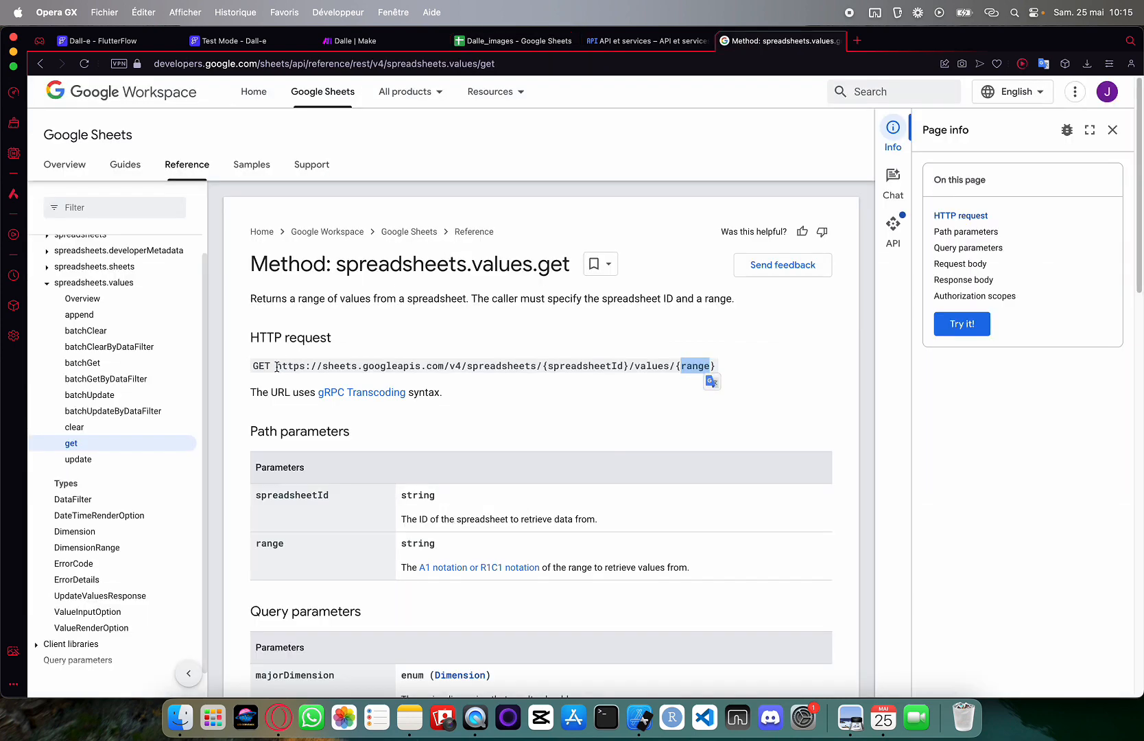
drag(277, 367, 716, 365)
key(super+c)
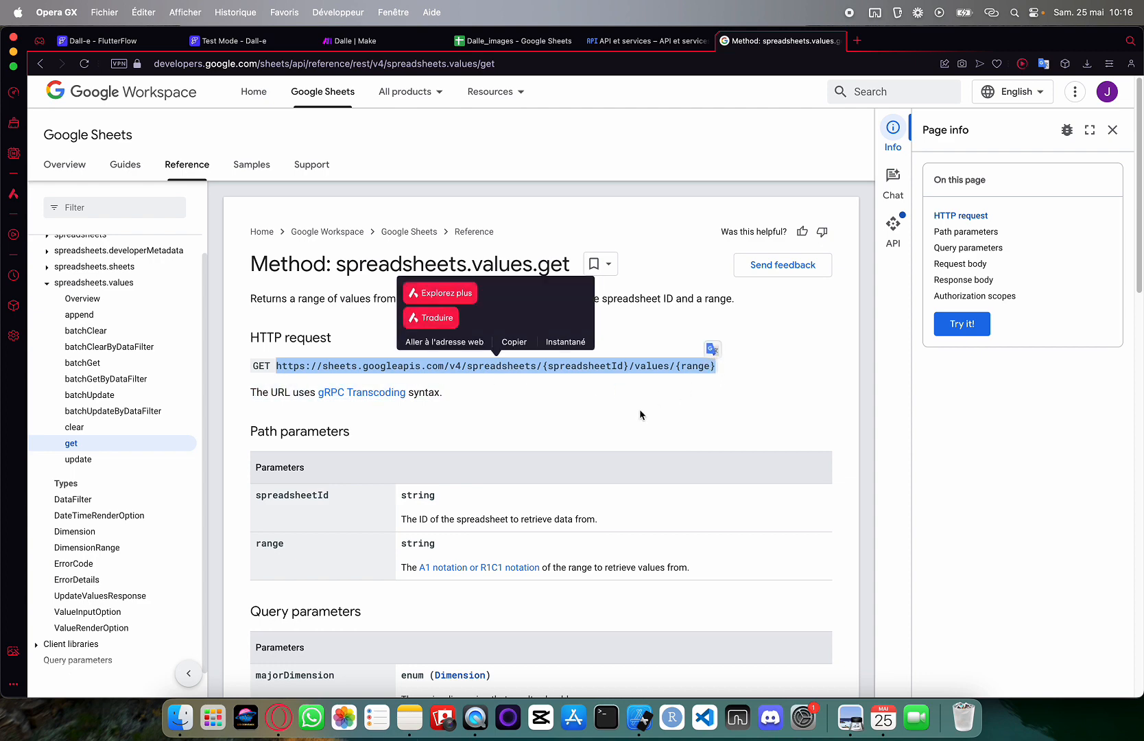
click(86, 40)
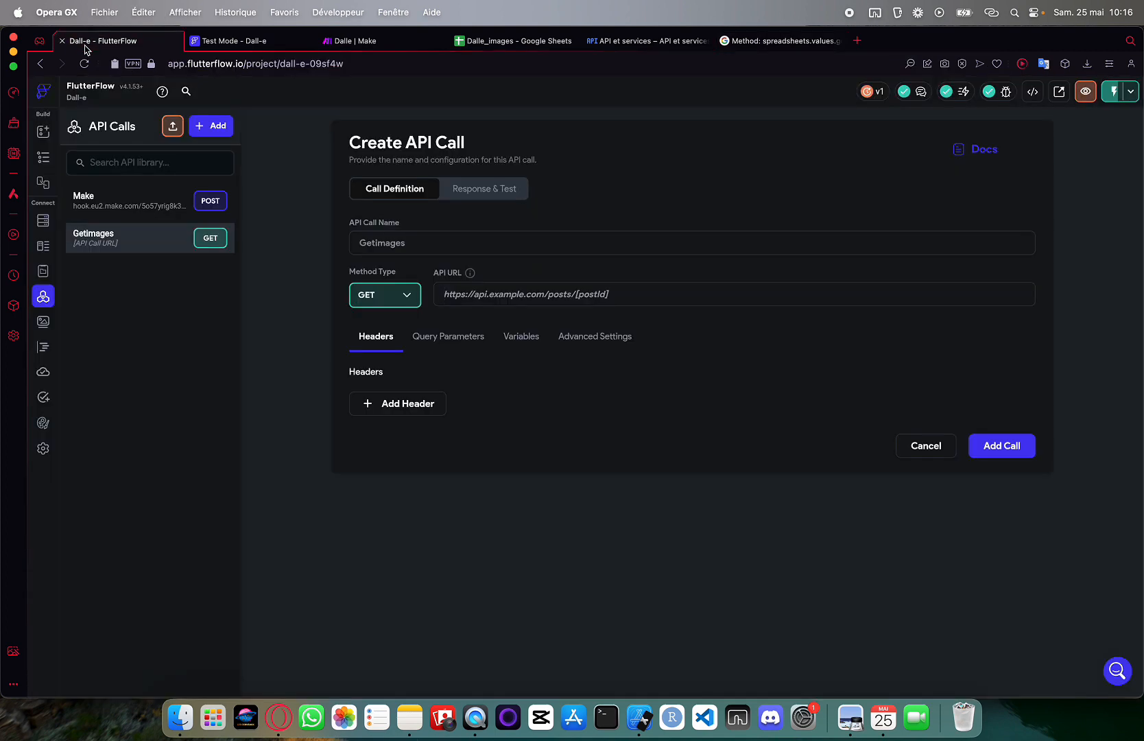
Paste the values.get URL as the API URL, replacing {spreadsheetId} with the Dalle_images sheet ID
click(461, 288)
key(super+v)
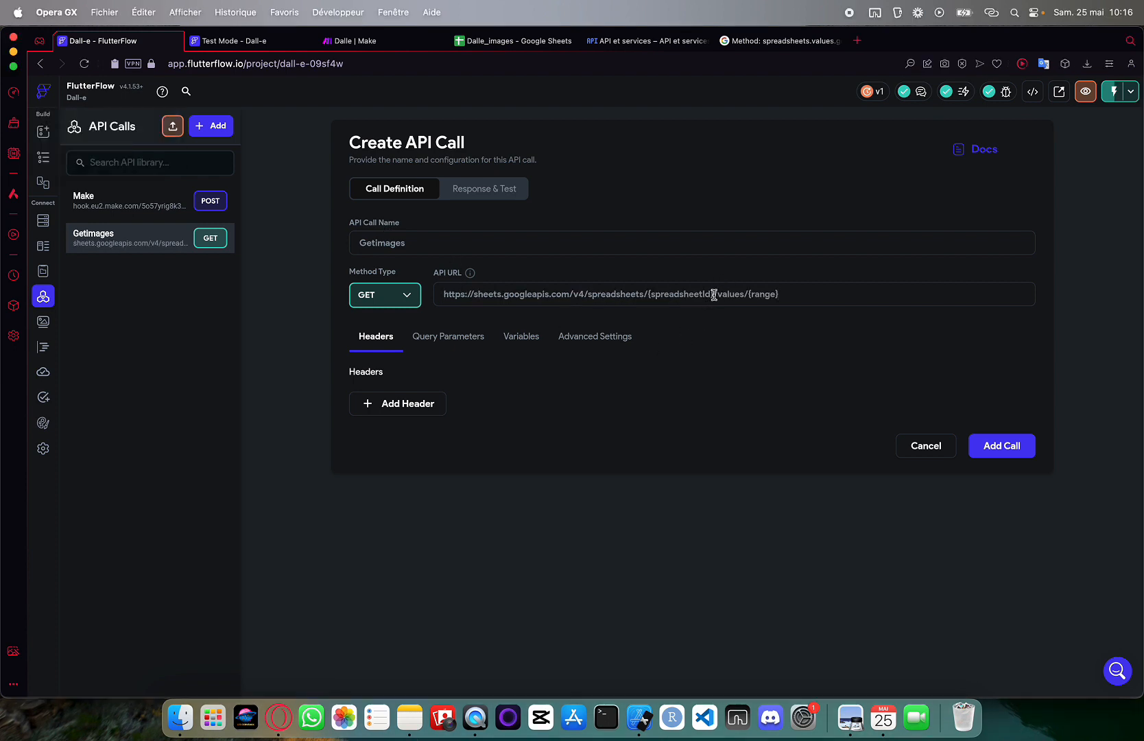
drag(713, 294, 646, 294)
key(BackSpace)
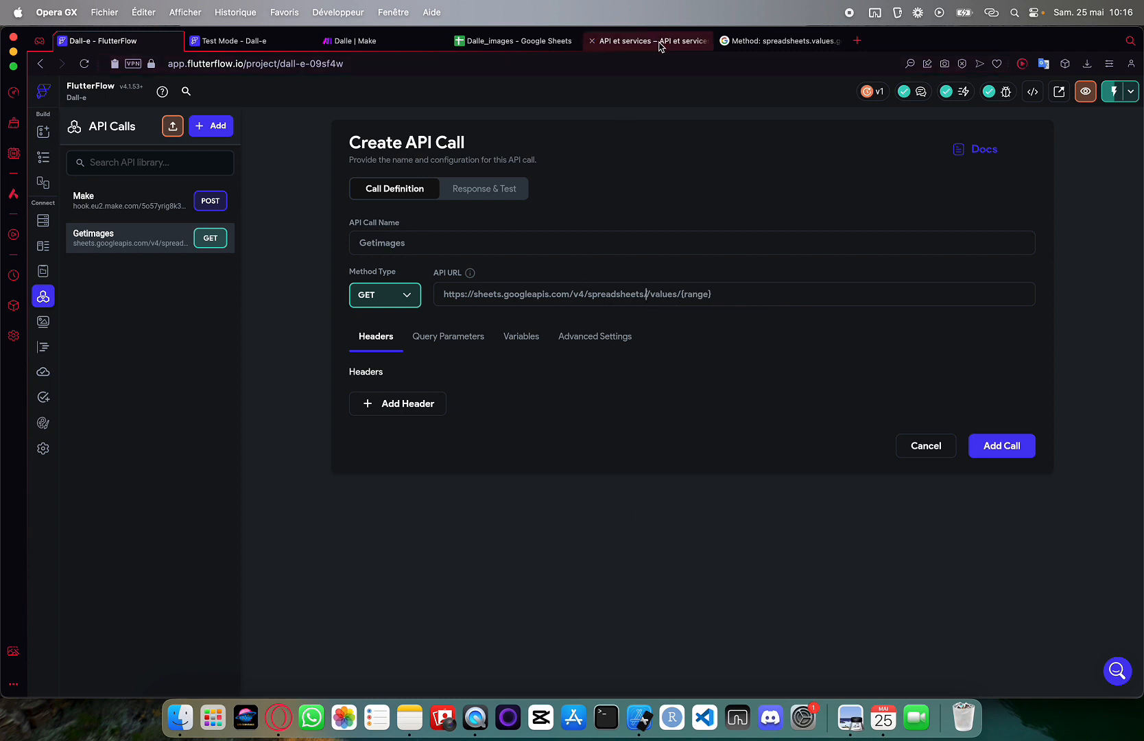
click(474, 41)
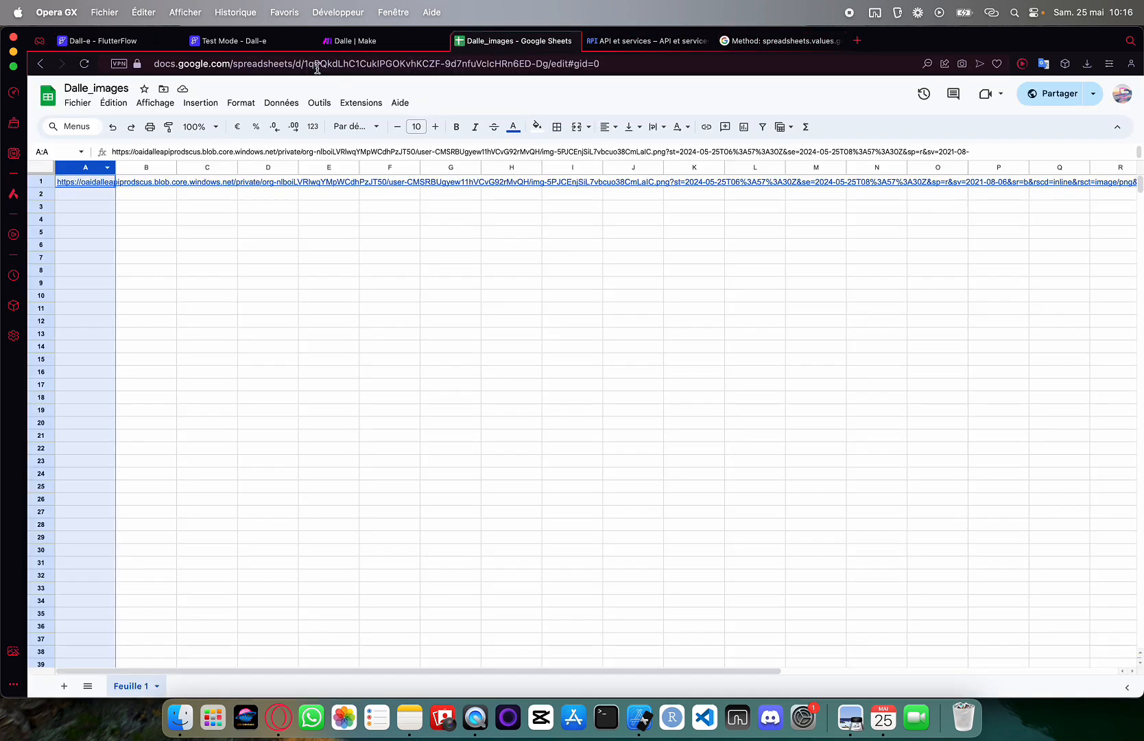
drag(305, 63, 548, 65)
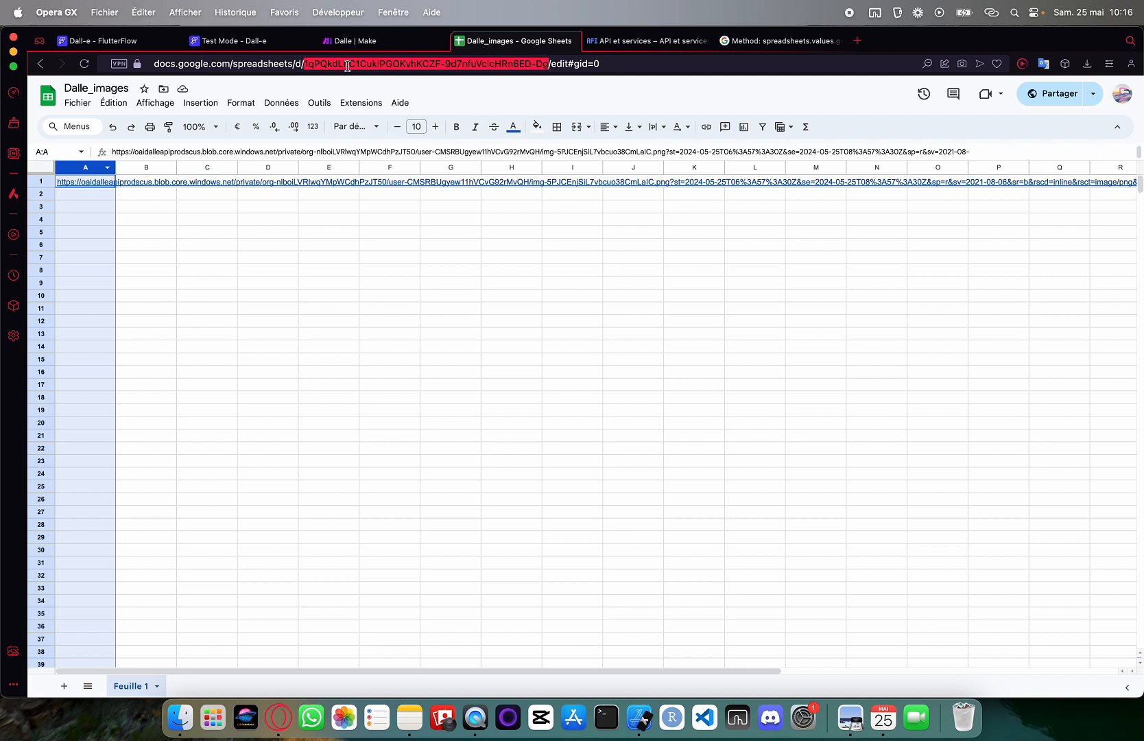
click(141, 45)
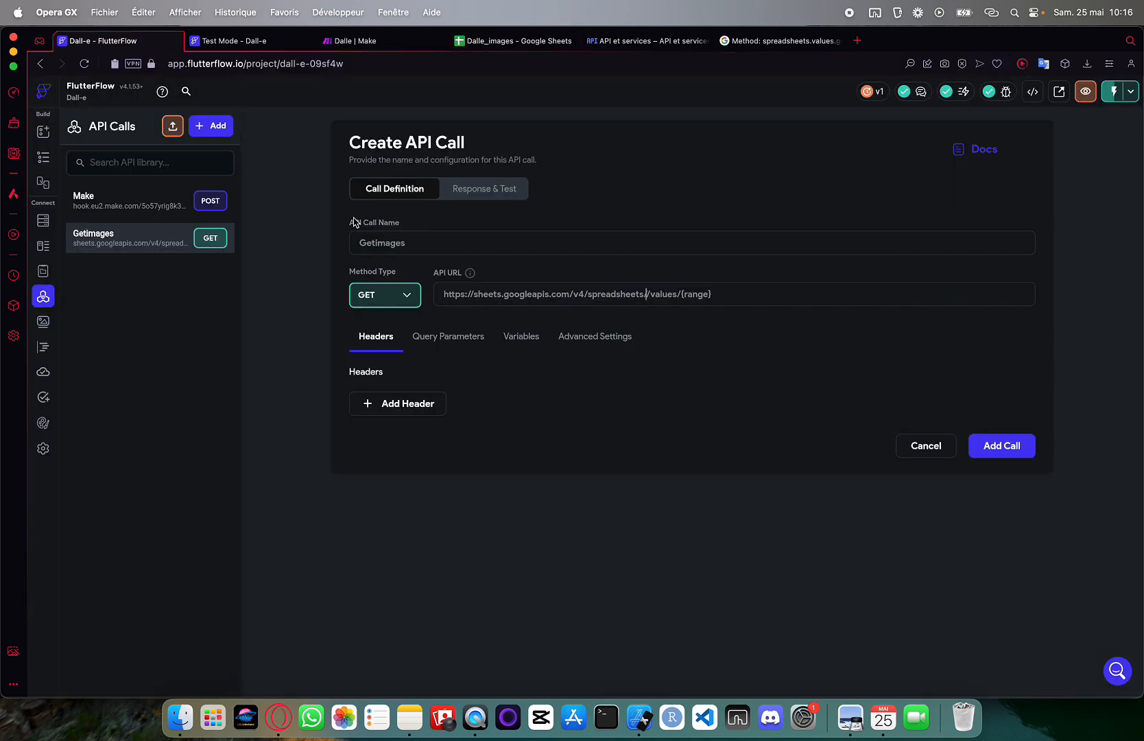
click(648, 293)
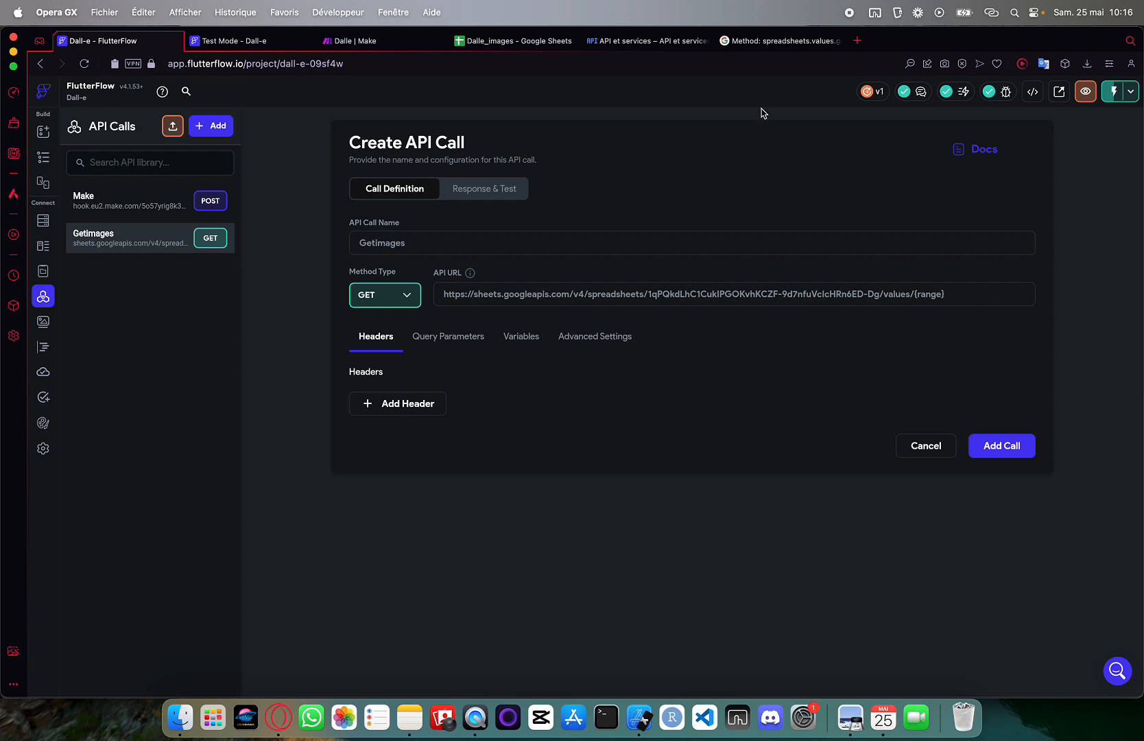
Replace the {range} placeholder with A:A and bring up the Query Parameters settings
drag(957, 294, 914, 293)
key(BackSpace)
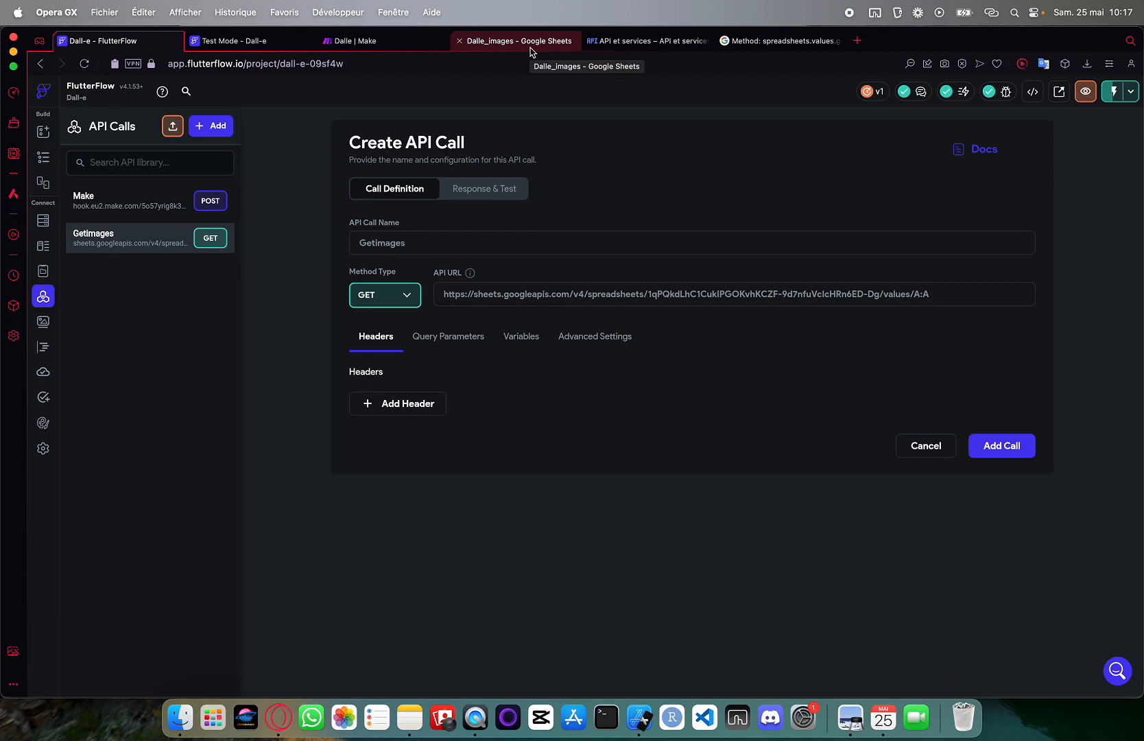
click(661, 46)
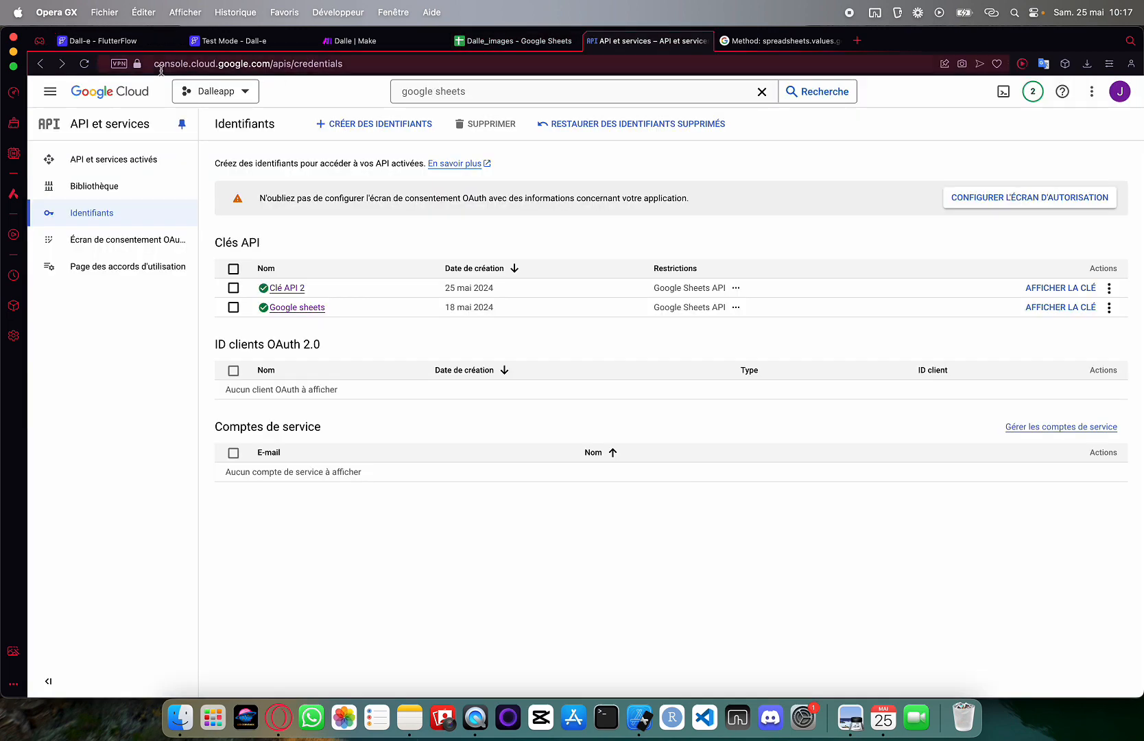
key(ctrl+Tab)
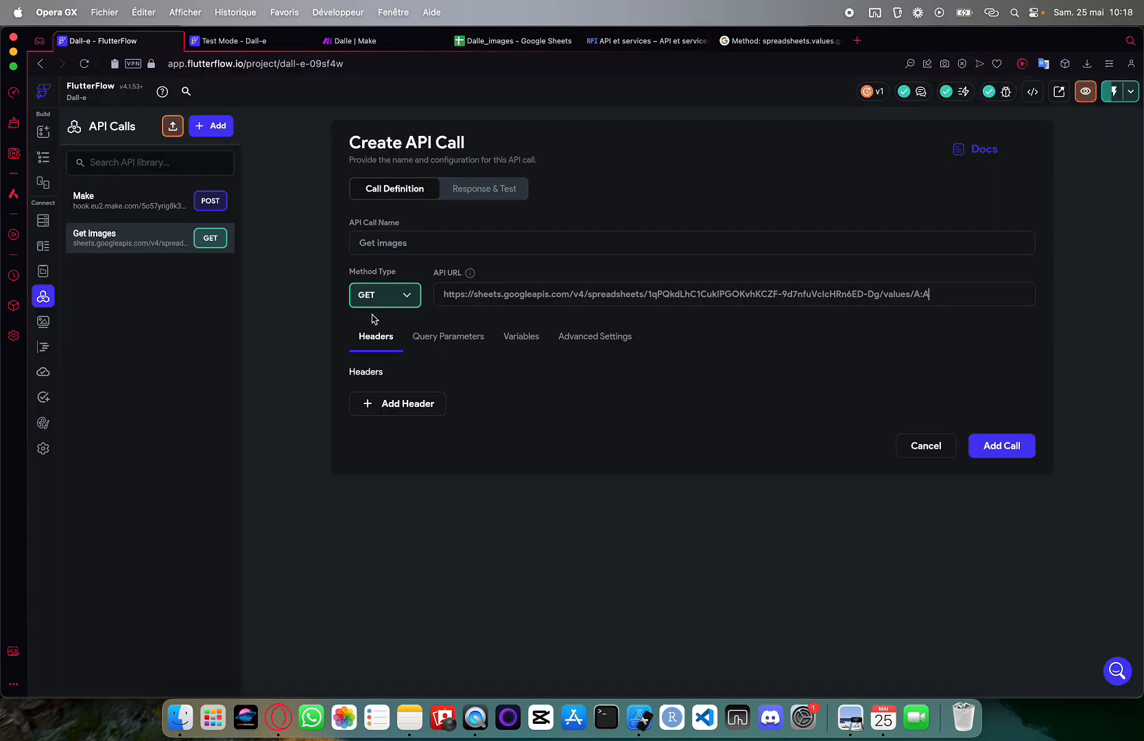
click(449, 340)
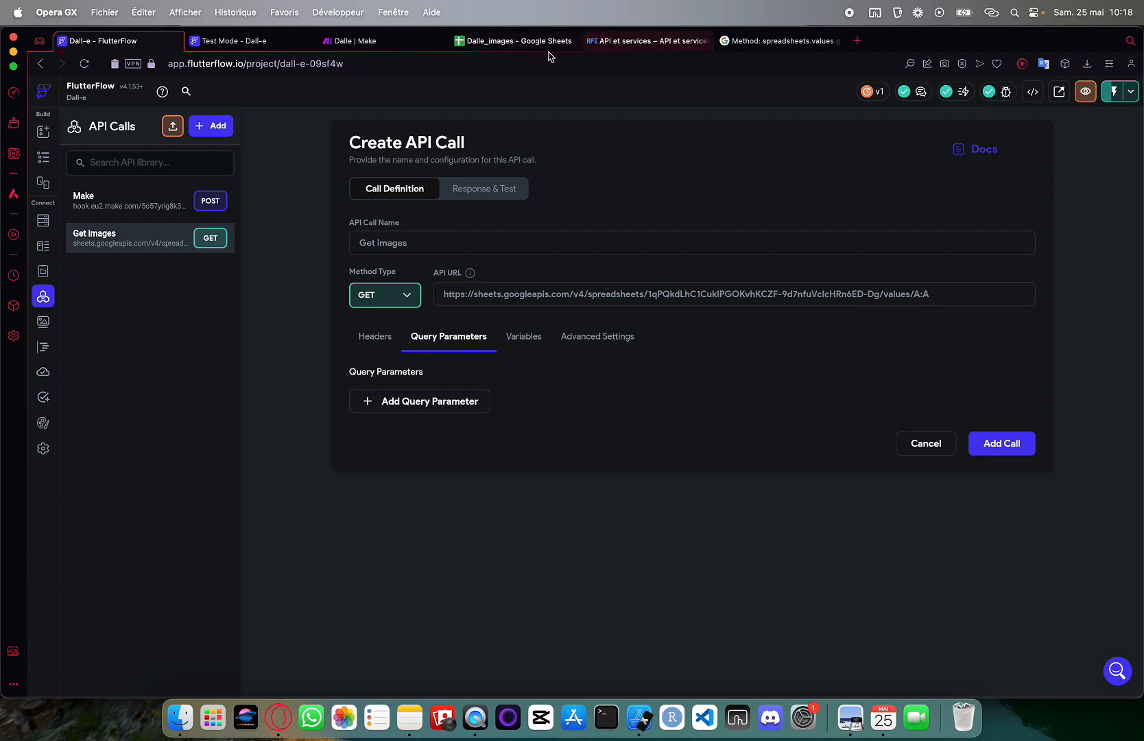
click(645, 41)
Add a query parameter named key, Specific Value source, type String
click(102, 41)
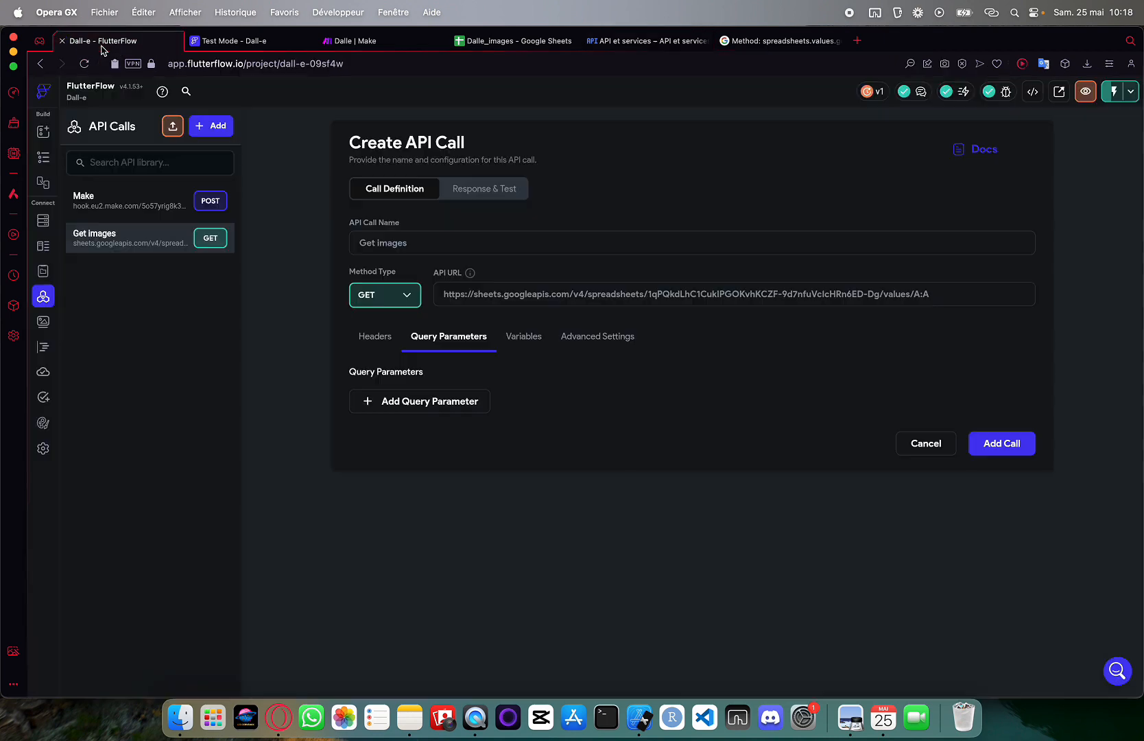
click(423, 404)
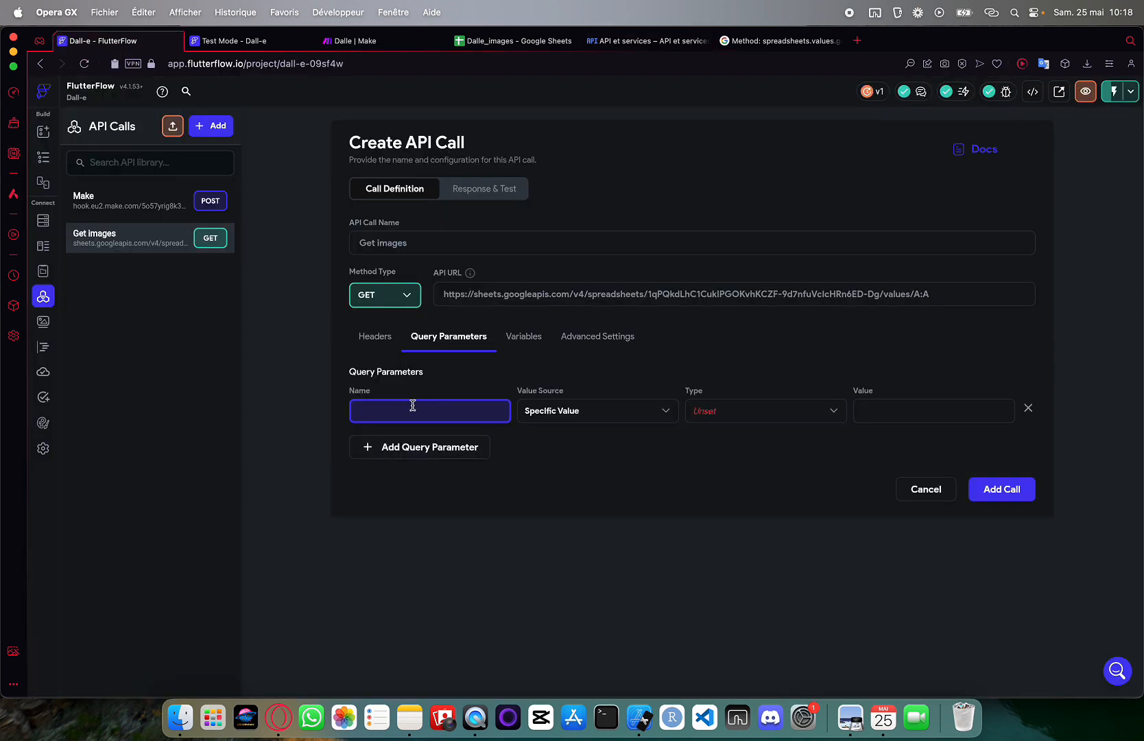
text(key)
click(561, 421)
click(566, 422)
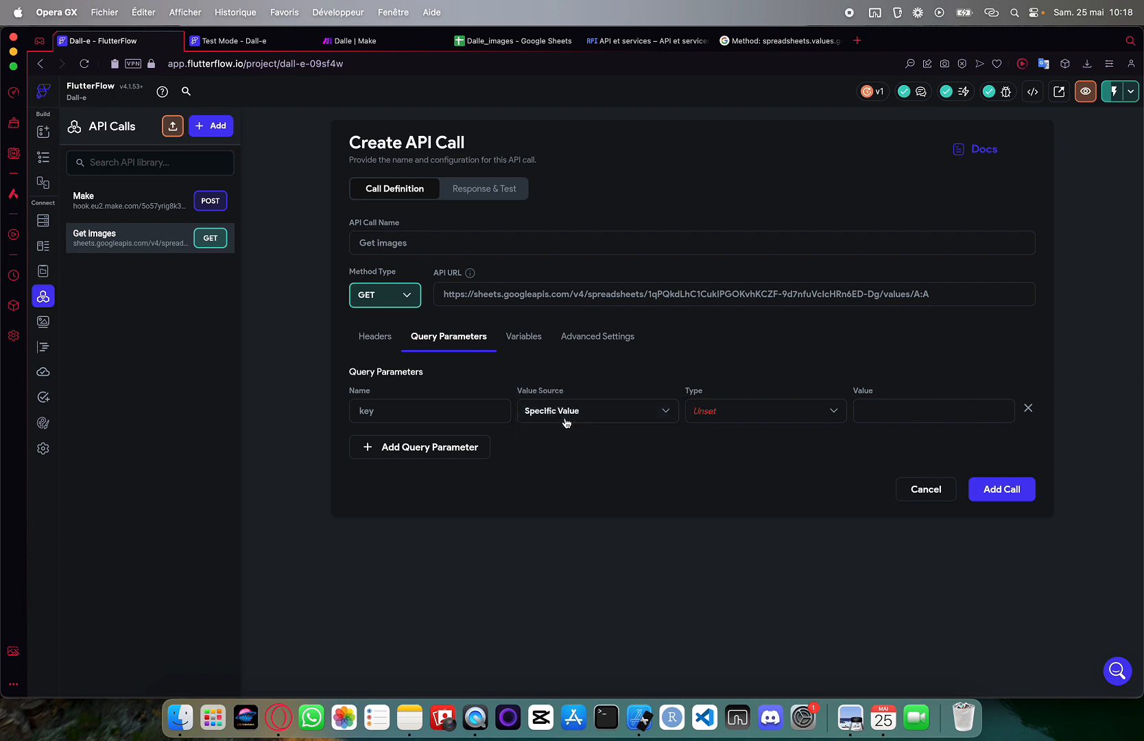
click(735, 415)
click(728, 421)
Copy the Google Sheets API key from the Cloud credentials page for the key's value
click(619, 42)
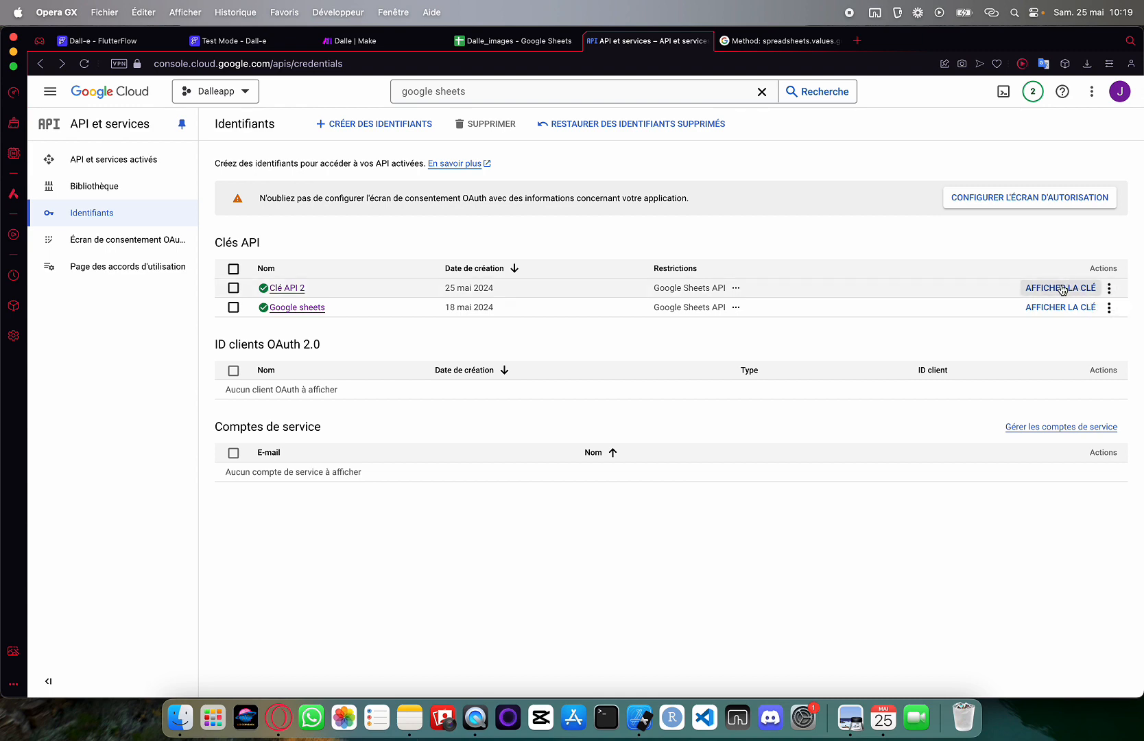
click(1059, 306)
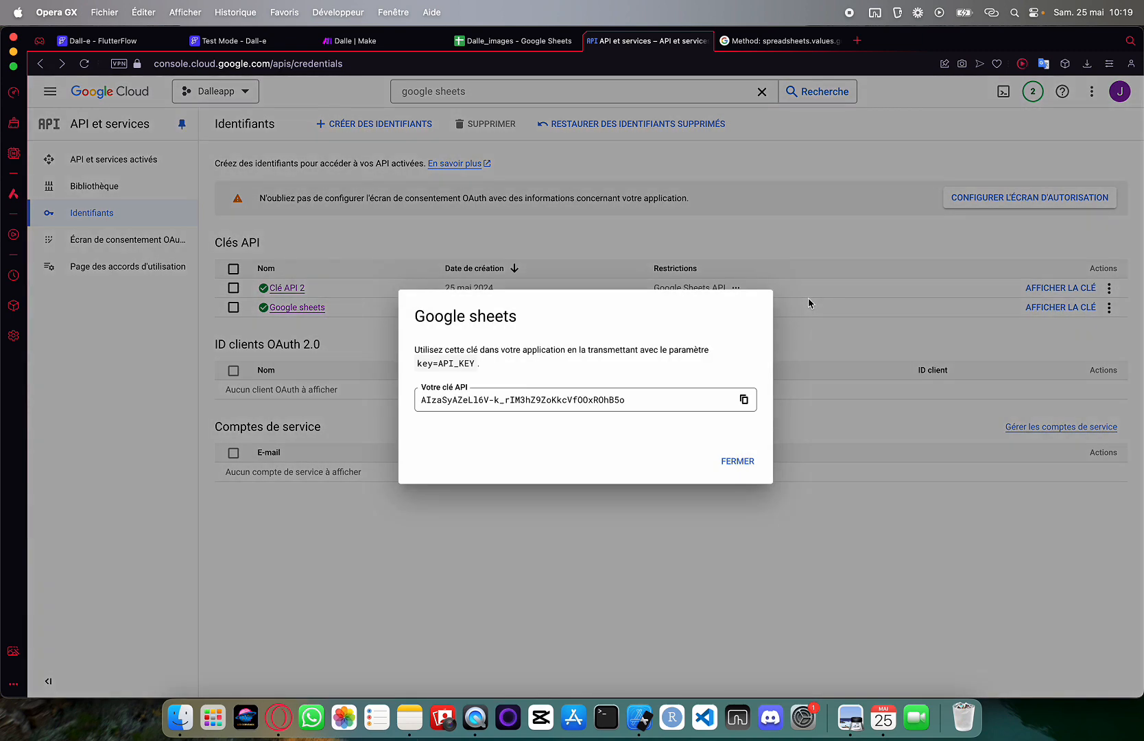
click(743, 399)
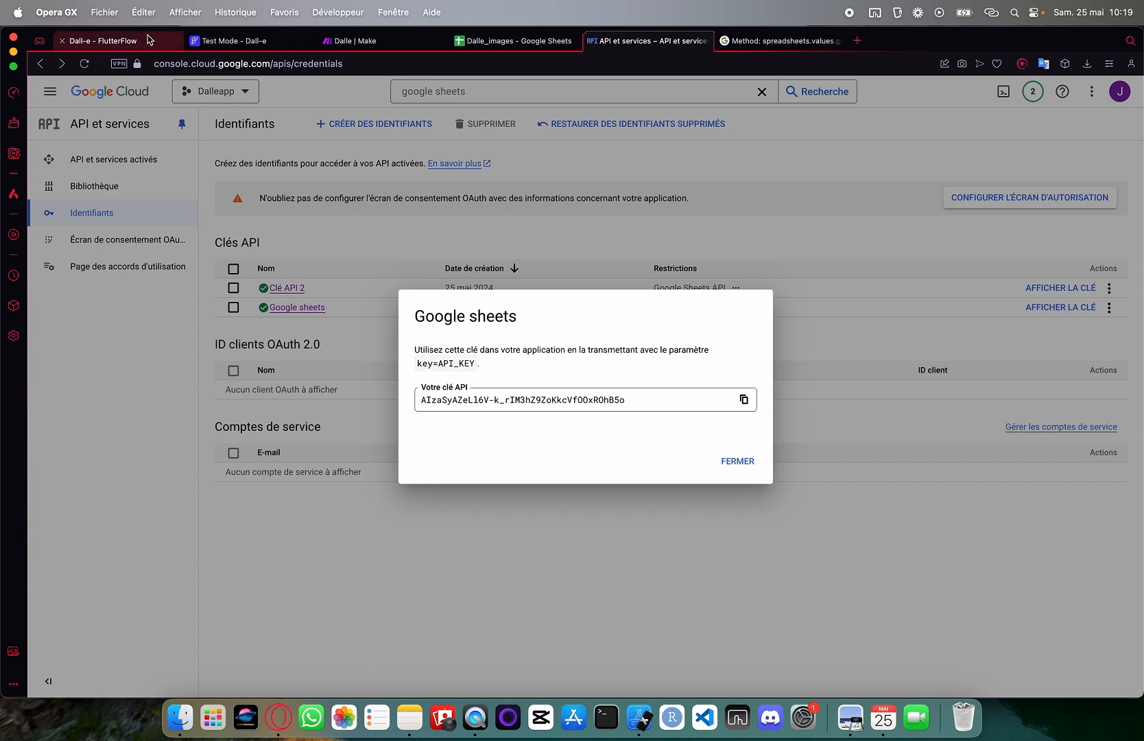
click(152, 46)
click(861, 409)
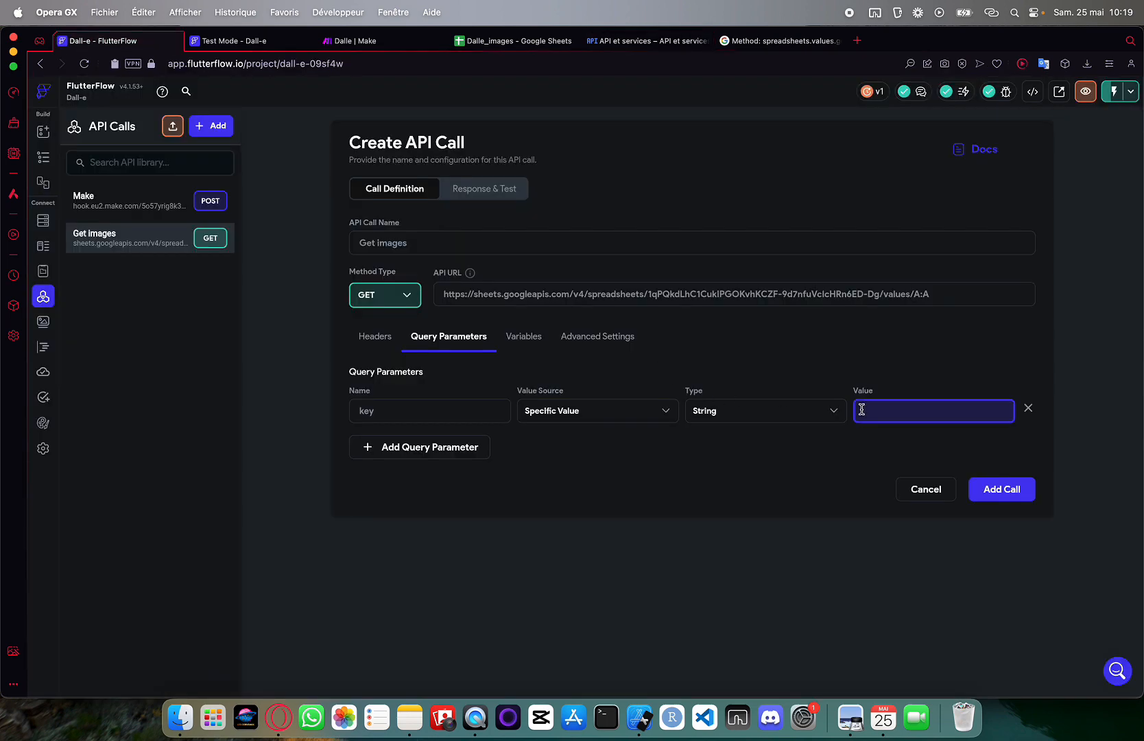
Paste the Google Sheets API key as the key parameter's value and view Response & Test
key(super+v)
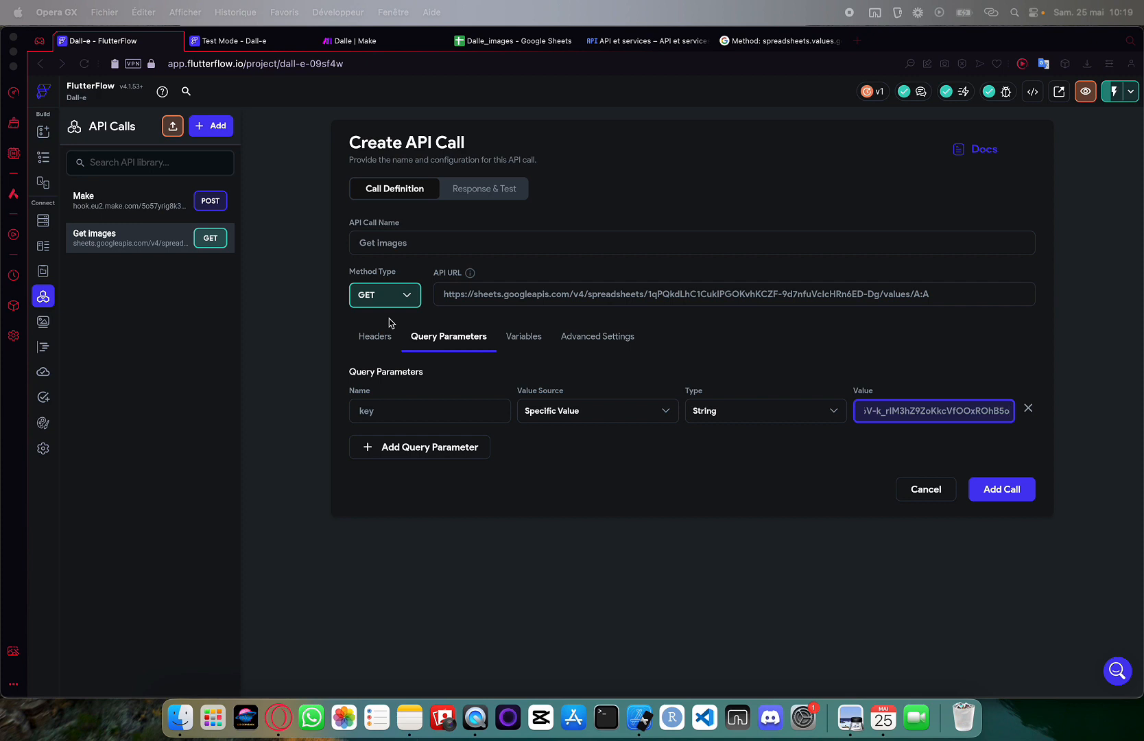
click(424, 209)
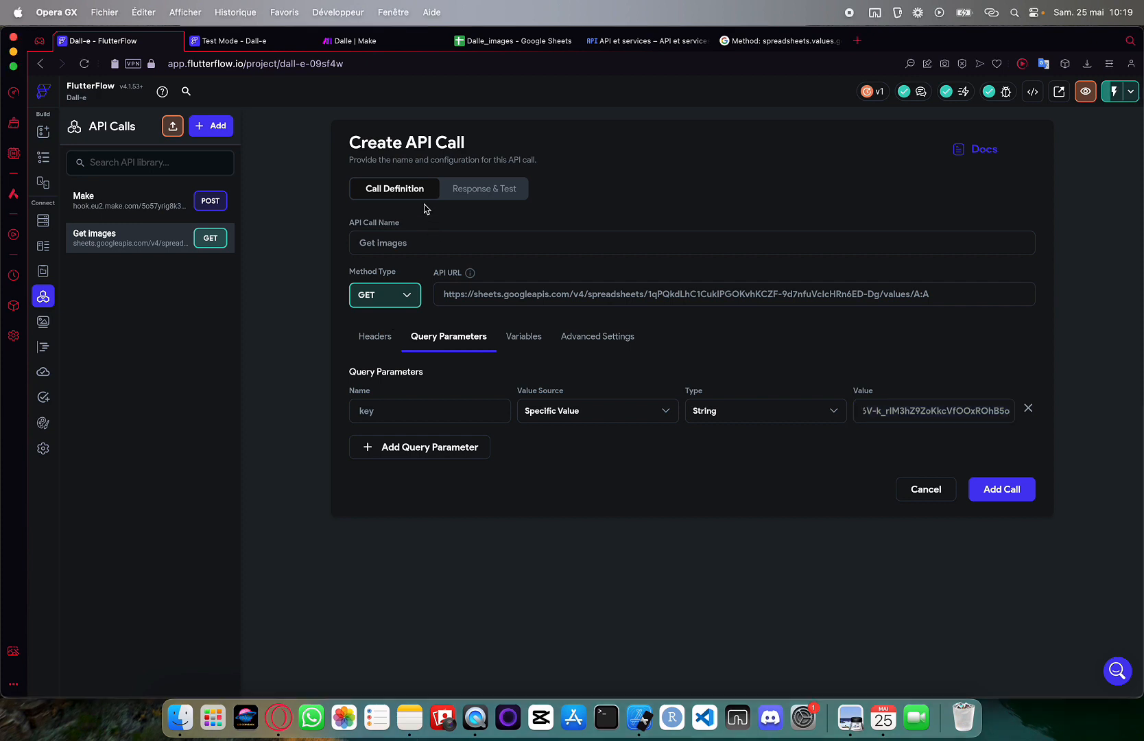
click(470, 191)
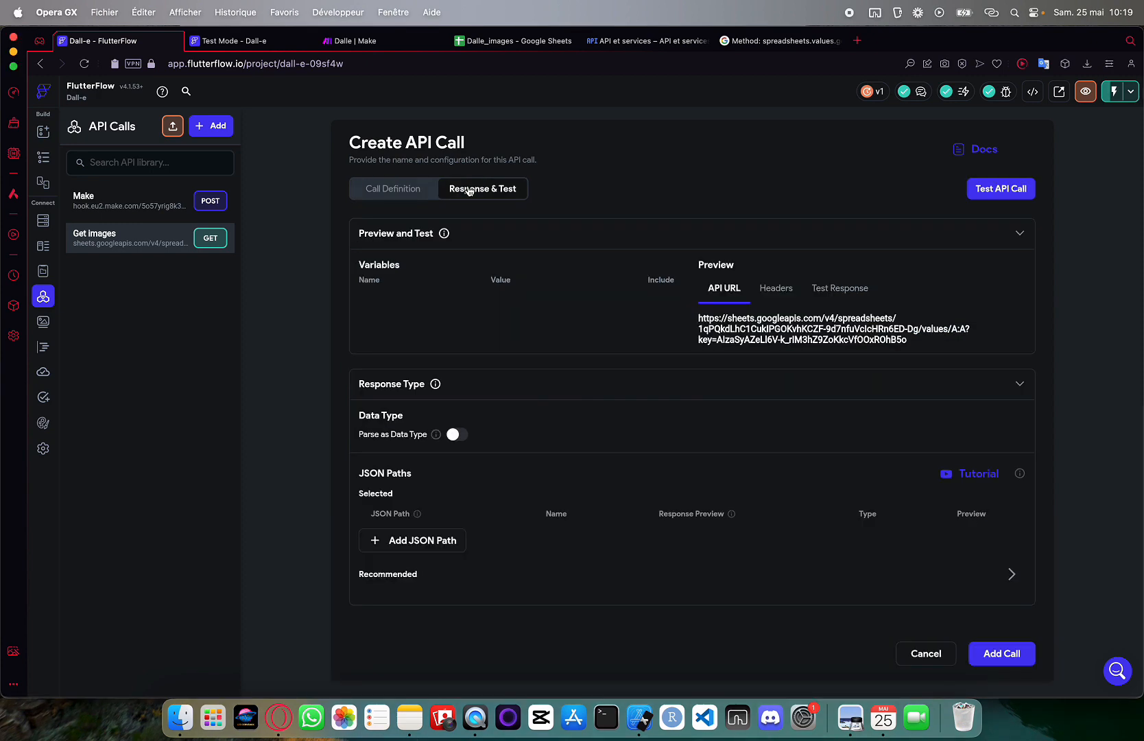
Test the Get images call and check that its JSON body returns the sheet's image URL with status 200
click(1006, 199)
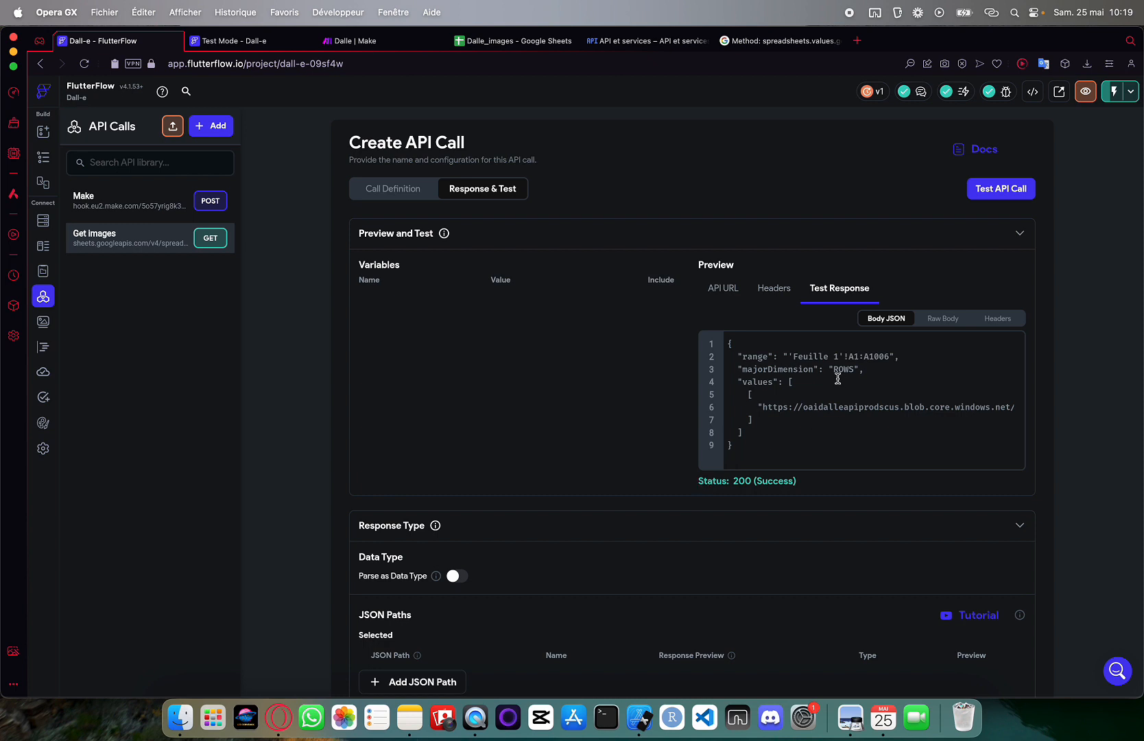
mouse_move(760, 405)
mouse_down()
mouse_move(1028, 395)
mouse_move(1008, 408)
mouse_move(882, 416)
mouse_move(745, 404)
mouse_up()
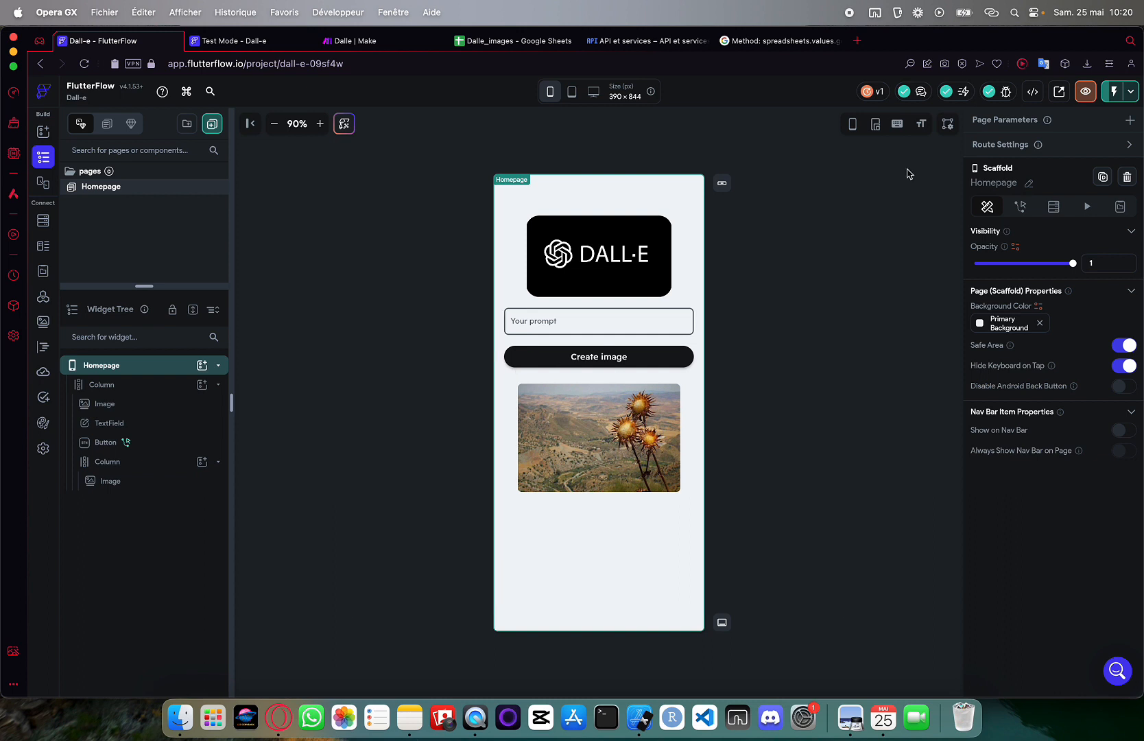
Save Get images as an API call
click(1047, 211)
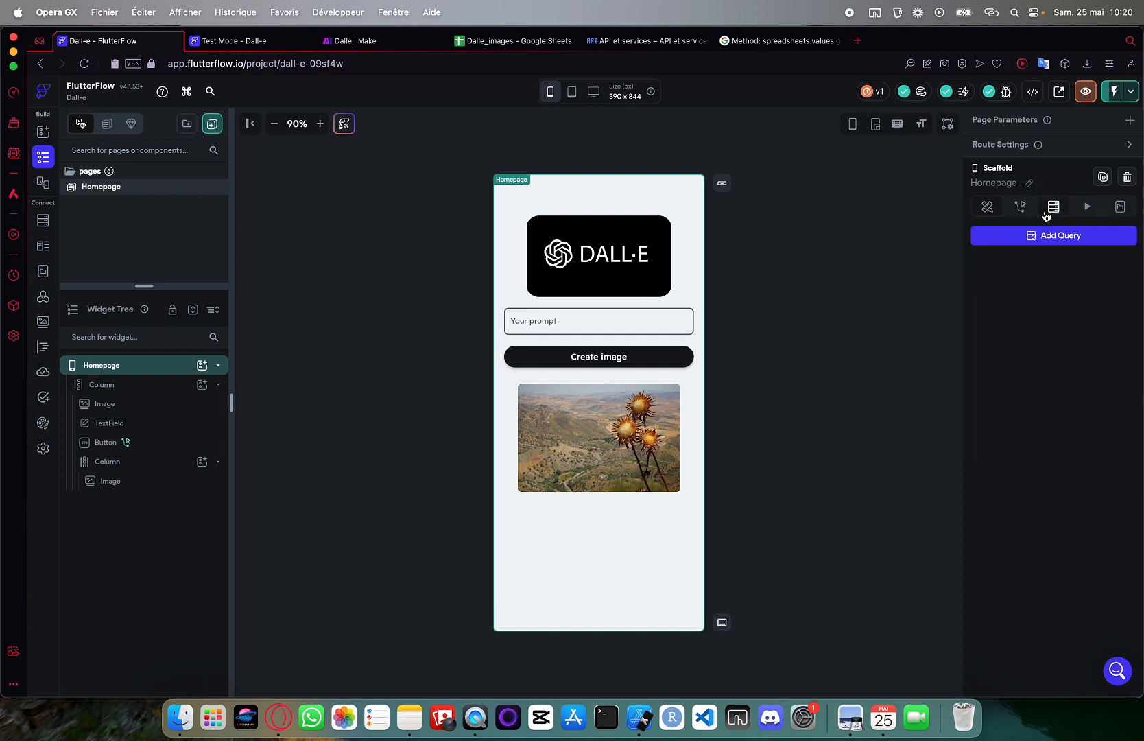
click(1033, 232)
click(842, 237)
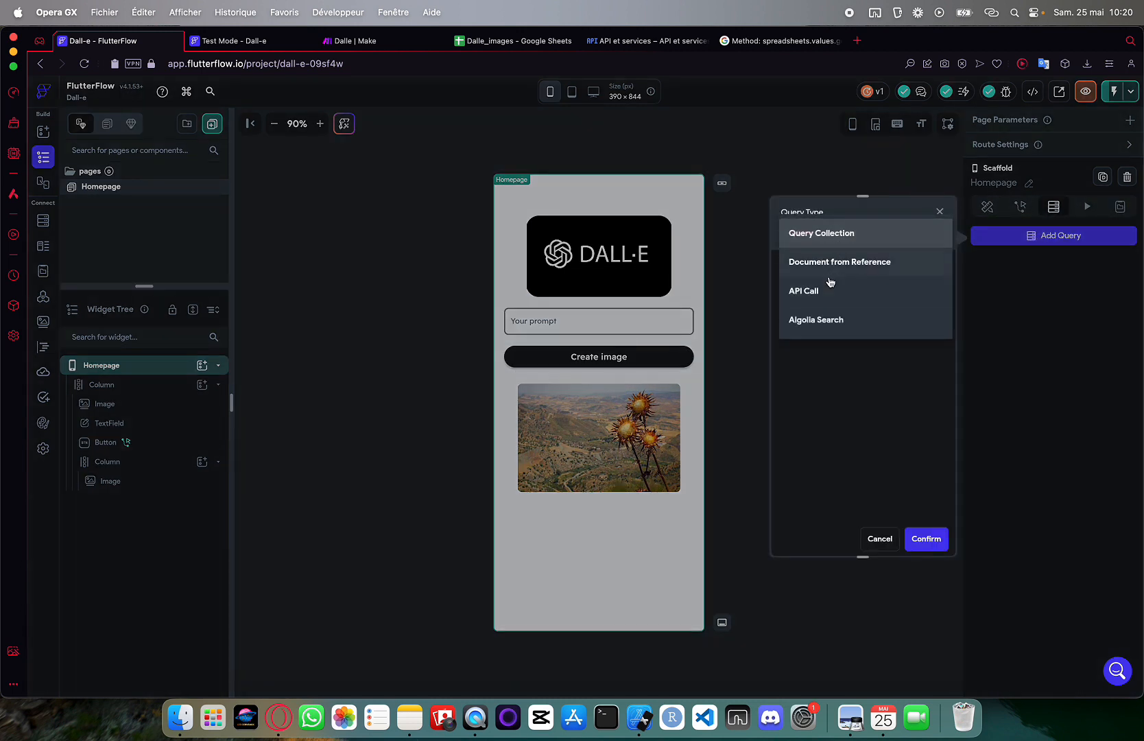
click(830, 284)
click(823, 284)
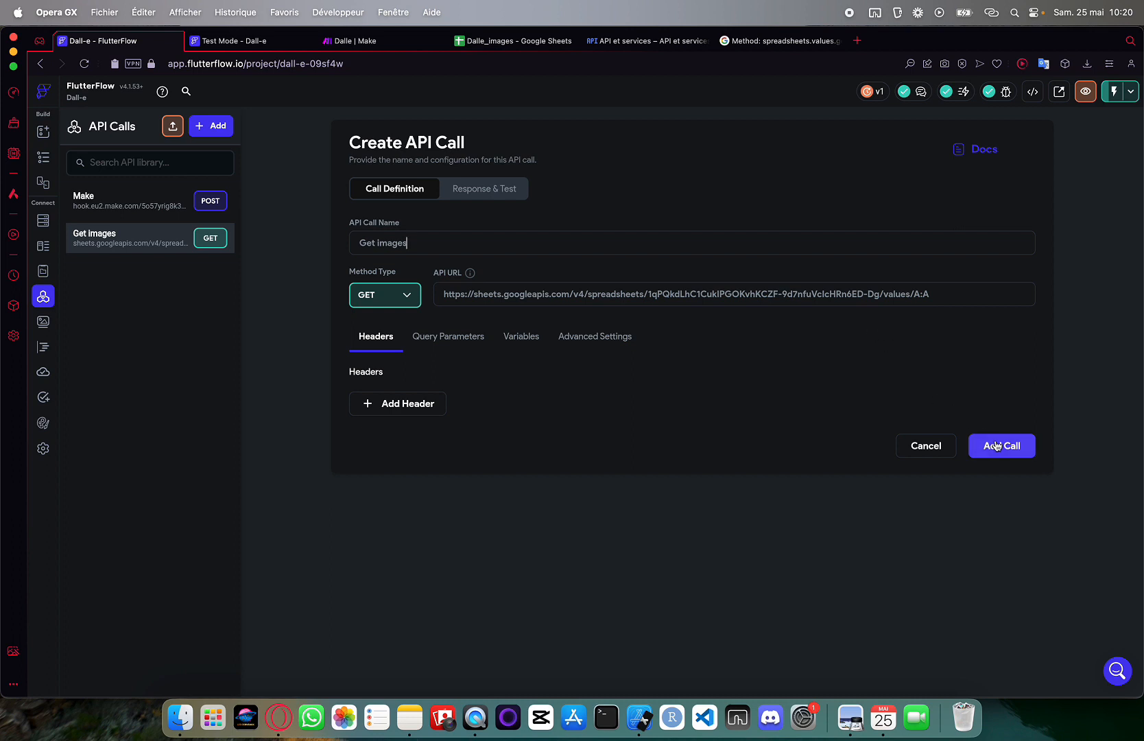
click(995, 445)
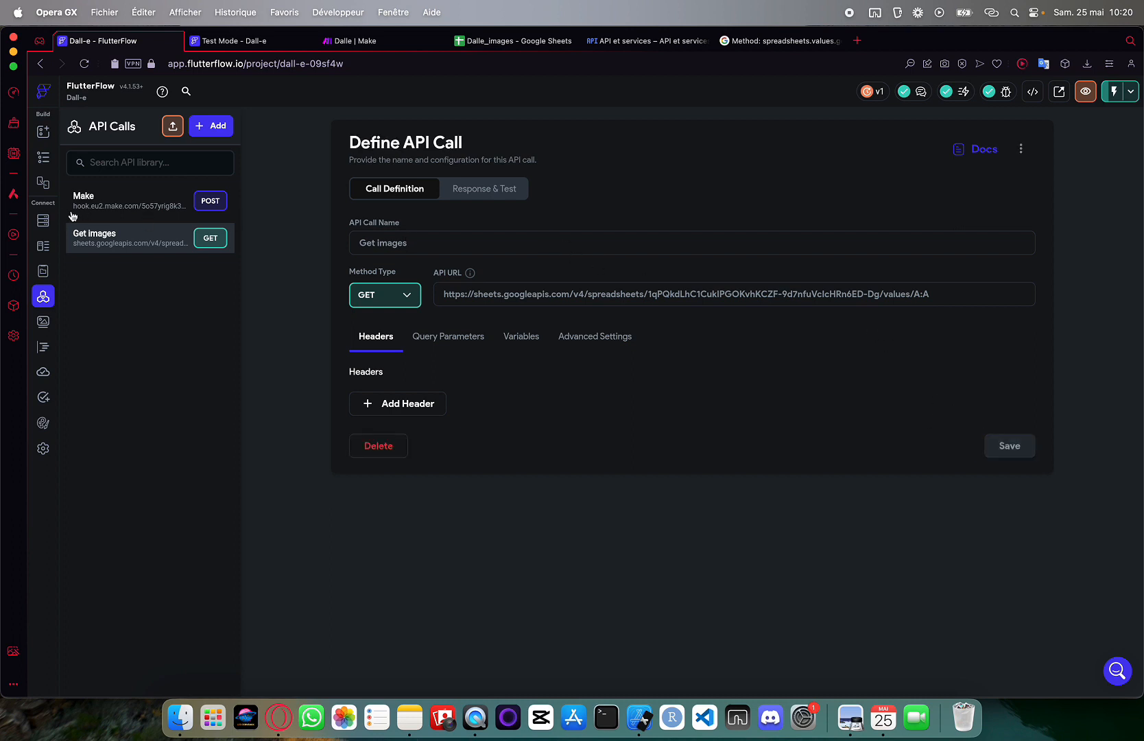
Add Get images as an API Call backend query on the Homepage
click(42, 157)
click(1053, 235)
click(816, 287)
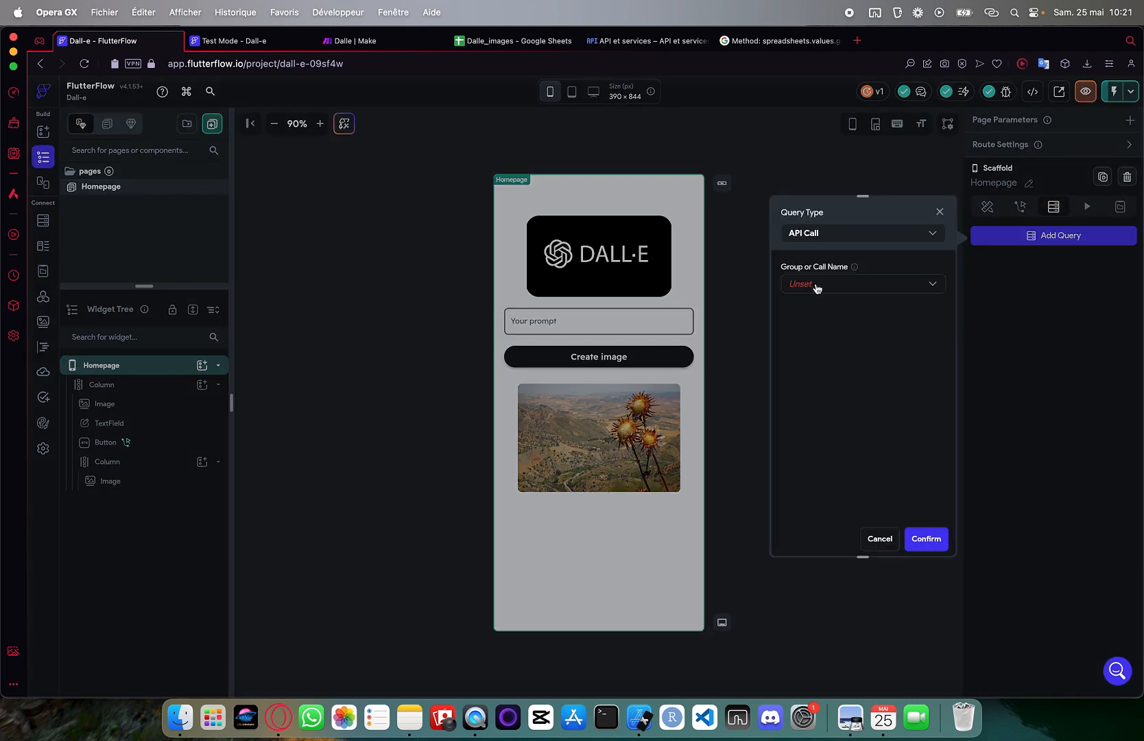
click(830, 295)
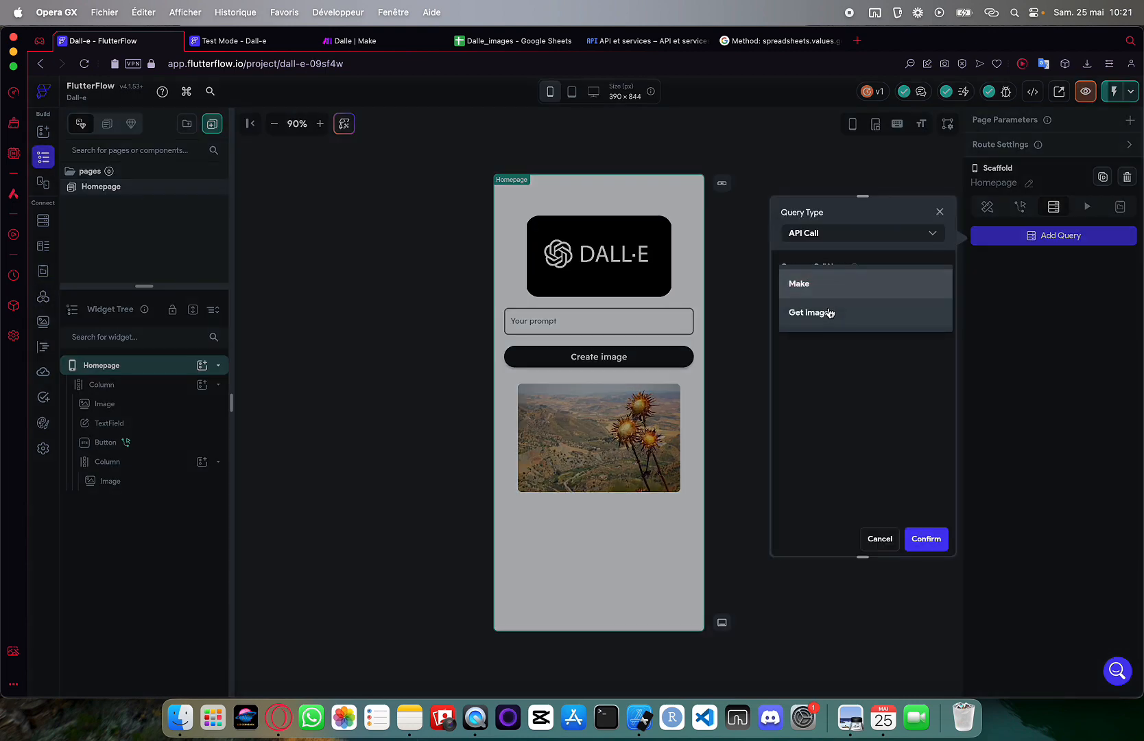
click(828, 312)
click(927, 542)
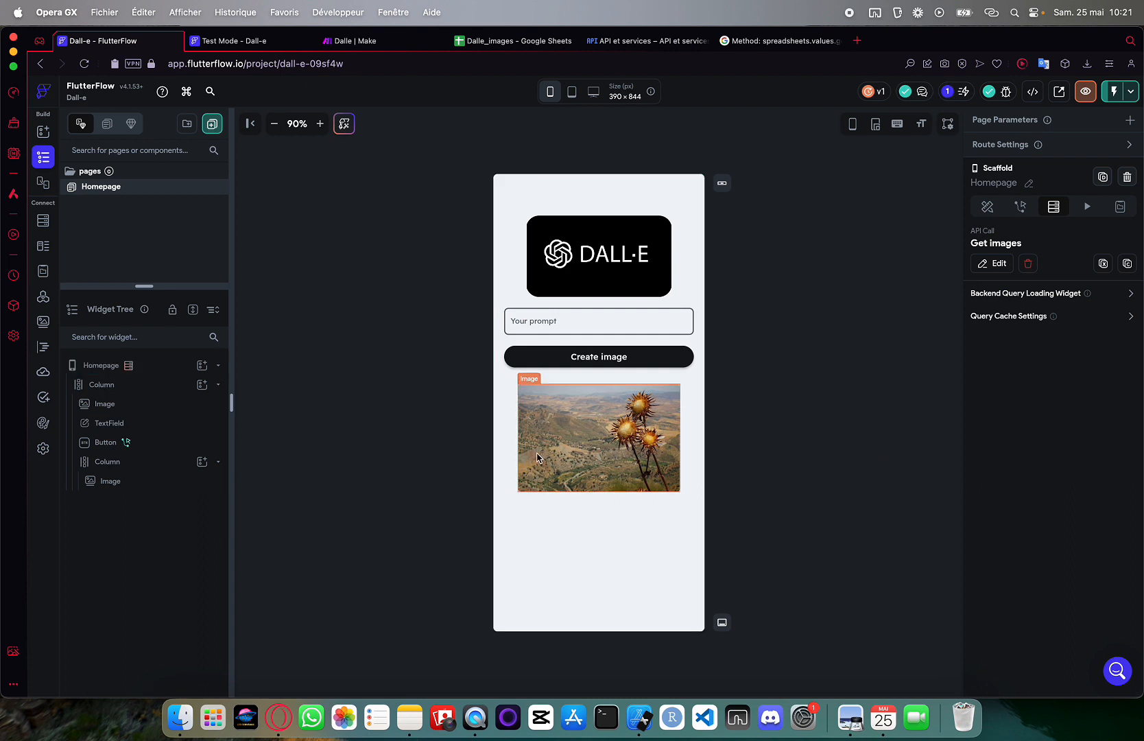
Generate the inner Column's children from an images variable bound to the Get images response $.values
click(114, 465)
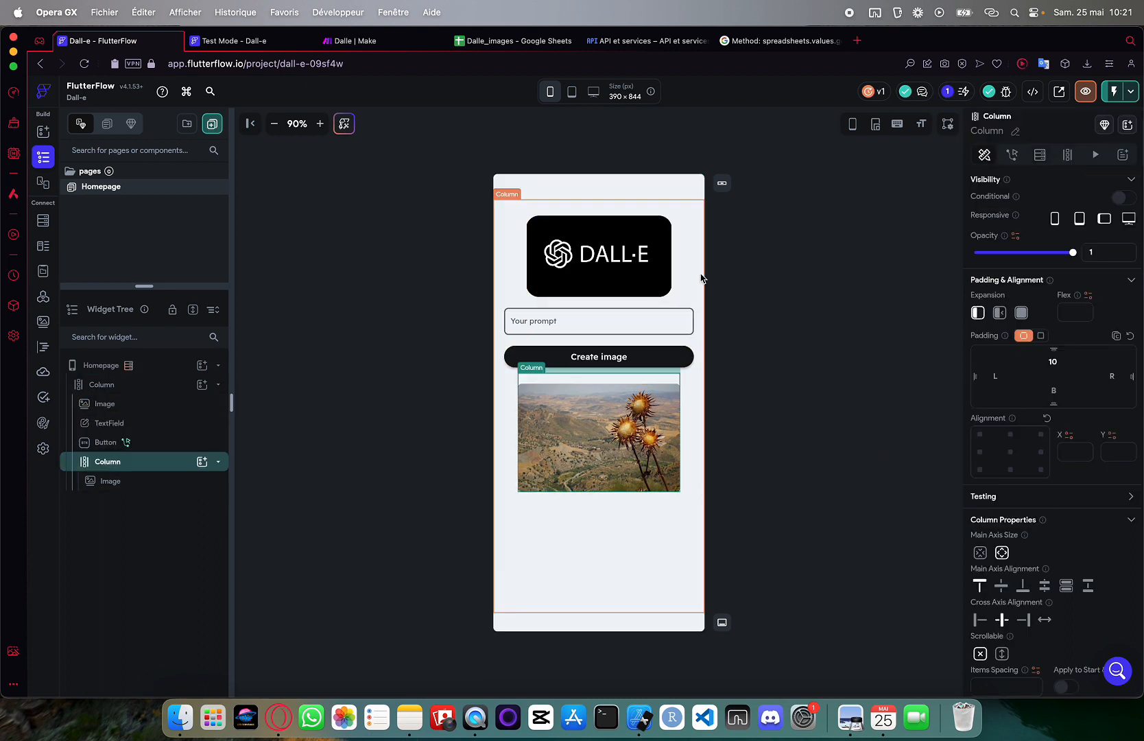
click(1065, 155)
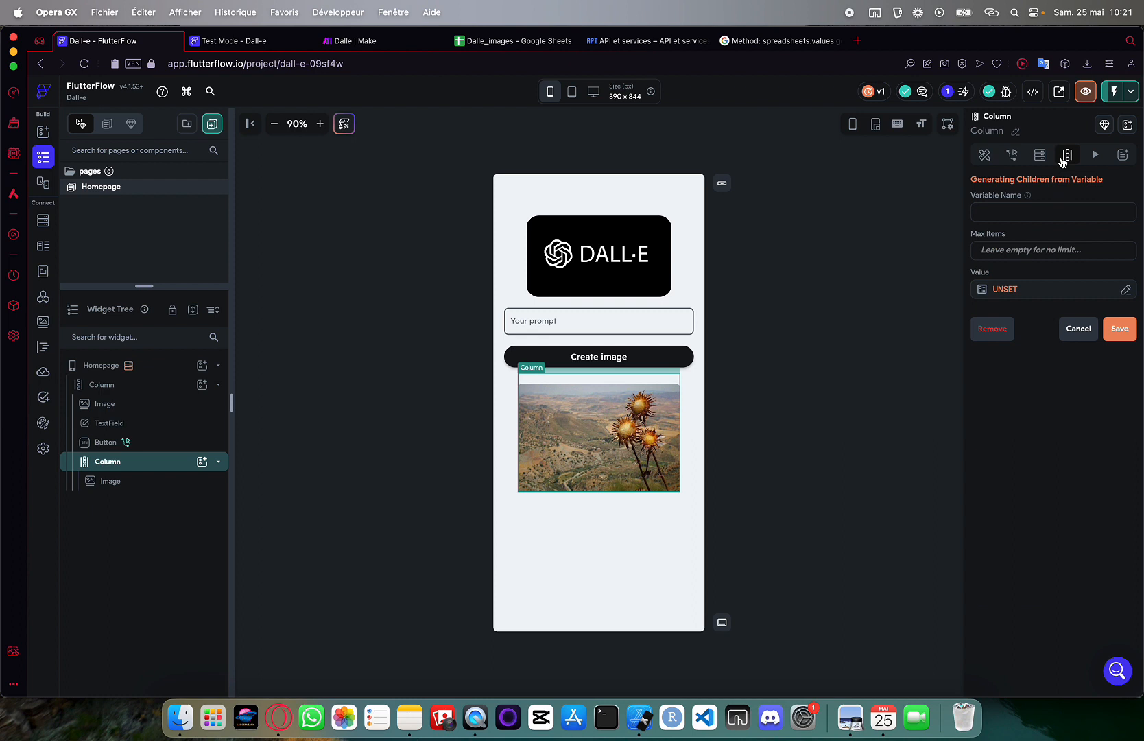
click(1003, 210)
text(images)
click(1010, 289)
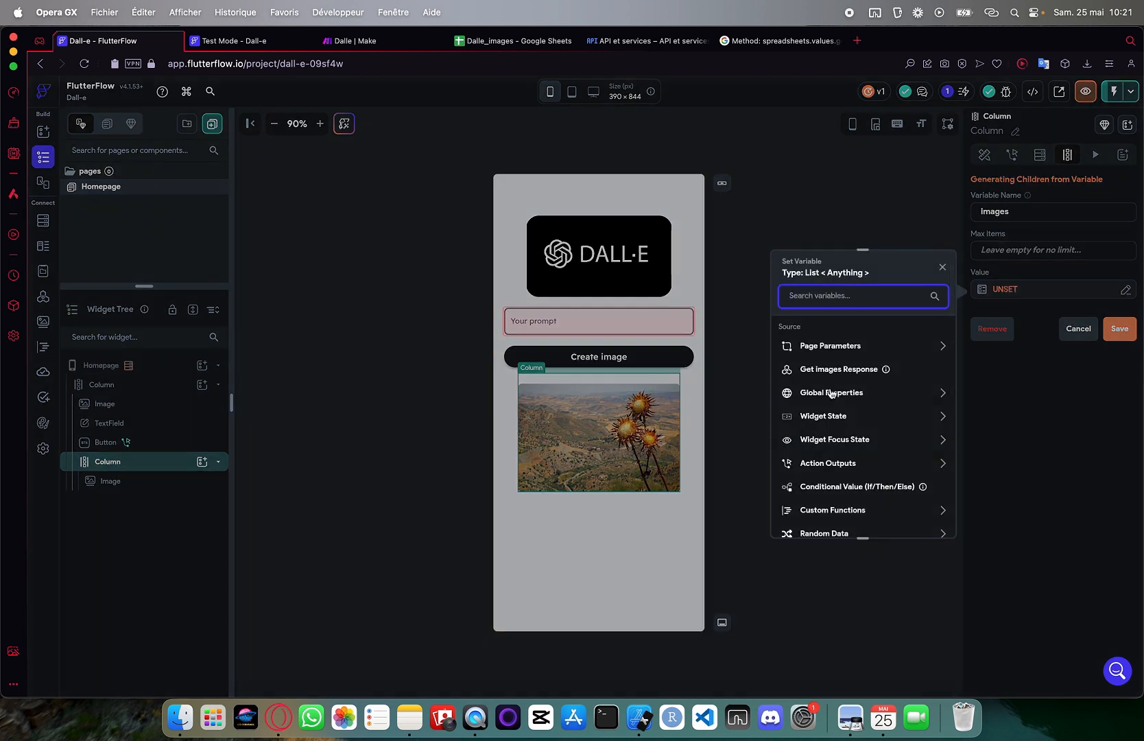
click(840, 369)
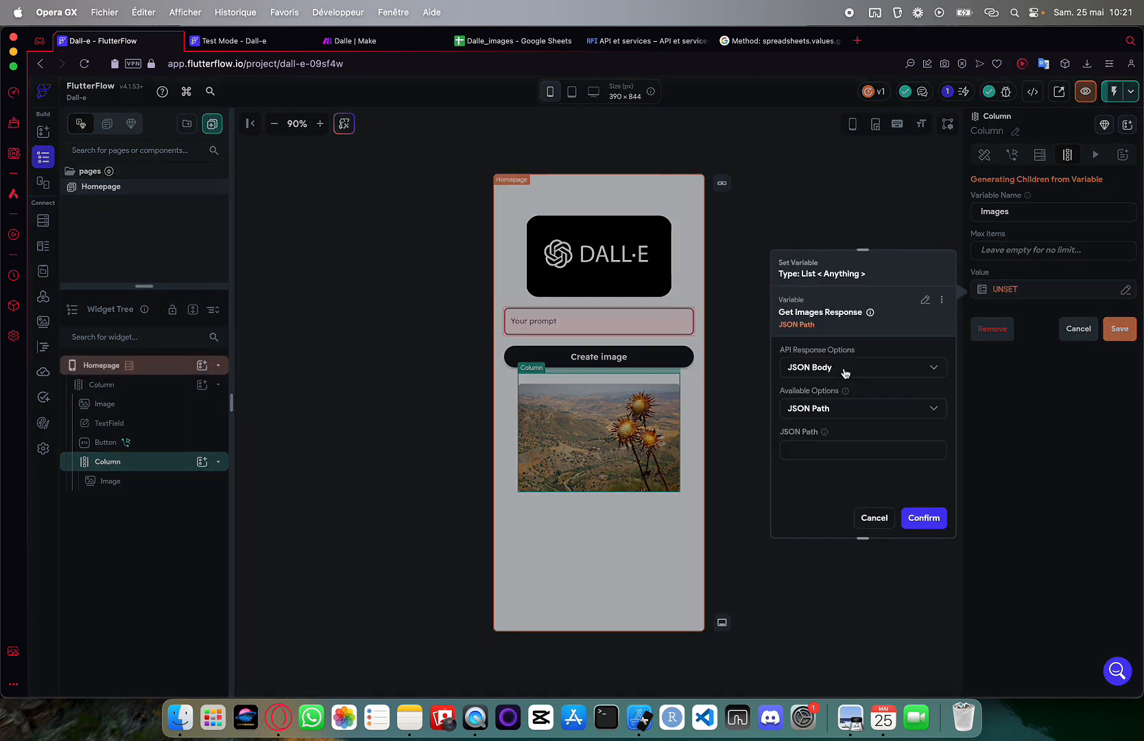
click(804, 451)
text($.)
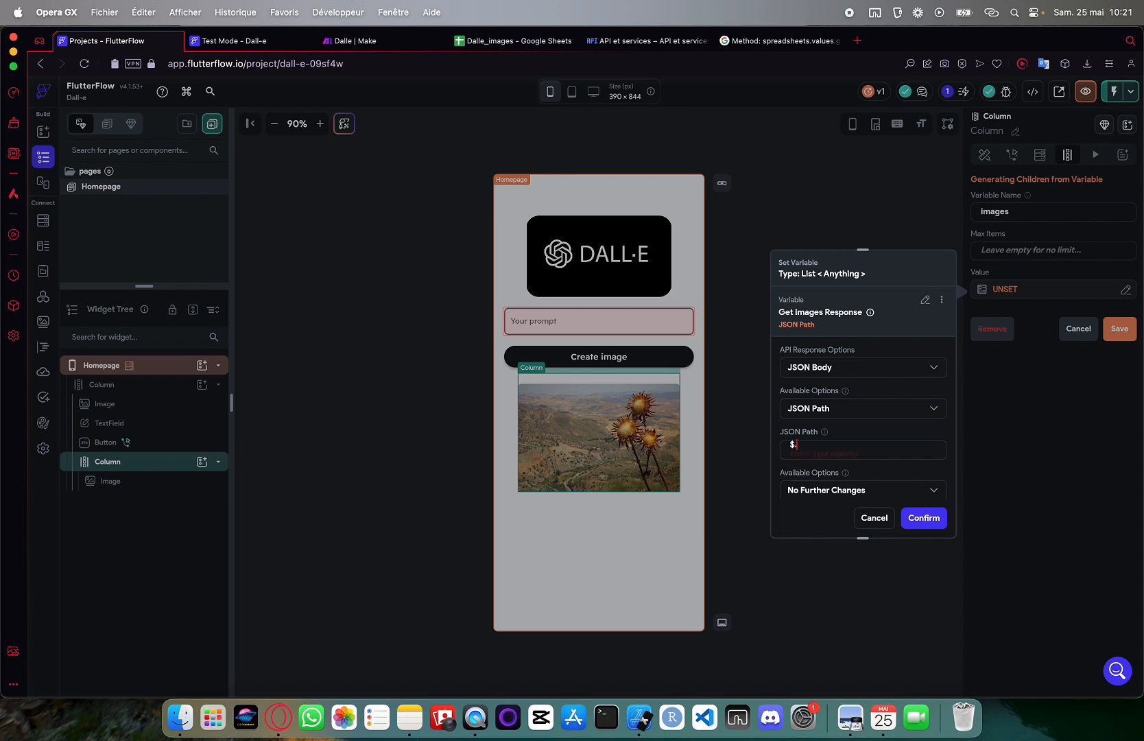
text(values)
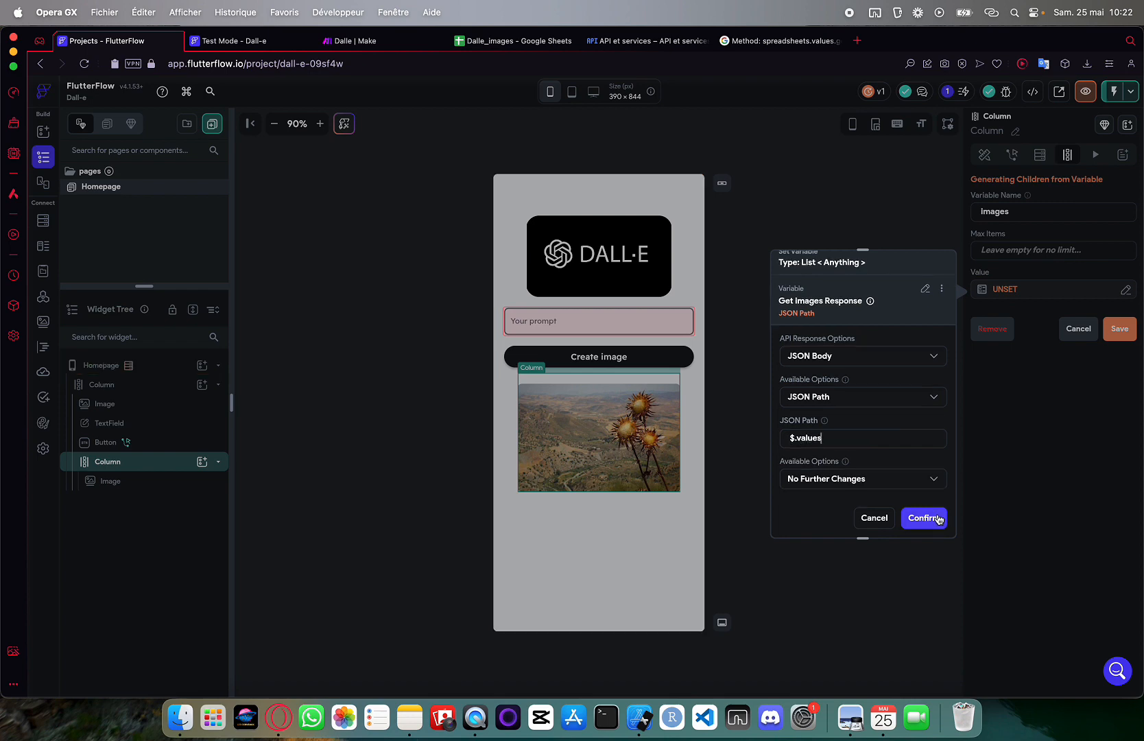
click(938, 520)
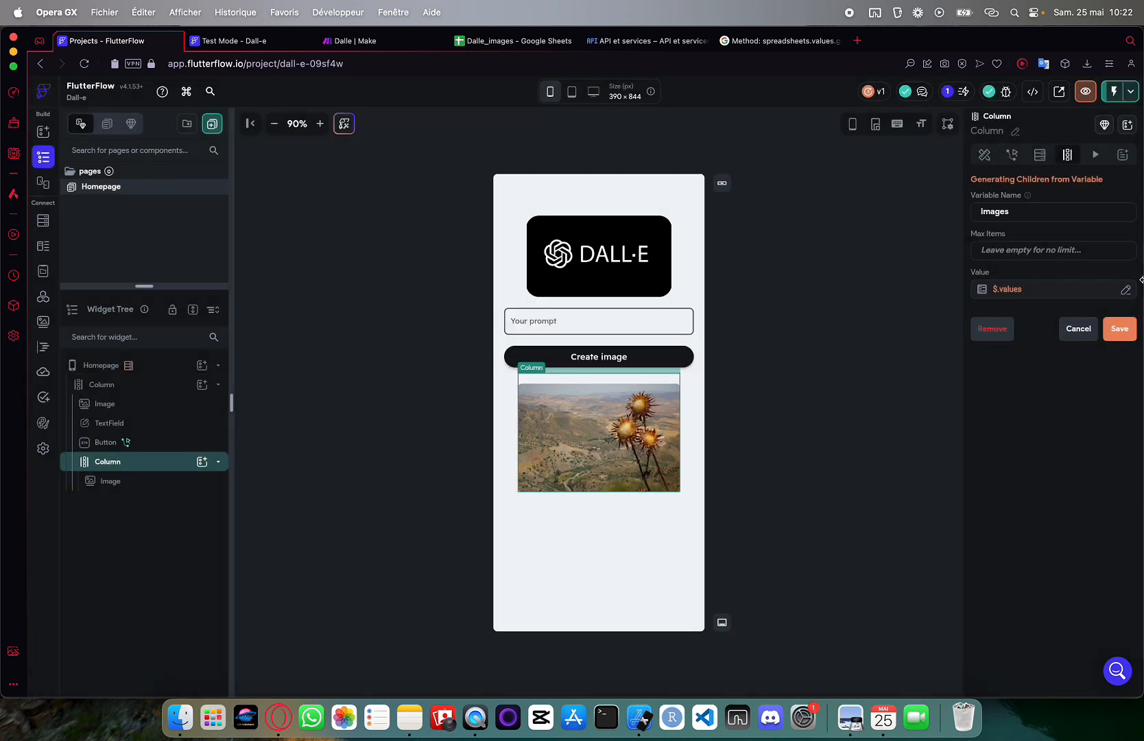
click(1119, 328)
click(676, 443)
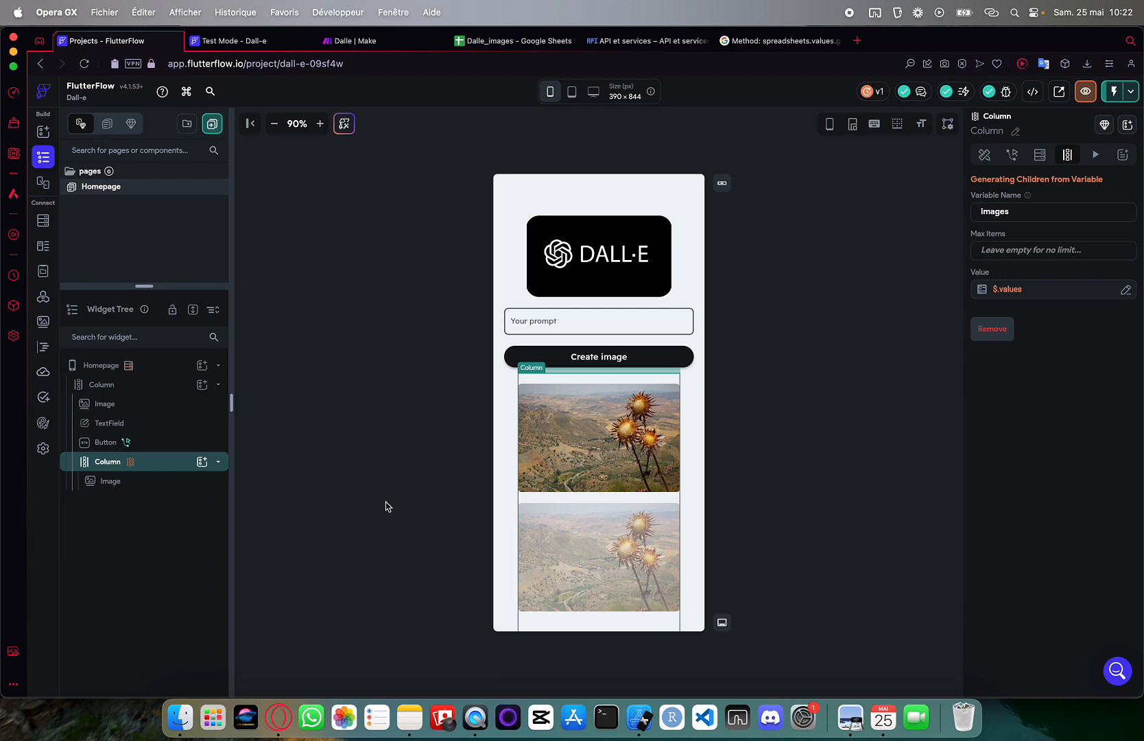
click(574, 424)
scroll(996, 328, down, 5)
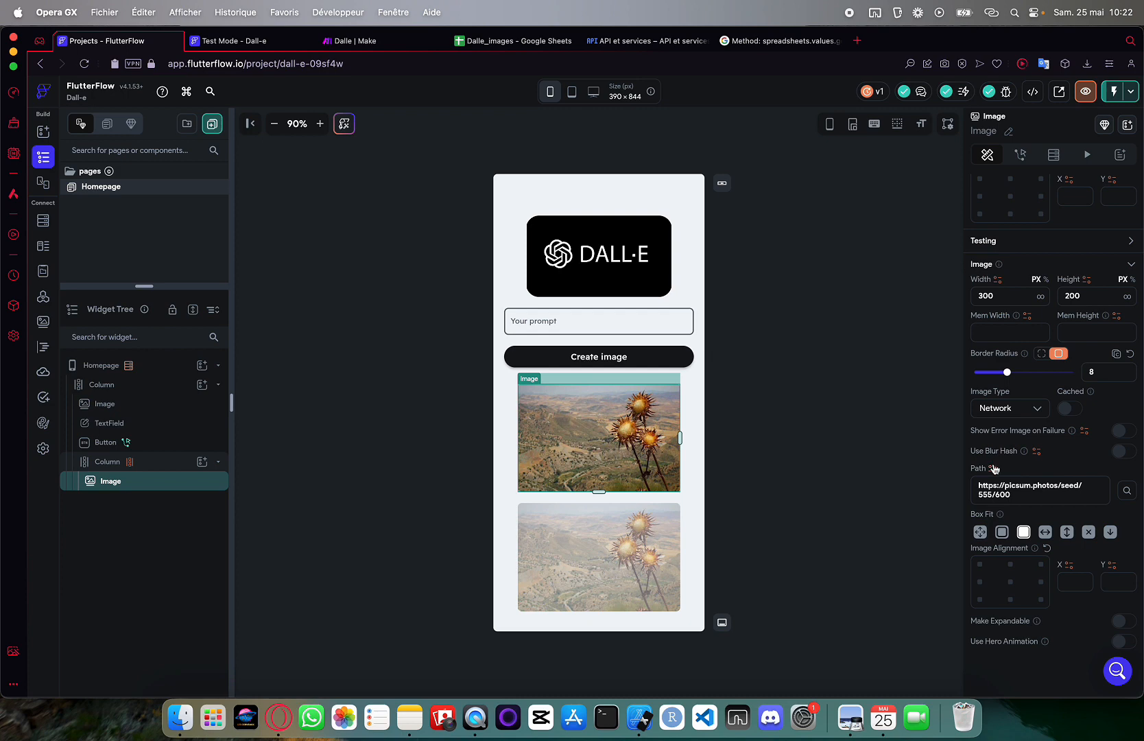
Bind the image path to the images item, transformed with the JSON Path option
click(993, 467)
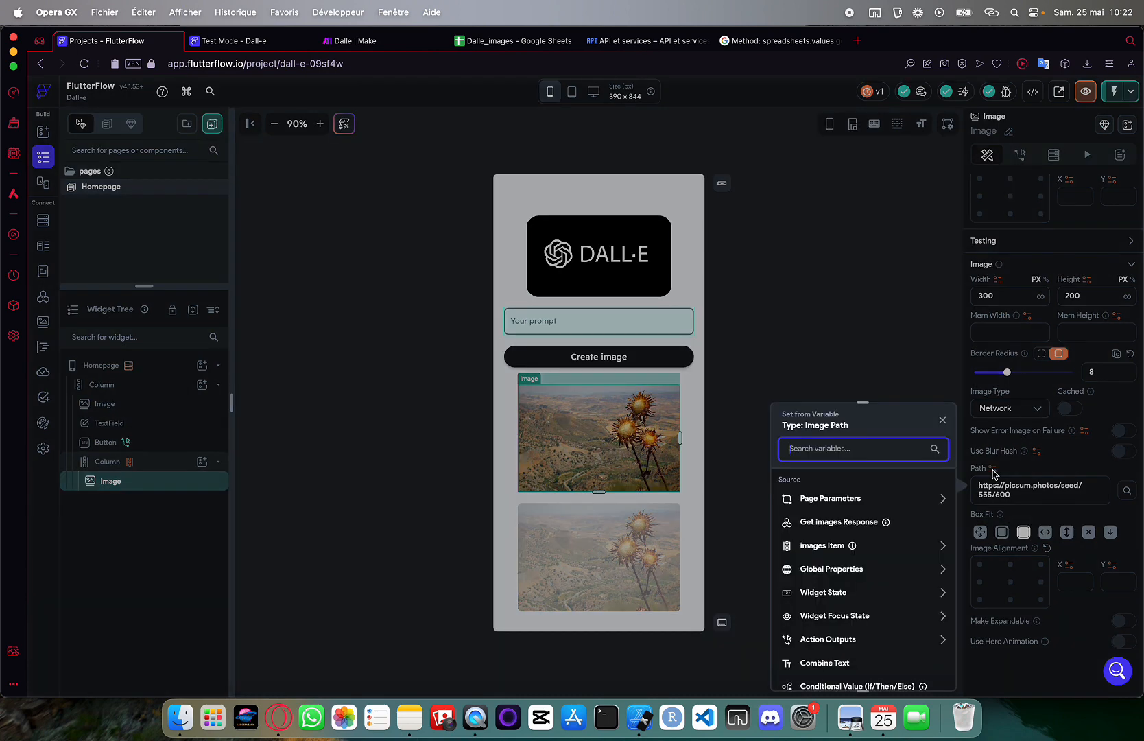
click(831, 546)
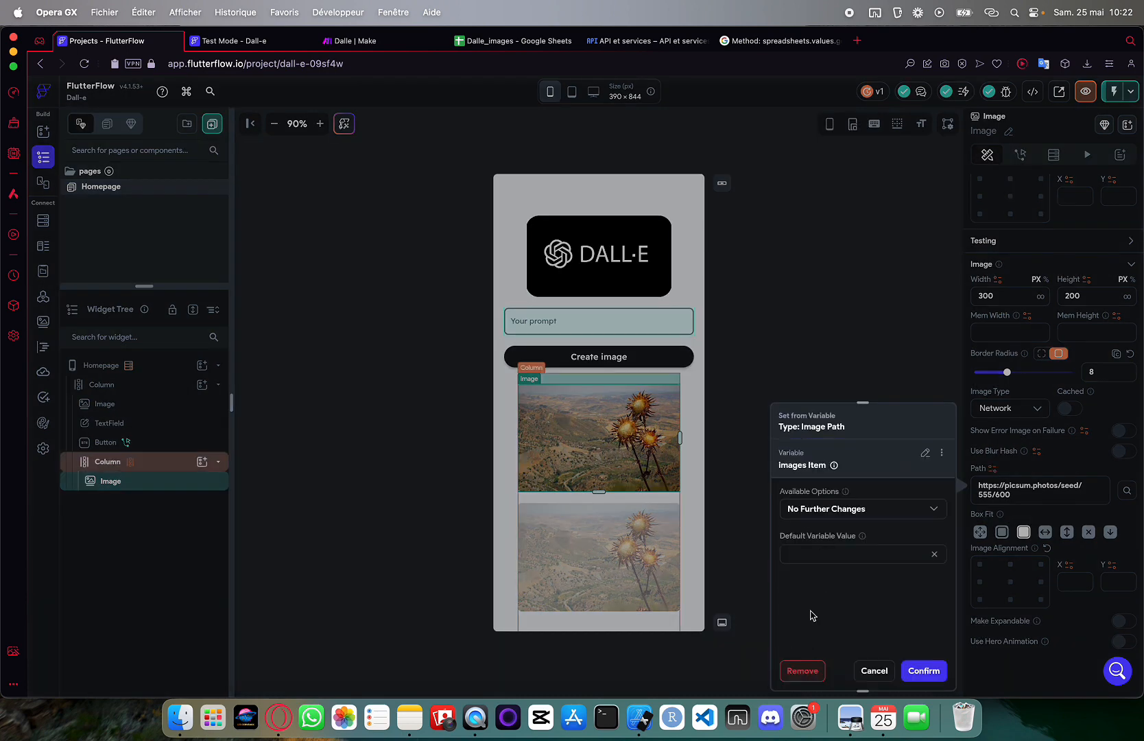
click(842, 511)
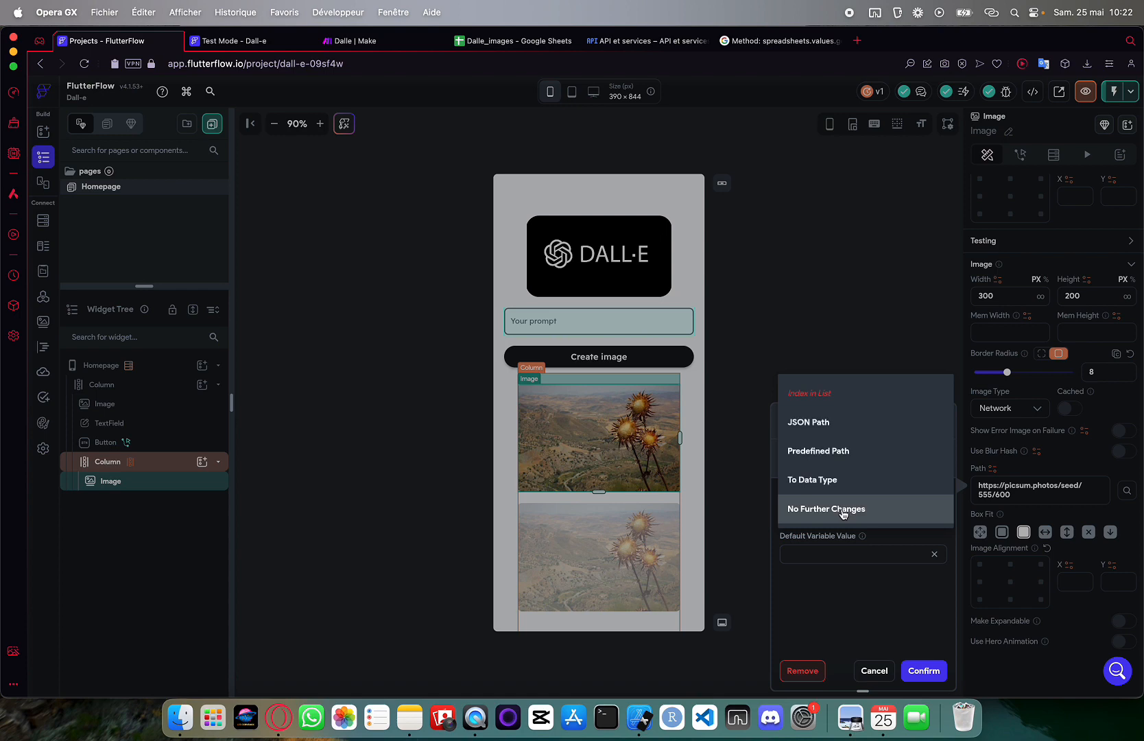
click(842, 428)
Open the Dalle_images spreadsheet in Google Sheets to see the stored image URL
scroll(817, 564, down, 1)
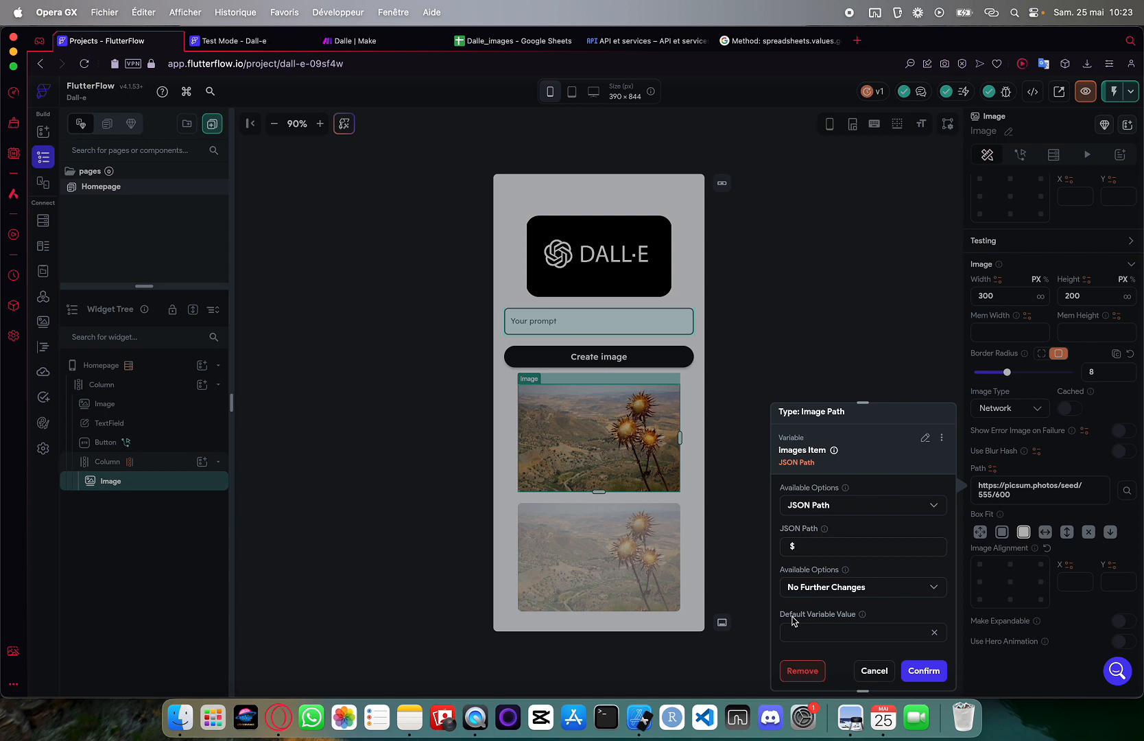
click(504, 43)
click(120, 224)
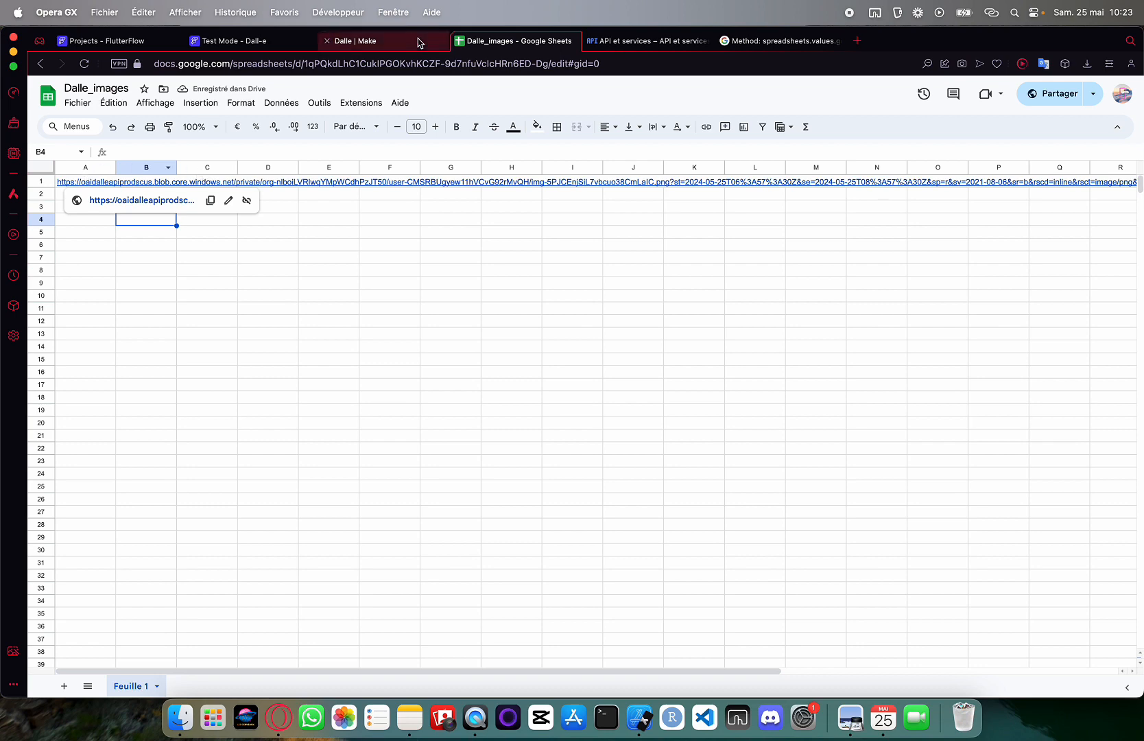
Return to the FlutterFlow project after reviewing the image URL in cell A1
click(123, 45)
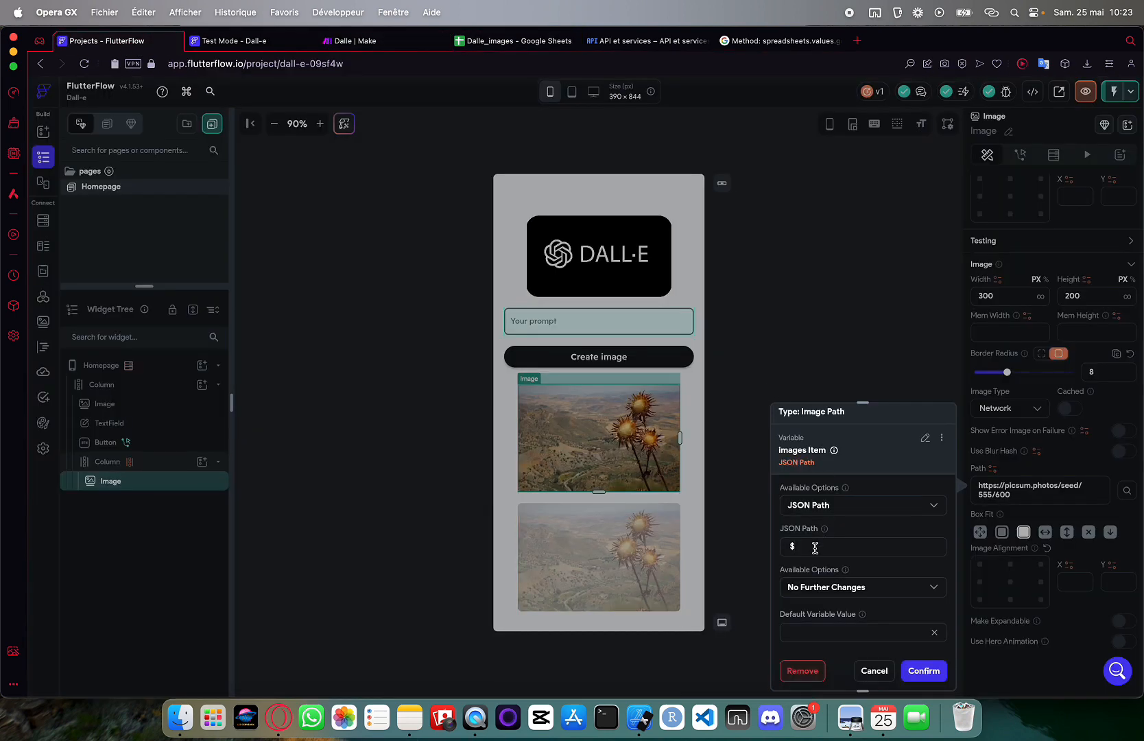
Set the image path's JSON Path to $[0] and bring up the Dall-e Test Mode preview
text([0])
click(923, 670)
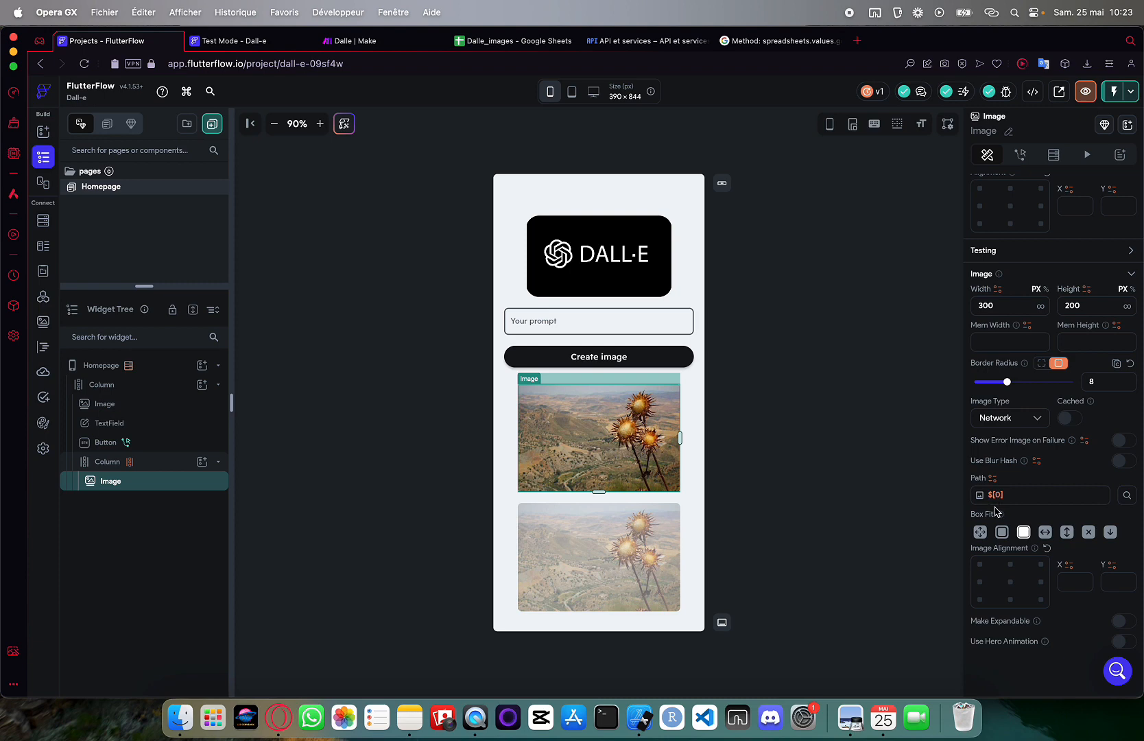
click(280, 51)
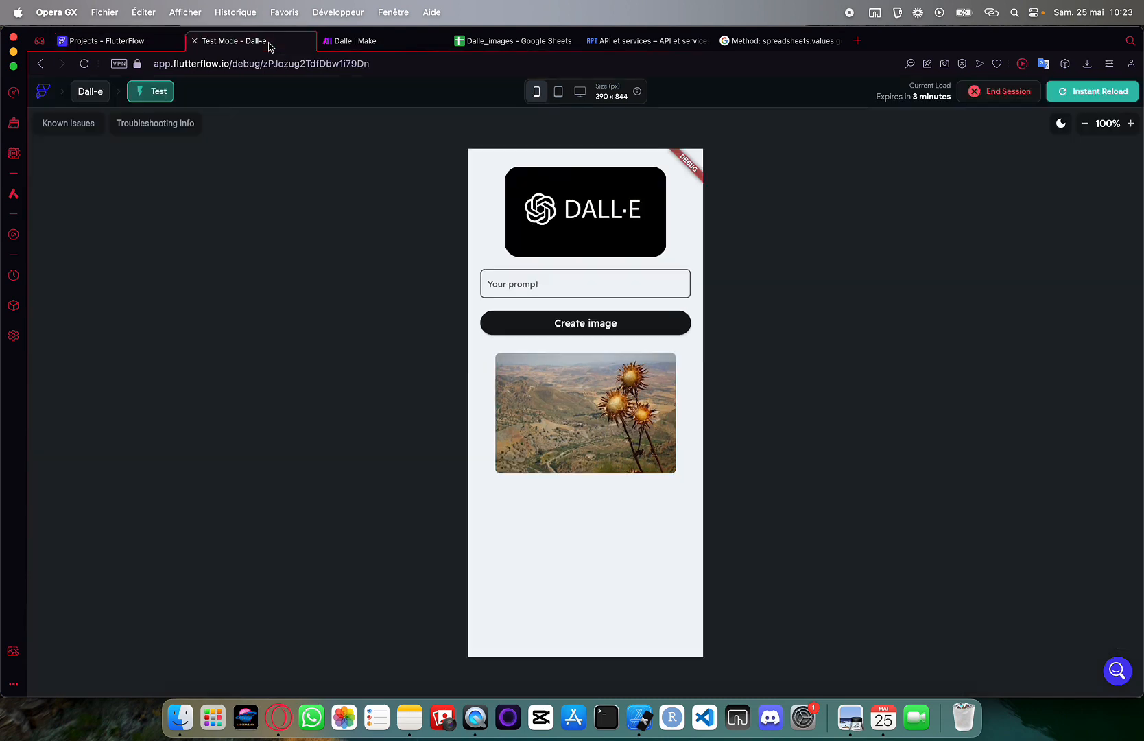
Instant-reload the test app and submit the prompt 'un loup dans la neige'
click(1090, 92)
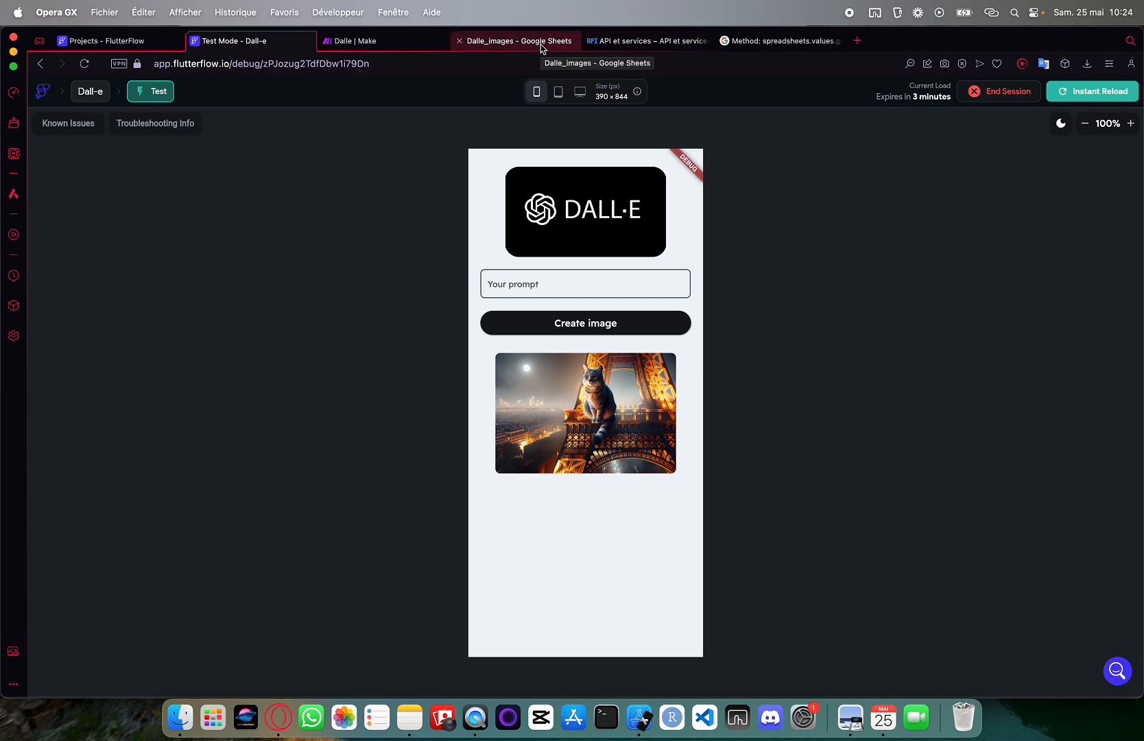
click(504, 290)
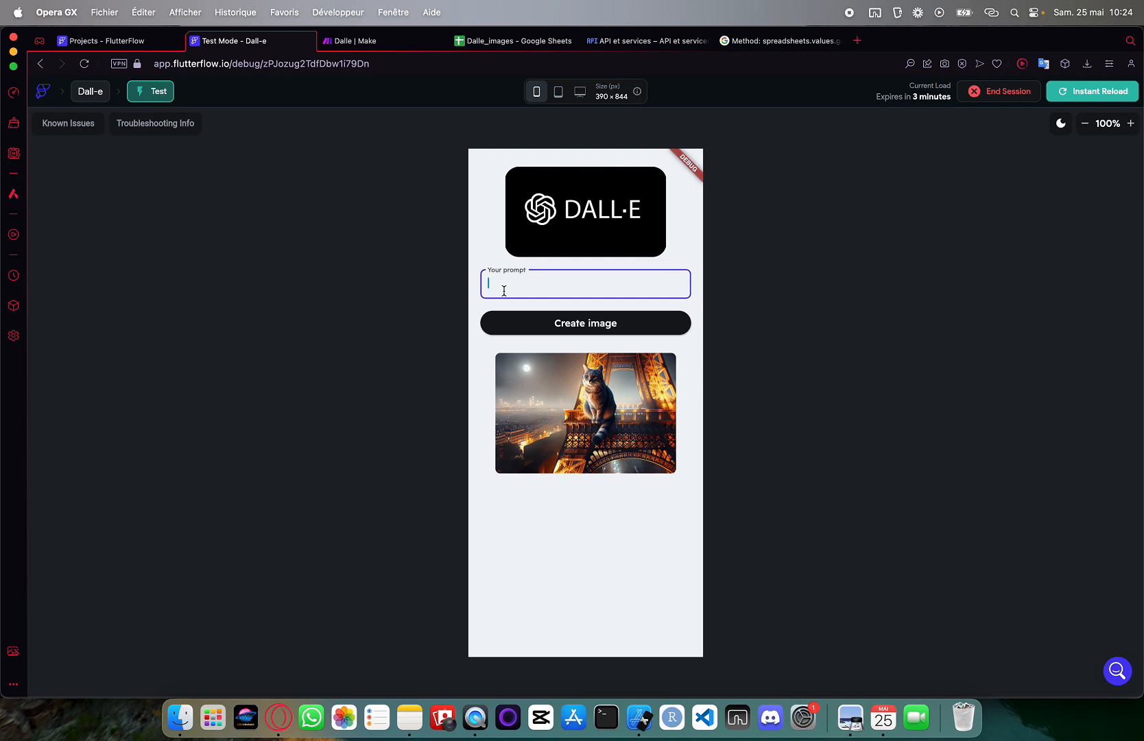
text(un loup dans la neige)
key(Return)
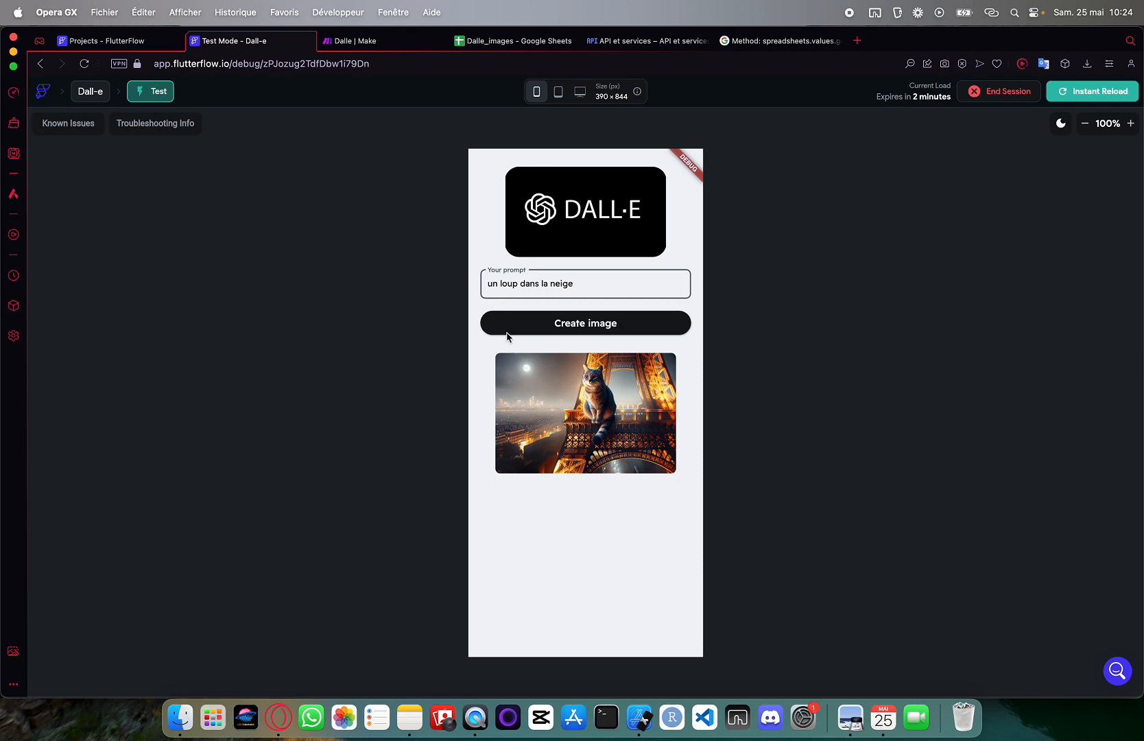
Switch to the Dalle_images spreadsheet holding the generated image URLs
click(506, 40)
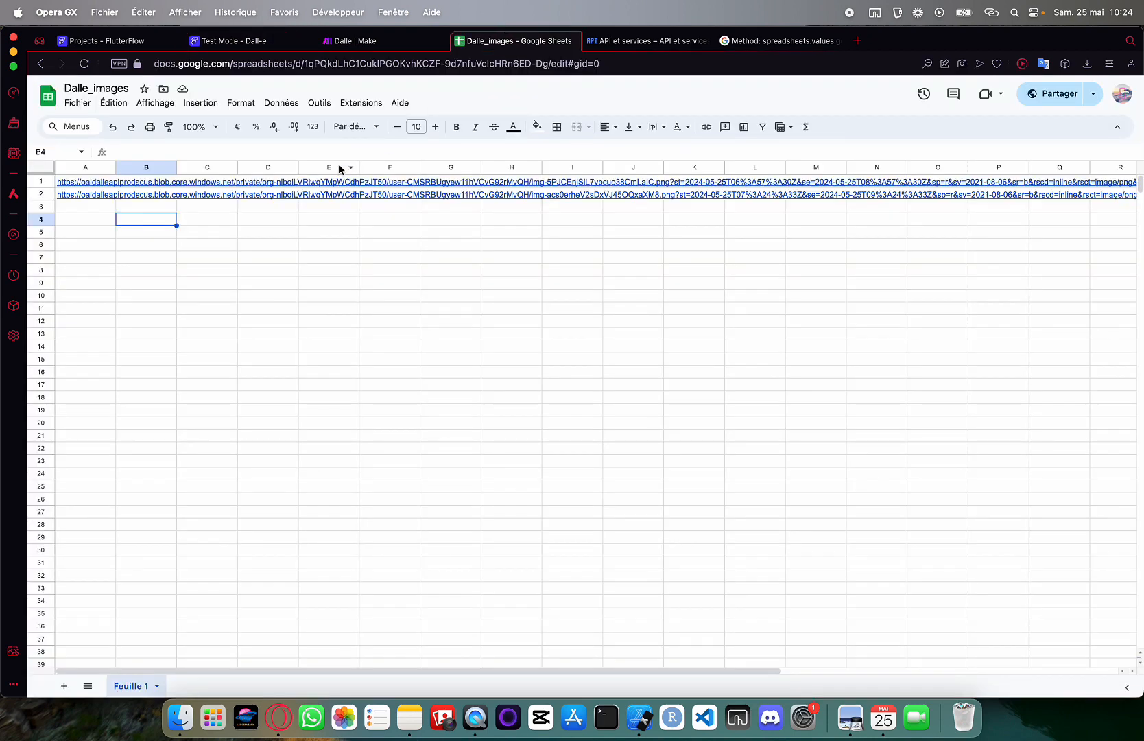
Open the image link in cell A2 to confirm it shows the wolf, then close it
click(107, 197)
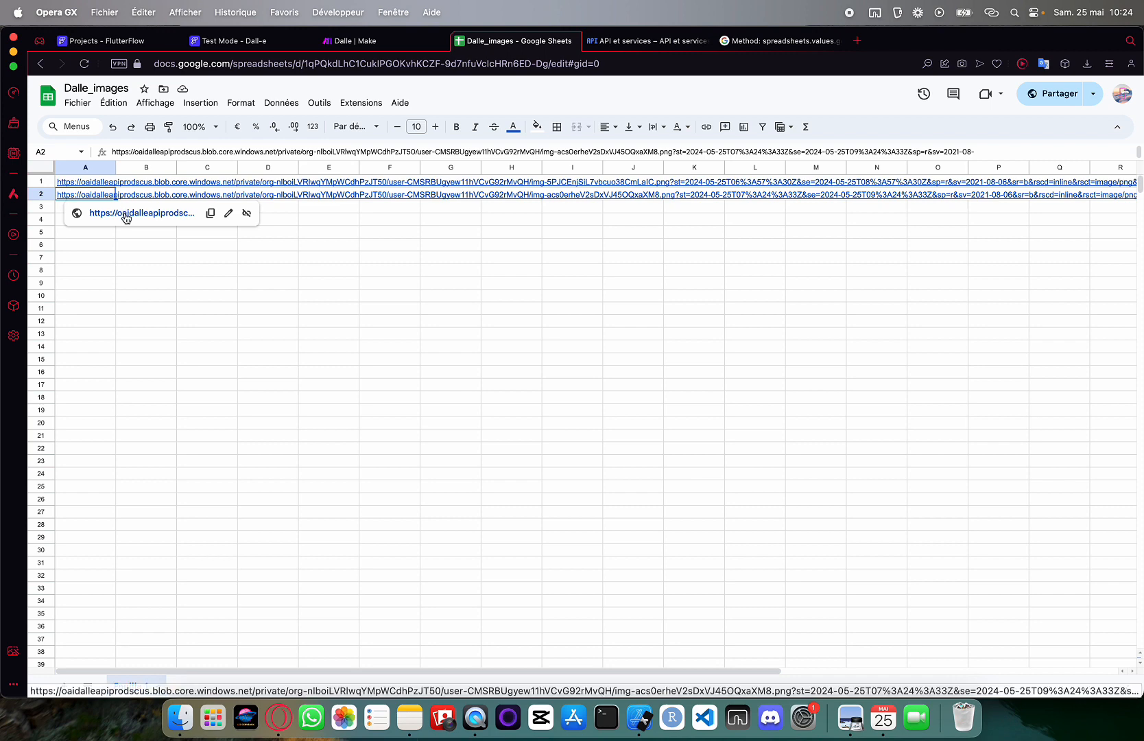
click(127, 212)
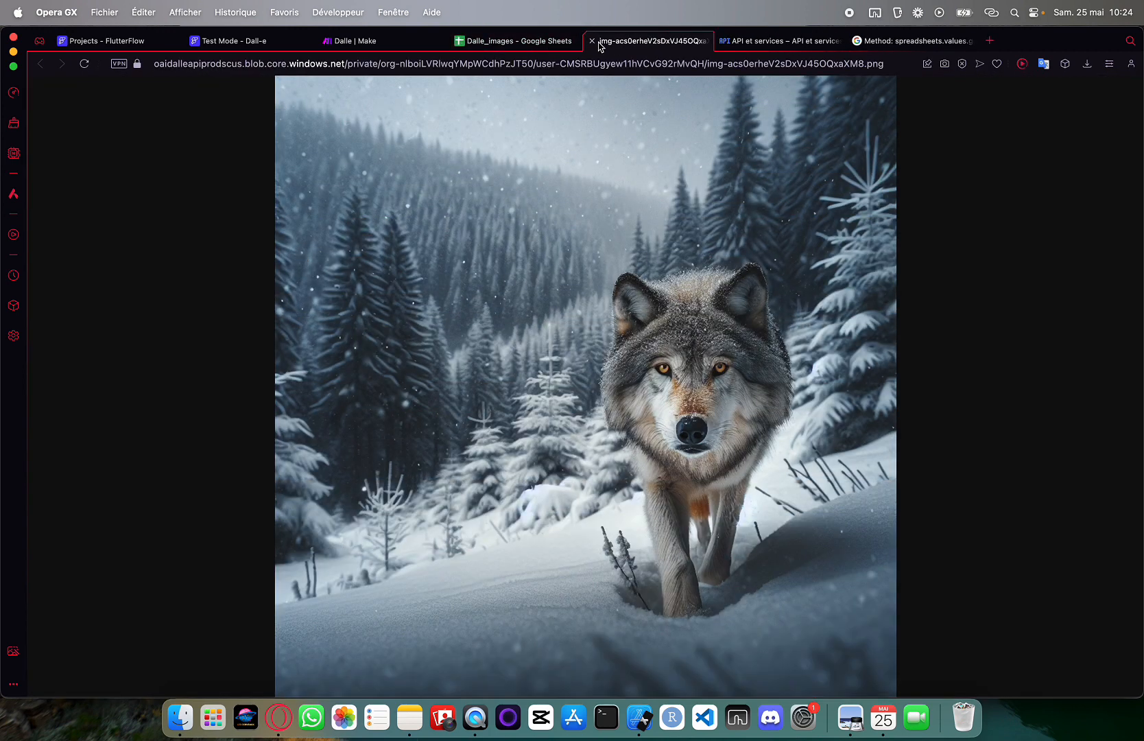
click(591, 41)
Open the Create image button's action flow in FlutterFlow, showing its Make backend call
click(134, 44)
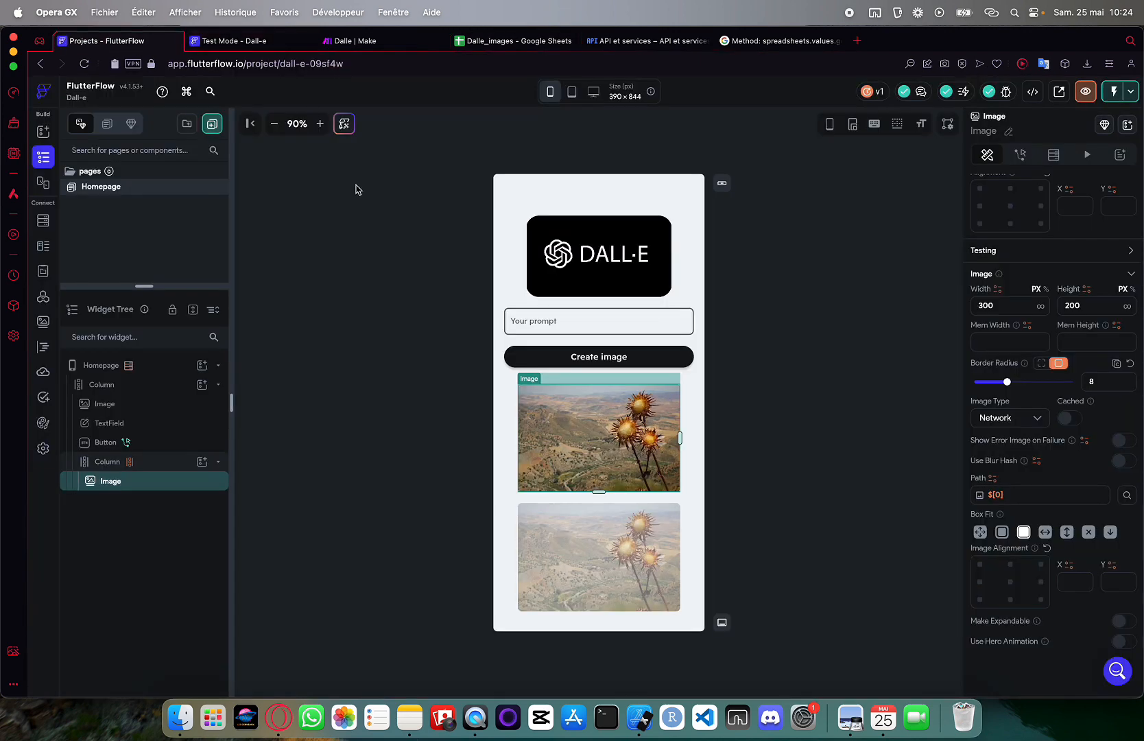
click(534, 358)
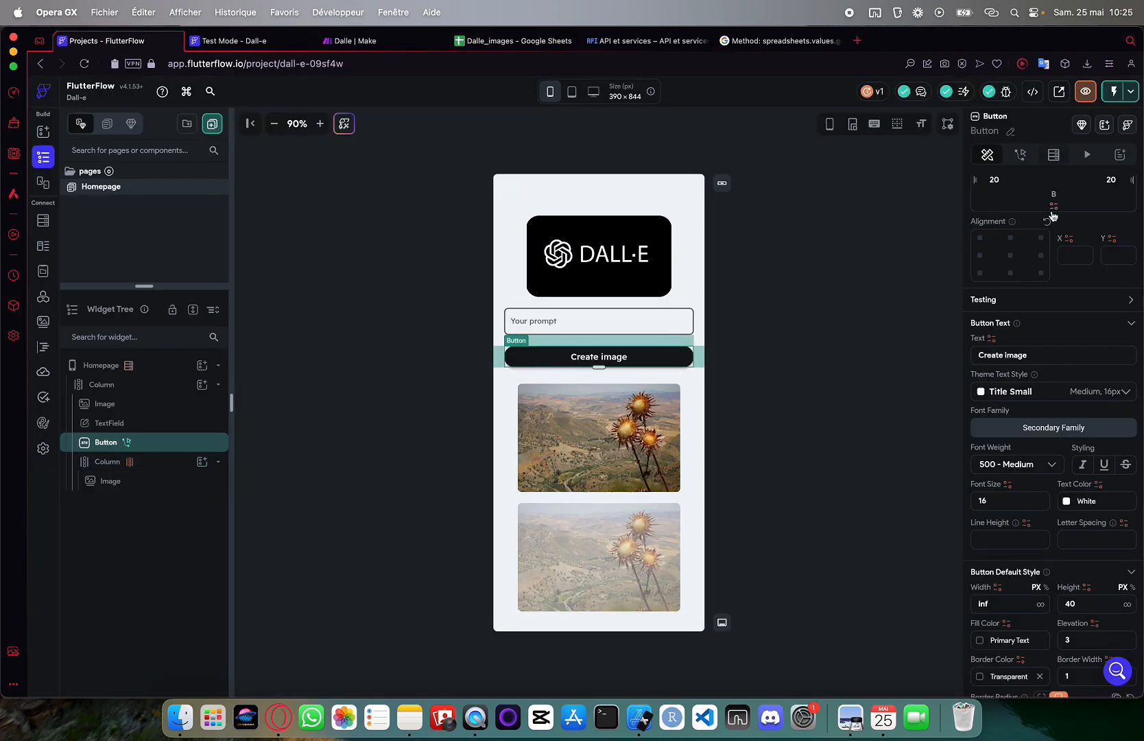
click(1020, 154)
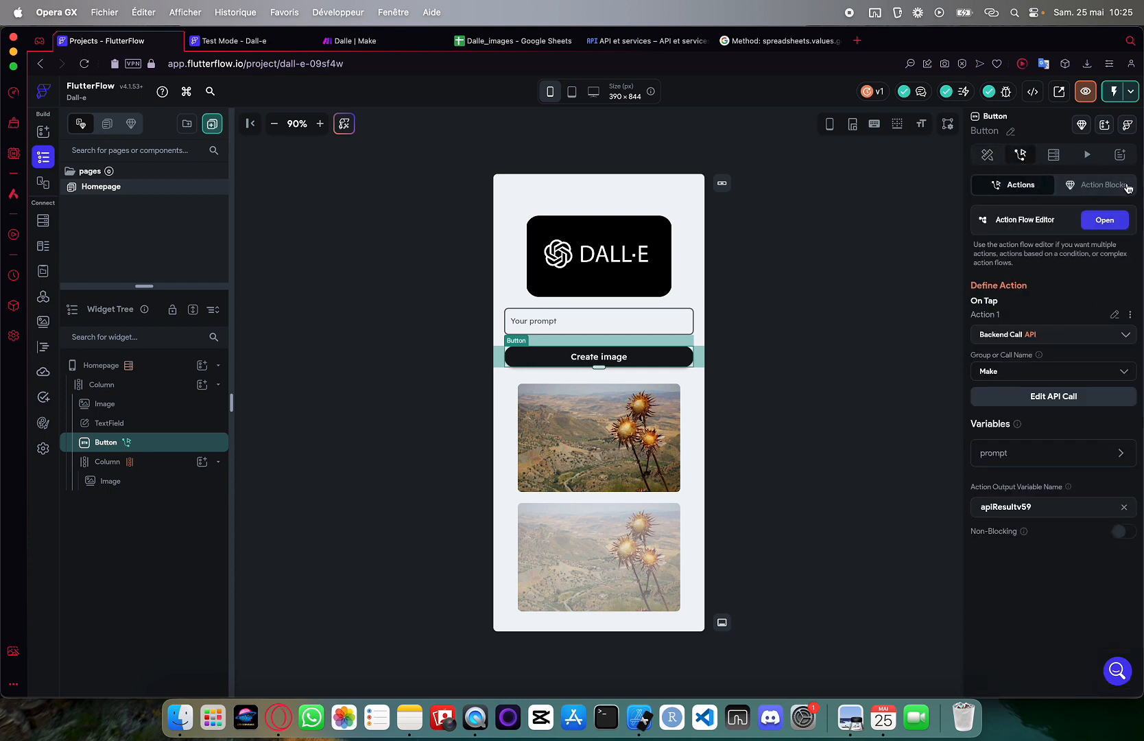
click(1104, 219)
click(484, 259)
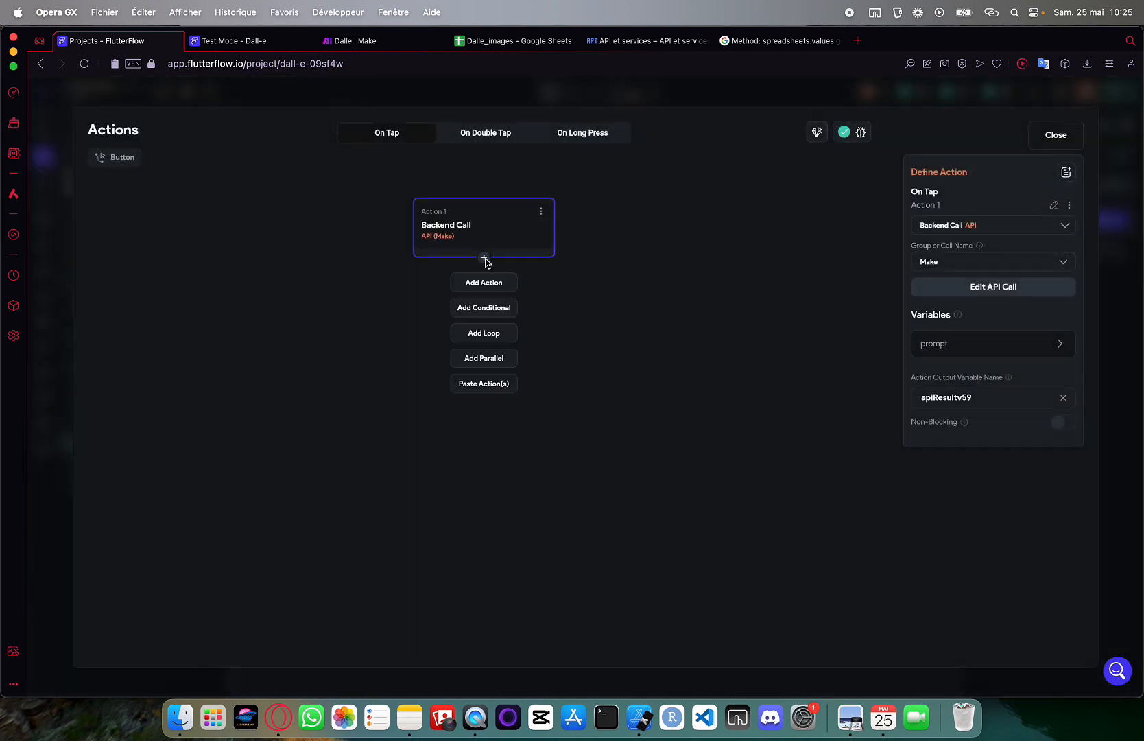
Add a Wait (Delay) action of 20000 ms after the backend call
click(484, 282)
click(955, 252)
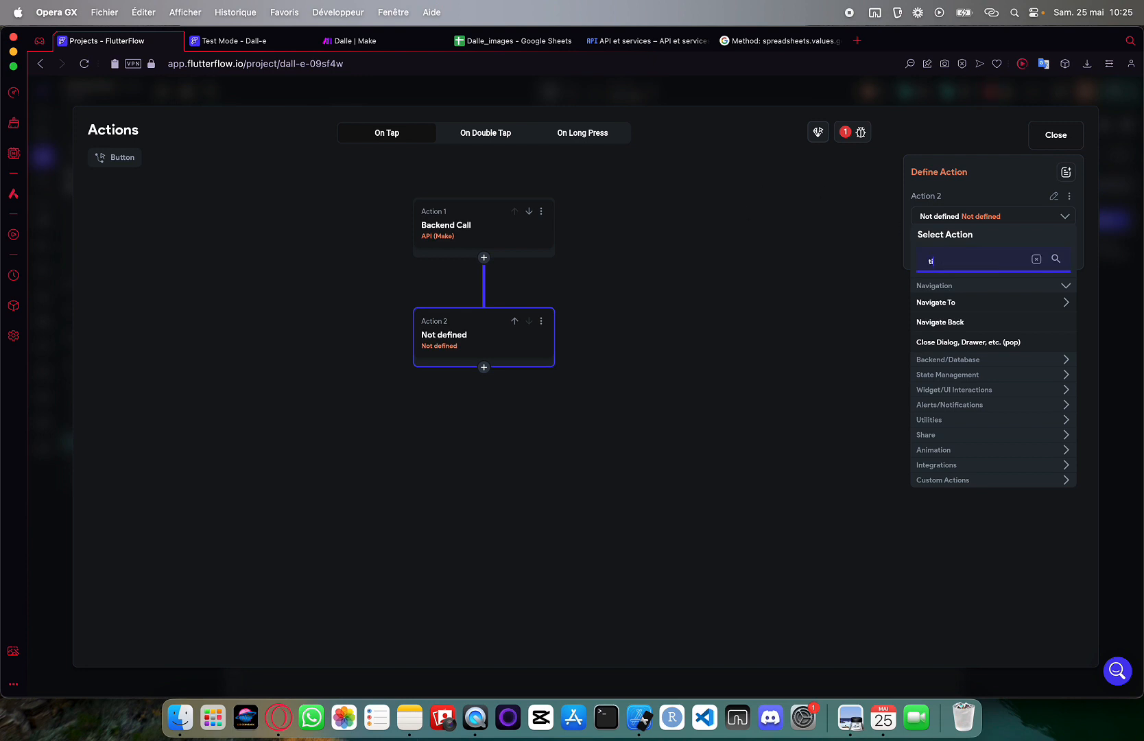
text(wait)
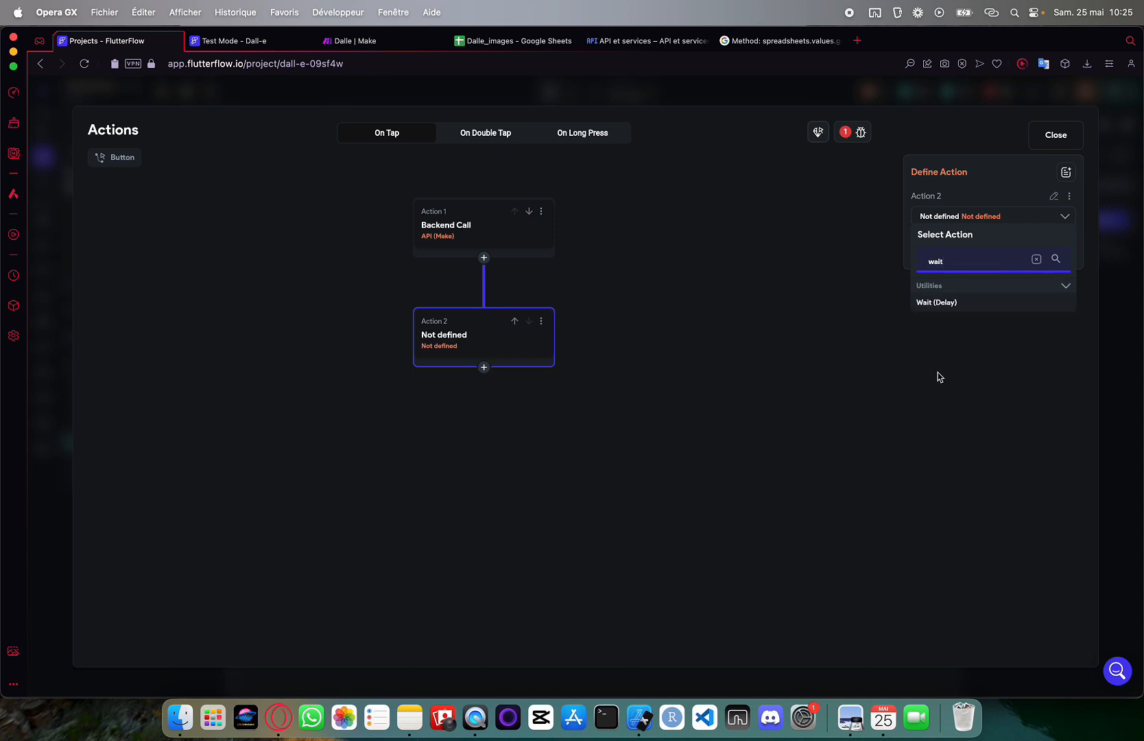
click(957, 303)
double_click(953, 250)
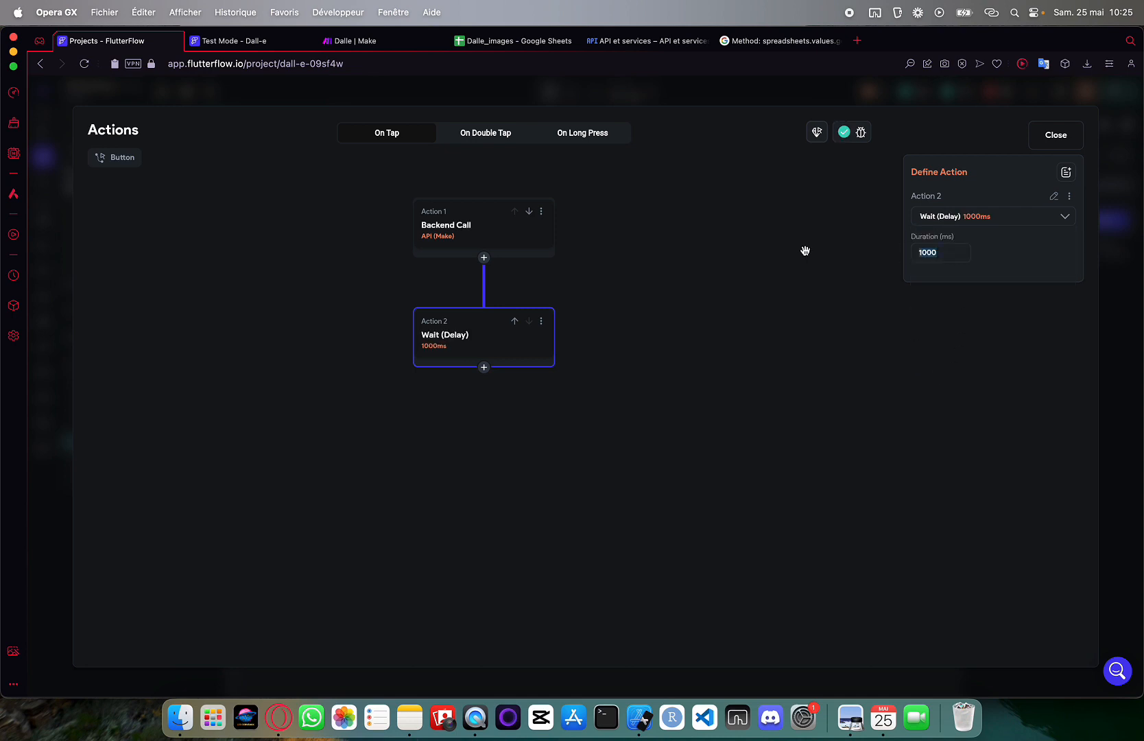
text(20000)
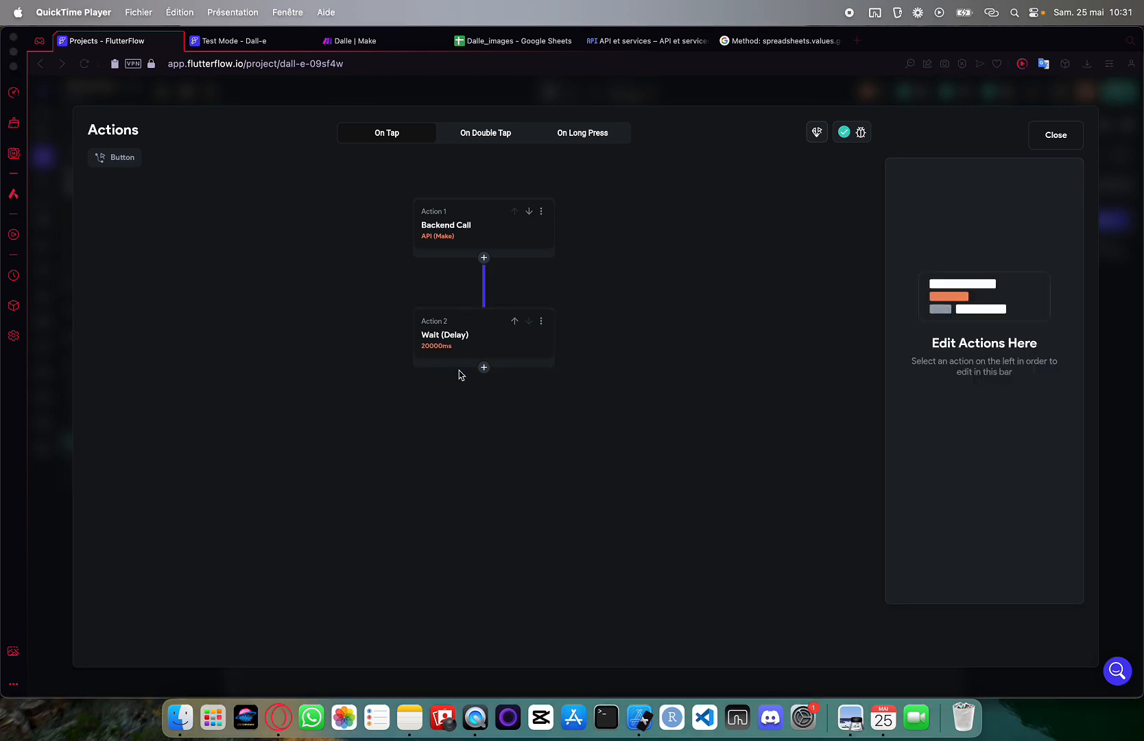
click(1056, 138)
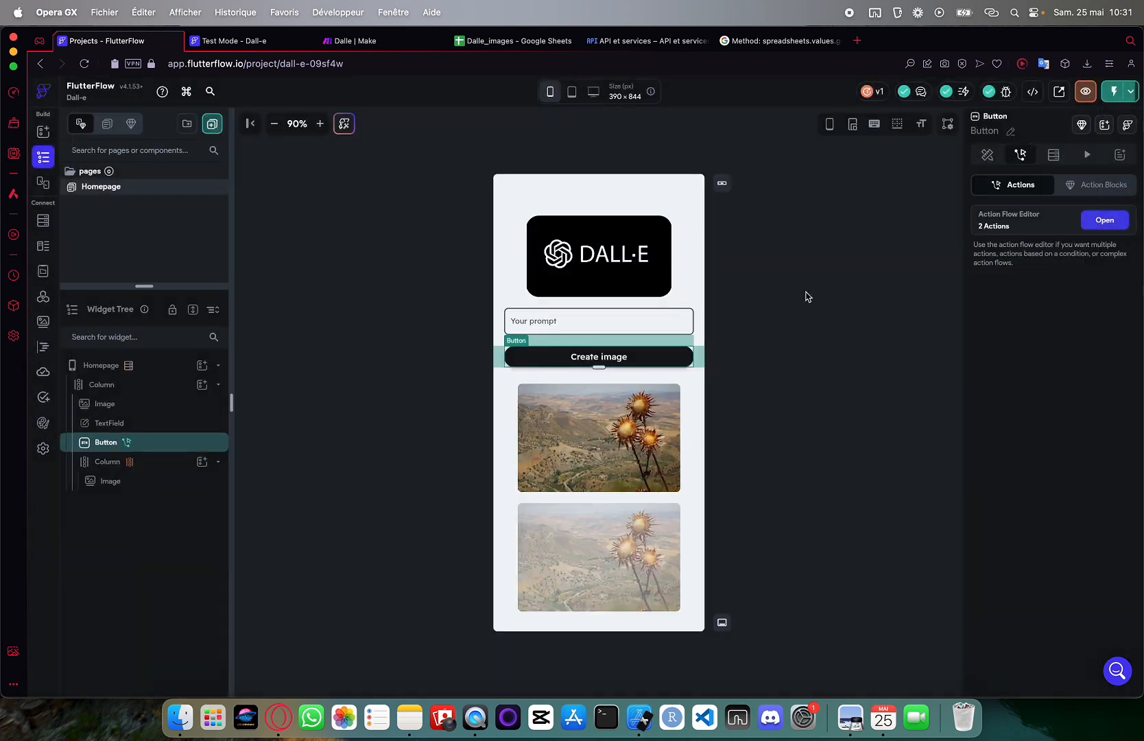
Define a Homepage page state field 'colonneview' of type Boolean, leaving the initial value off
click(558, 499)
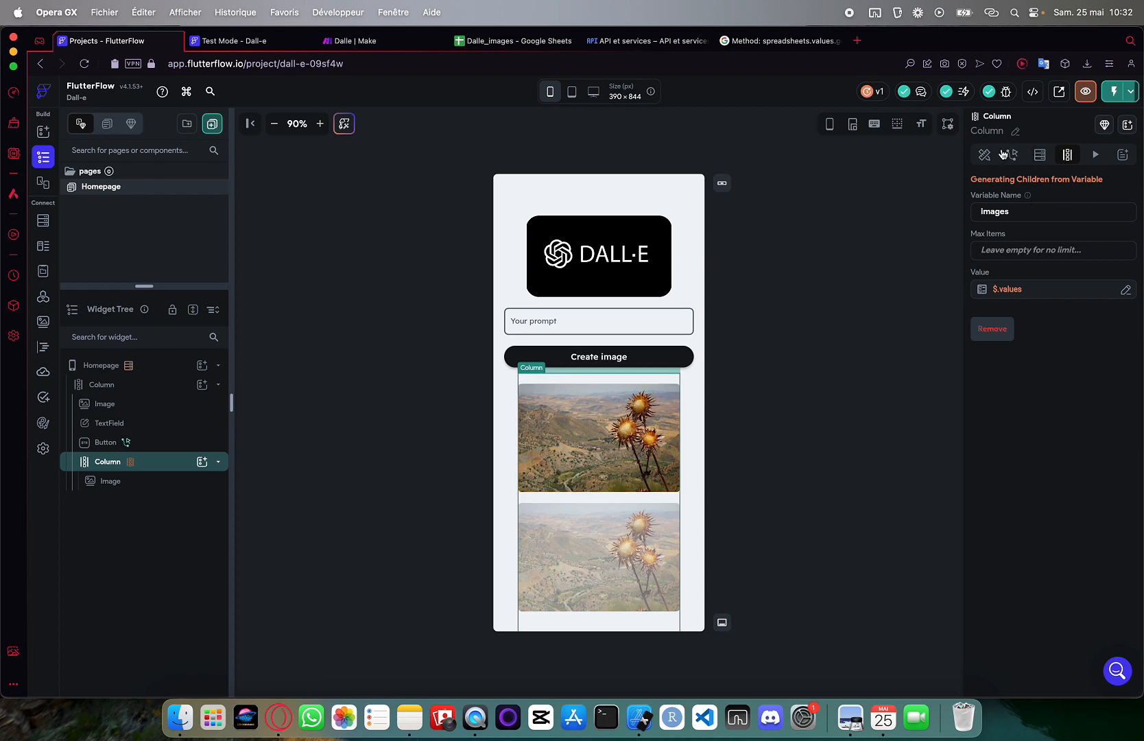
click(662, 193)
click(1121, 209)
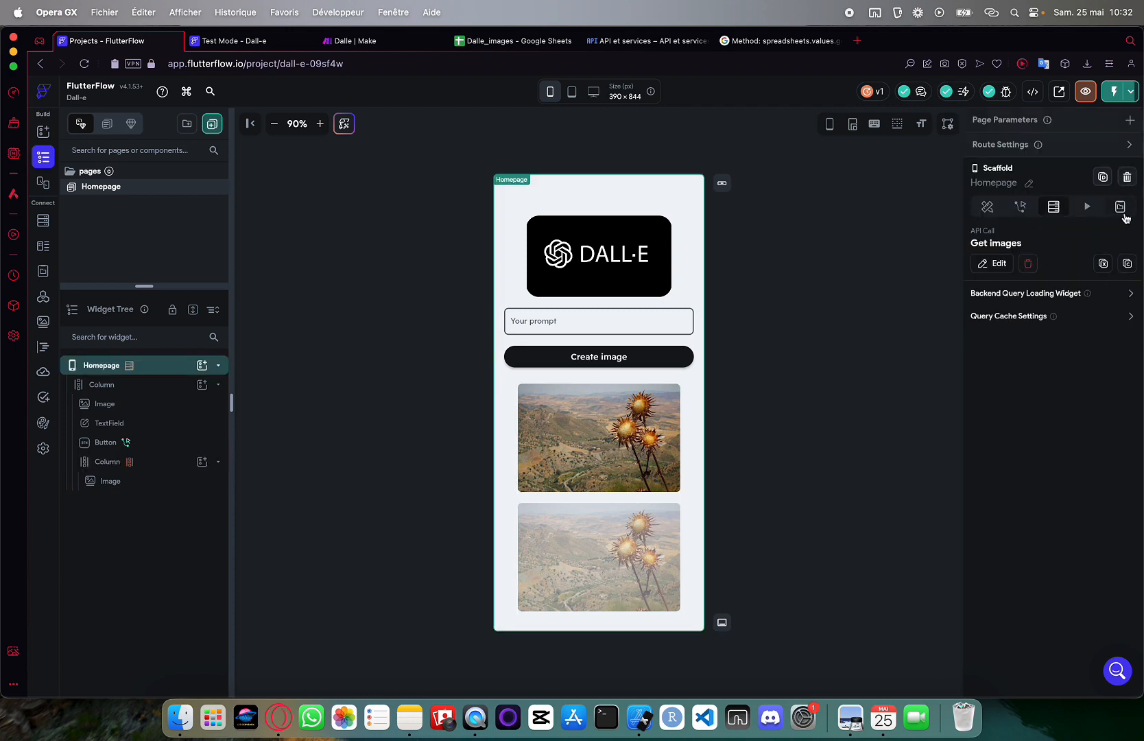
click(1056, 260)
click(1016, 291)
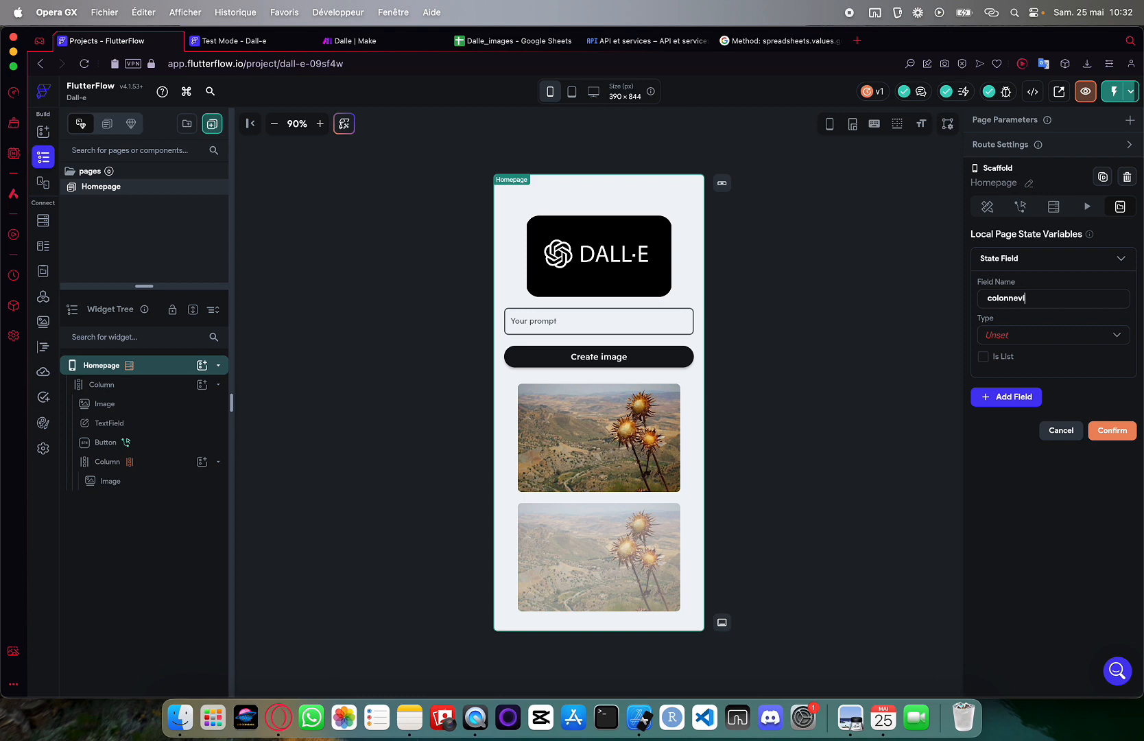
click(1024, 335)
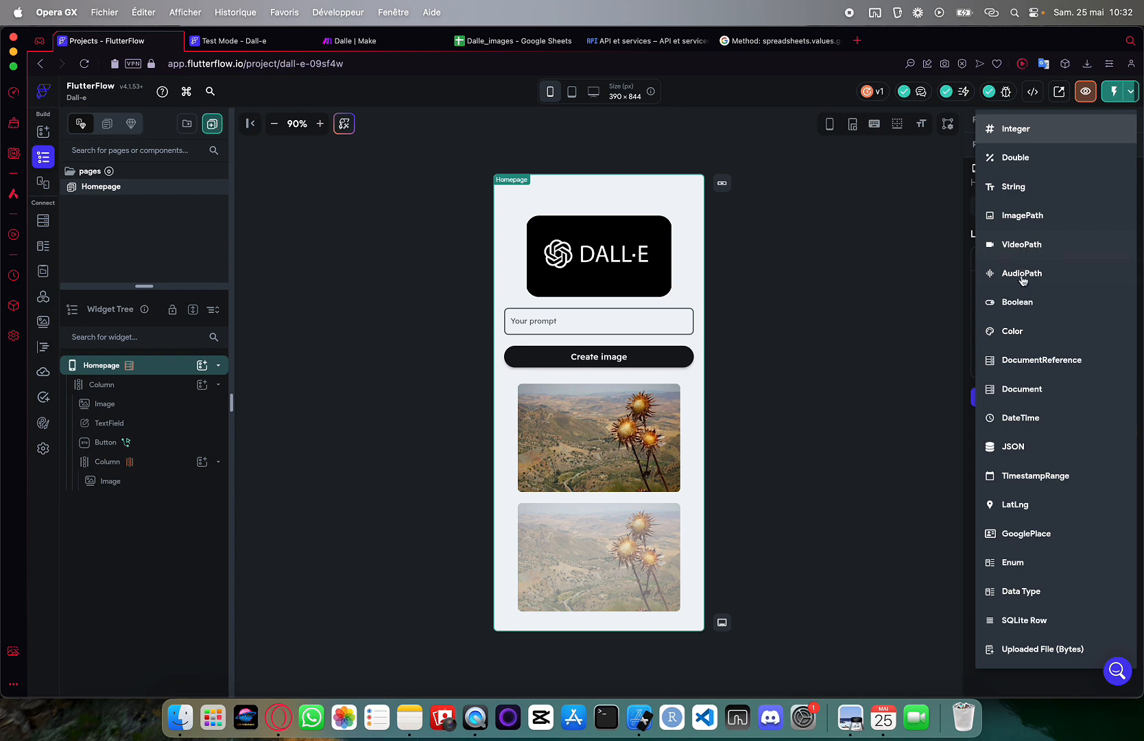
click(1021, 302)
click(986, 391)
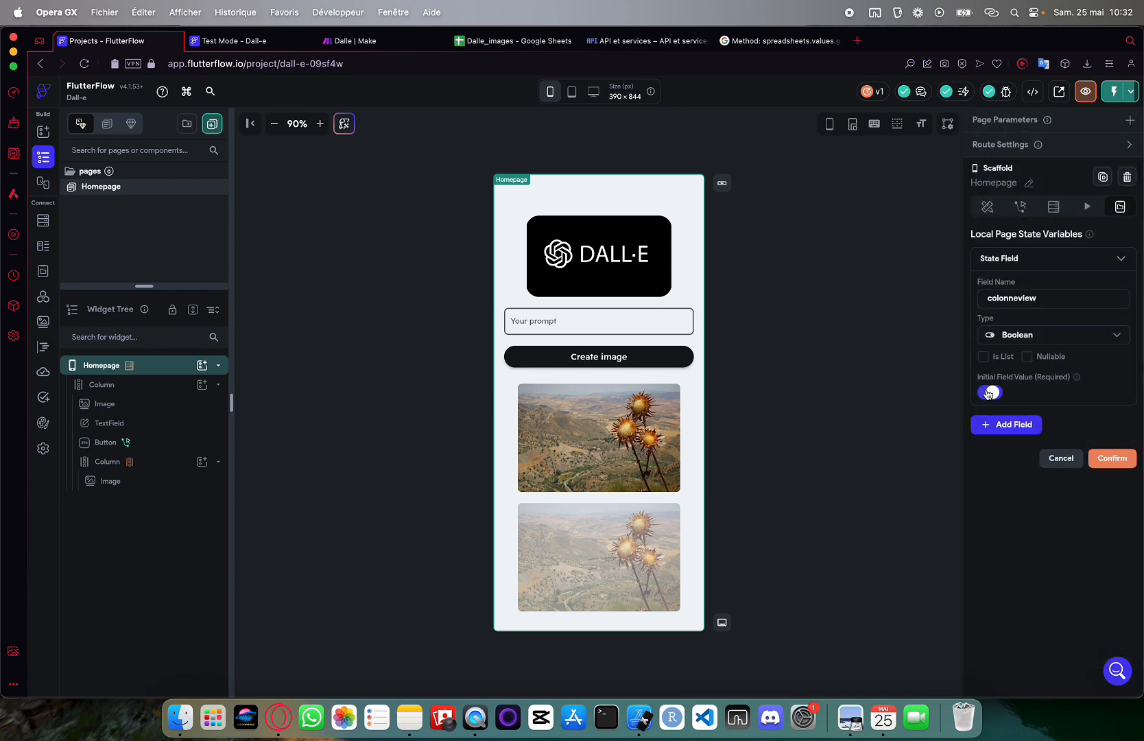
click(987, 391)
Save the colonneview field and add an Update Page State action after the wait
click(1108, 460)
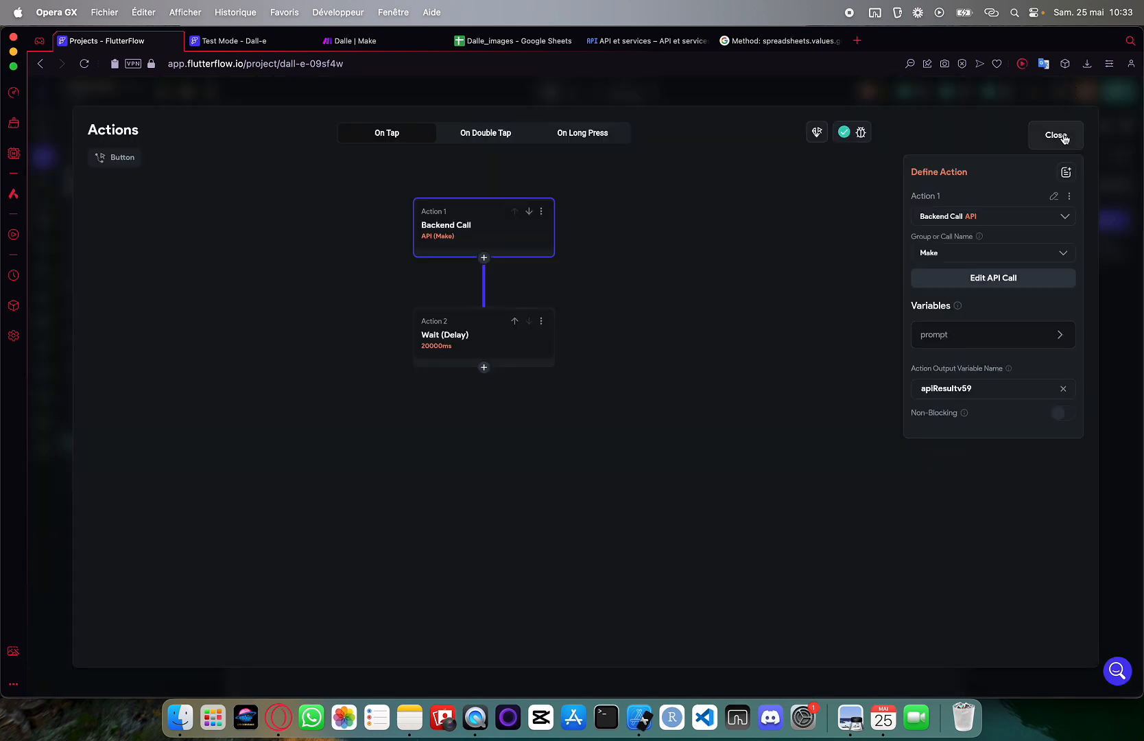
click(1052, 134)
click(1093, 217)
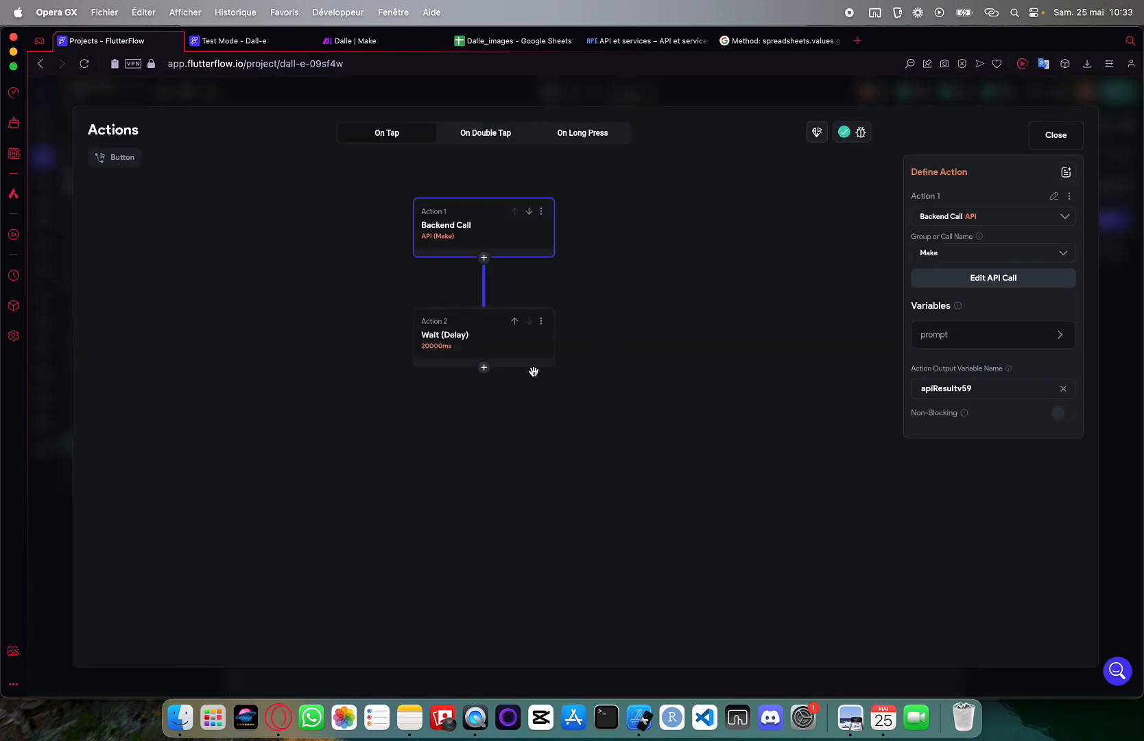
click(484, 368)
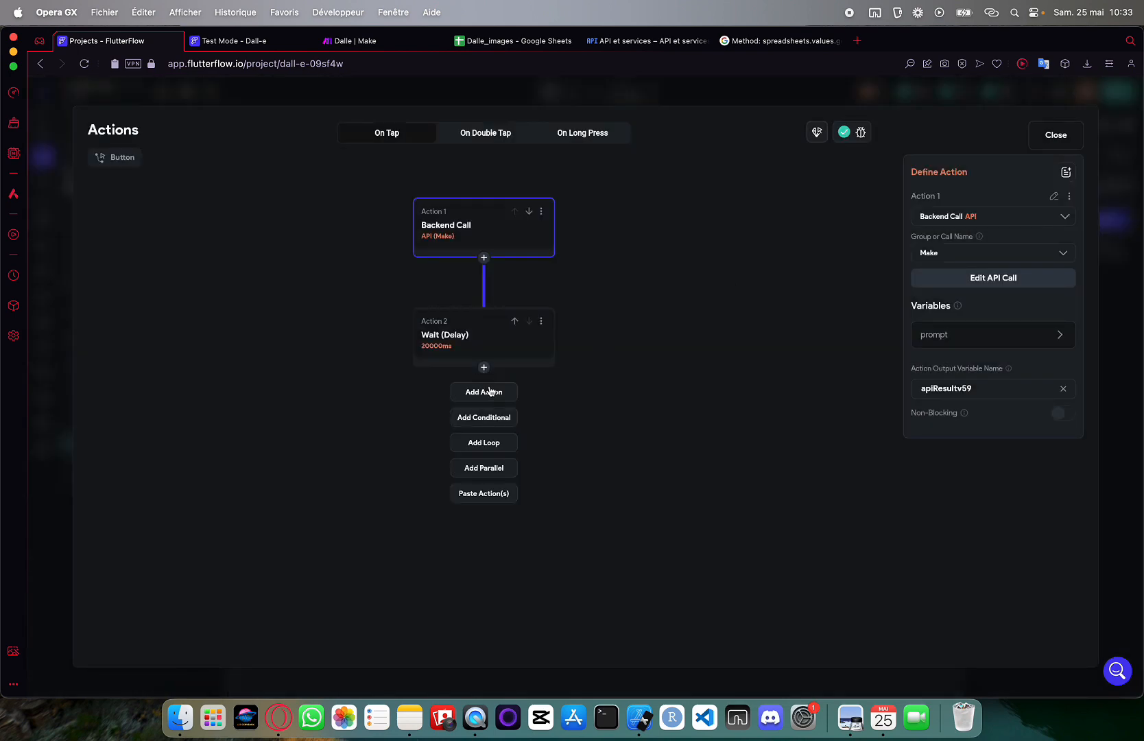
click(490, 390)
click(958, 259)
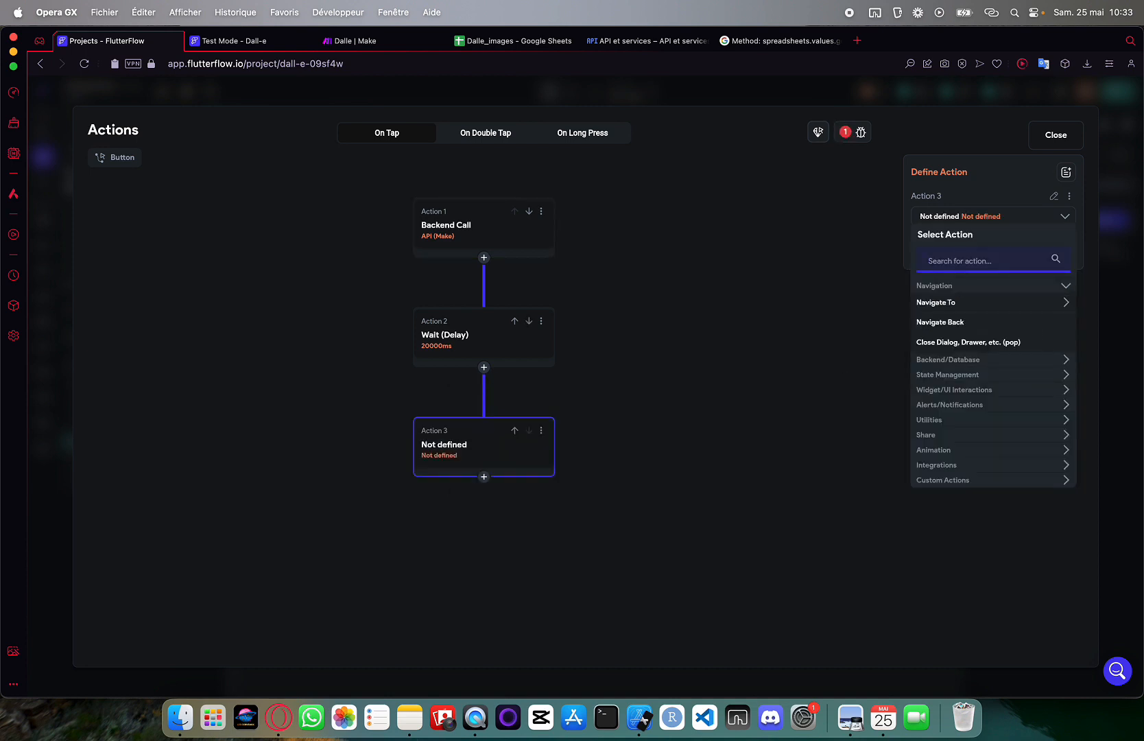
text(update)
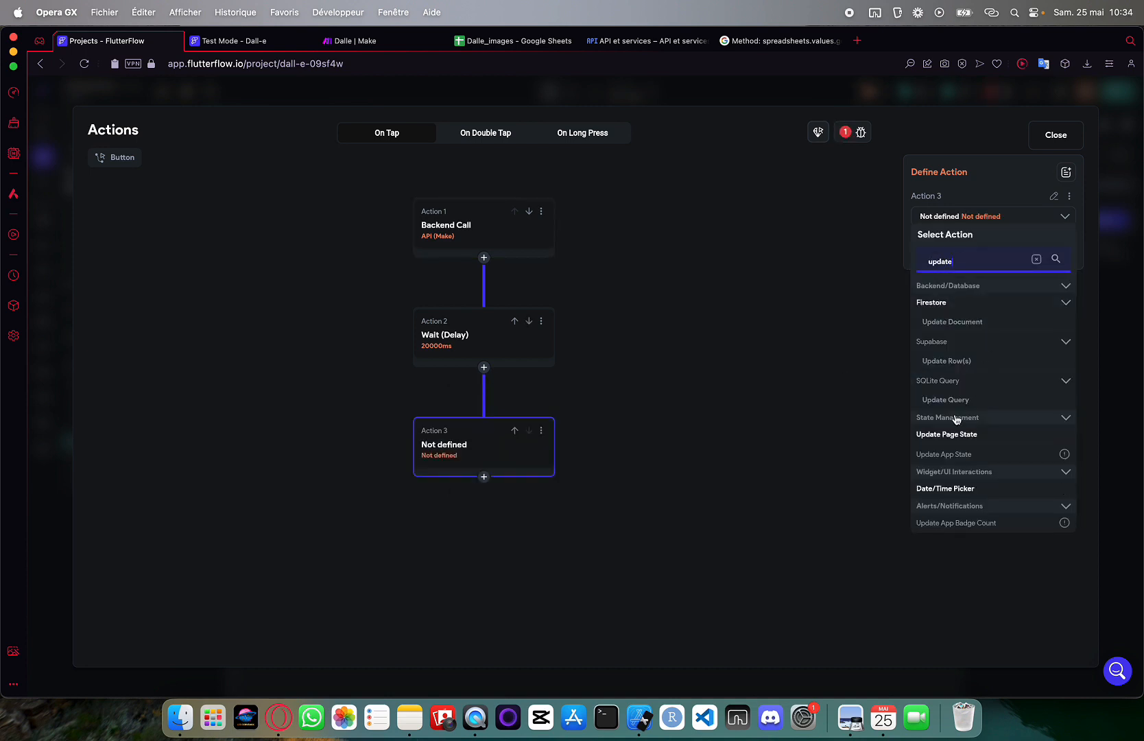
click(959, 432)
Have the Update Page State action set colonneview to True
click(957, 264)
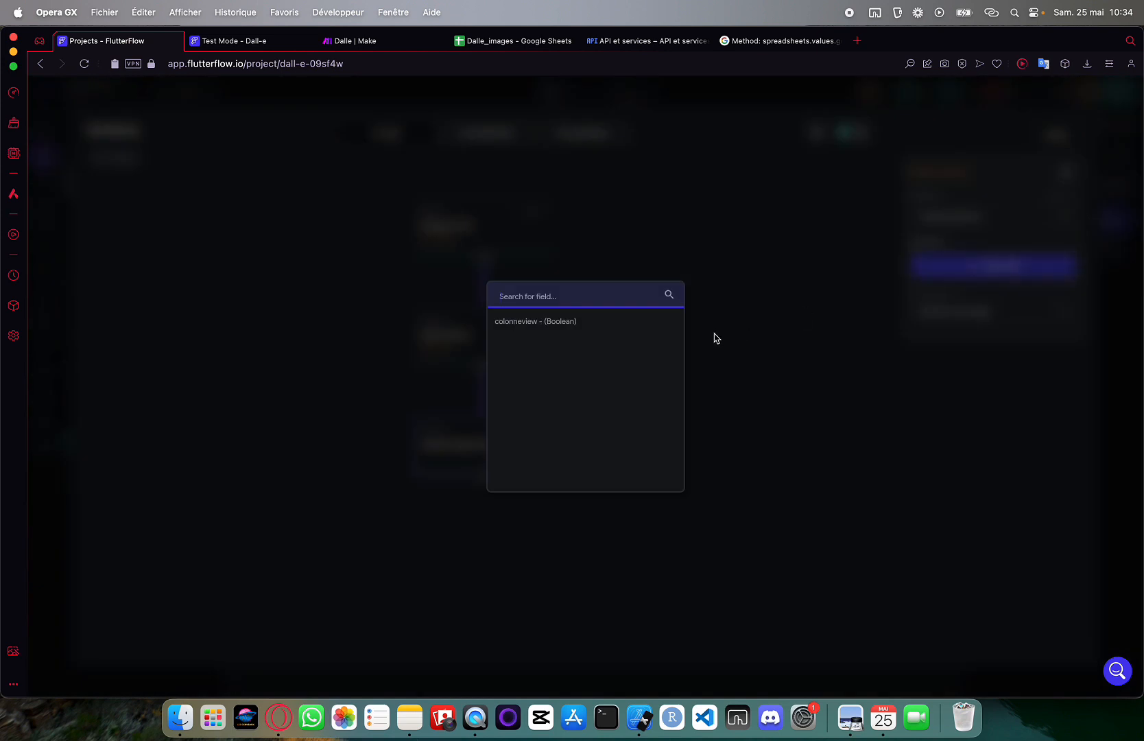
click(586, 321)
click(945, 314)
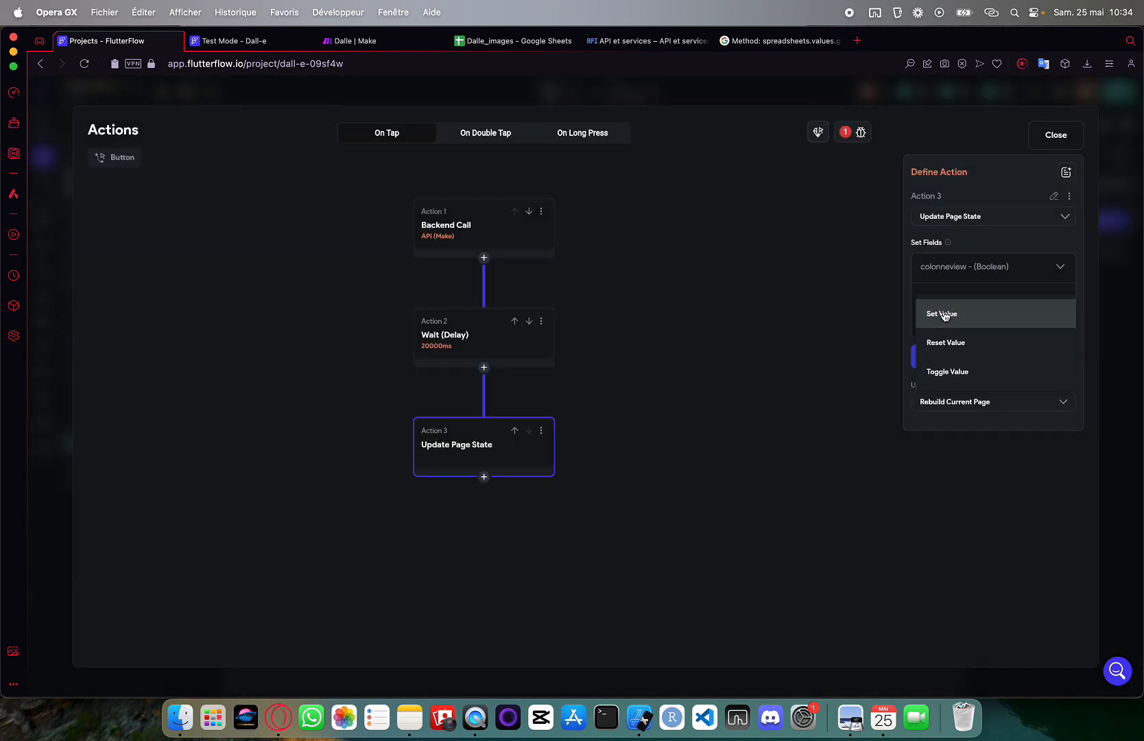
click(956, 324)
click(960, 353)
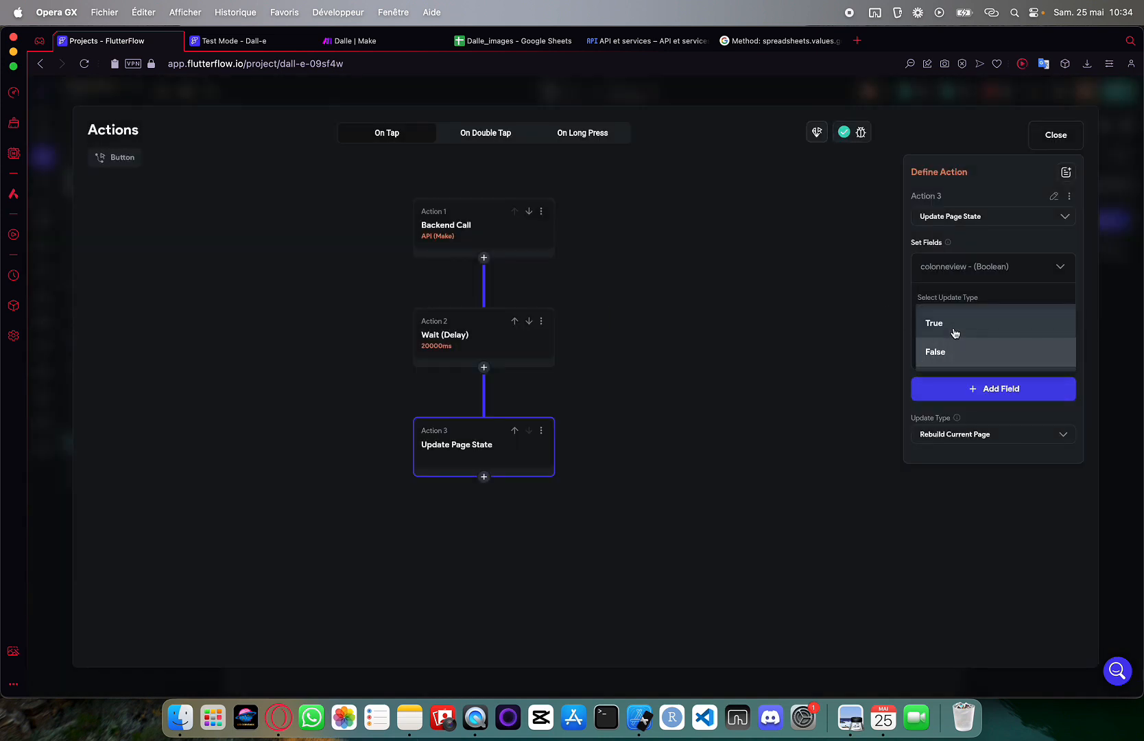
click(955, 331)
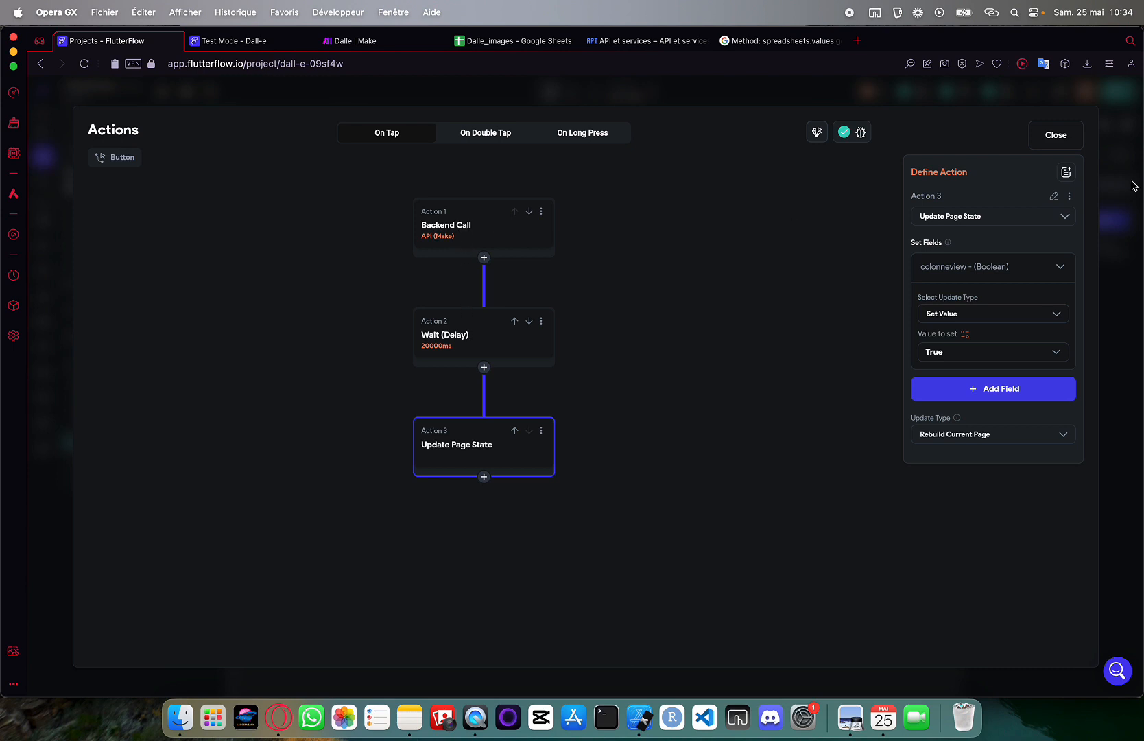
click(1068, 148)
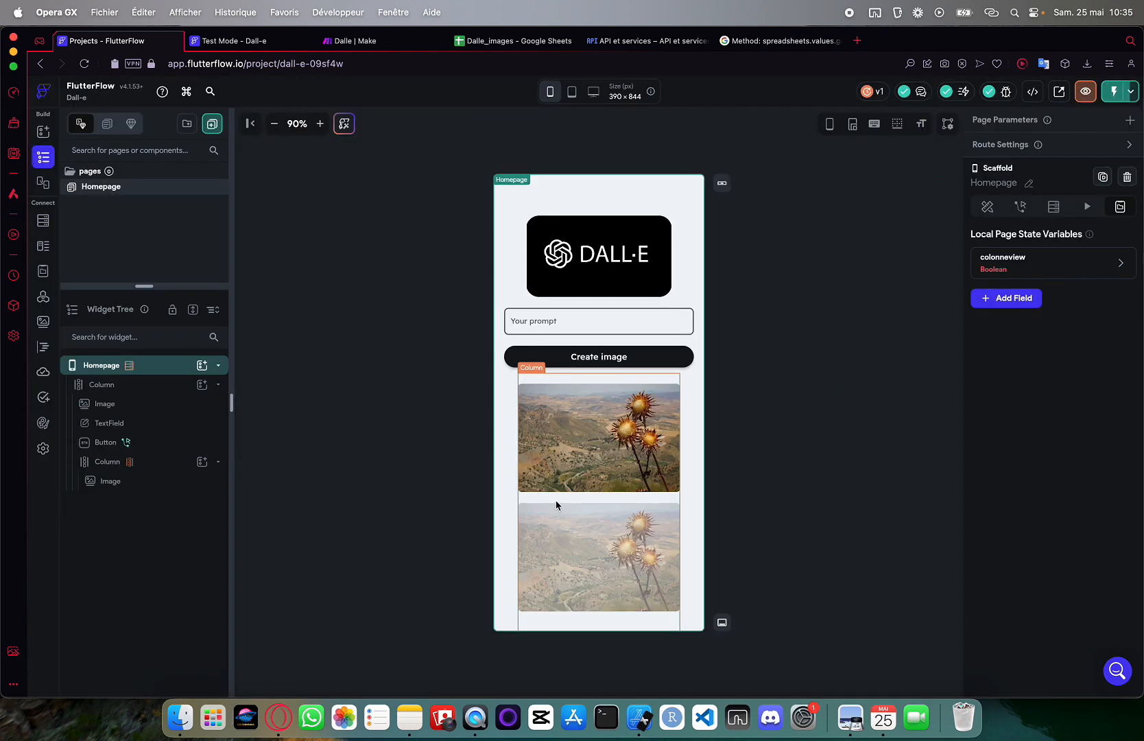
Enable Scrollable on the Homepage's outer Column and return to the Test Mode preview
click(556, 504)
click(503, 486)
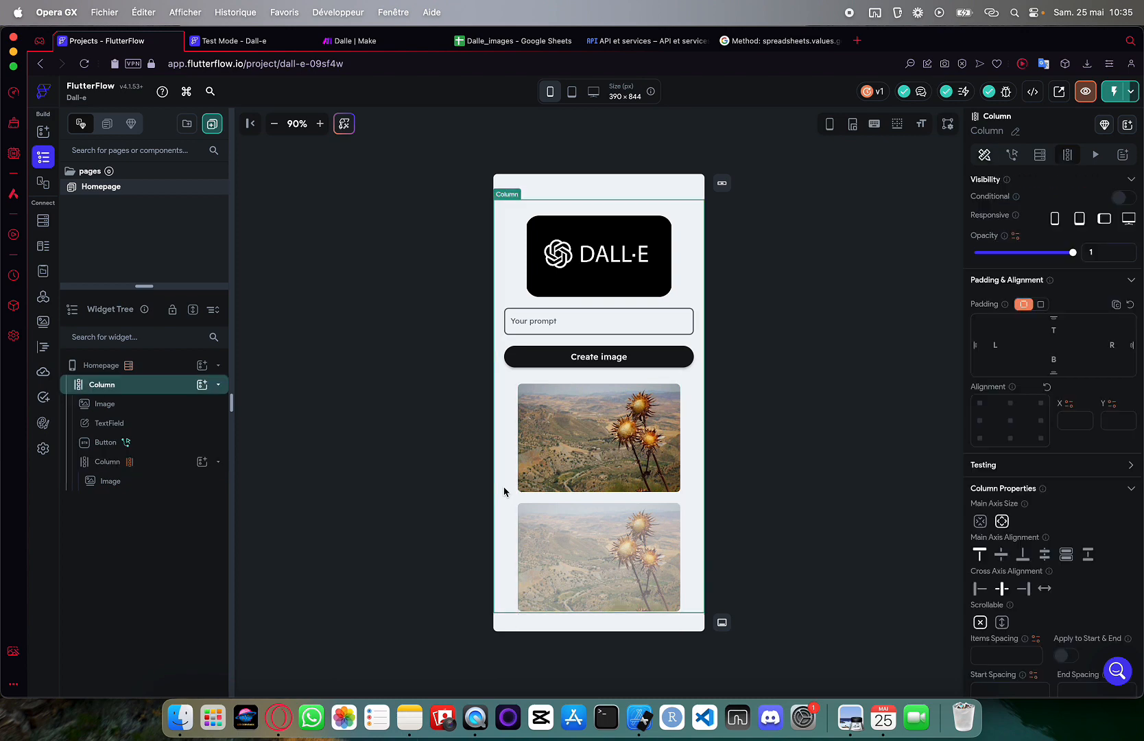
click(1001, 622)
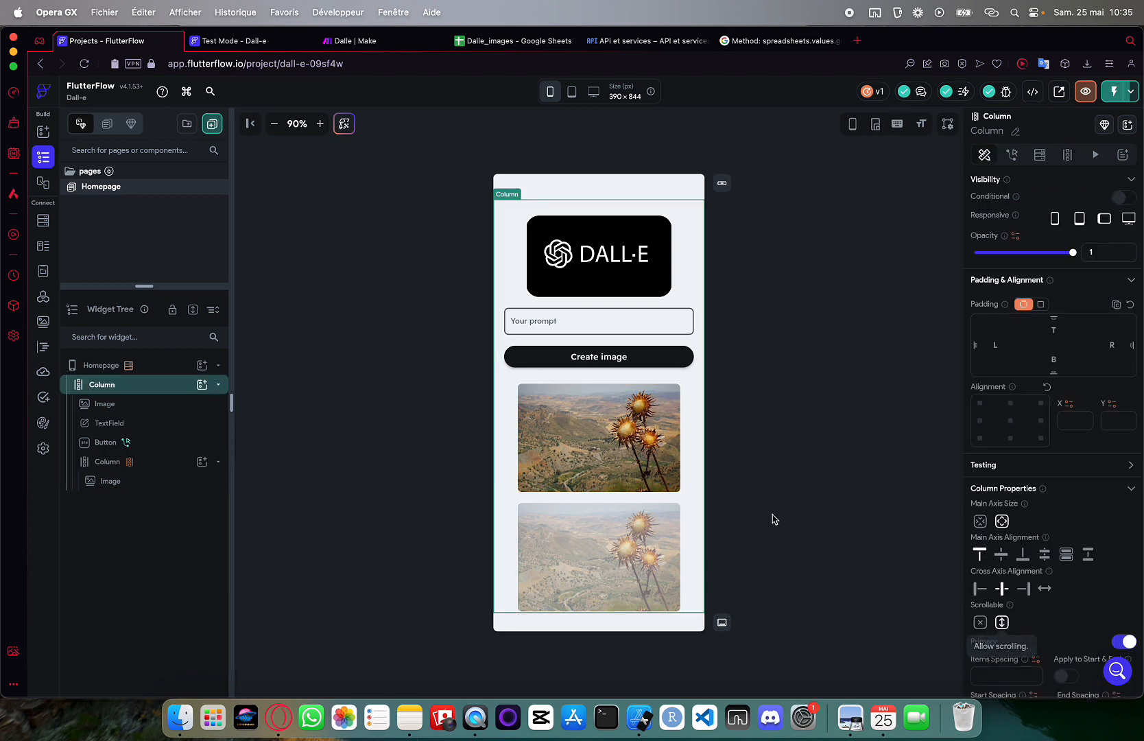
scroll(626, 500, down, 5)
scroll(626, 499, up, 5)
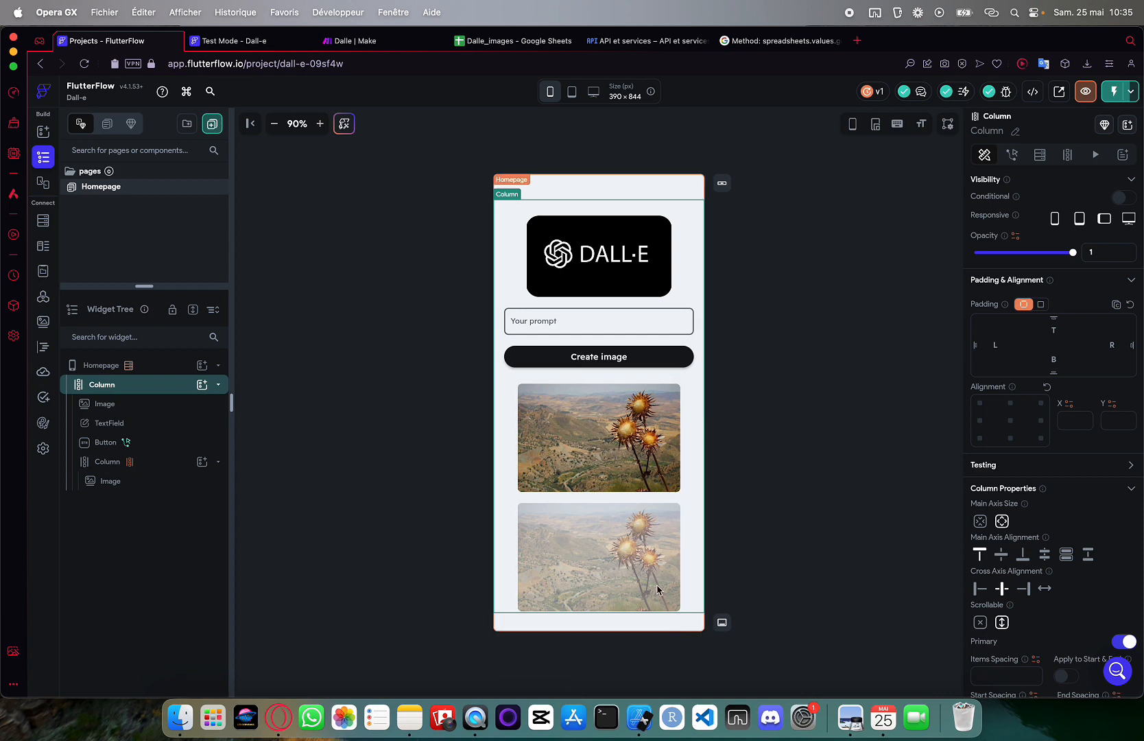
key(ctrl+Tab)
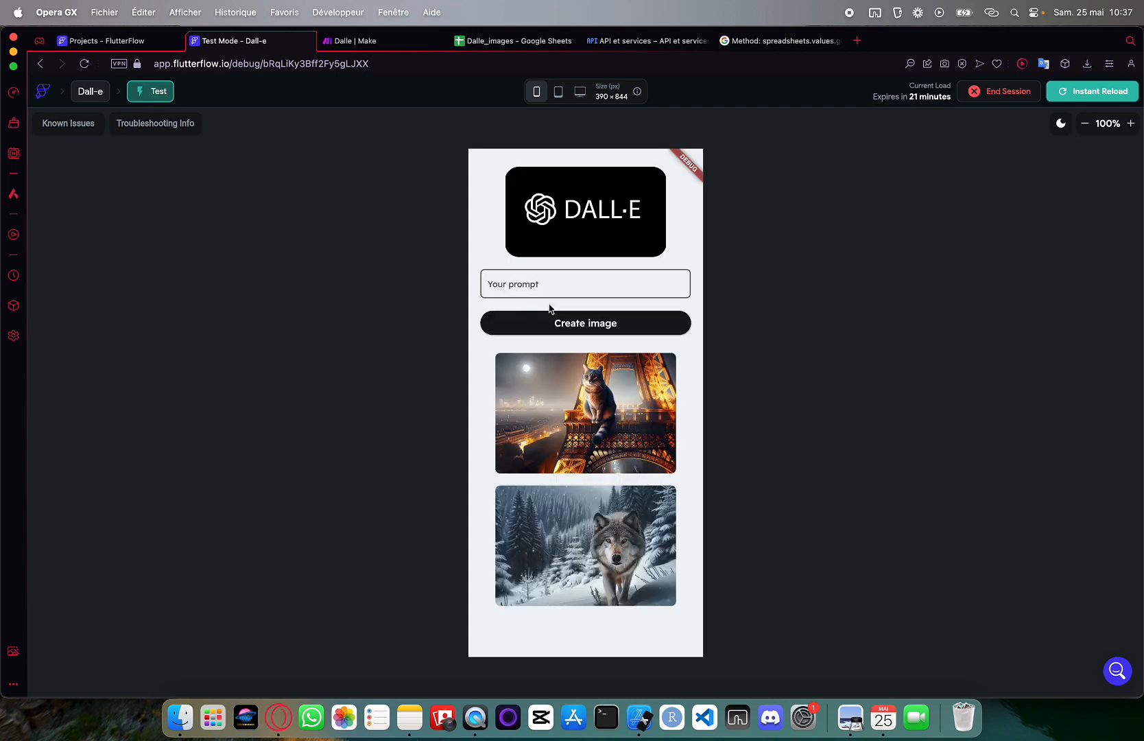
Generate an image from the prompt 'lion in the moon', then clear the prompt field
click(526, 286)
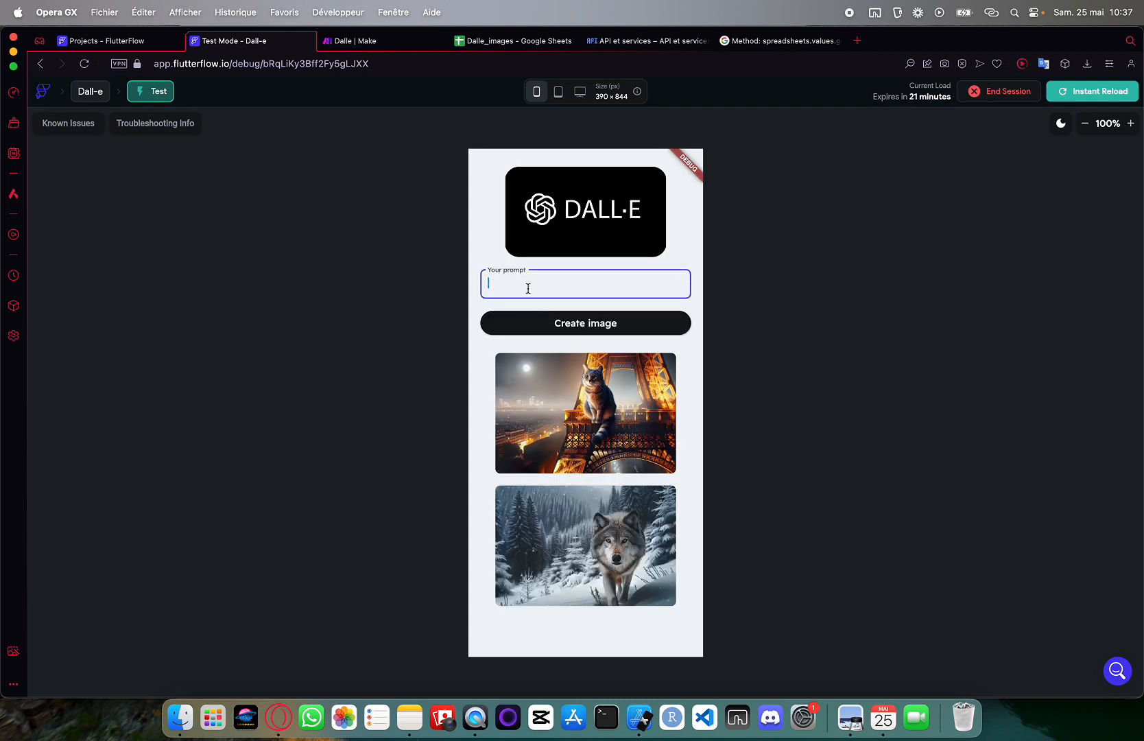
text(lion in the moon)
click(558, 322)
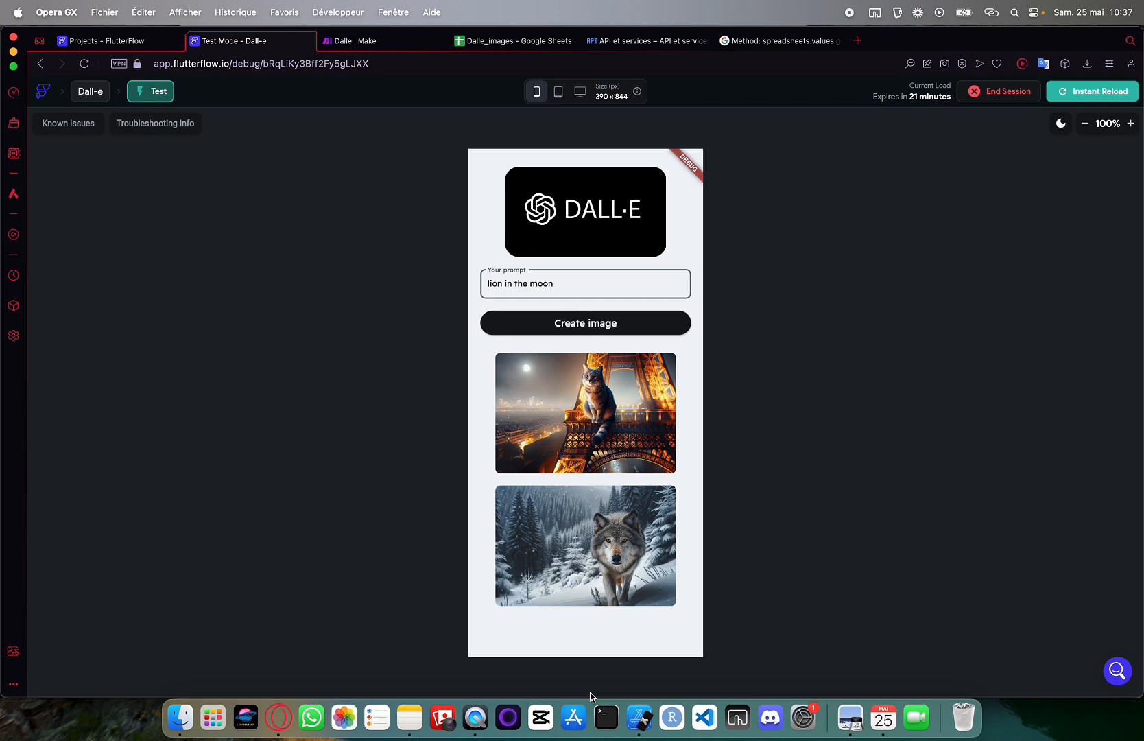
scroll(583, 476, down, 3)
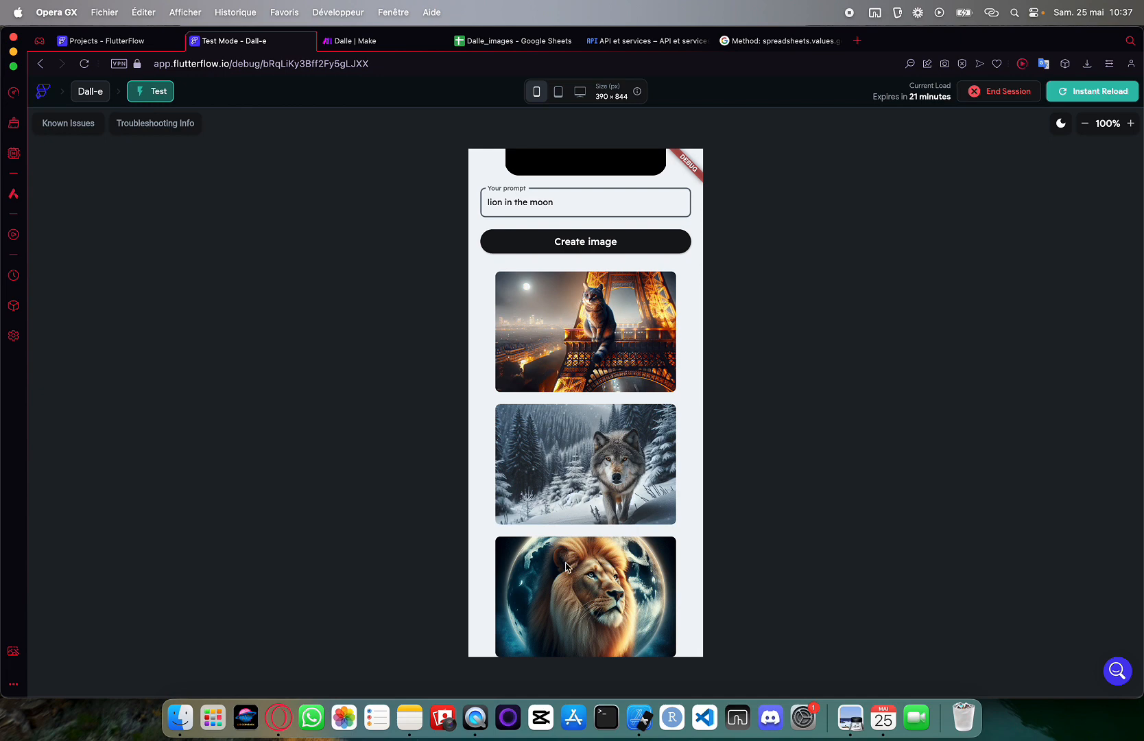
scroll(566, 566, up, 3)
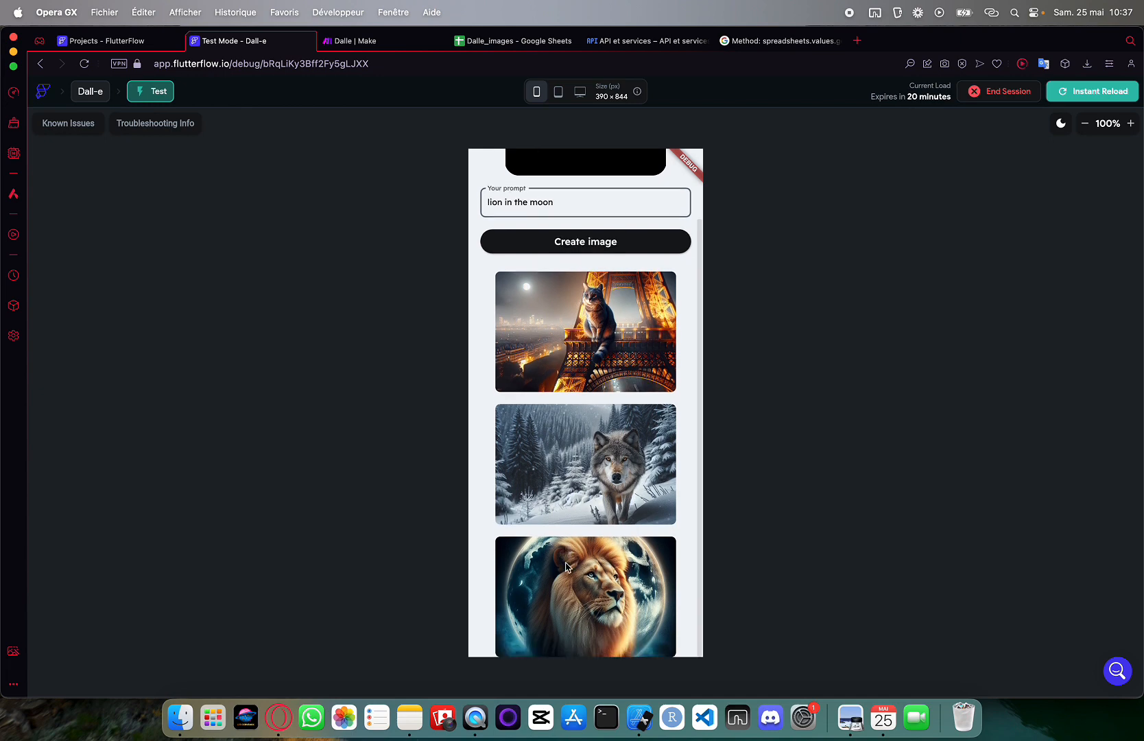
drag(556, 285, 461, 286)
key(BackSpace)
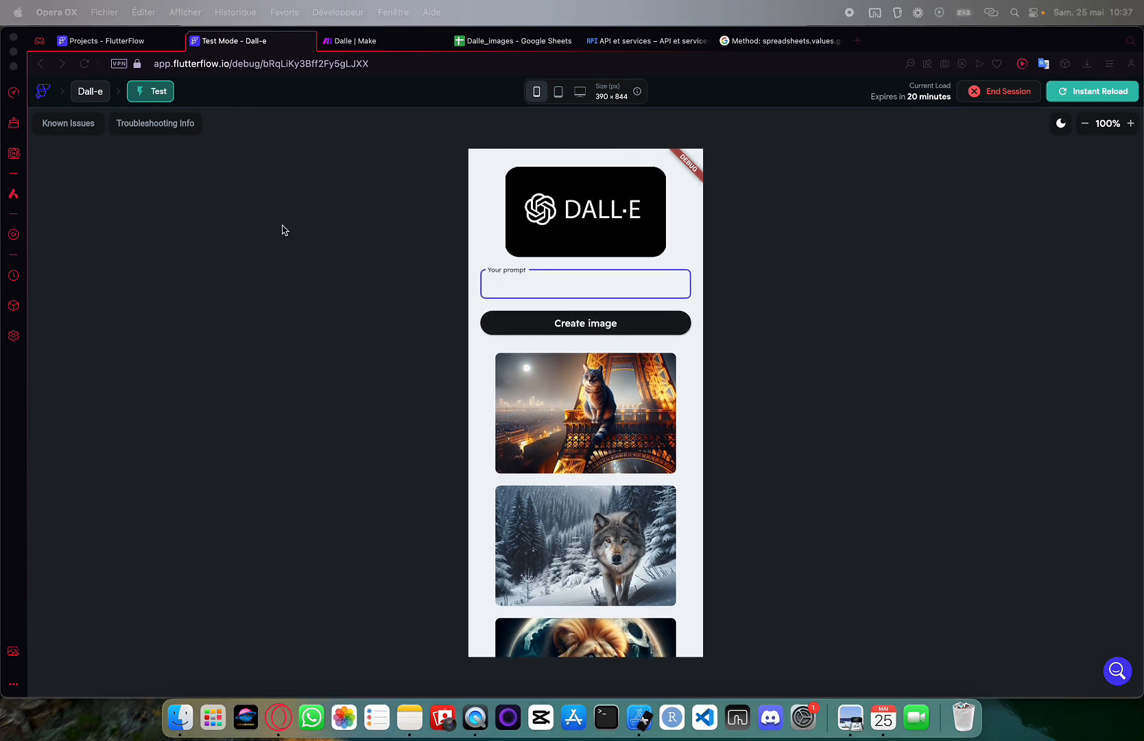
scroll(495, 289, down, 3)
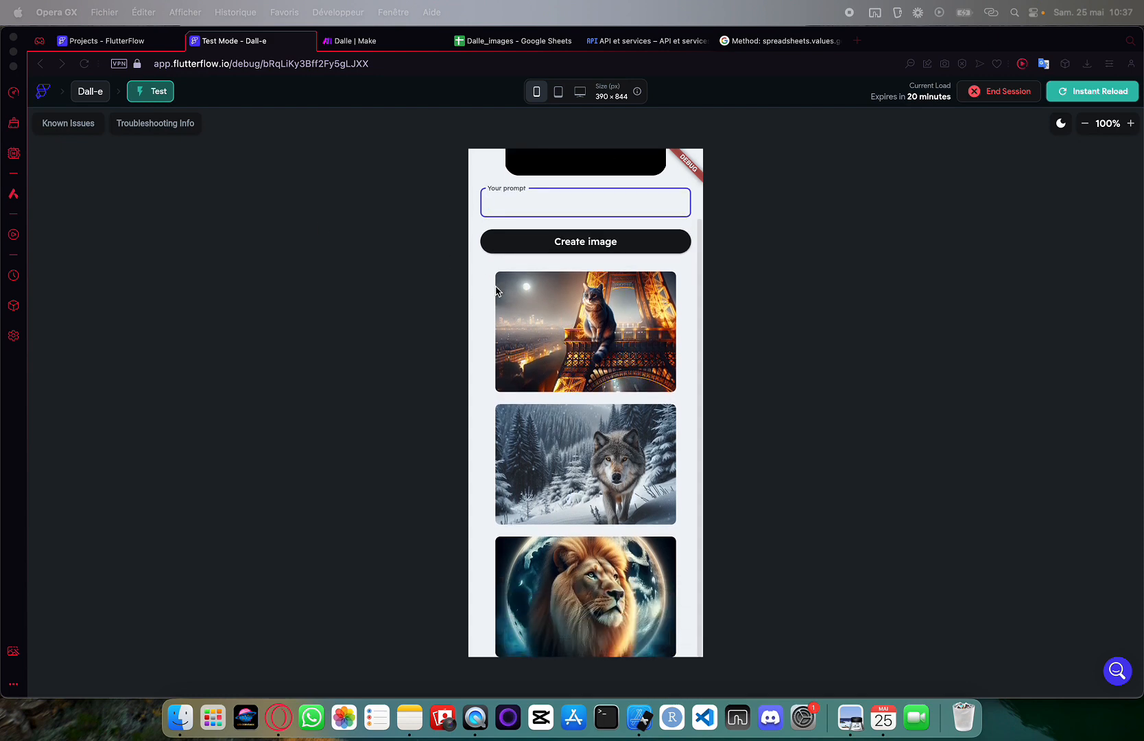
scroll(495, 289, up, 3)
scroll(496, 290, down, 3)
scroll(496, 290, up, 3)
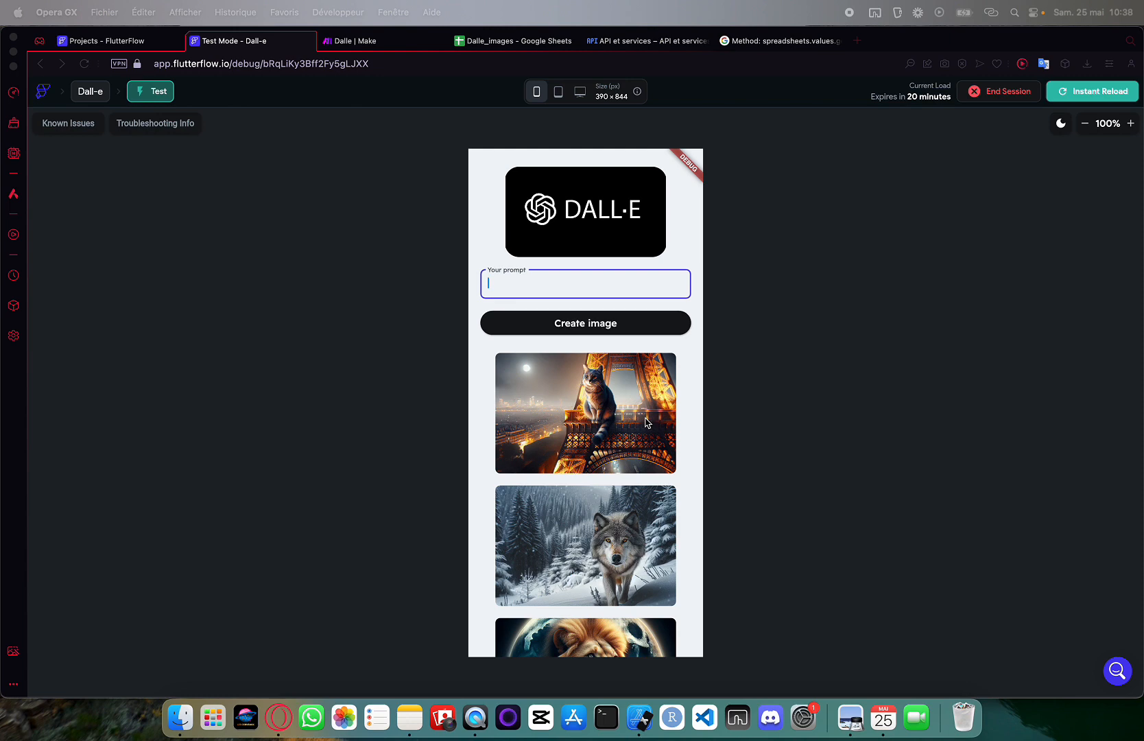
scroll(645, 422, down, 3)
scroll(645, 423, up, 3)
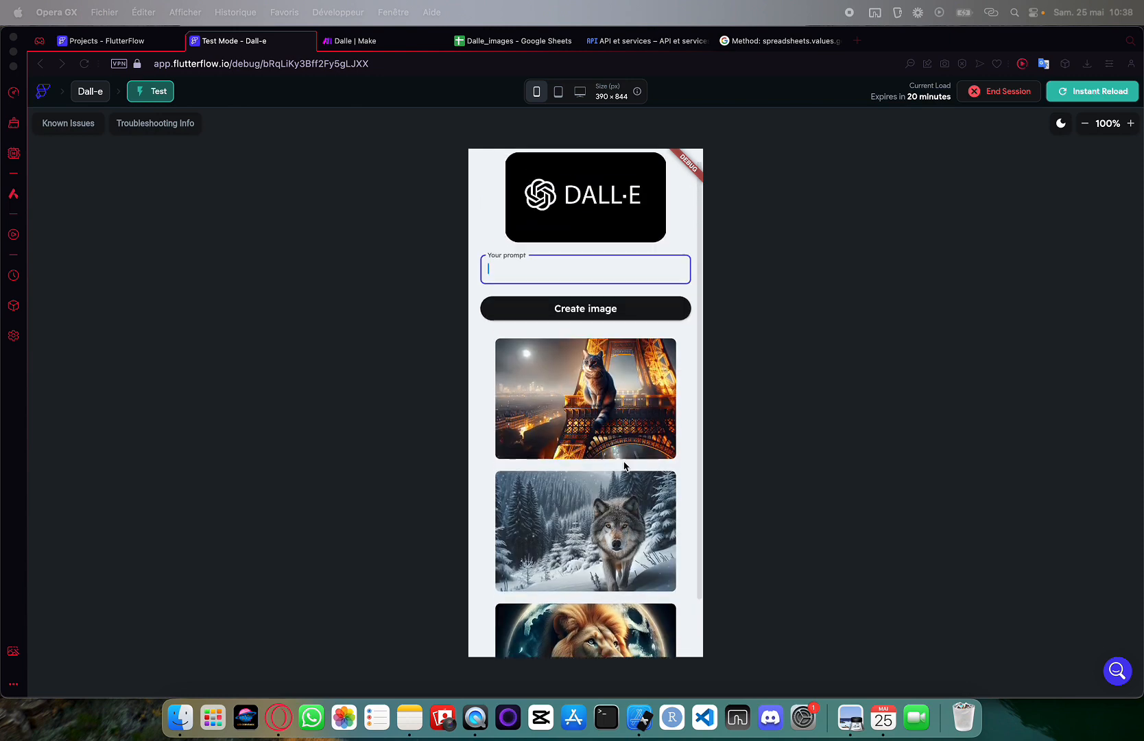
scroll(624, 465, down, 3)
scroll(624, 465, up, 3)
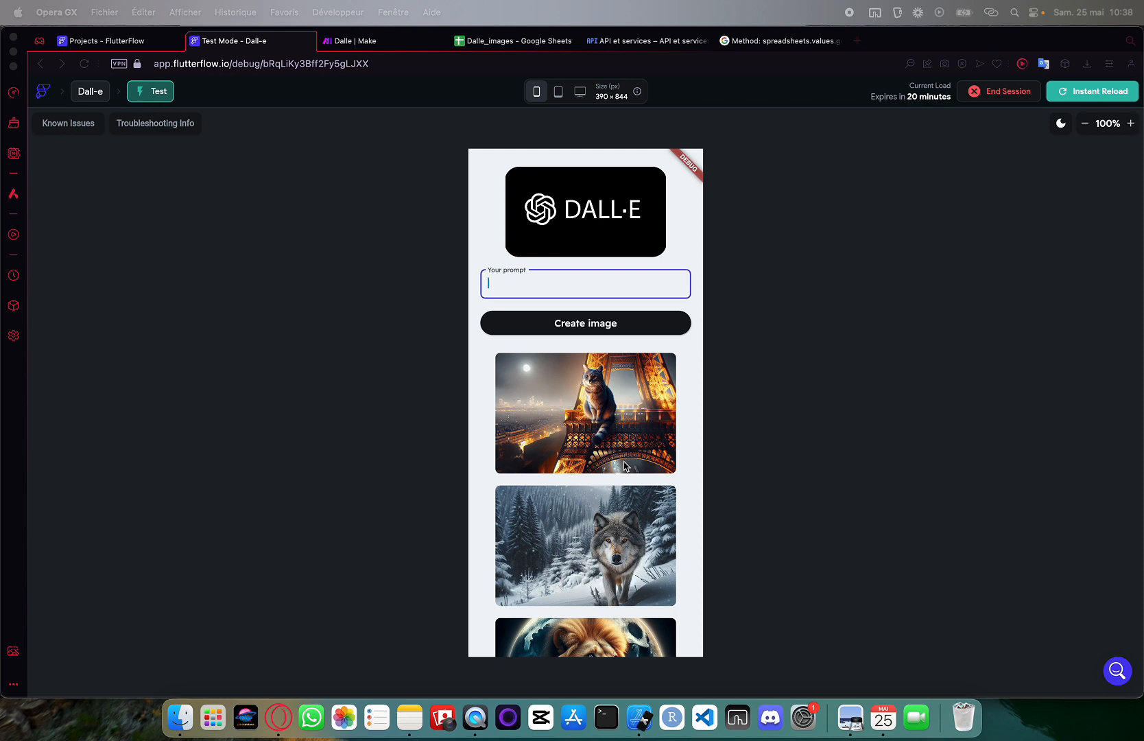
scroll(624, 465, down, 3)
scroll(624, 465, up, 3)
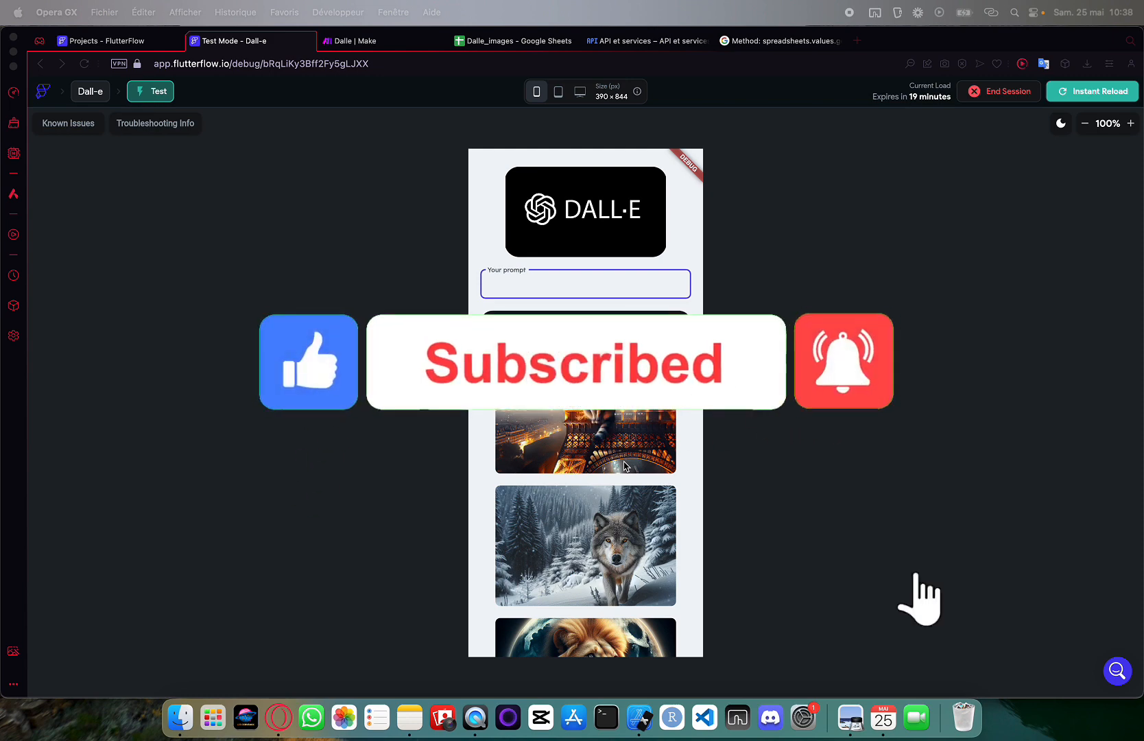
scroll(624, 466, down, 2)
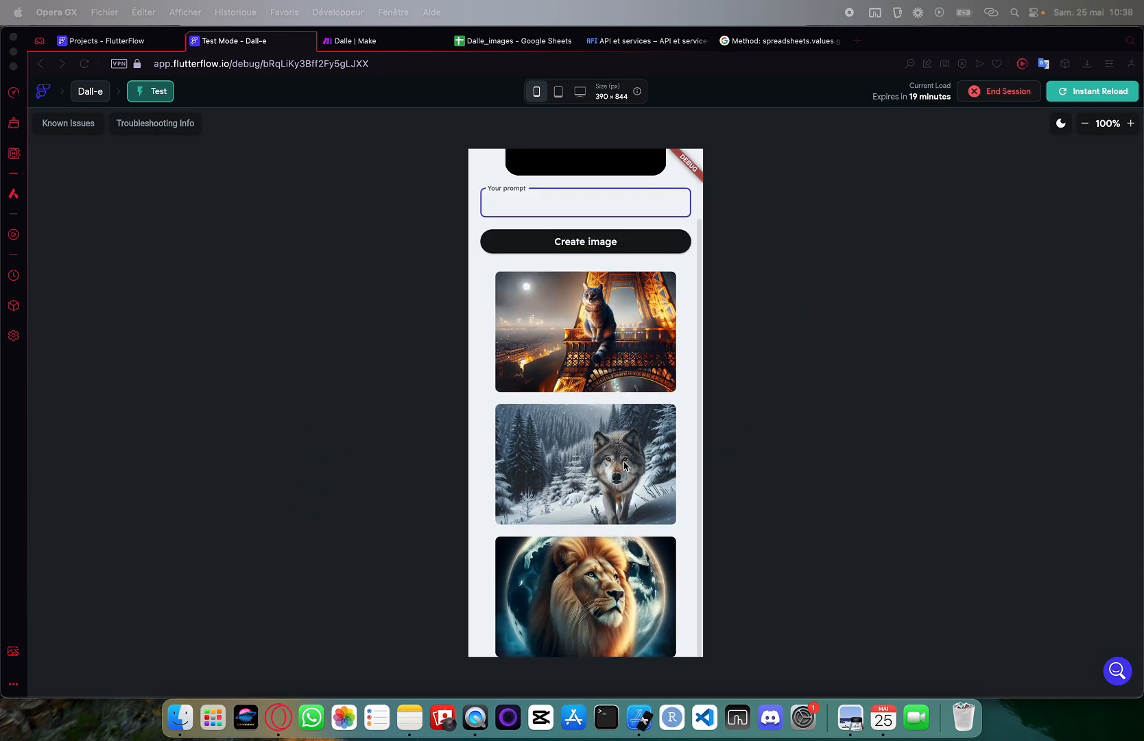
scroll(624, 465, up, 2)
scroll(624, 466, down, 2)
scroll(624, 466, up, 2)
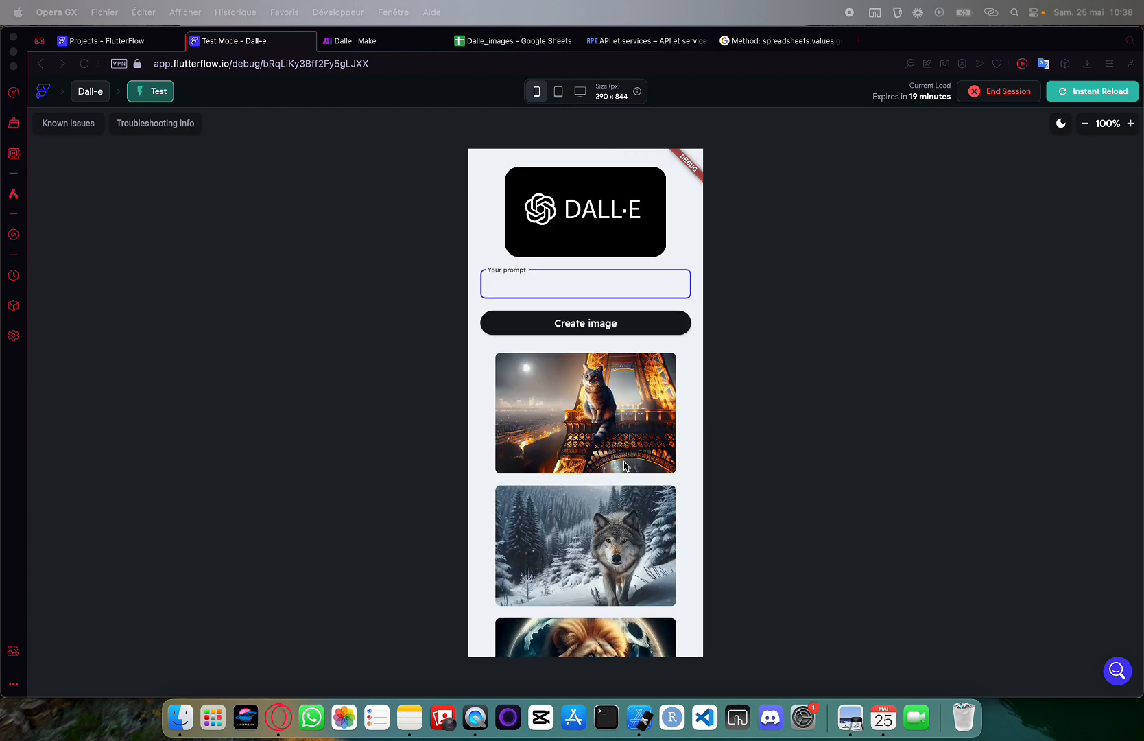
scroll(624, 465, down, 2)
scroll(624, 465, up, 2)
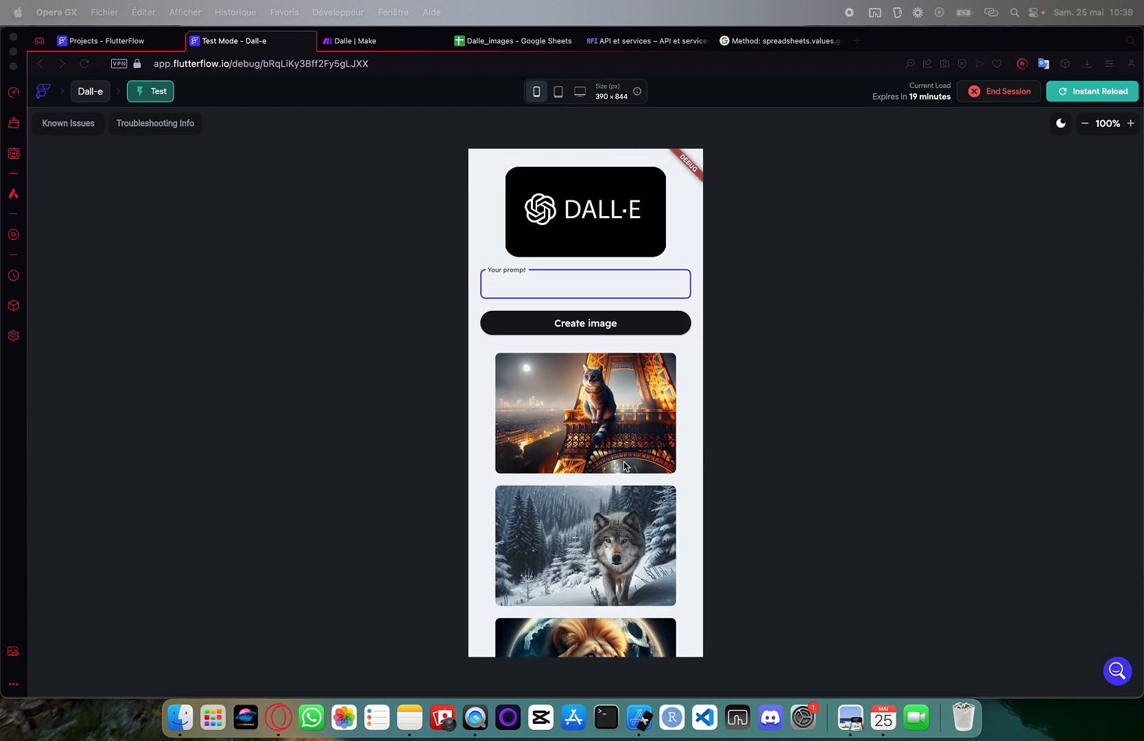